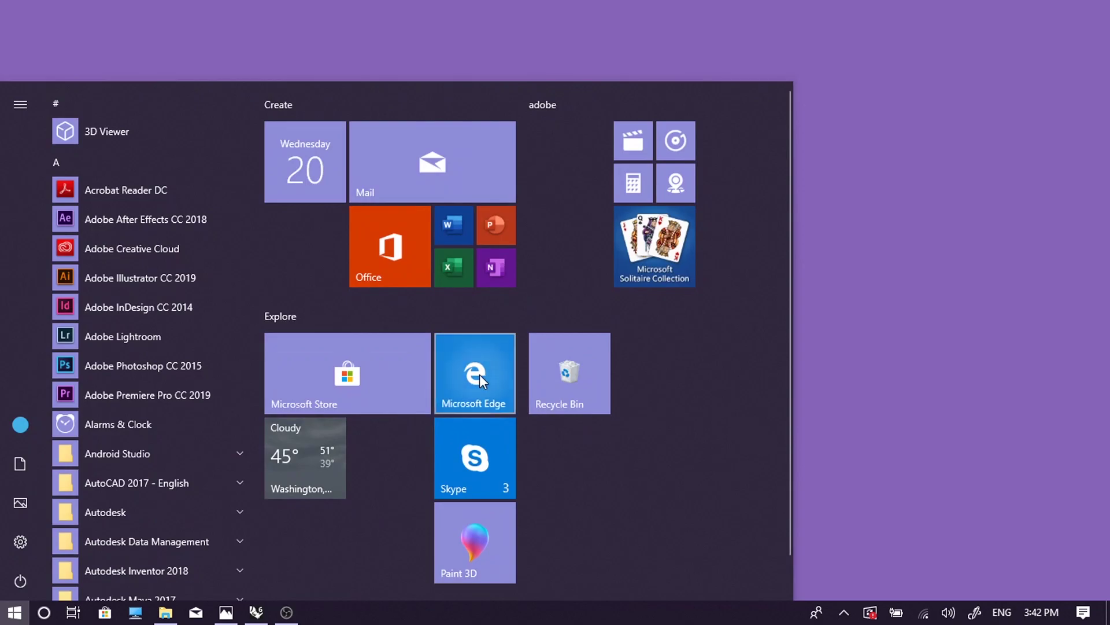
# Step: Start Microsoft Edge and open the account owner's Instagram profile from the address suggestions for instagram.com
pyautogui.click(480, 374)
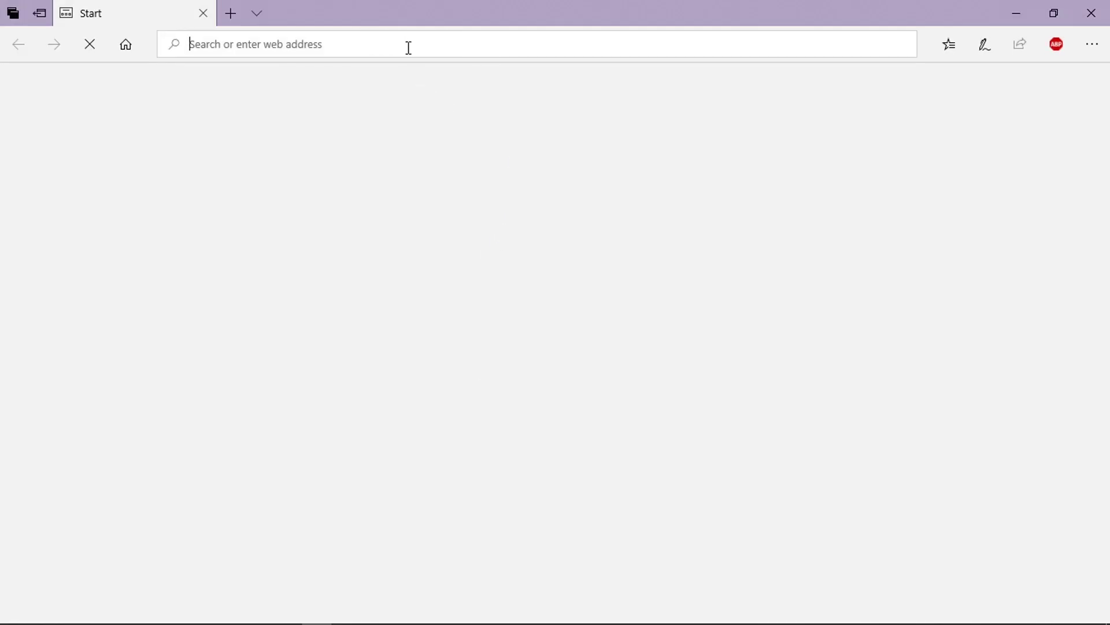
pyautogui.write('instagram')
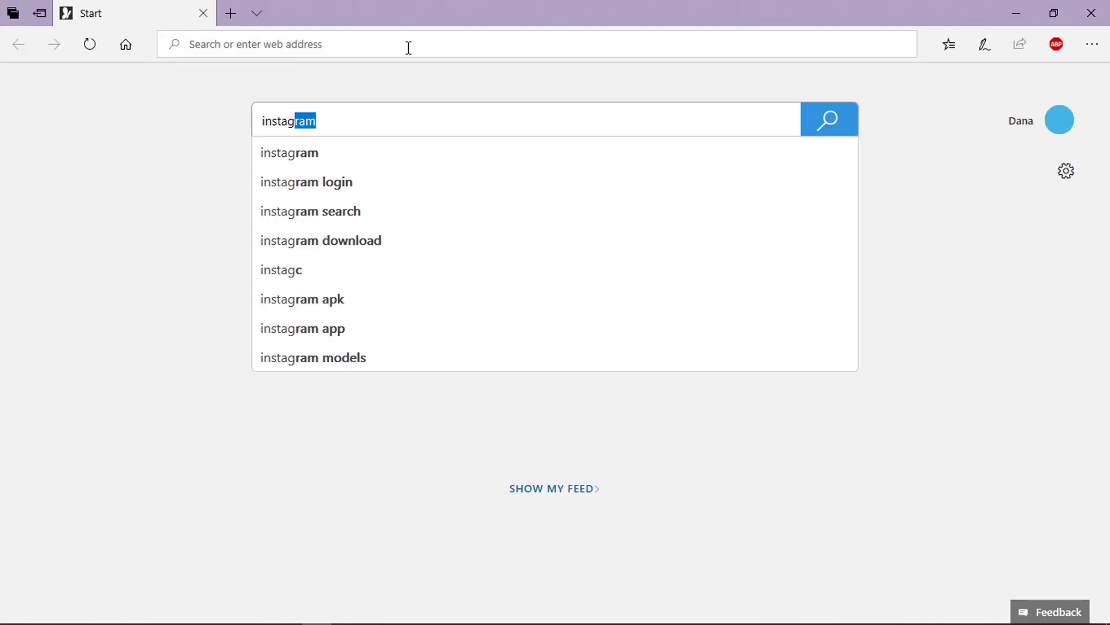
pyautogui.press('Return')
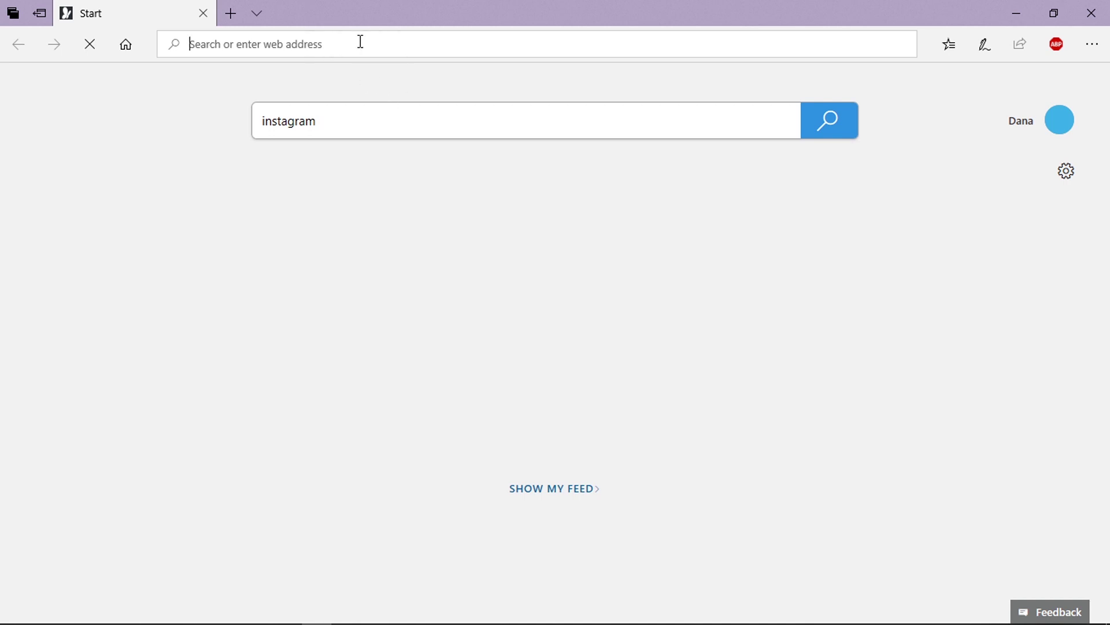
pyautogui.write('instagram.com/')
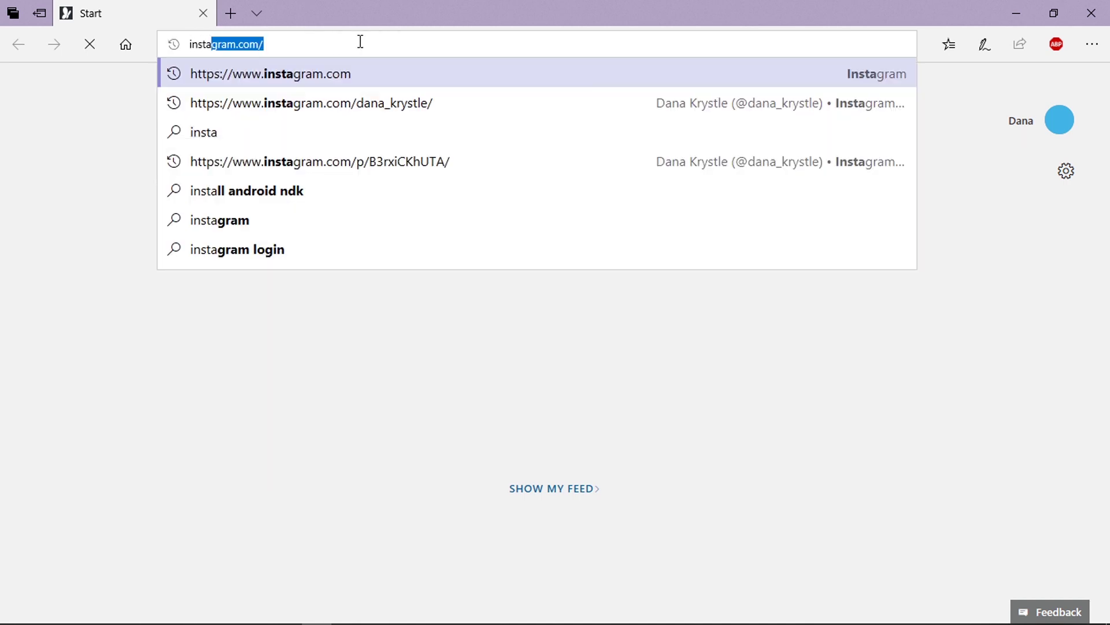
pyautogui.press('Down')
pyautogui.press('Return')
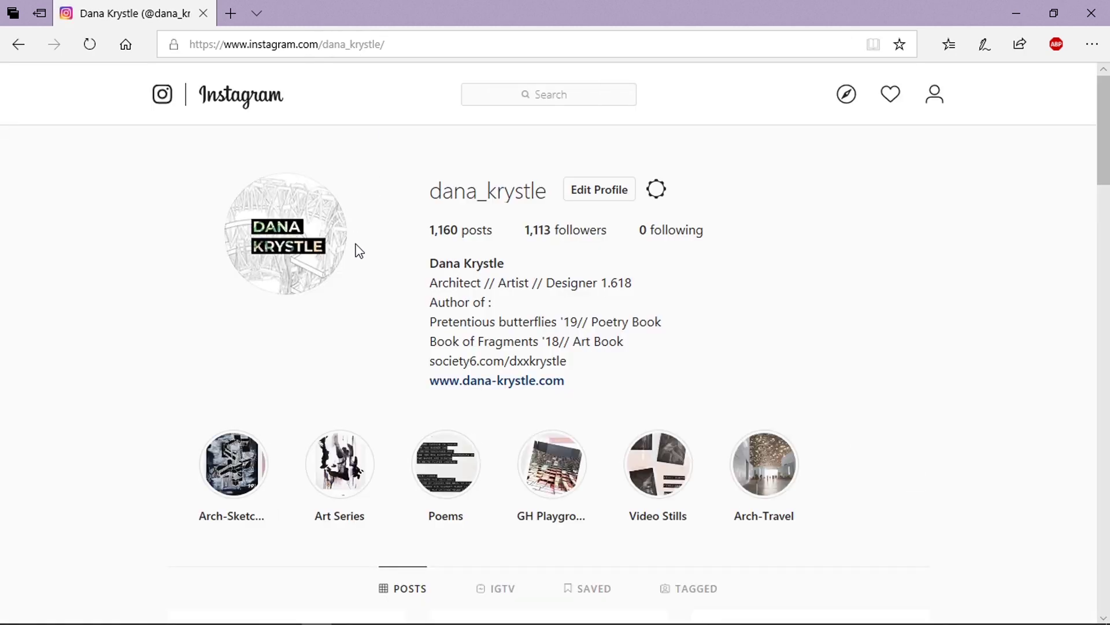
# Step: Find the post showing dome drawings beside a green painted site in the profile's post grid and play its video
pyautogui.scroll(-10, 356, 245)
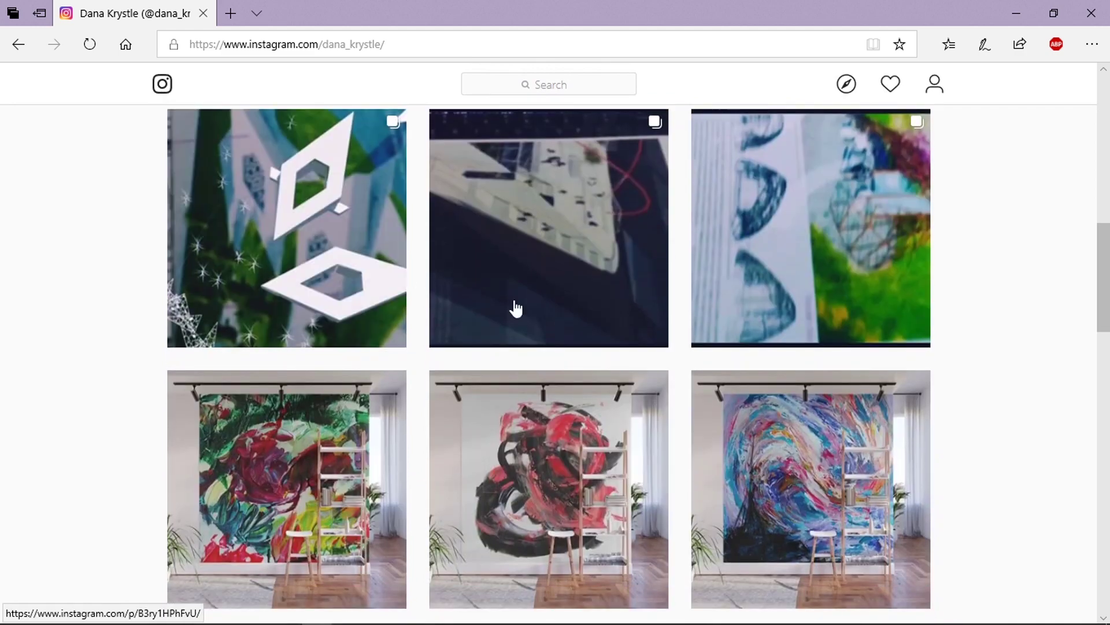
pyautogui.scroll(3, 544, 318)
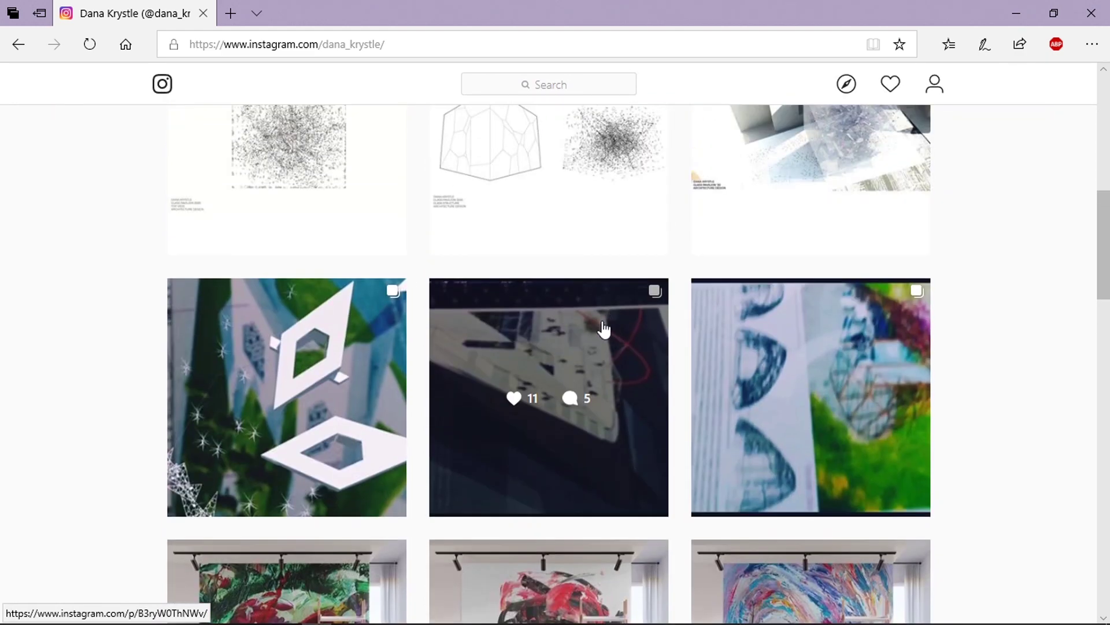
pyautogui.scroll(-1, 320, 356)
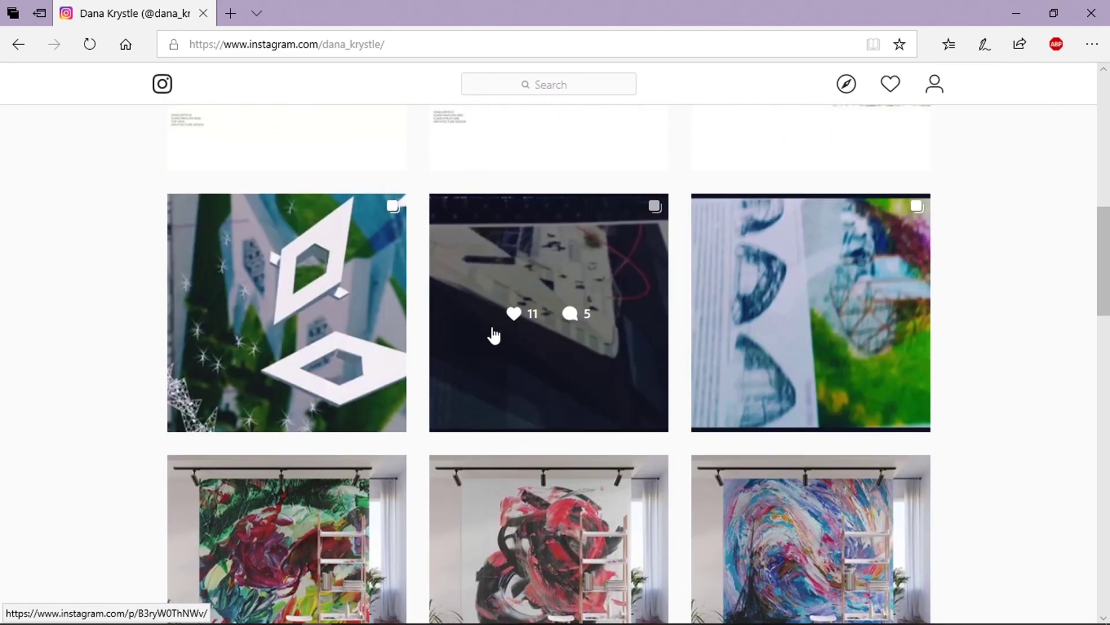
pyautogui.click(797, 283)
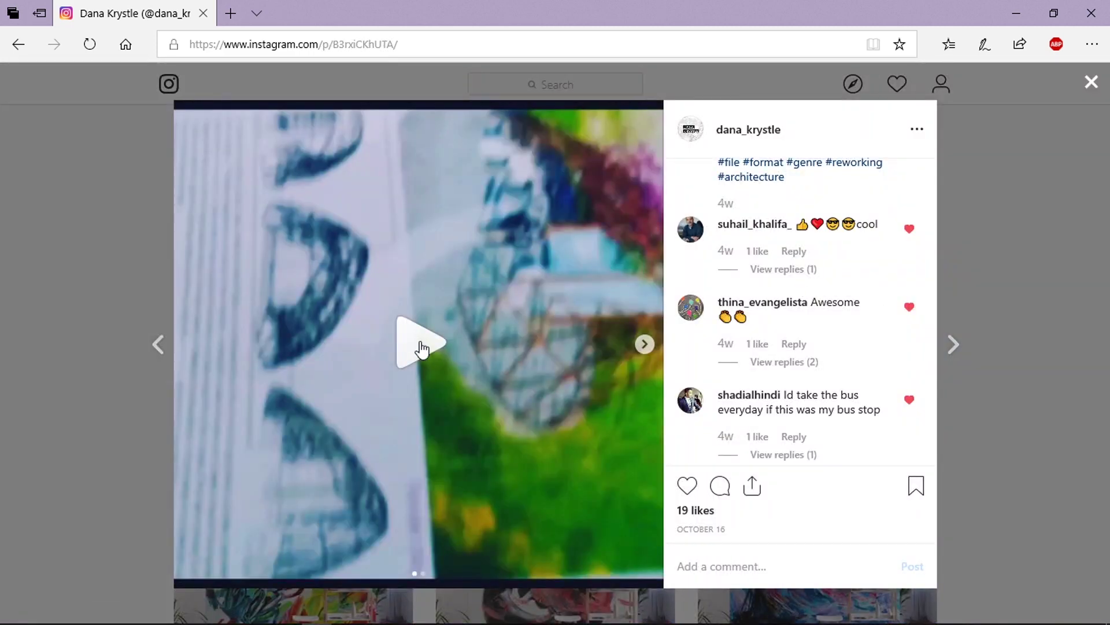
pyautogui.click(422, 347)
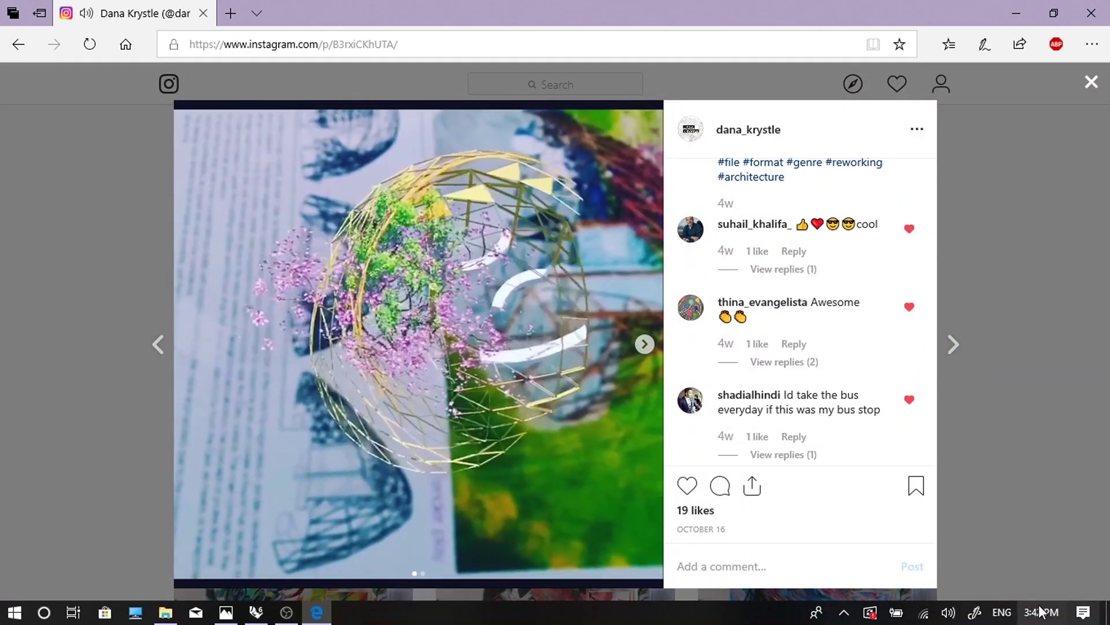
# Step: Set the speaker volume to 67, watch the dome model video, and close its post
pyautogui.click(948, 612)
pyautogui.moveTo(1057, 577); pyautogui.dragTo(993, 580)
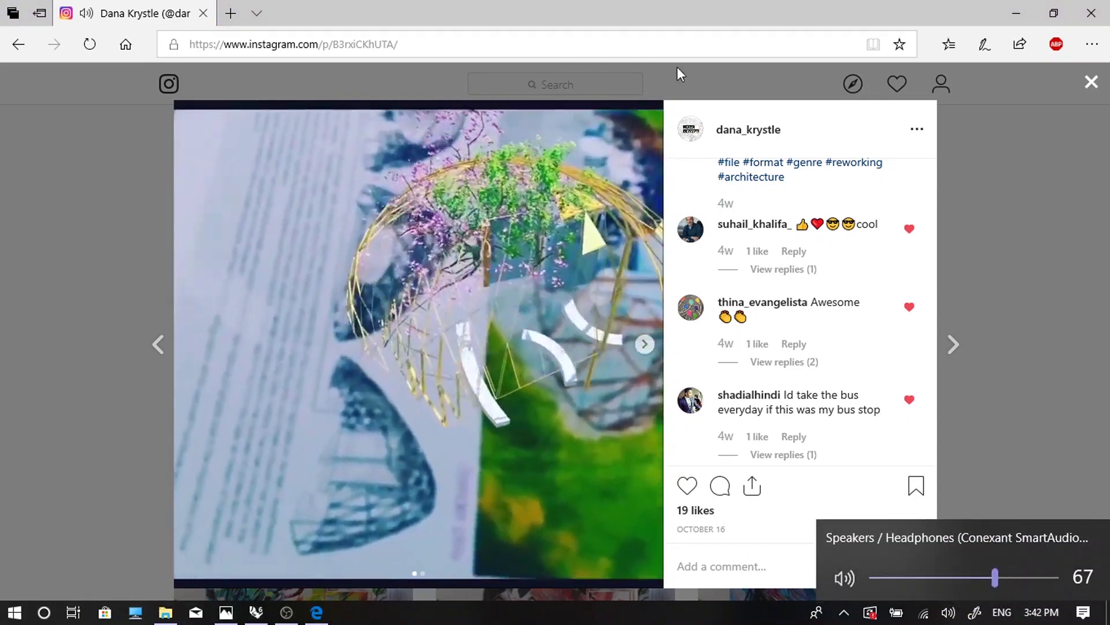
pyautogui.click(617, 561)
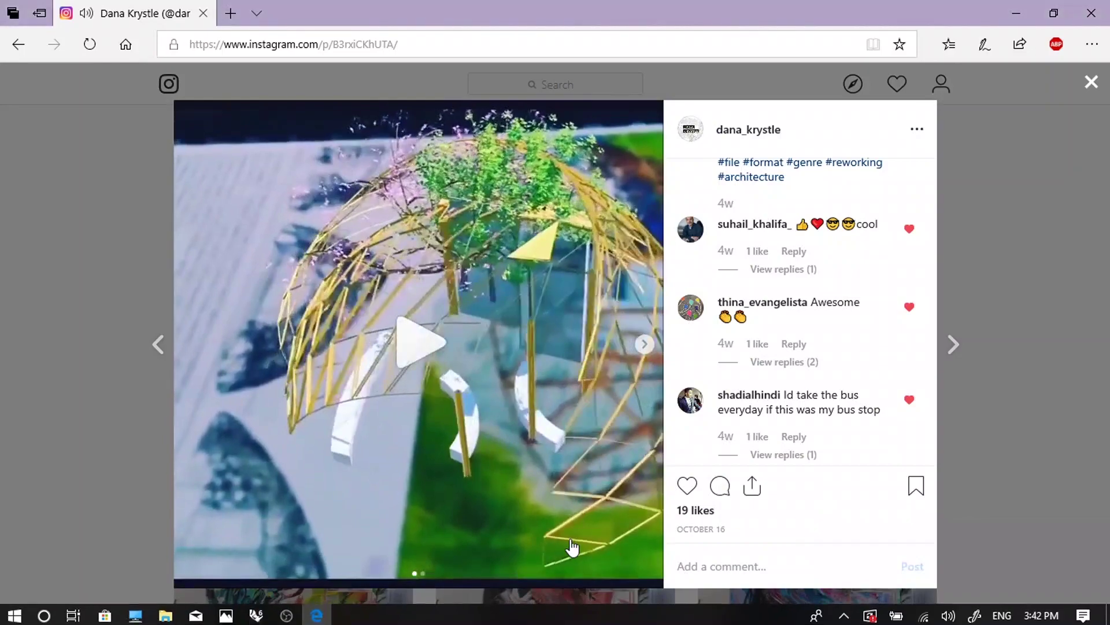
pyautogui.click(573, 547)
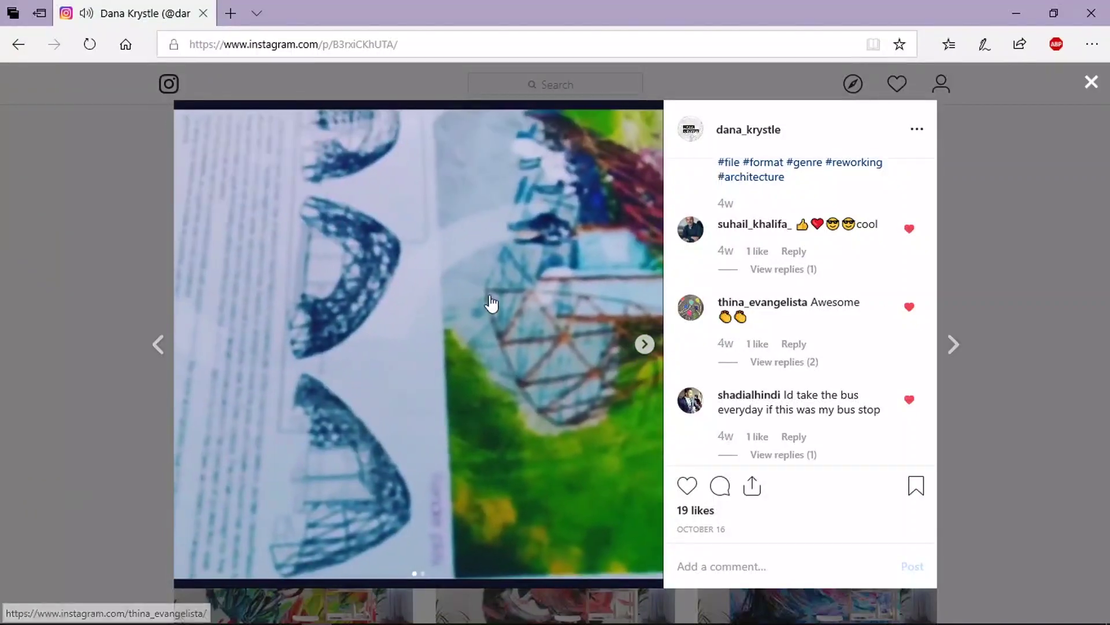
pyautogui.click(491, 304)
pyautogui.click(1043, 218)
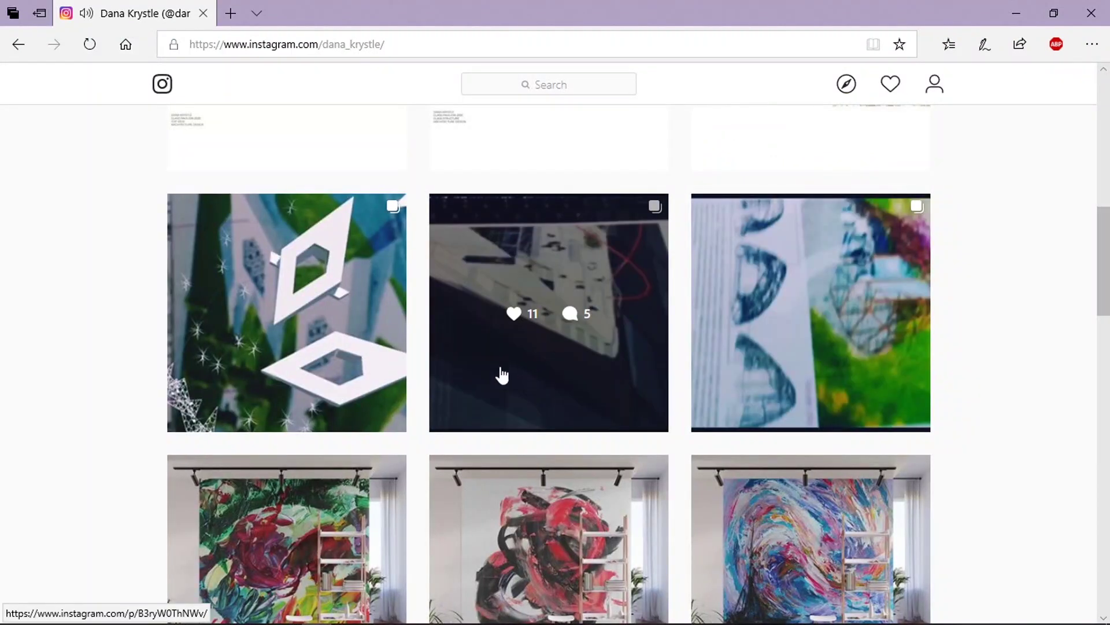
# Step: Watch the video of the building model over a dark floor plan, pause it and close the post
pyautogui.click(549, 375)
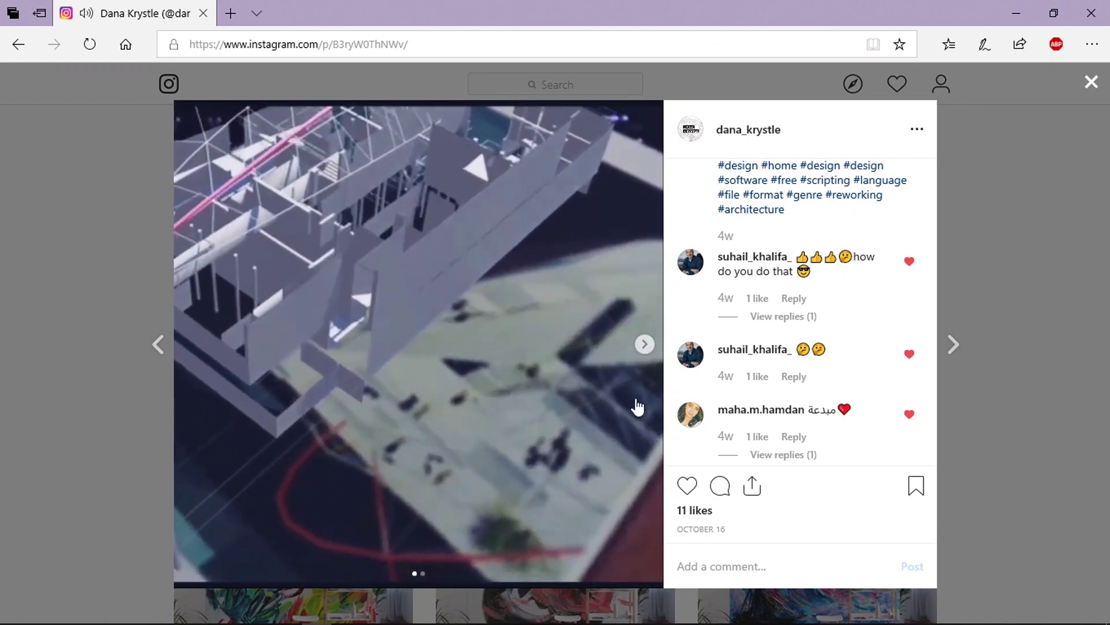
pyautogui.click(419, 351)
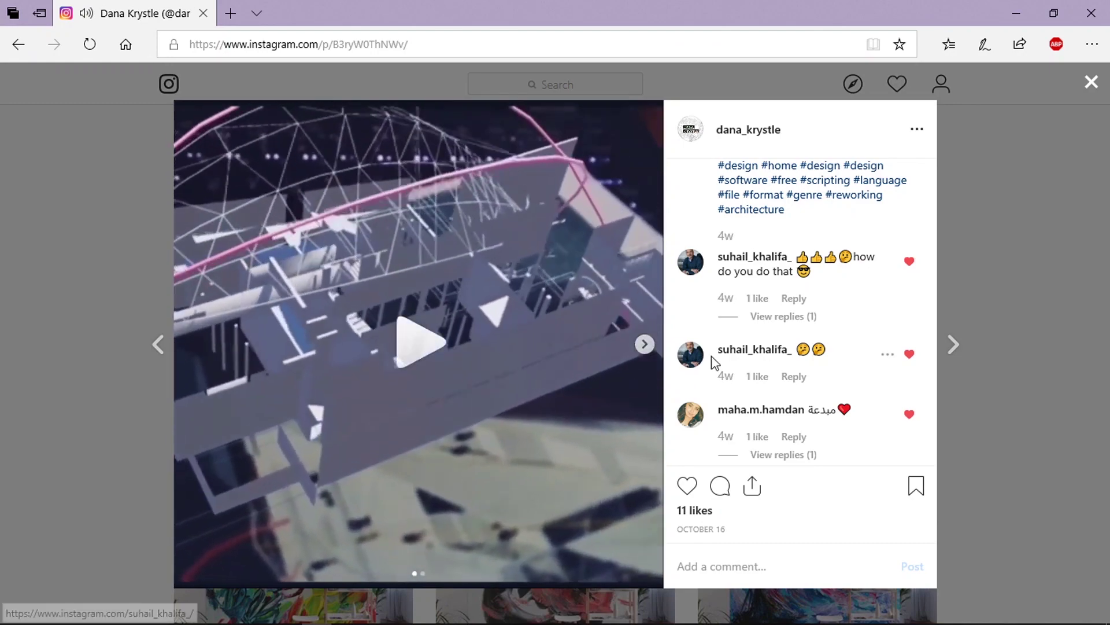
pyautogui.click(1045, 295)
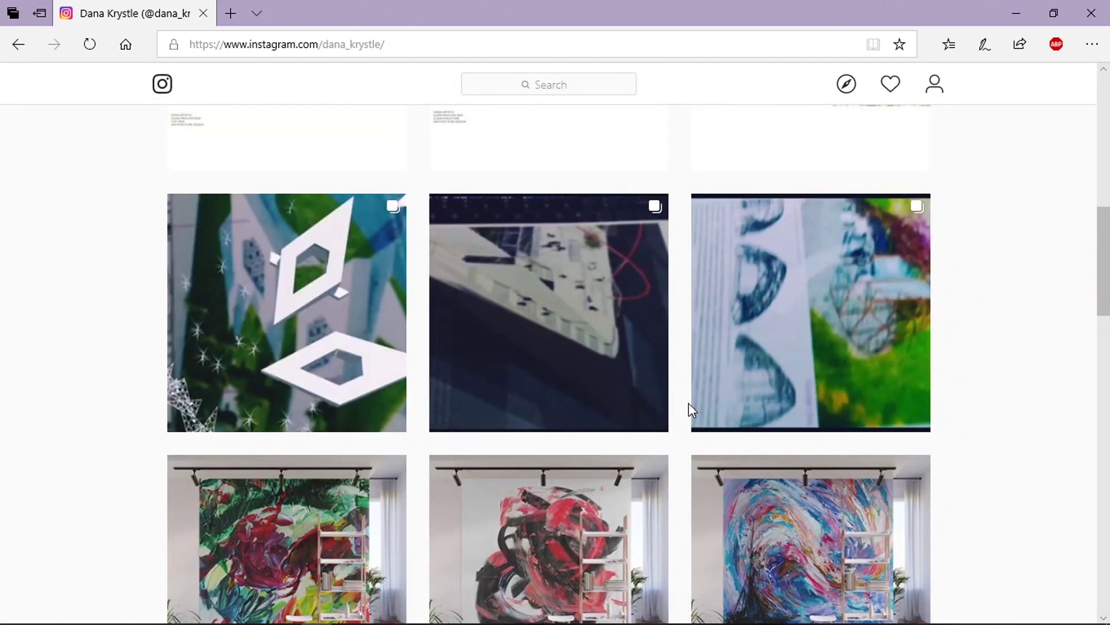
# Step: Look through the profile's header and post grid, including the architecture and painting posts, and return to the header
pyautogui.scroll(10, 690, 408)
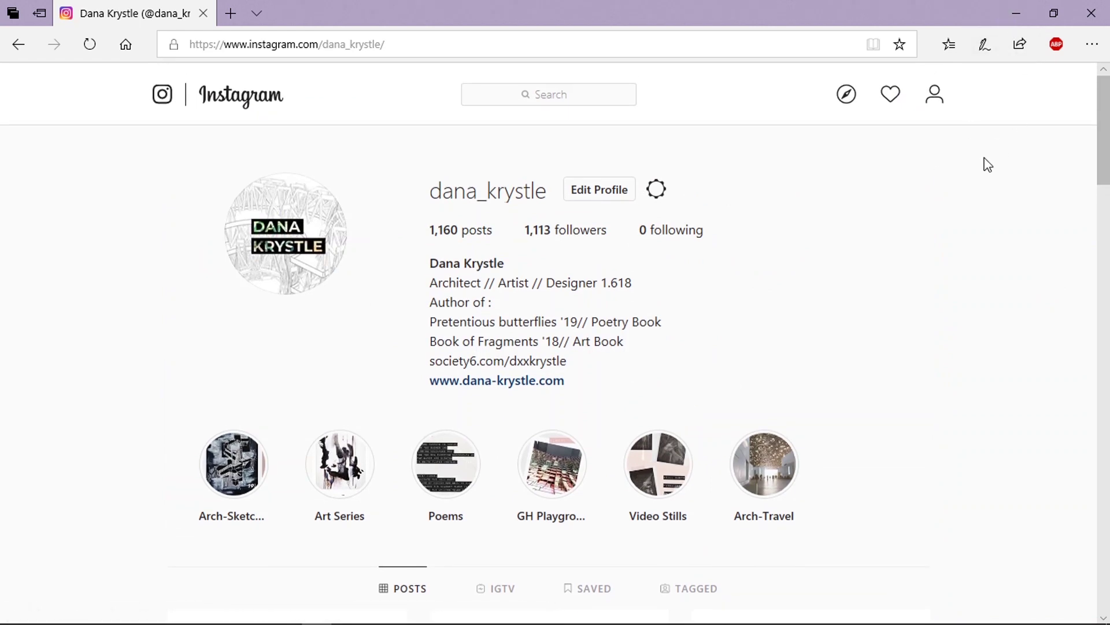
pyautogui.scroll(-4, 982, 169)
pyautogui.scroll(-10, 983, 171)
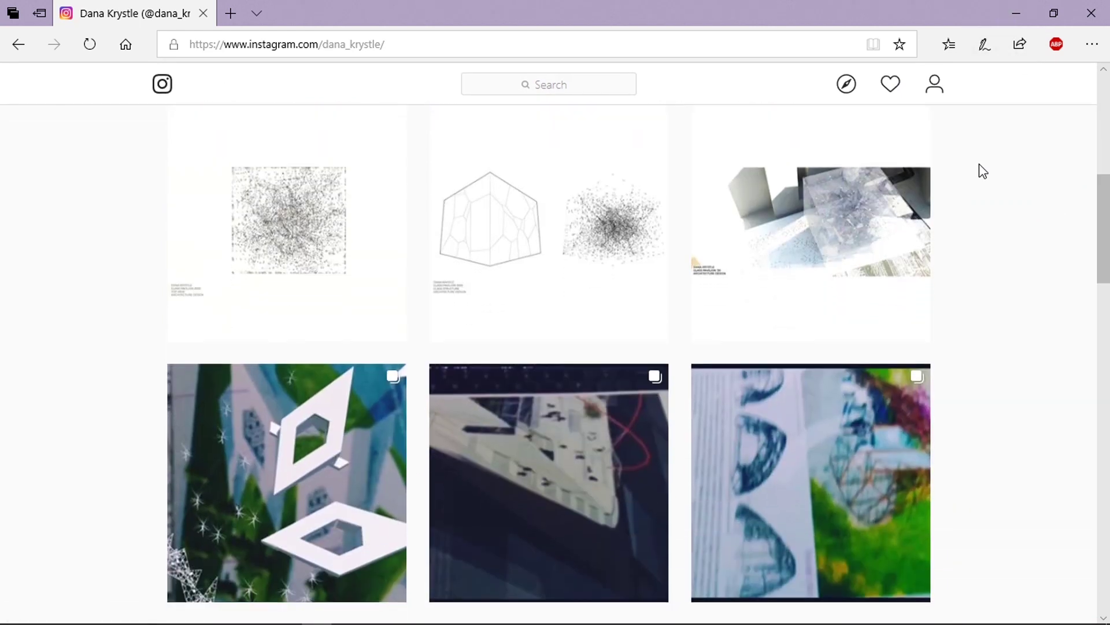
pyautogui.scroll(-3, 985, 172)
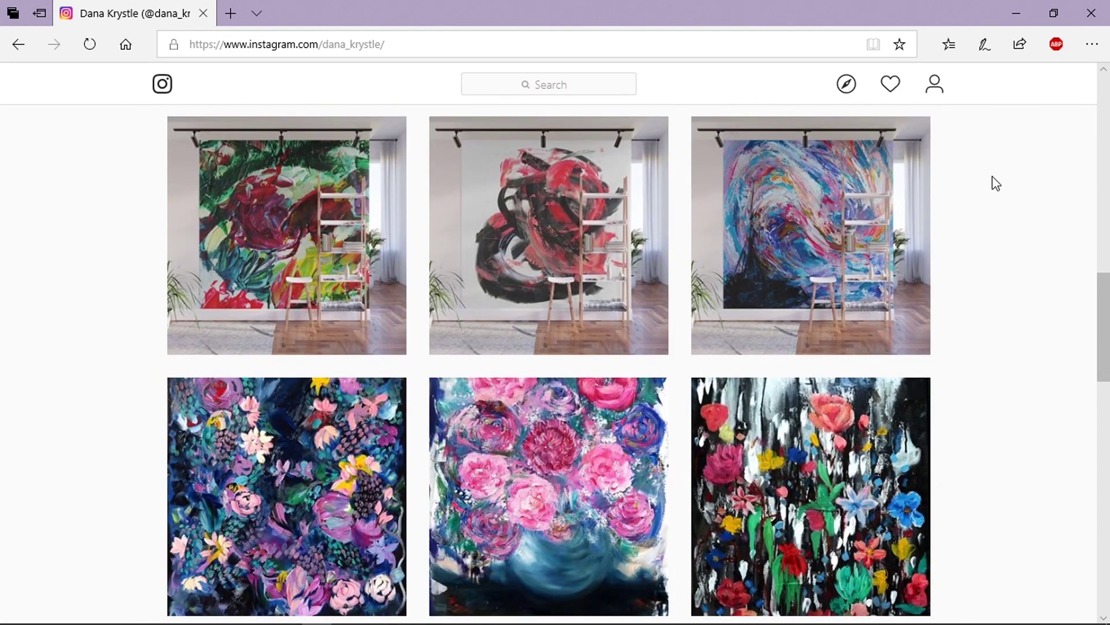
pyautogui.scroll(15, 996, 183)
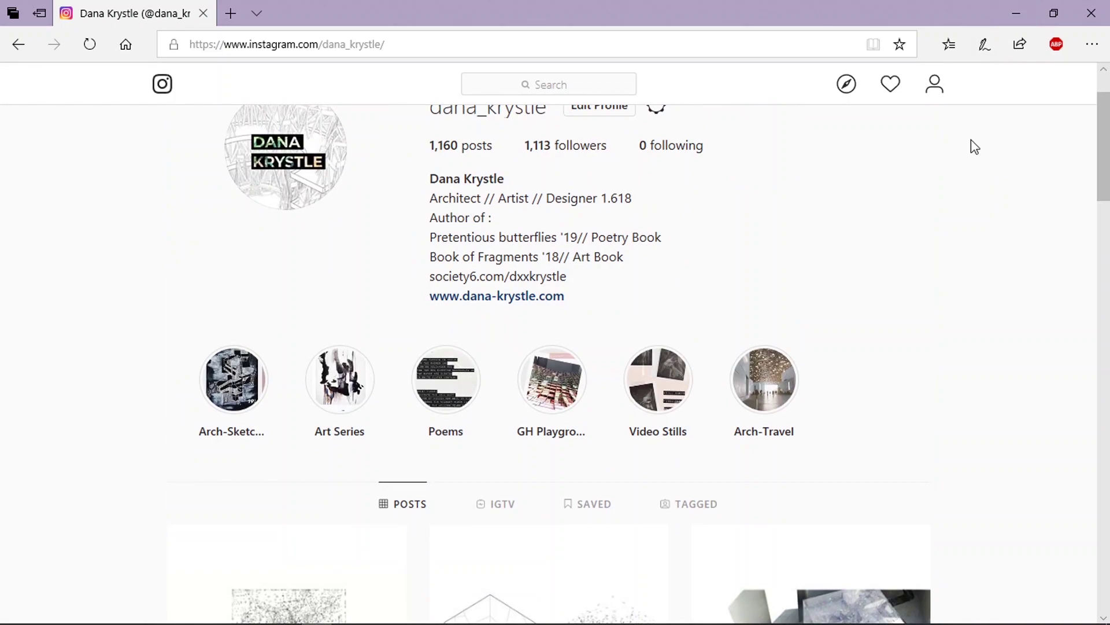
pyautogui.scroll(2, 966, 208)
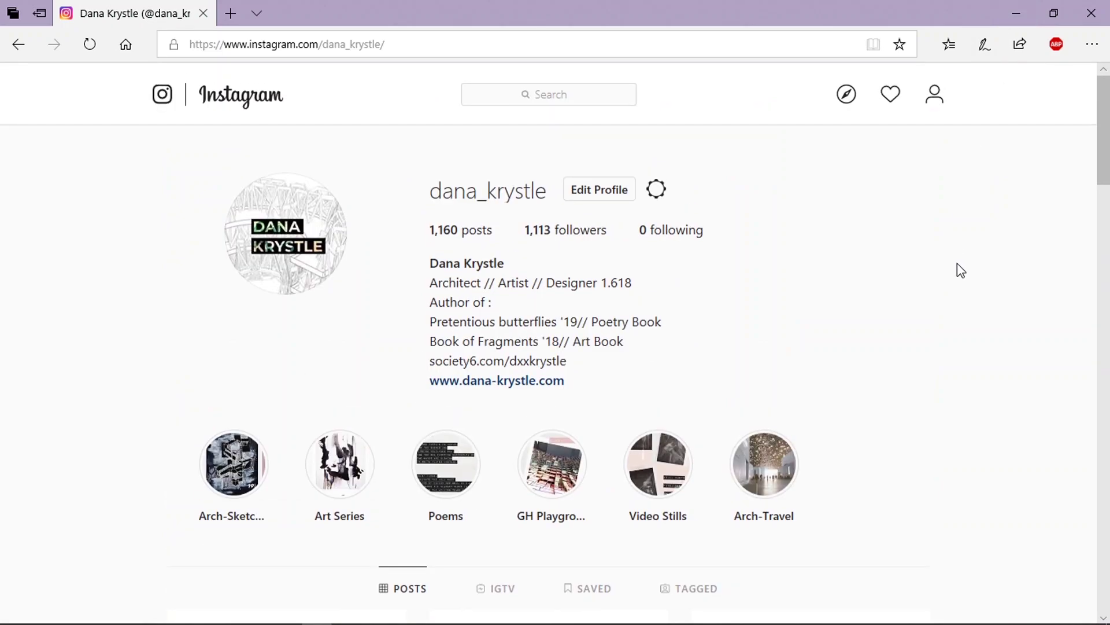
# Step: Open unity3d.com in a new browser tab, keeping the Instagram profile open
pyautogui.click(1017, 16)
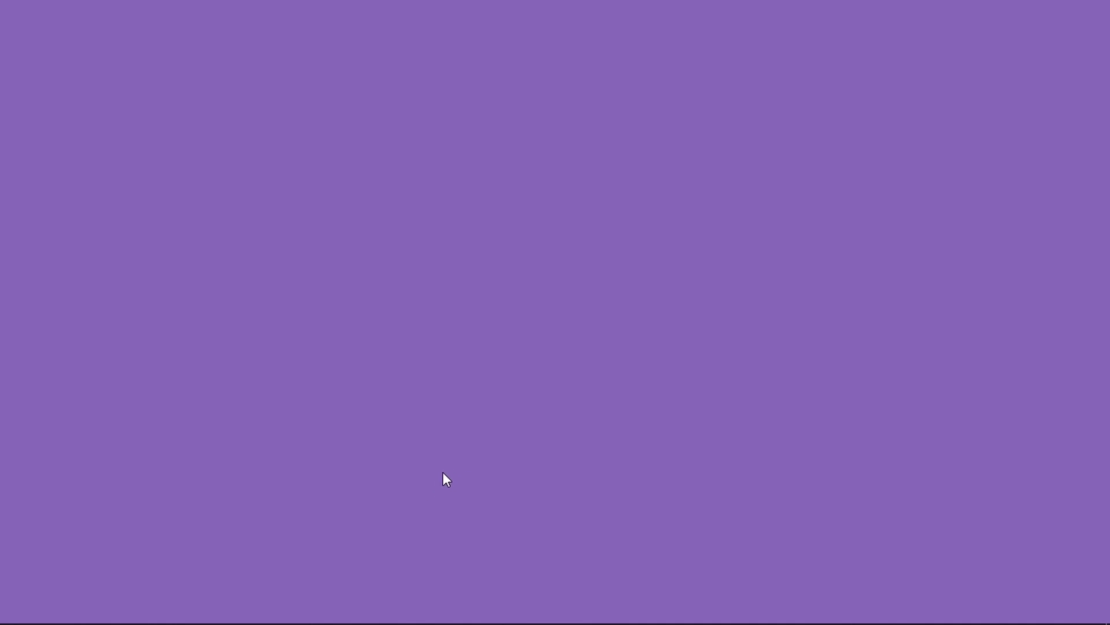
pyautogui.click(14, 613)
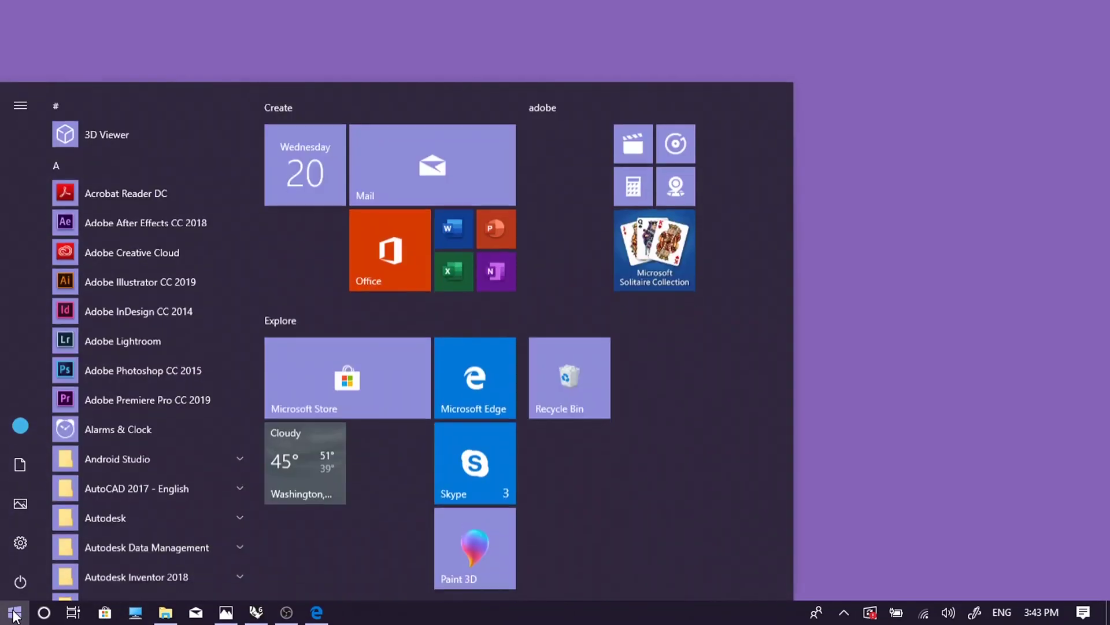
pyautogui.click(316, 612)
pyautogui.click(231, 13)
pyautogui.write('unity3d.com/')
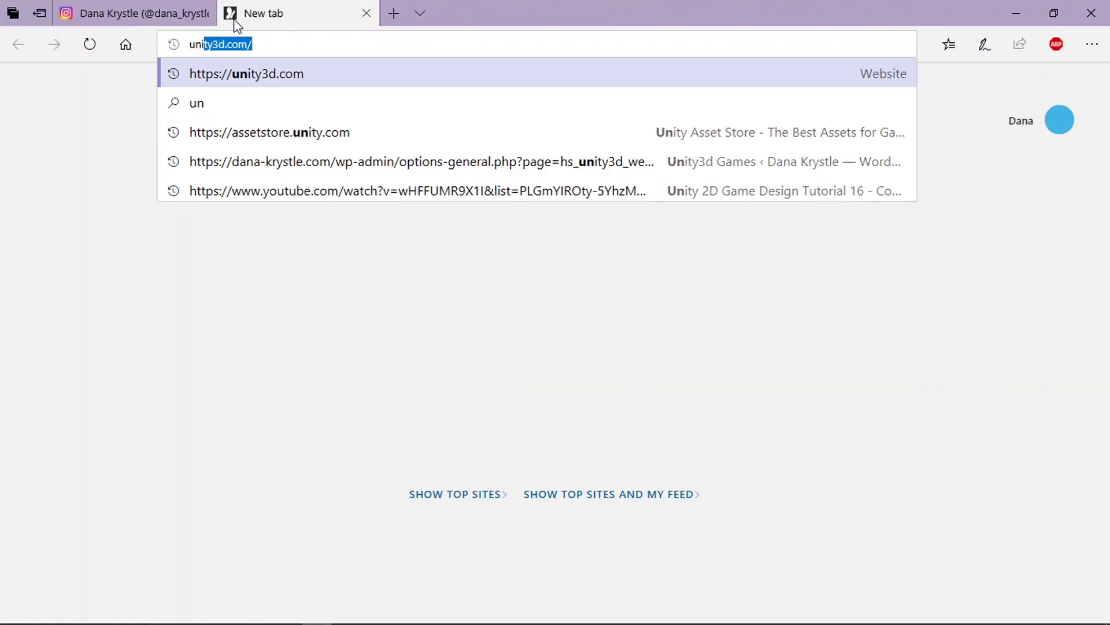
pyautogui.press('Return')
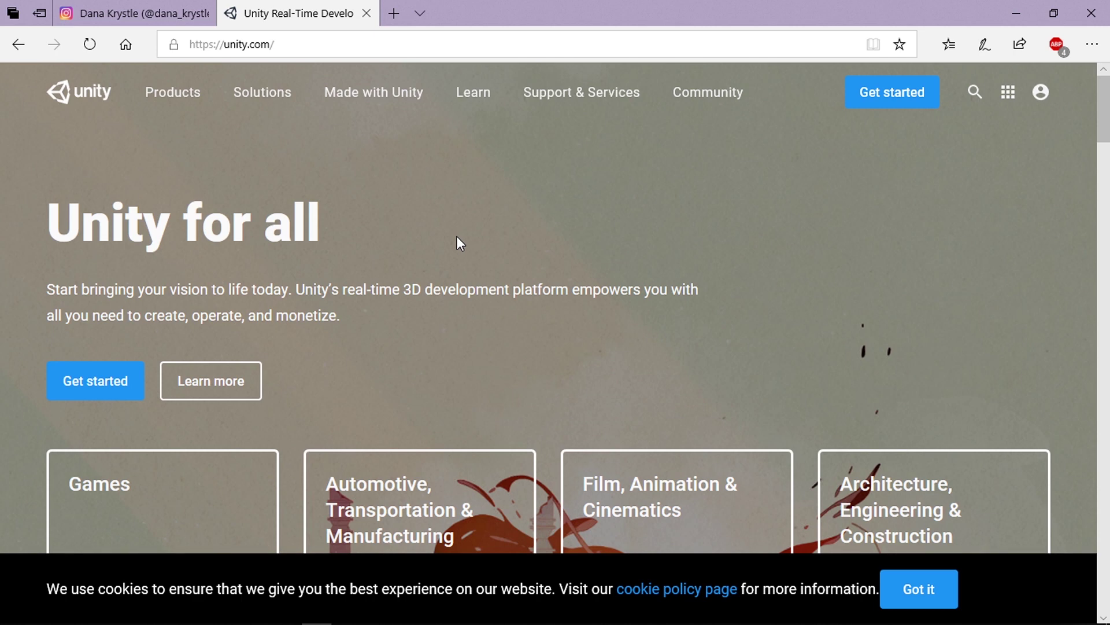
# Step: Examine the Unity home page, including its industry categories, sample imagery and the news and product sections
pyautogui.scroll(-3, 456, 237)
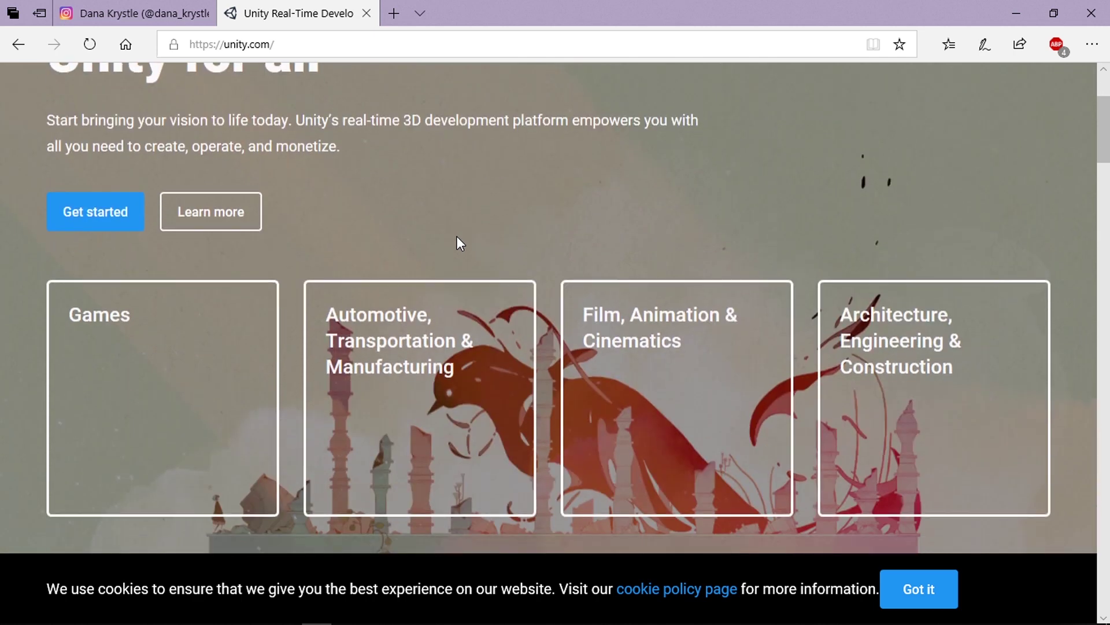
pyautogui.scroll(-2, 457, 237)
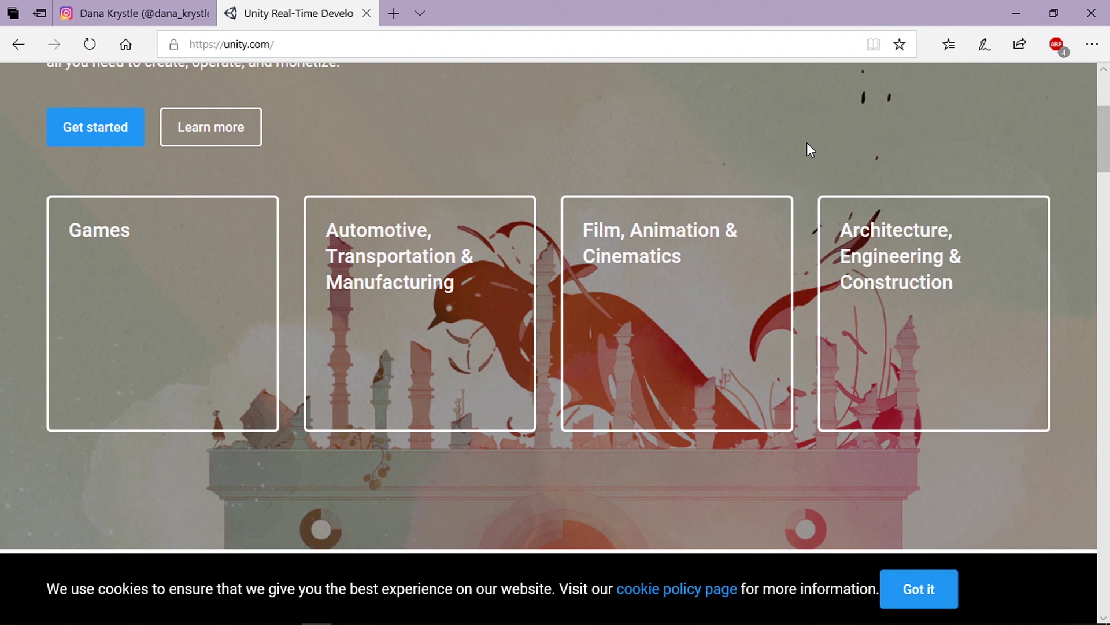
pyautogui.moveTo(676, 301)
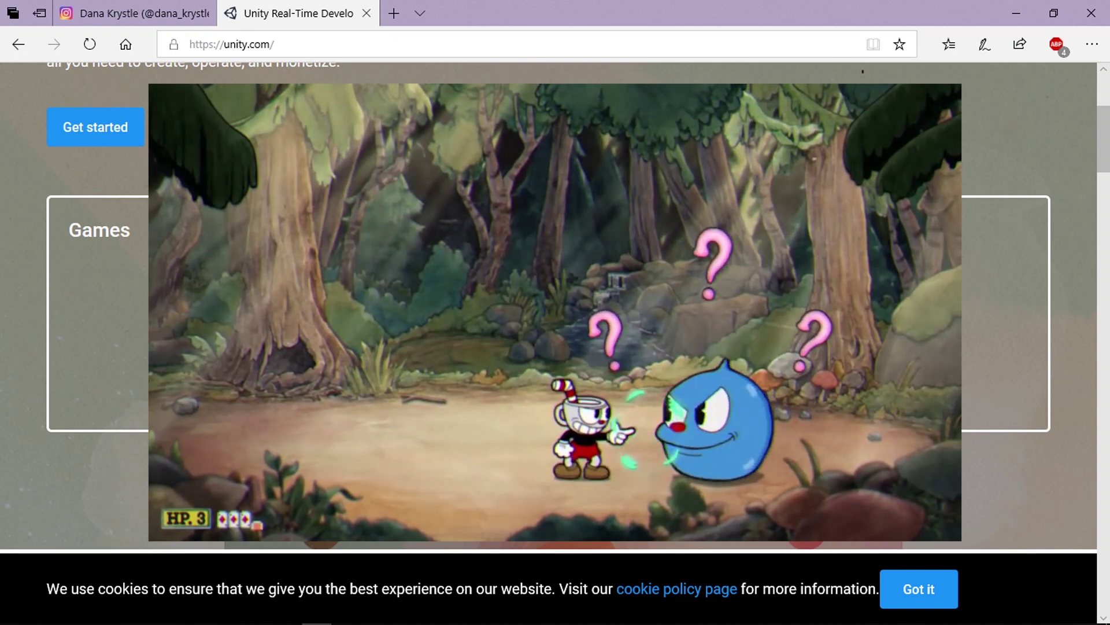
pyautogui.scroll(4, 671, 133)
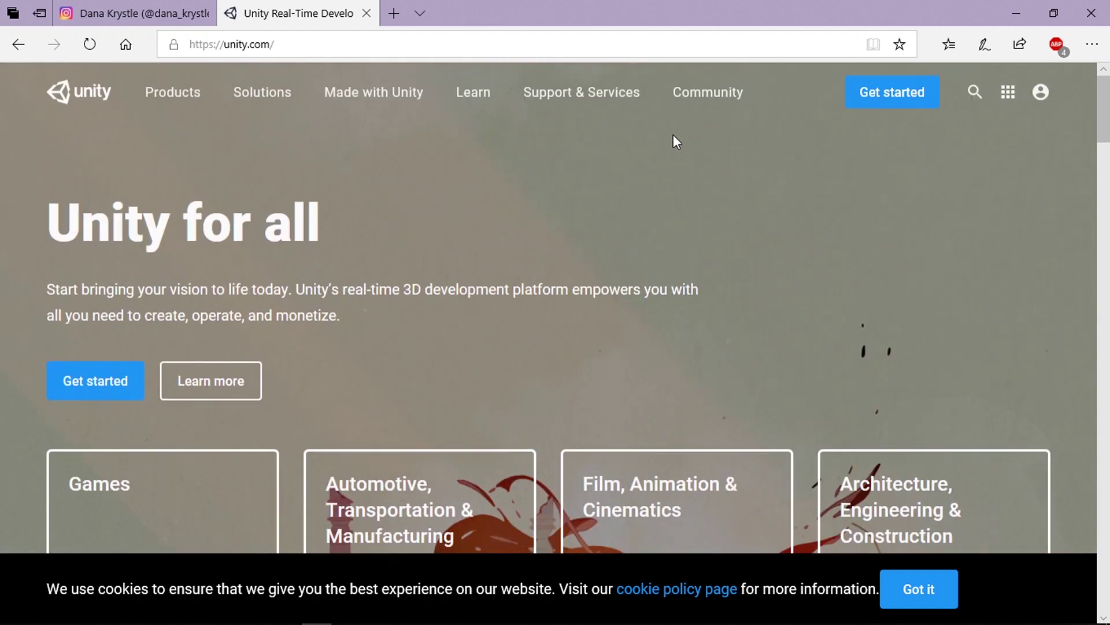
pyautogui.scroll(-3, 677, 142)
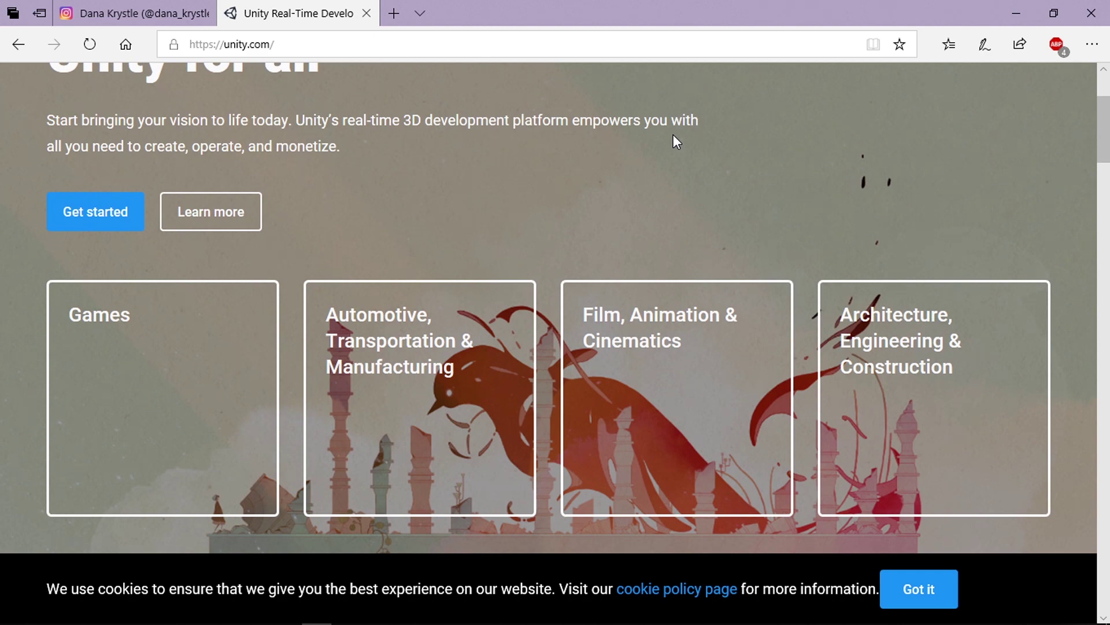
pyautogui.scroll(-10, 674, 135)
pyautogui.scroll(-5, 673, 139)
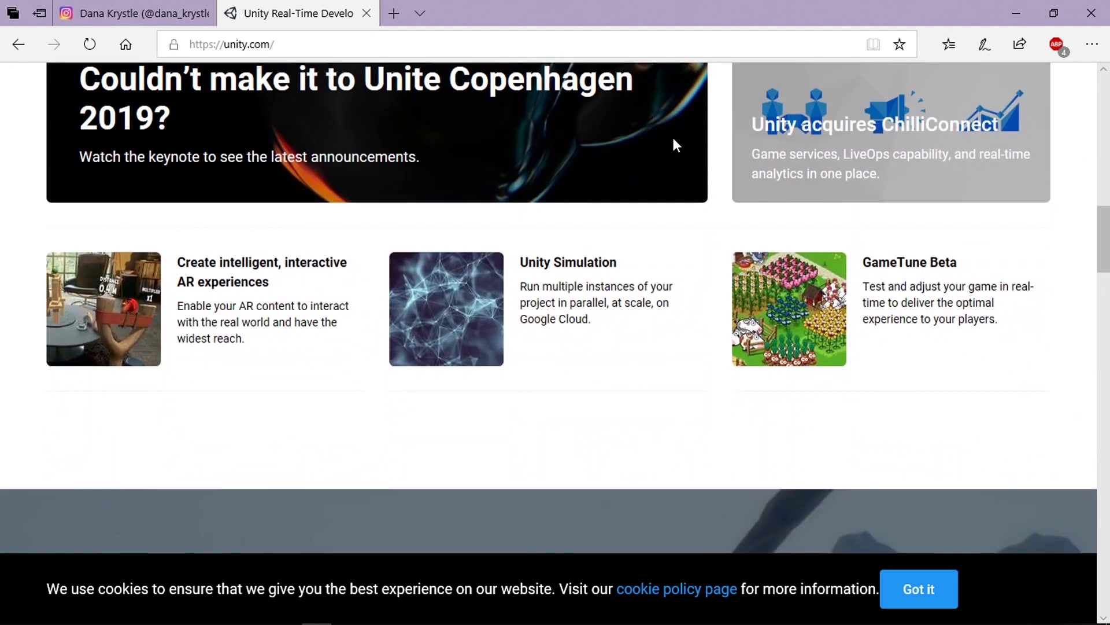
# Step: Open the Products page from the Unity home page
pyautogui.scroll(9, 591, 270)
pyautogui.scroll(10, 592, 265)
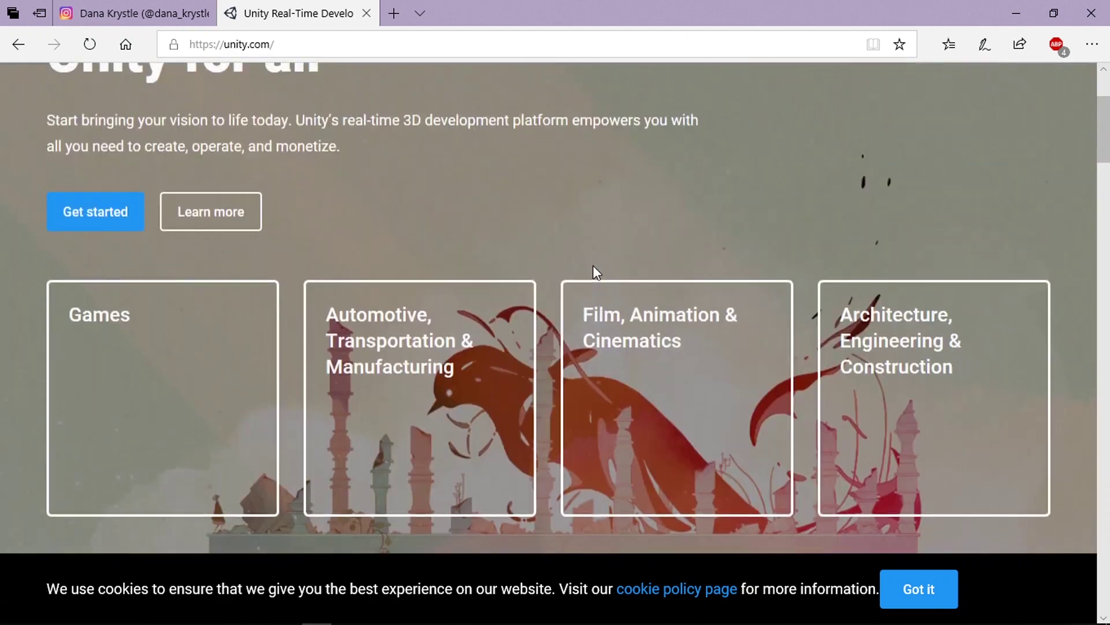
pyautogui.moveTo(626, 118)
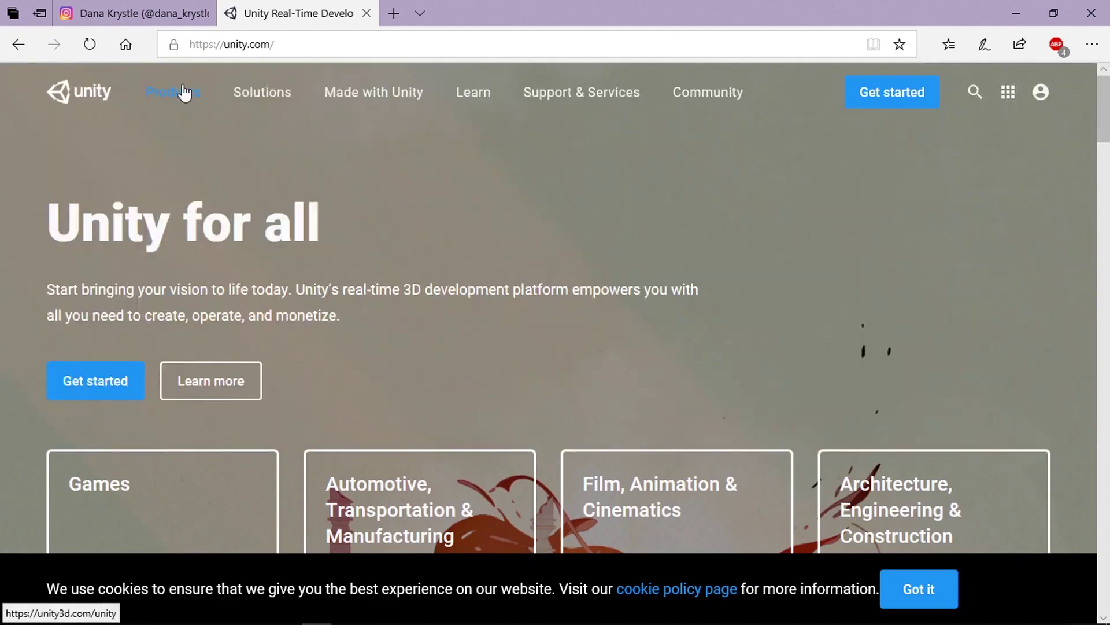
pyautogui.click(181, 91)
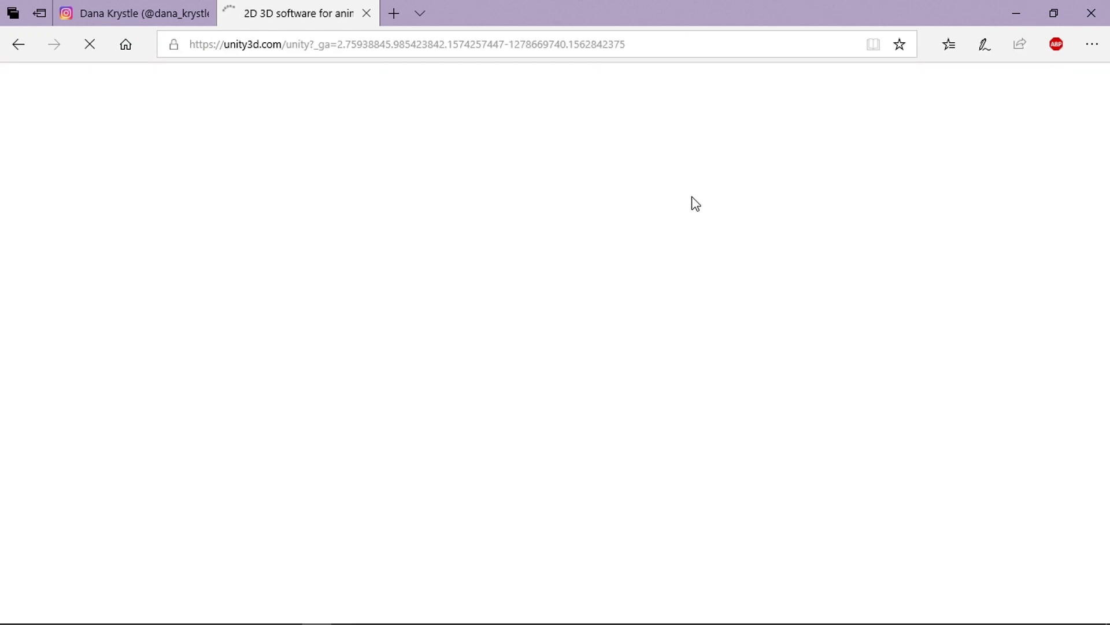
# Step: Open the Plans and pricing page through Get started and look through the Business plans, Pro and Enterprise
pyautogui.scroll(-4, 693, 203)
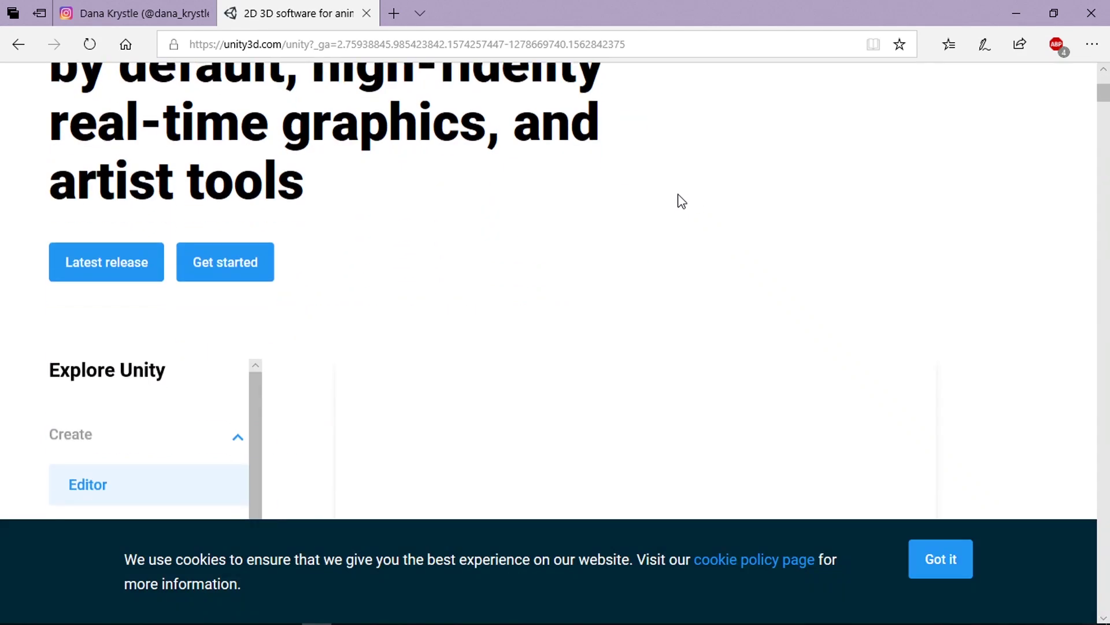
pyautogui.click(237, 272)
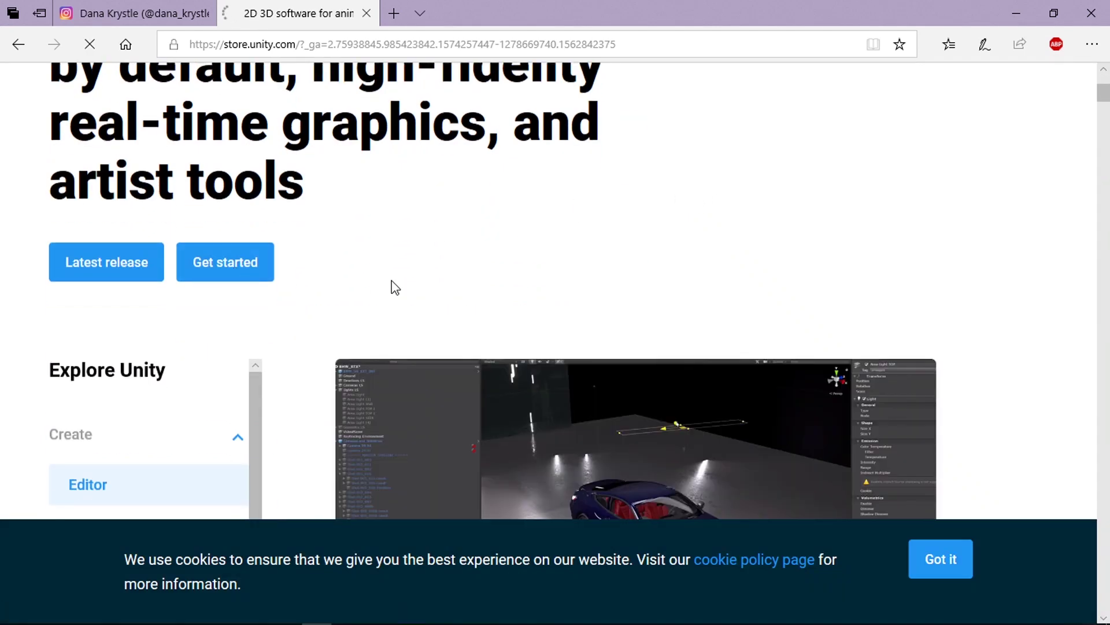
pyautogui.scroll(-2, 391, 288)
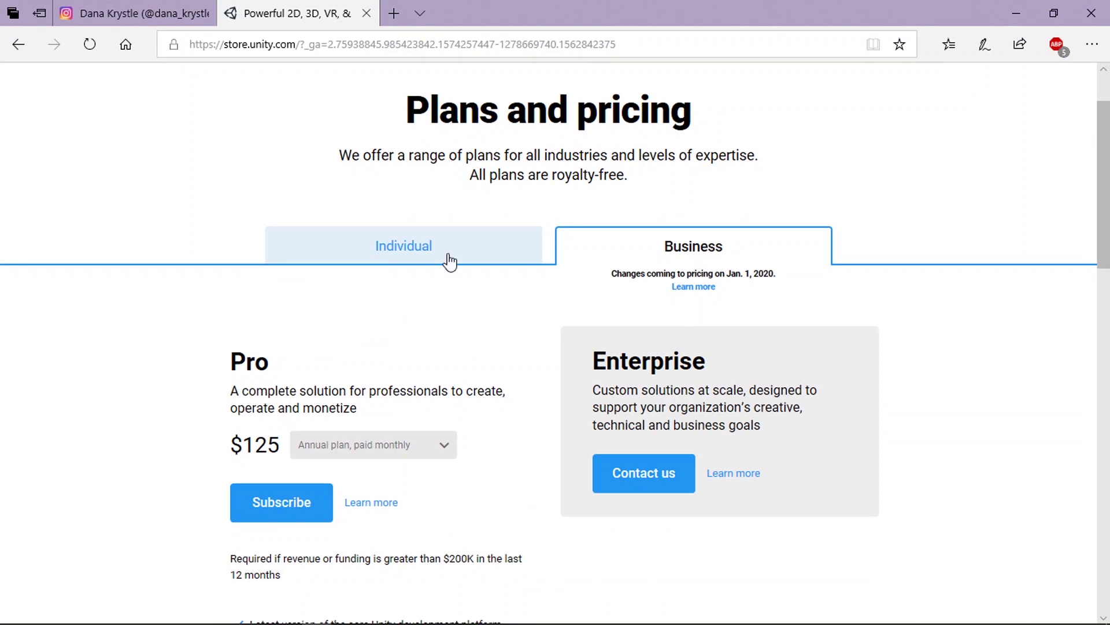
pyautogui.scroll(-3, 698, 252)
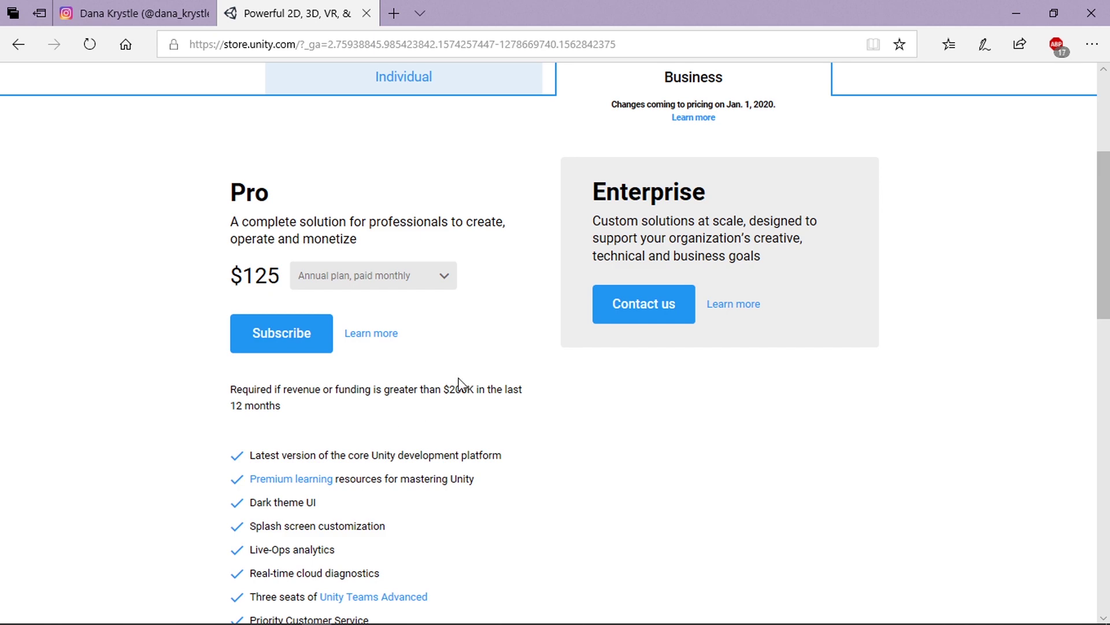
pyautogui.scroll(3, 455, 386)
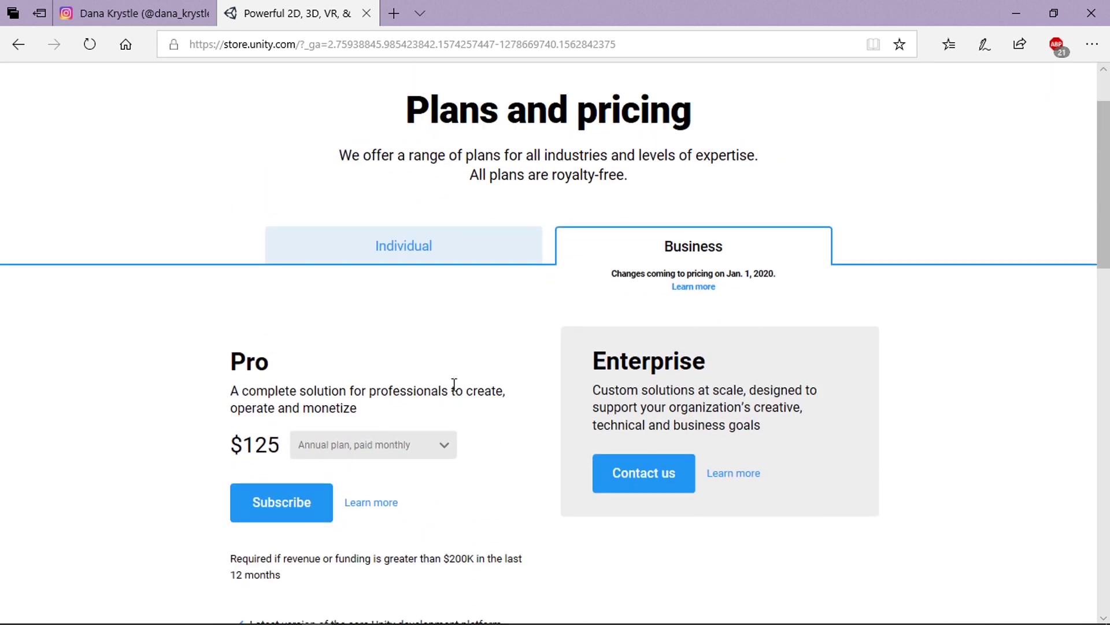
pyautogui.scroll(-1, 454, 385)
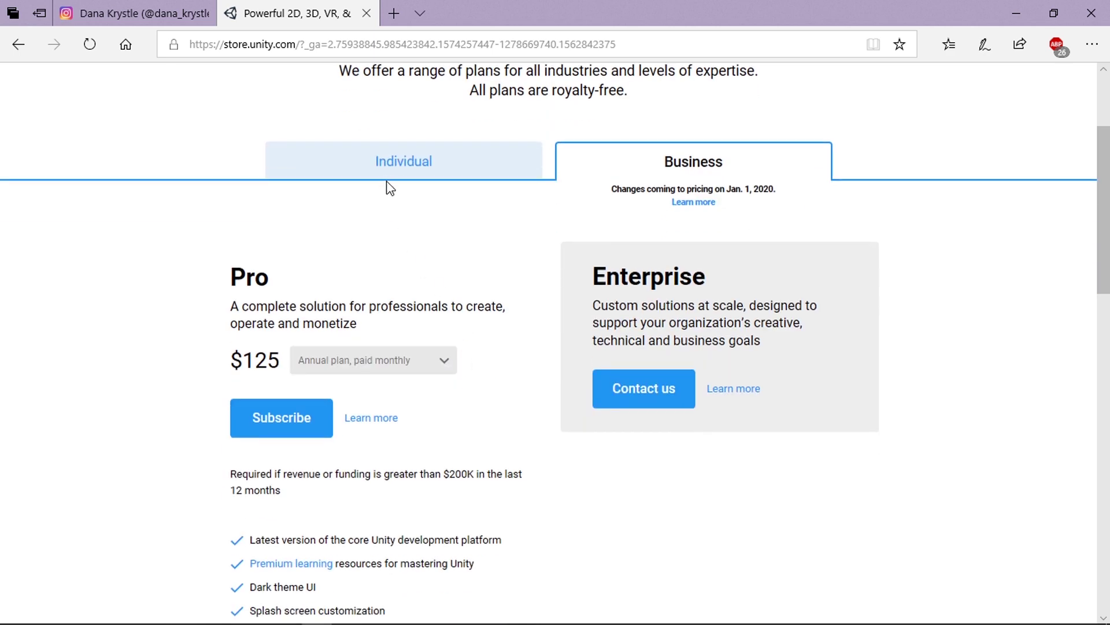
pyautogui.scroll(1, 366, 302)
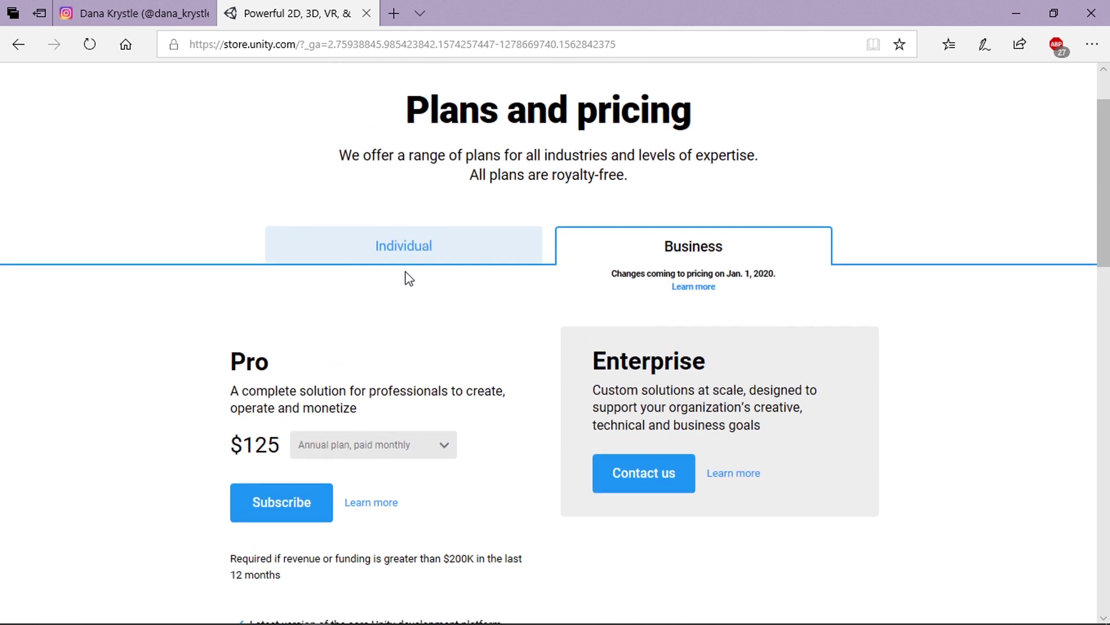
# Step: Show the Individual plans and examine the pricing, eligibility and features of Personal and Plus
pyautogui.click(421, 252)
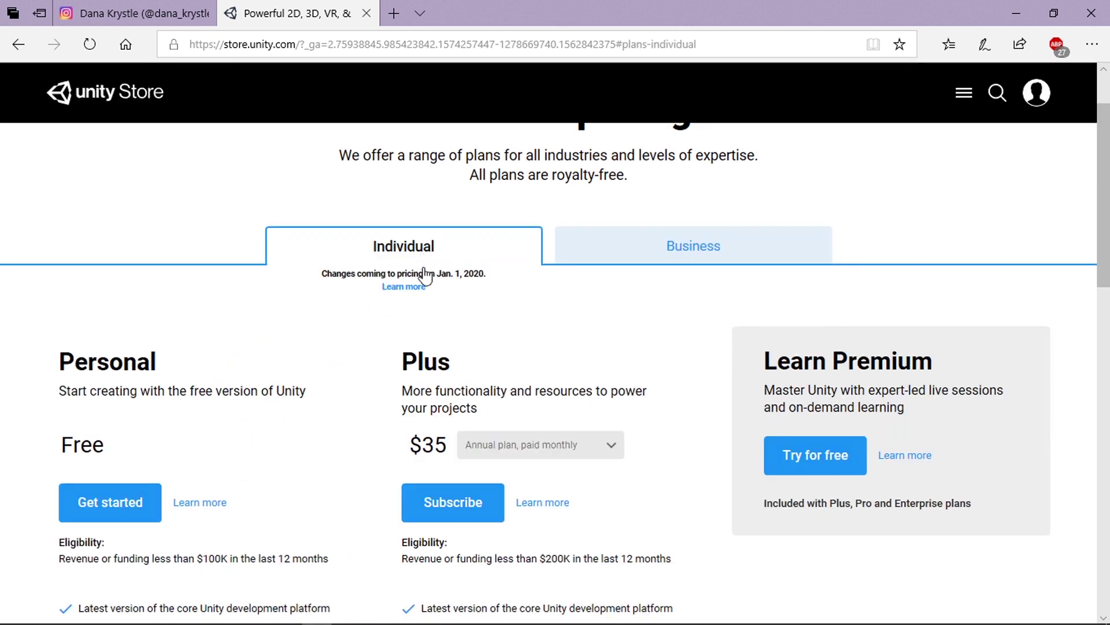
pyautogui.scroll(-1, 276, 368)
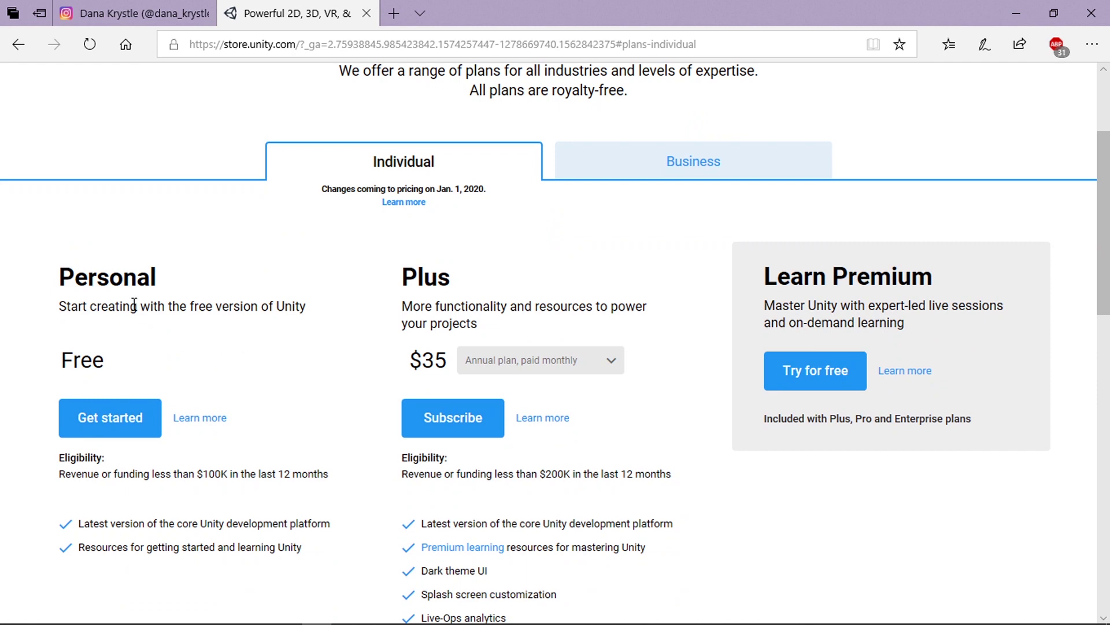
pyautogui.scroll(-2, 246, 309)
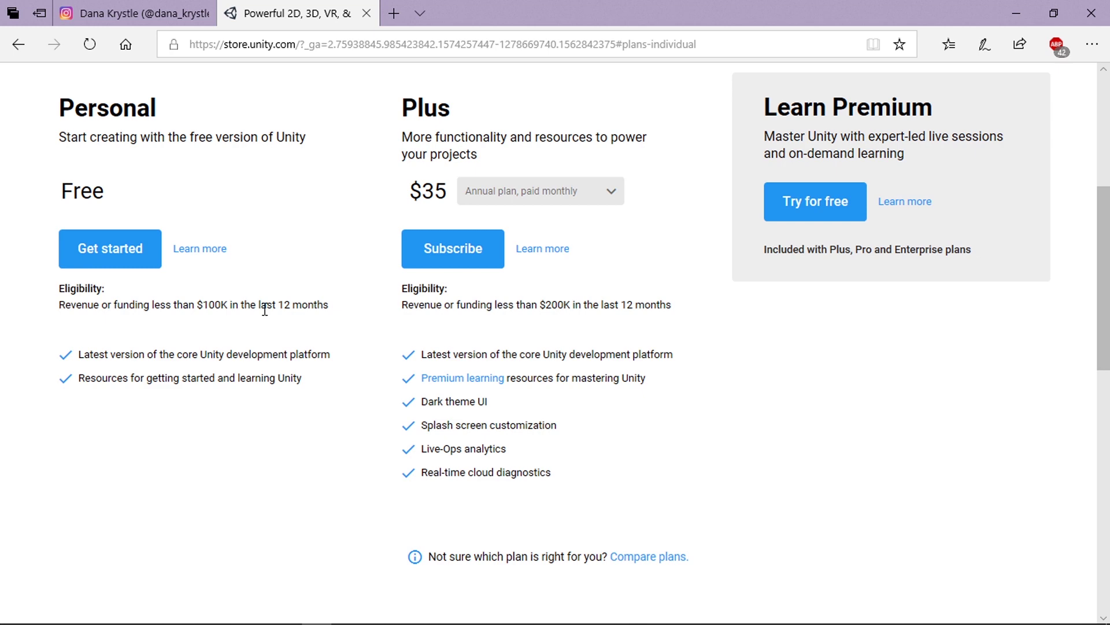
pyautogui.scroll(3, 249, 318)
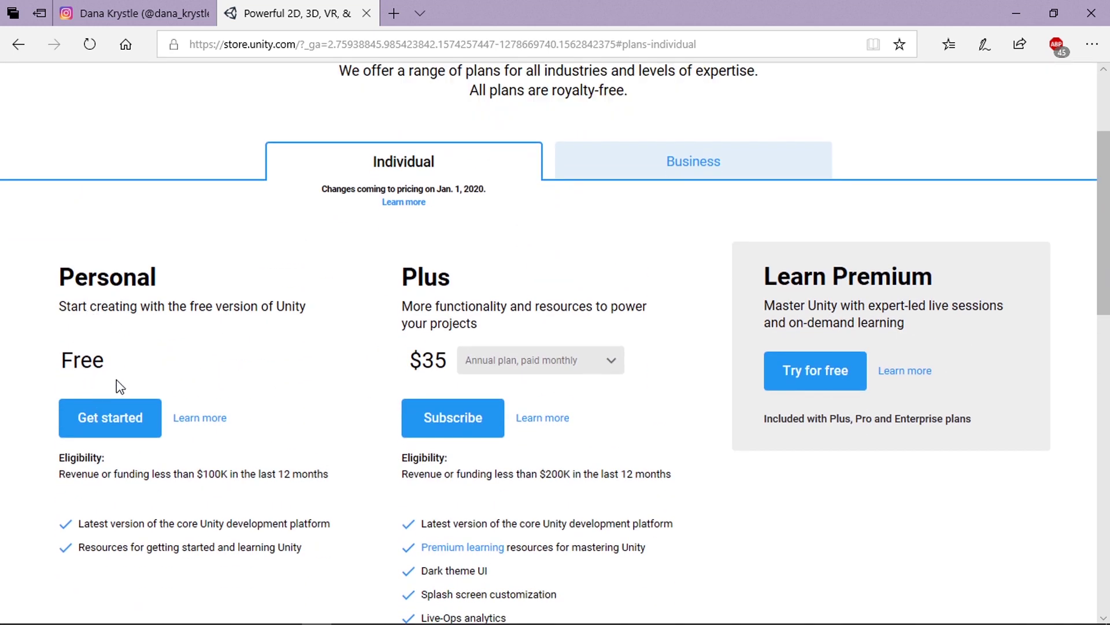
pyautogui.scroll(3, 193, 370)
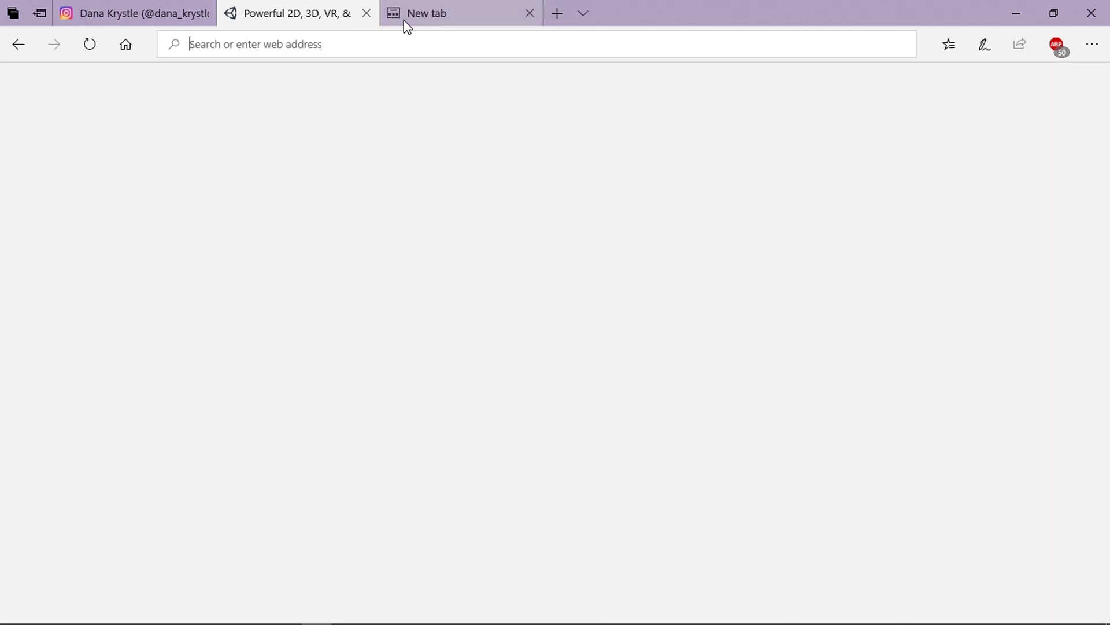
pyautogui.click(305, 7)
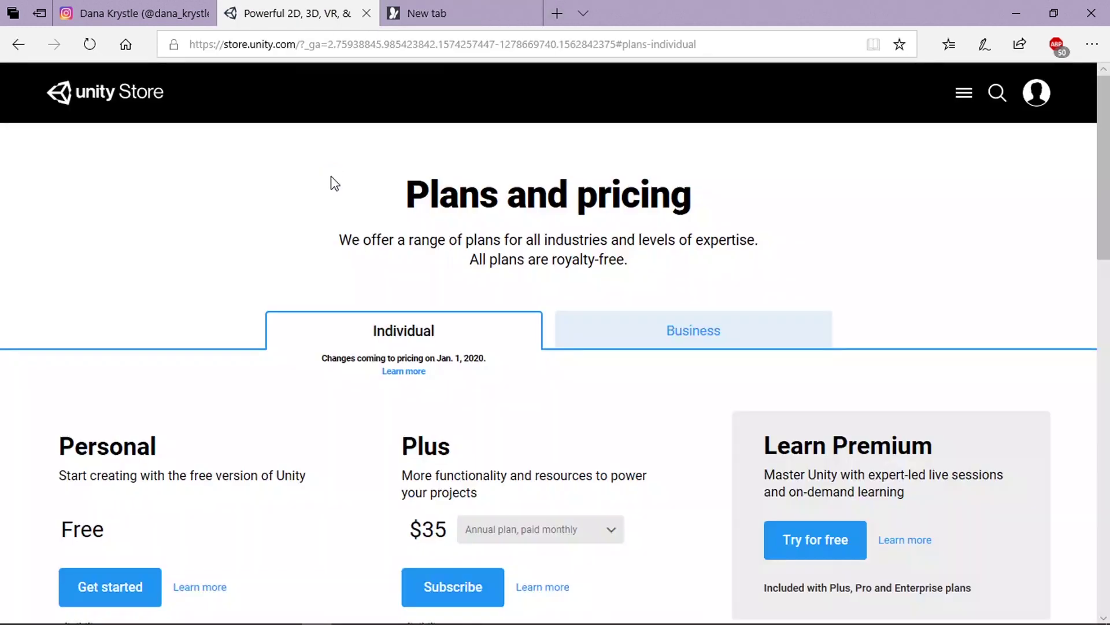
pyautogui.scroll(-3, 329, 181)
pyautogui.scroll(3, 339, 199)
# Step: Search the web for "earlier release unity" in a separate tab and open the Unity Download Archive result
pyautogui.click(436, 11)
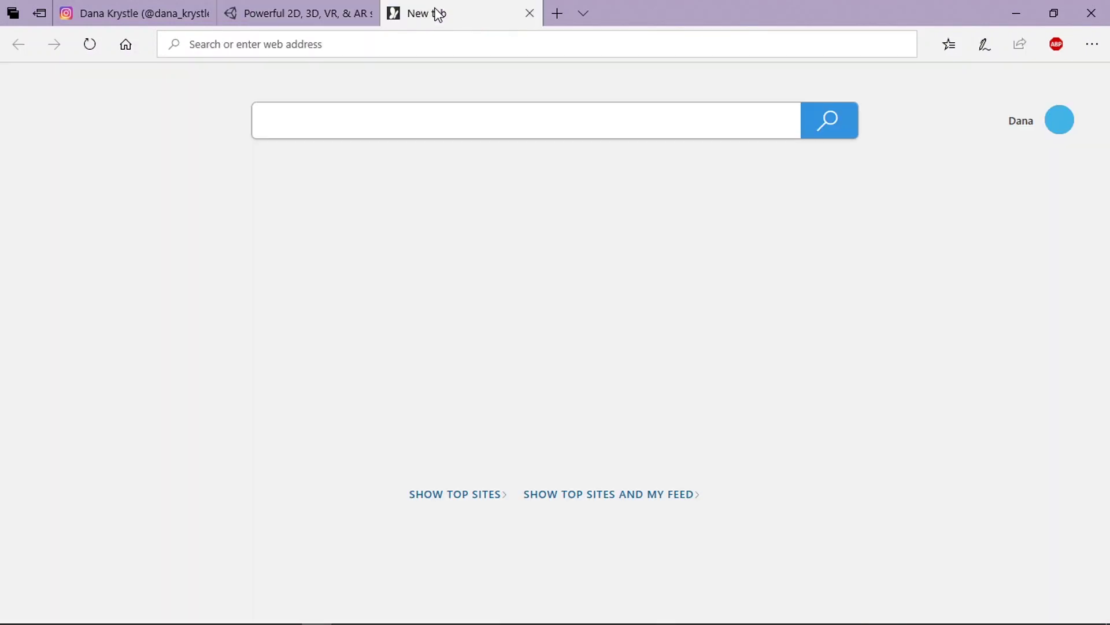
pyautogui.click(418, 44)
pyautogui.write('earlier rele')
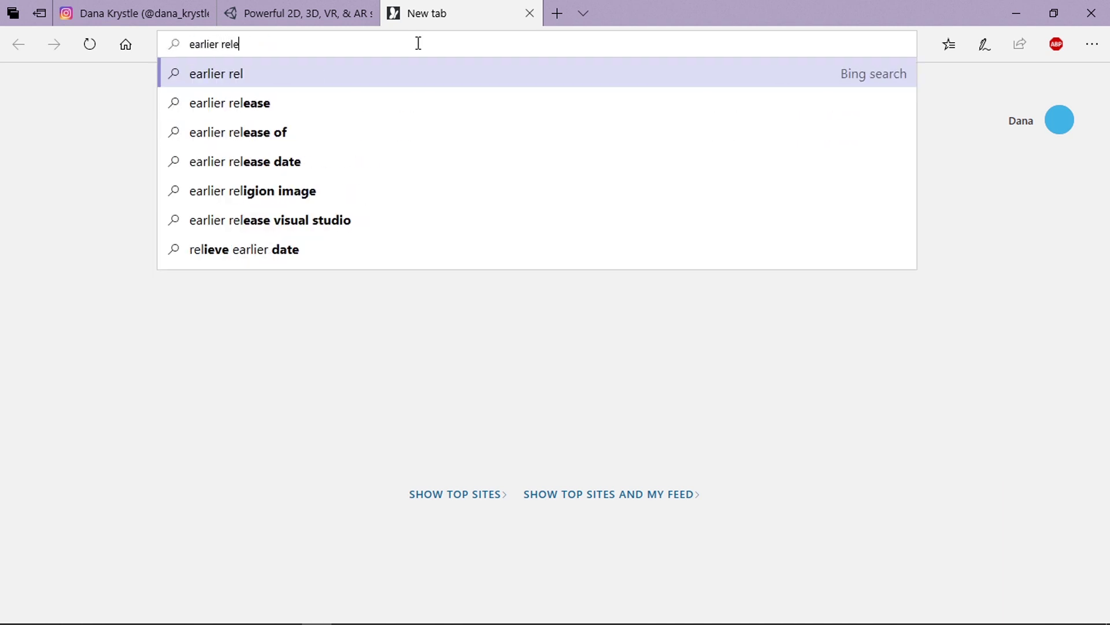
pyautogui.write('ase unity')
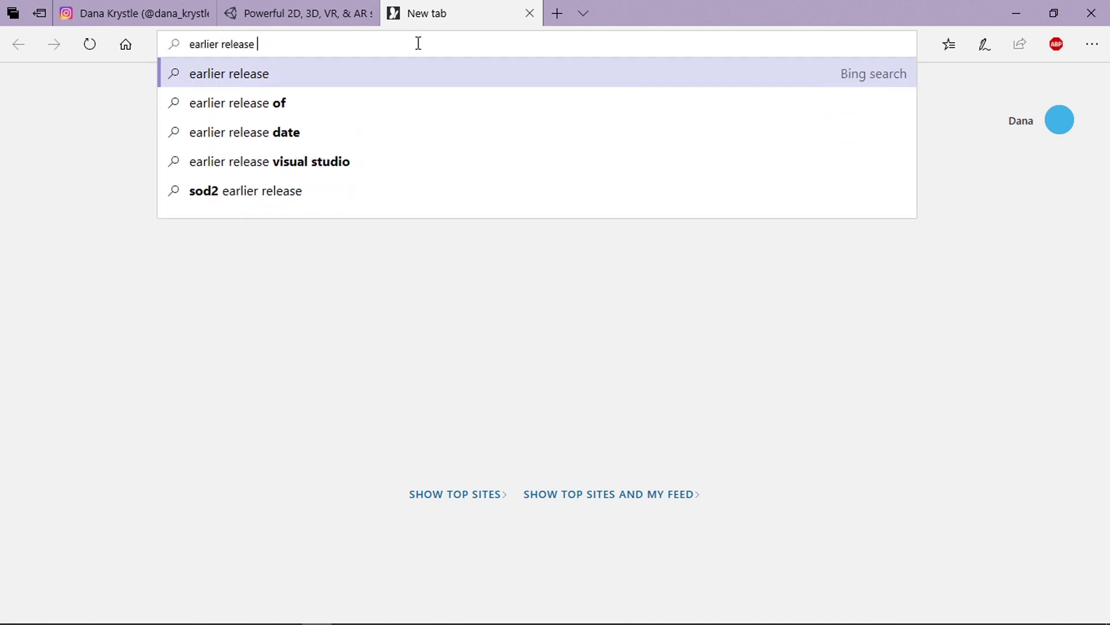
pyautogui.press('Return')
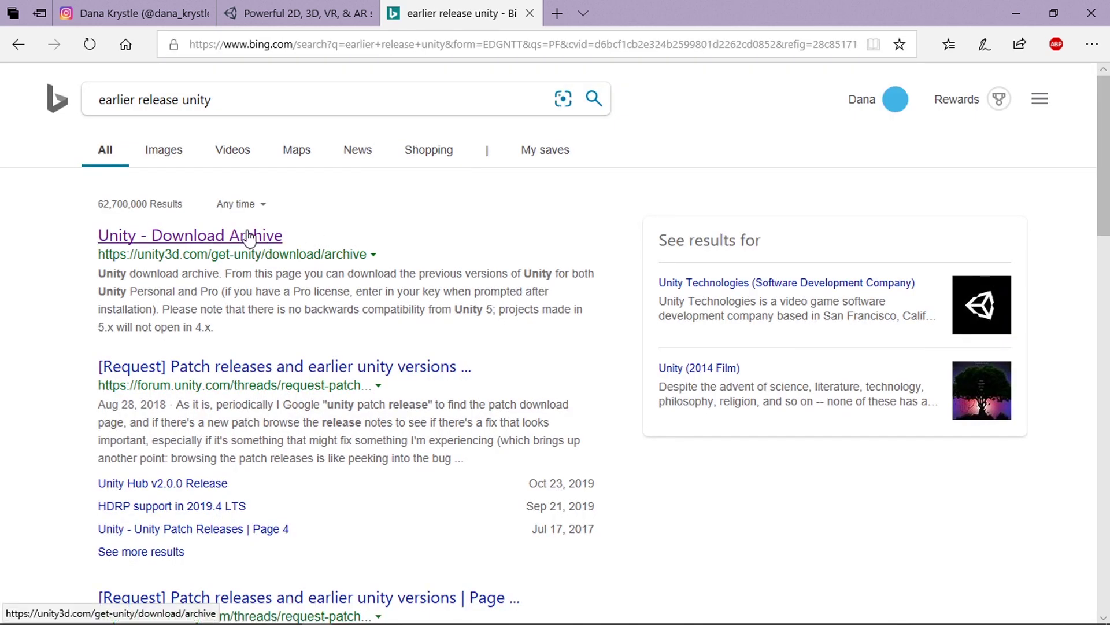
pyautogui.click(249, 236)
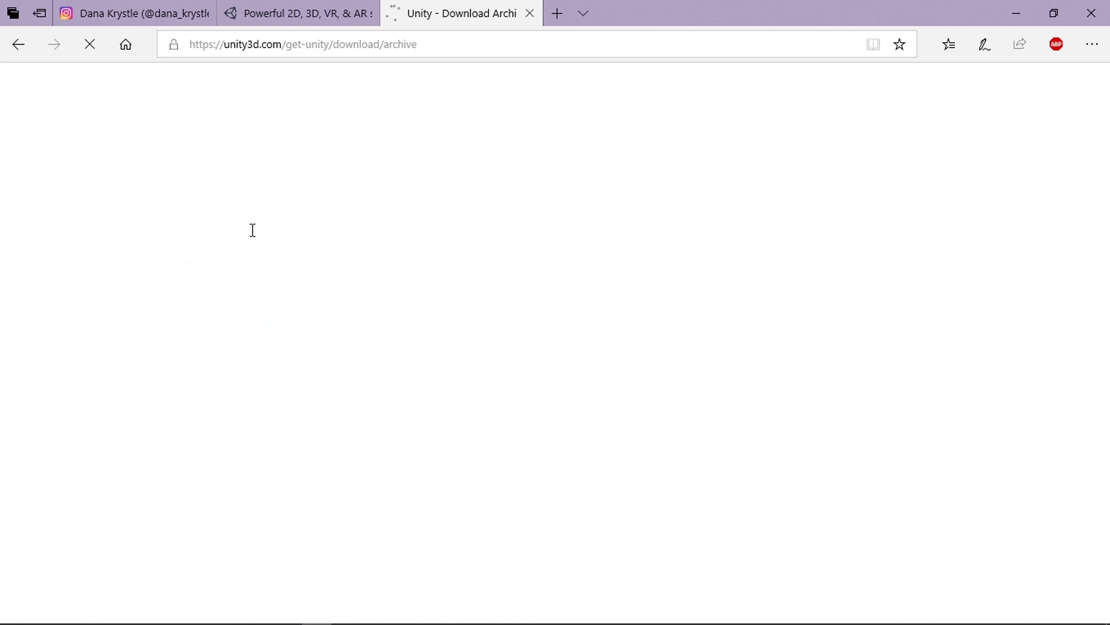
# Step: Examine the Unity 2019.x release list in the download archive, including its version numbers, dates and download options
pyautogui.scroll(-10, 295, 219)
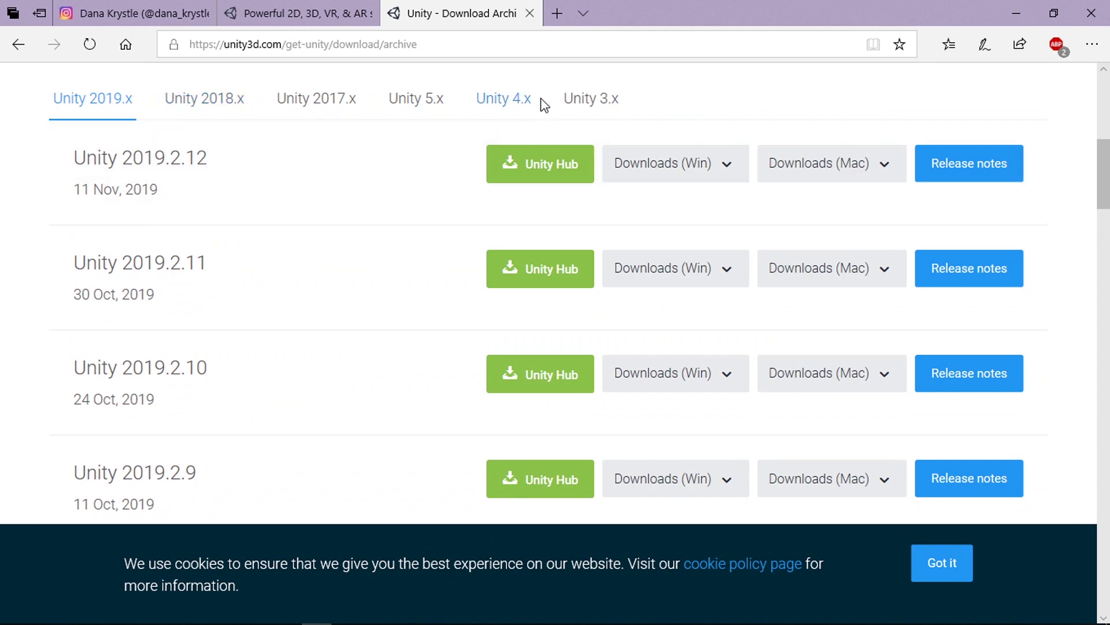
pyautogui.scroll(-1, 354, 138)
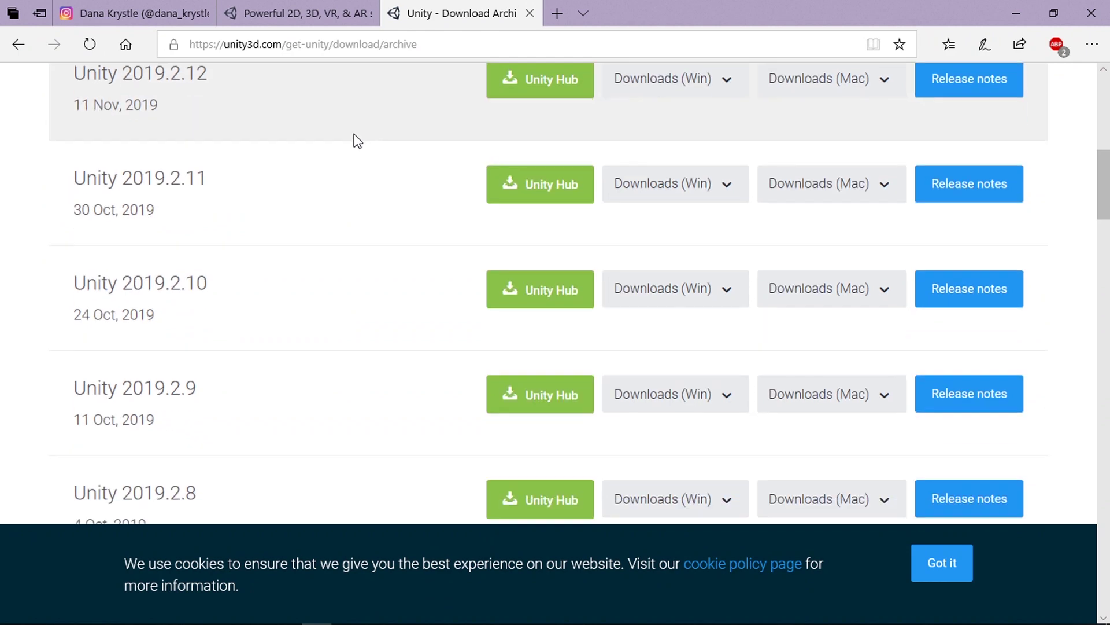
pyautogui.scroll(-6, 192, 259)
pyautogui.scroll(-4, 195, 253)
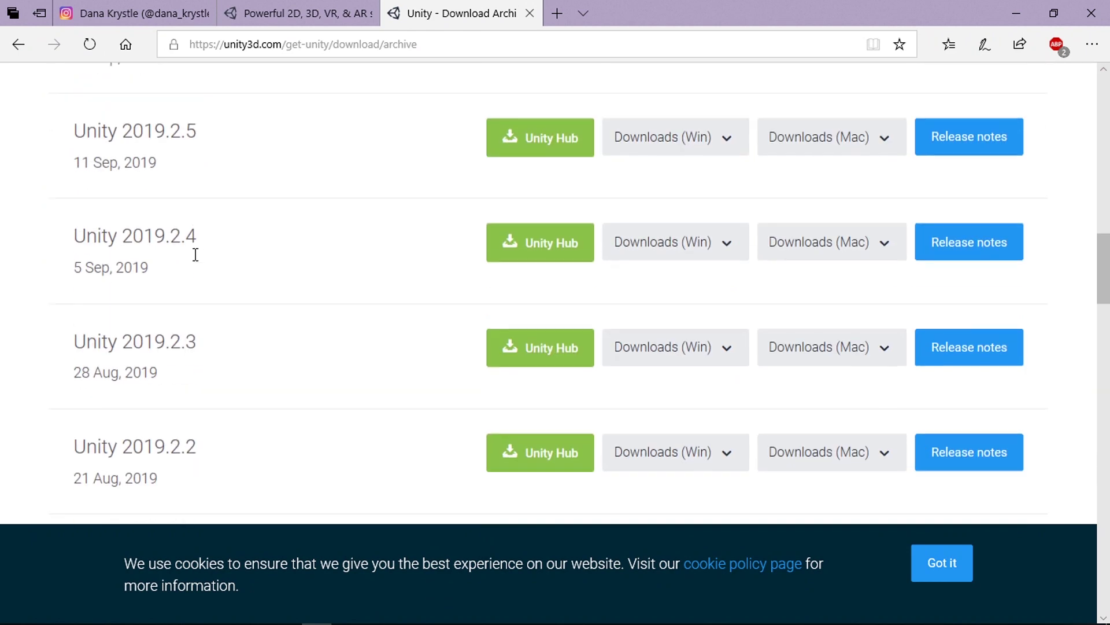
pyautogui.scroll(9, 198, 265)
pyautogui.scroll(3, 200, 267)
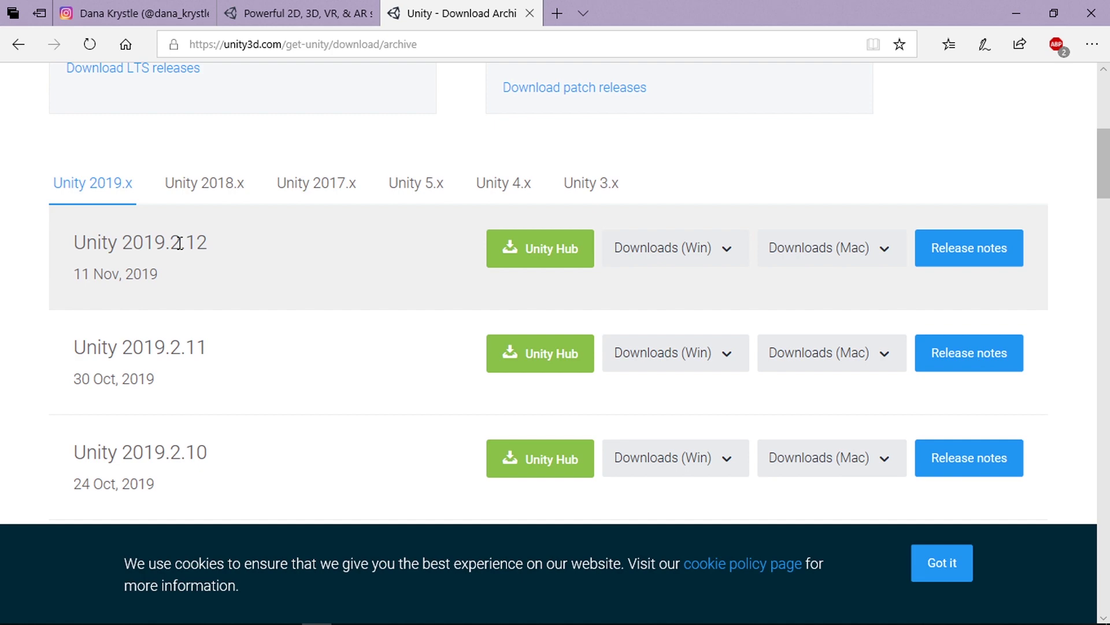
pyautogui.scroll(-14, 218, 258)
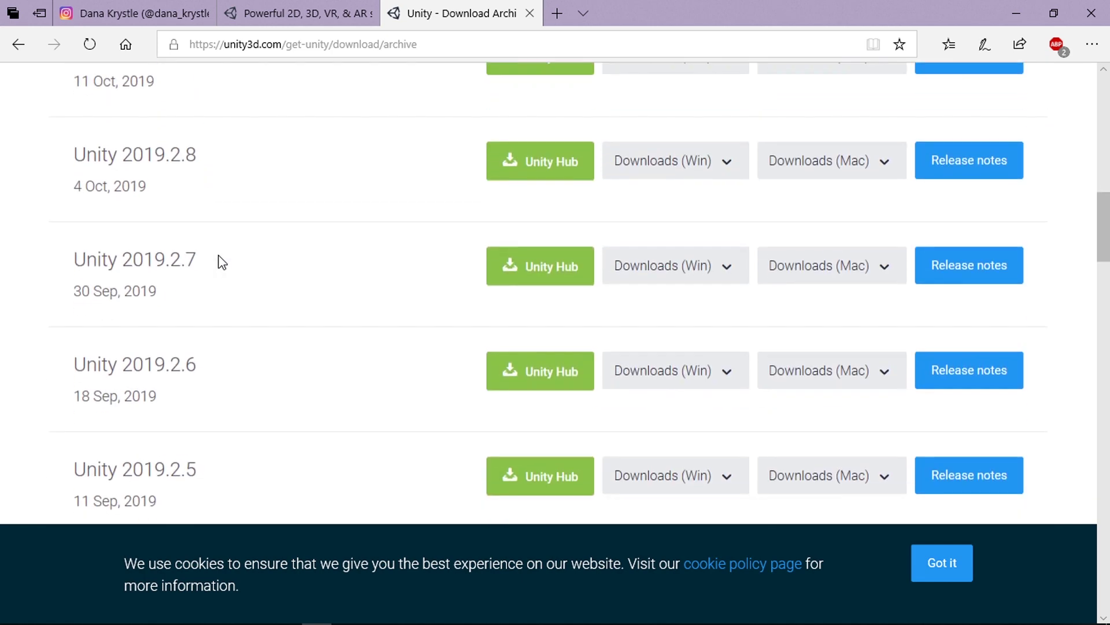
pyautogui.scroll(-2, 222, 264)
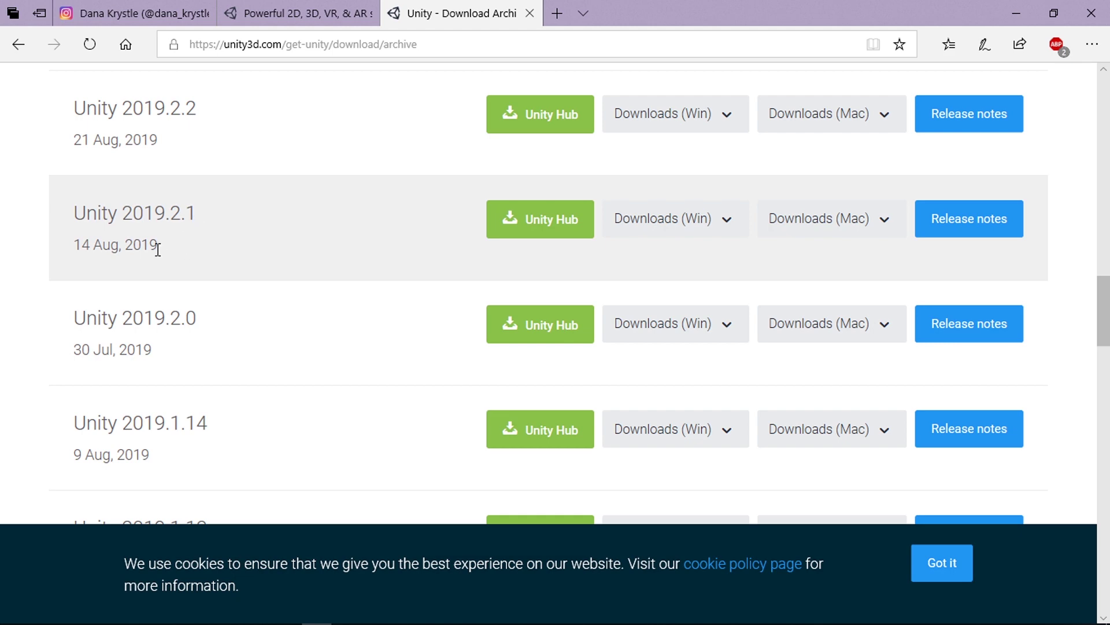
pyautogui.scroll(20, 156, 248)
pyautogui.scroll(-1, 177, 265)
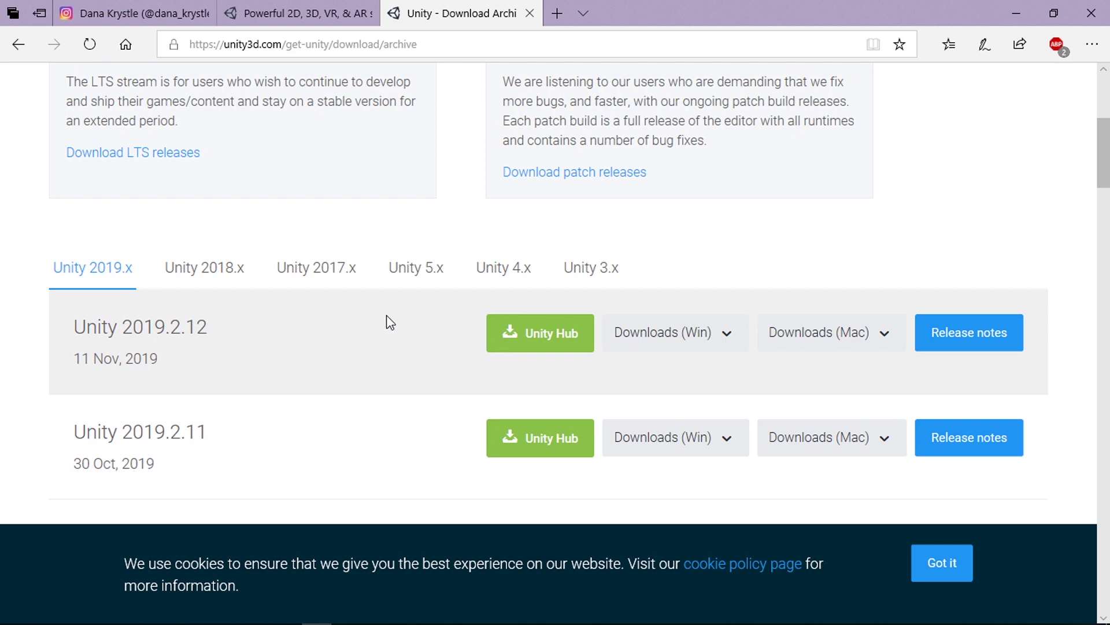
# Step: Leave the pricing and download archive pages and minimize the browser to show the desktop
pyautogui.click(295, 12)
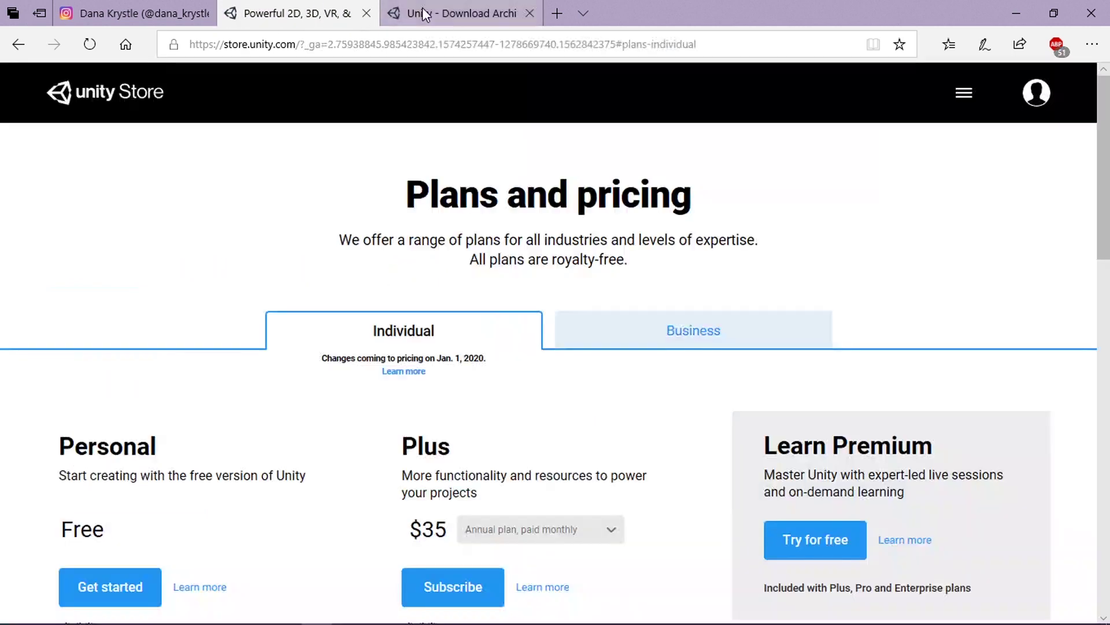
pyautogui.click(425, 15)
pyautogui.click(363, 16)
pyautogui.click(530, 12)
pyautogui.click(1016, 13)
pyautogui.click(1016, 13)
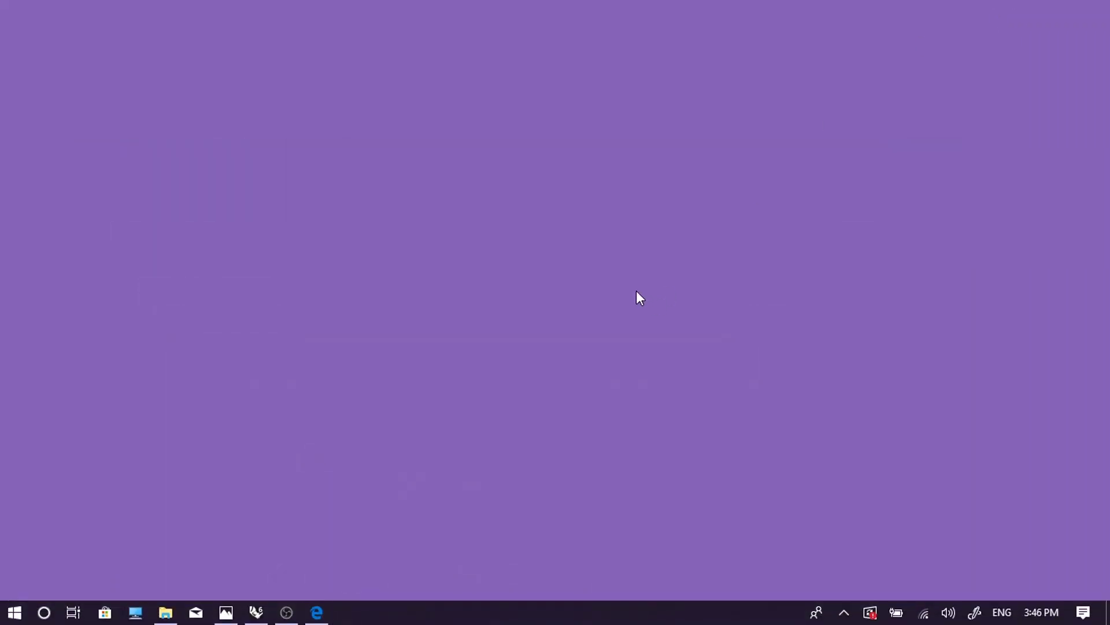
# Step: Launch Unity 2018.4.8f1 (64-bit) from the Desktop folder in File Explorer and minimize the folder window
pyautogui.click(14, 612)
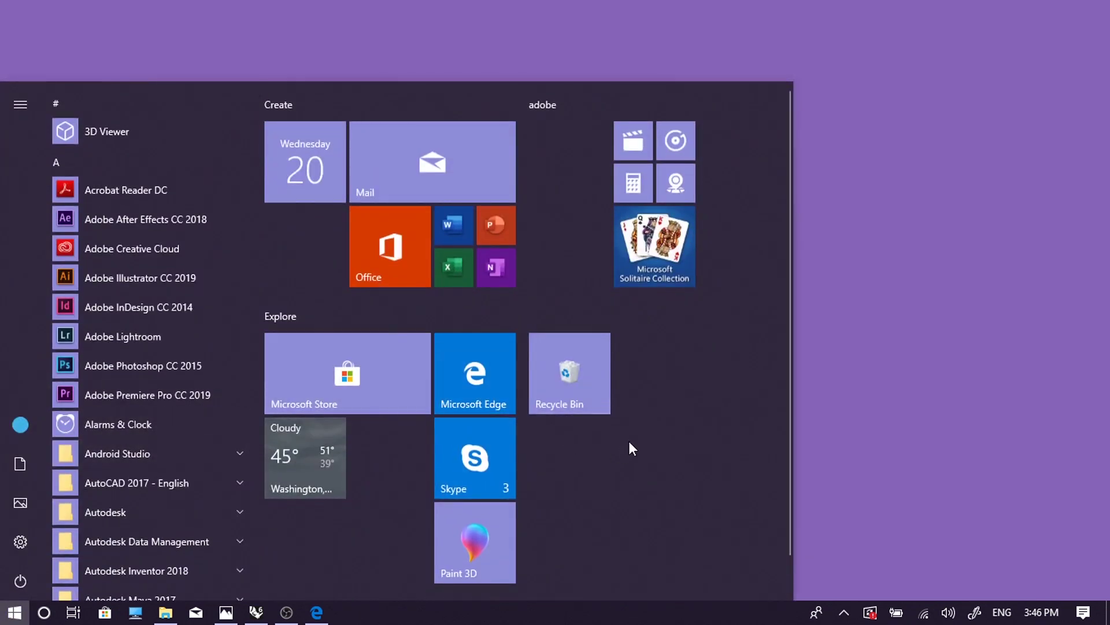
pyautogui.scroll(-1, 671, 468)
pyautogui.click(165, 612)
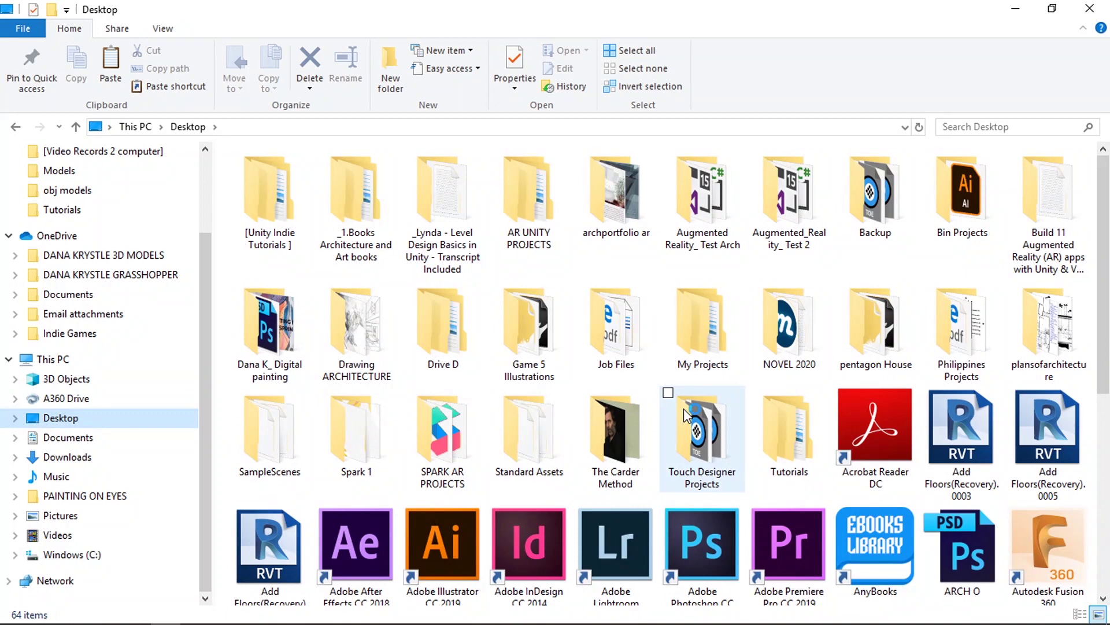
pyautogui.scroll(-5, 683, 408)
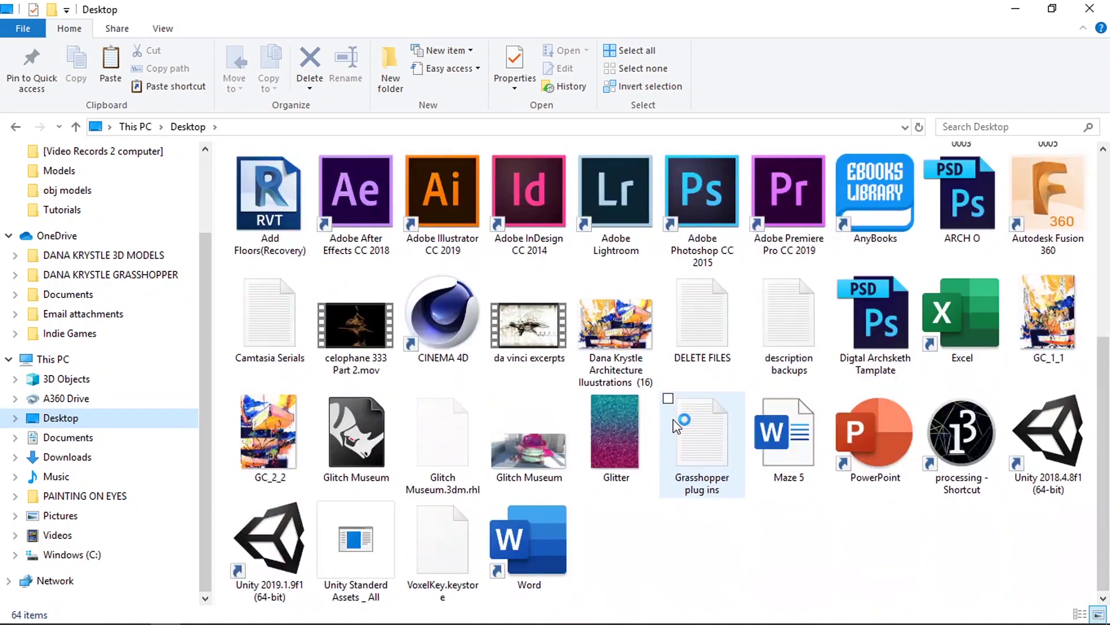
pyautogui.doubleClick(1069, 448)
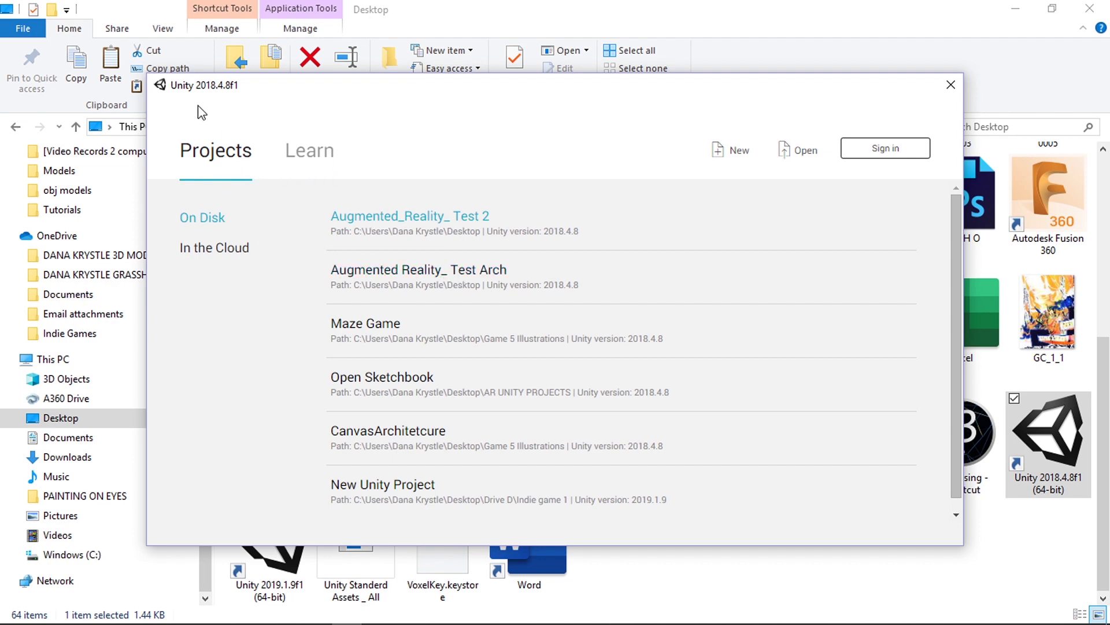
pyautogui.click(1017, 9)
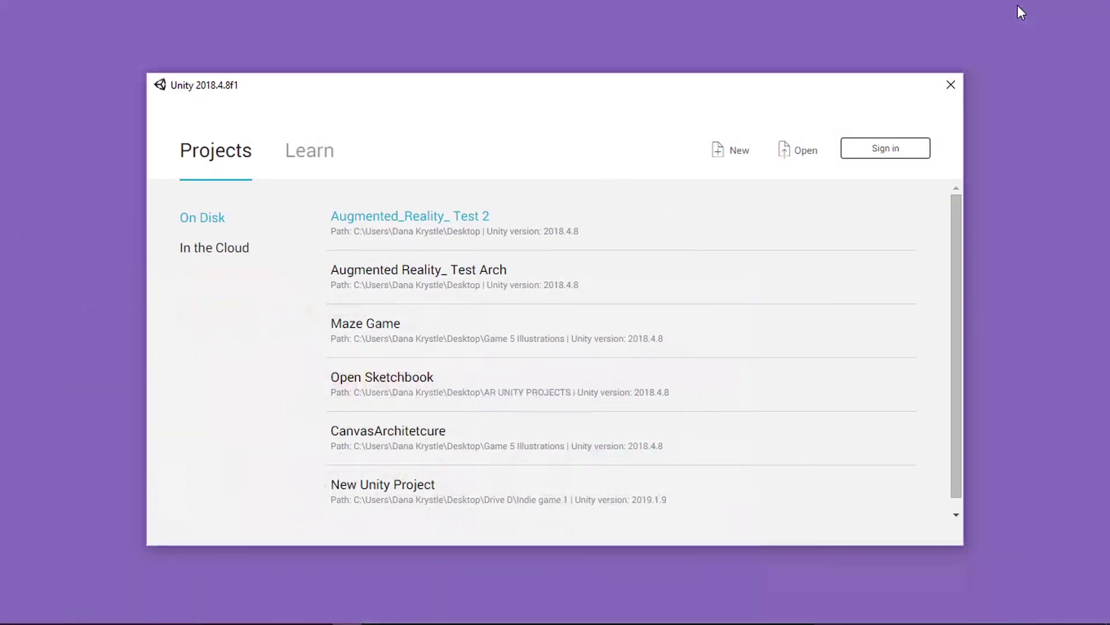
# Step: View the Basic Tutorials in the Unity launcher's Learn section and return to the Projects list
pyautogui.moveTo(463, 102)
pyautogui.mouseDown()
pyautogui.moveTo(493, 93)
pyautogui.moveTo(474, 87)
pyautogui.mouseUp()
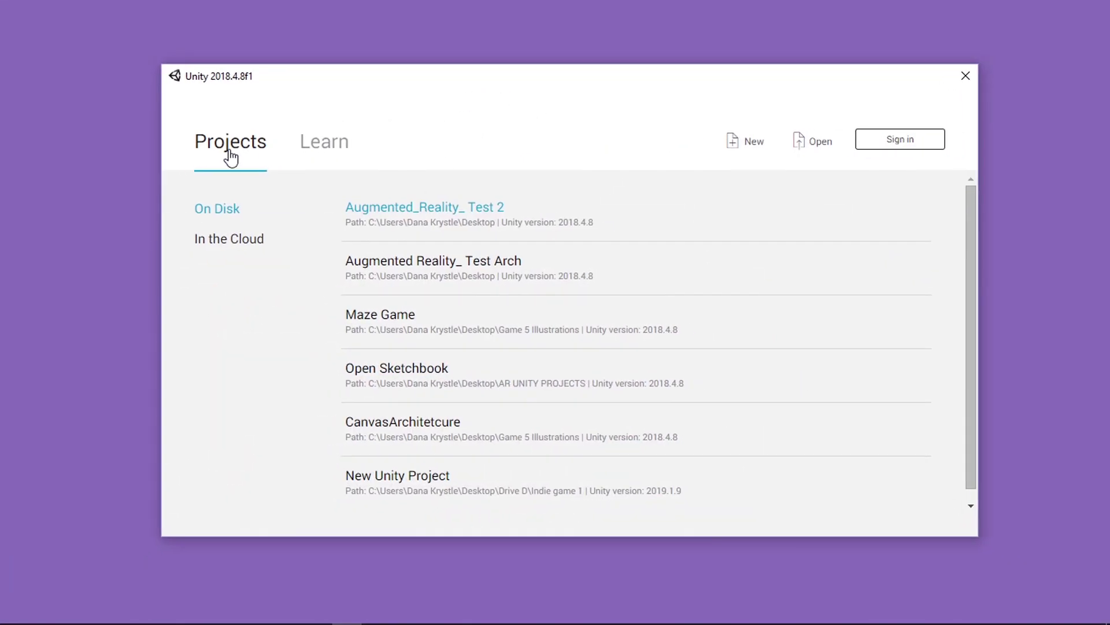
pyautogui.click(339, 151)
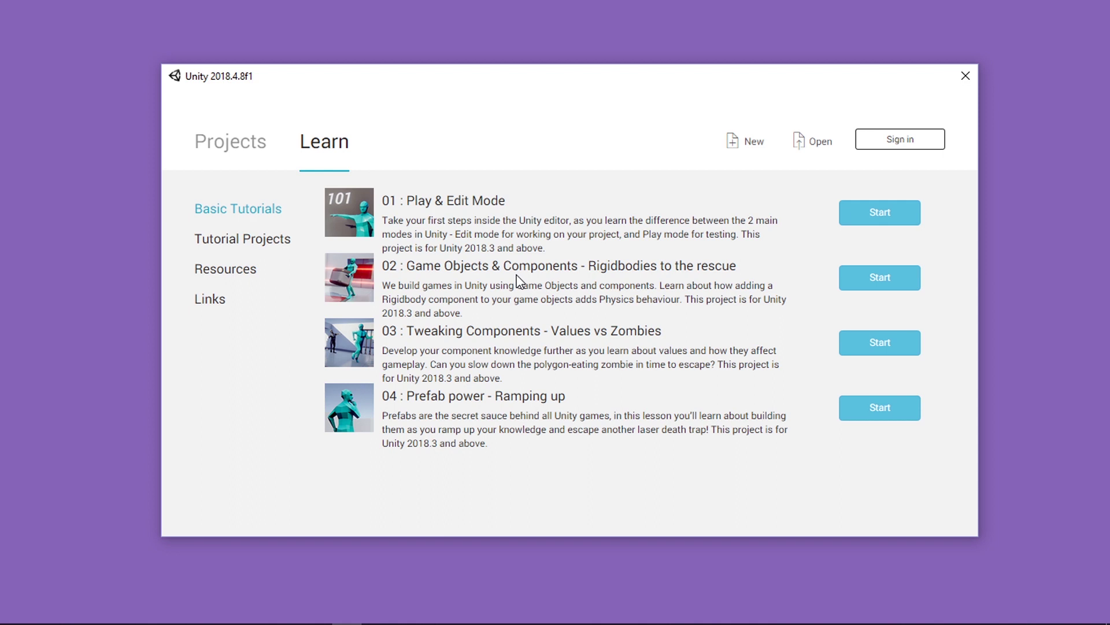
pyautogui.click(218, 152)
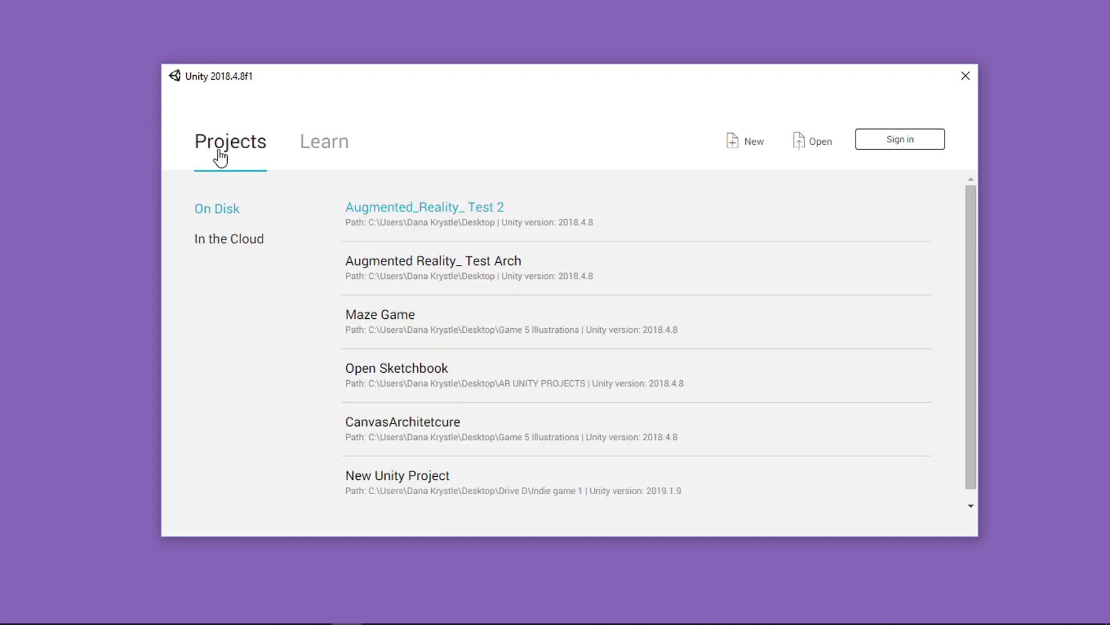
# Step: Start a new Unity project and name it Augment_Reality3
pyautogui.click(745, 149)
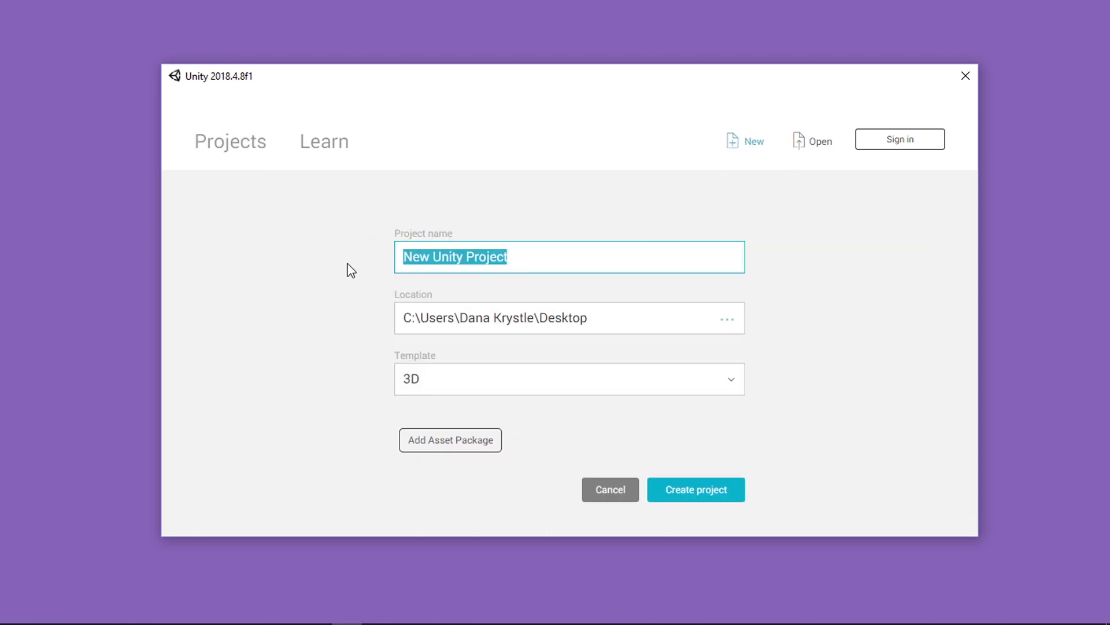
pyautogui.write('A')
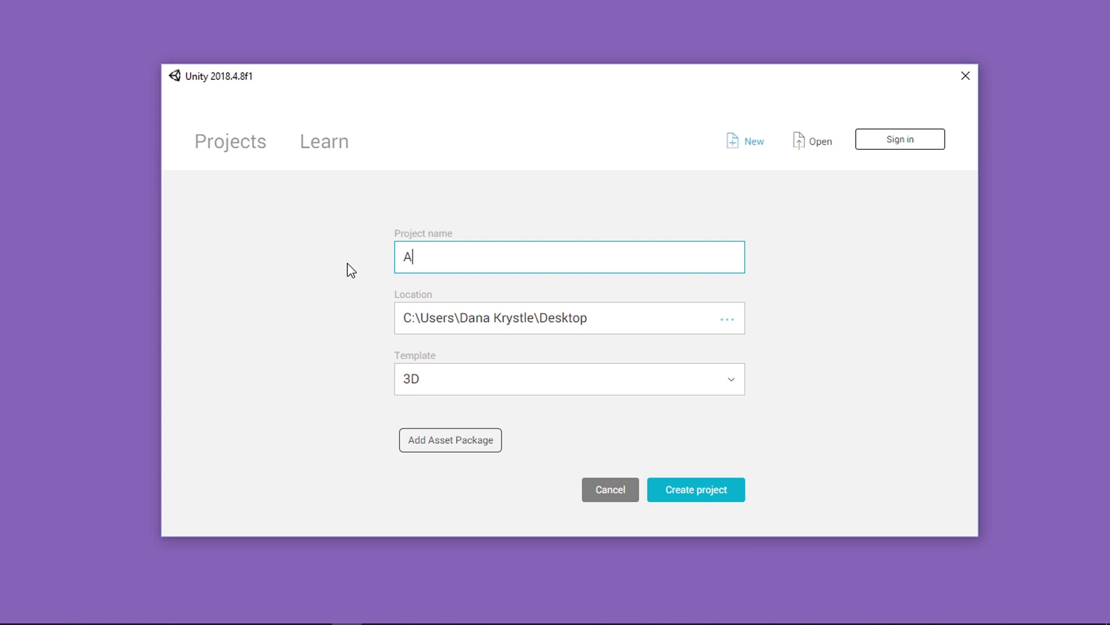
pyautogui.write('ugm')
pyautogui.press('BackSpace')
pyautogui.write('gment_Realit')
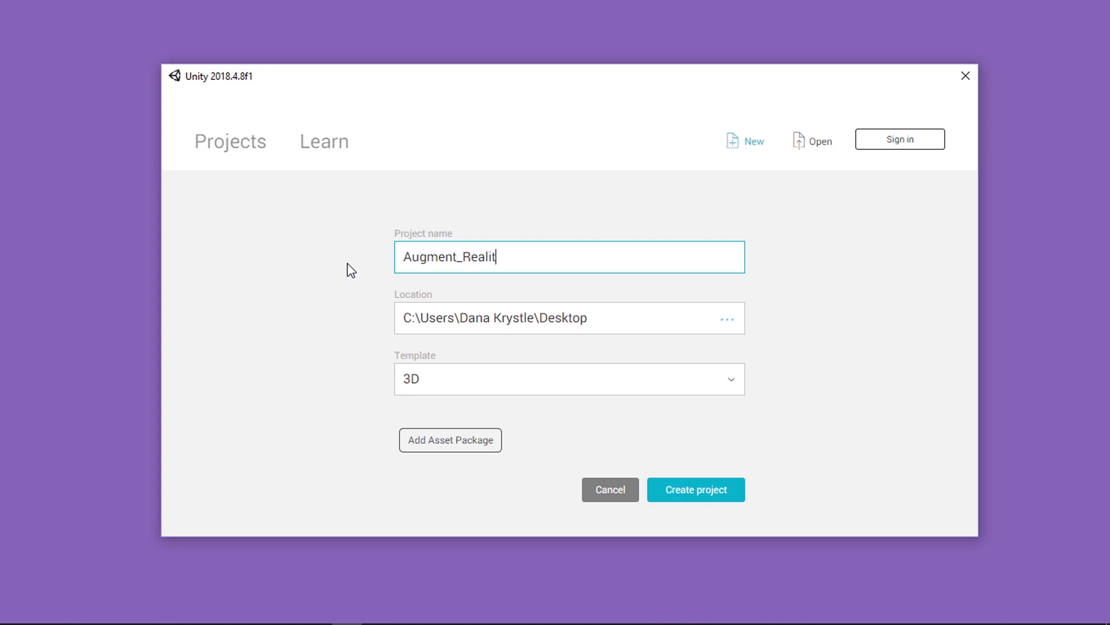
pyautogui.write('y3')
# Step: Choose the 3D template and create the project on the Desktop
pyautogui.click(470, 386)
pyautogui.click(468, 402)
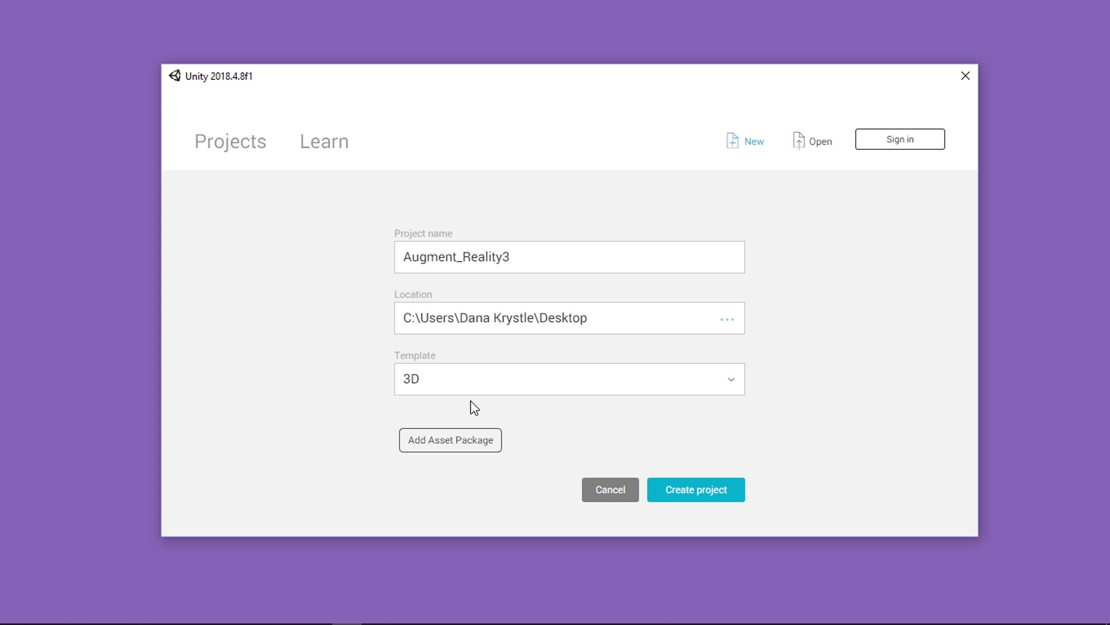
pyautogui.click(564, 387)
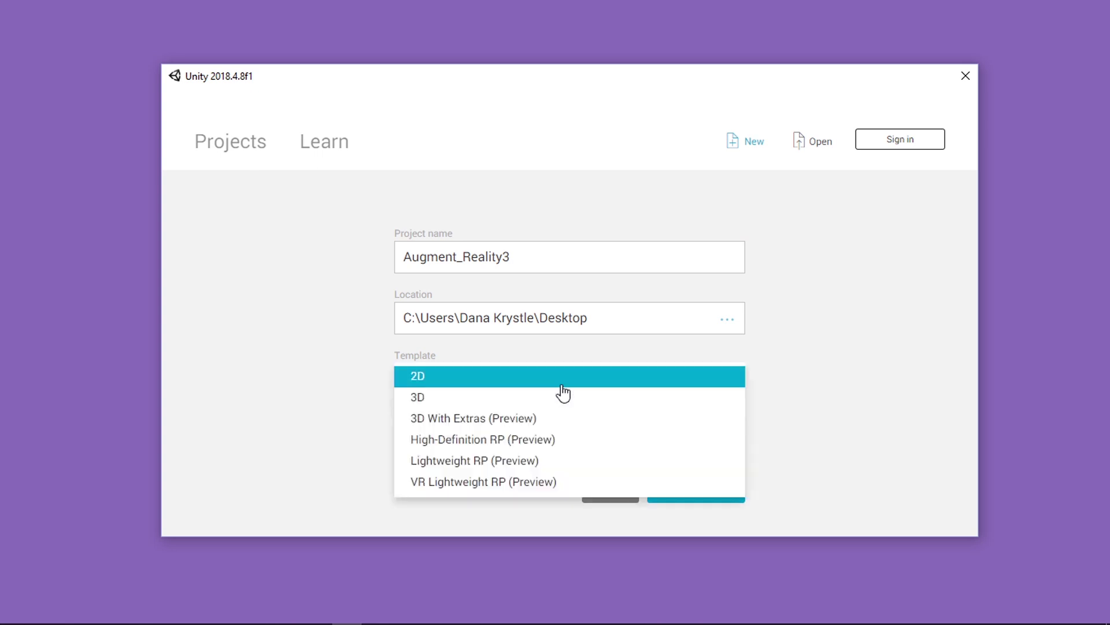
pyautogui.click(480, 398)
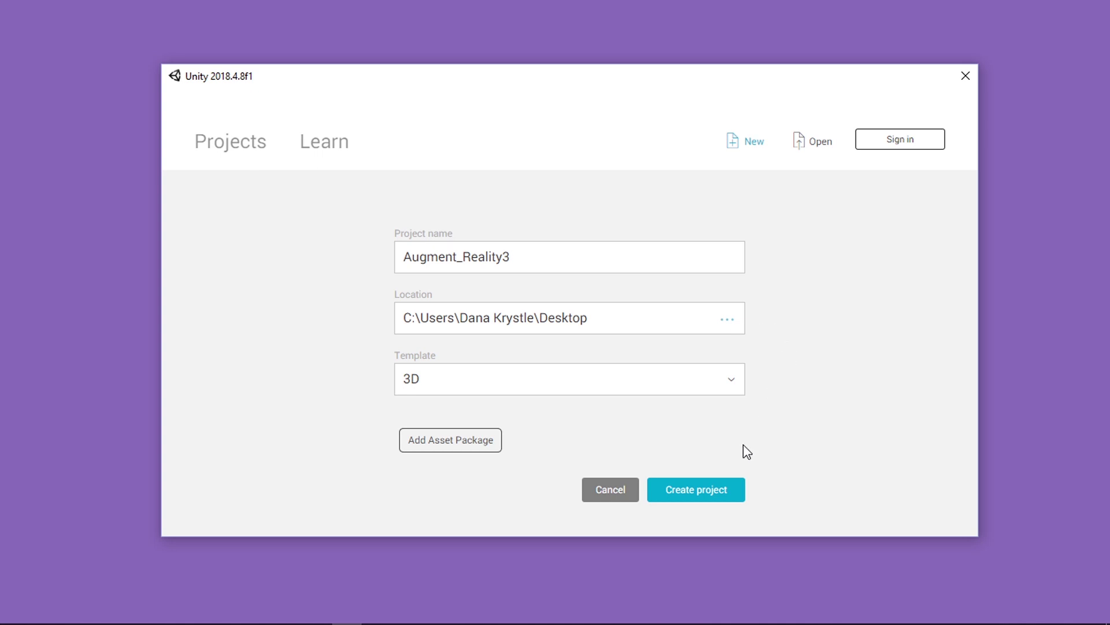
pyautogui.click(709, 488)
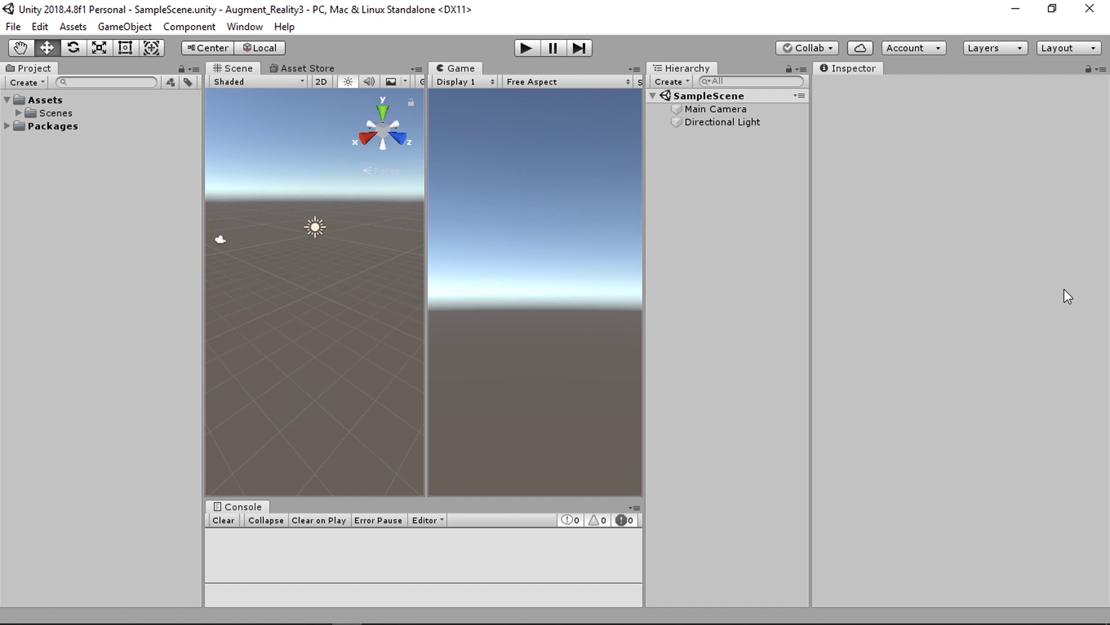
# Step: Apply the Default editor layout and dock the Hierarchy between the Scene view and the Inspector
pyautogui.click(1053, 50)
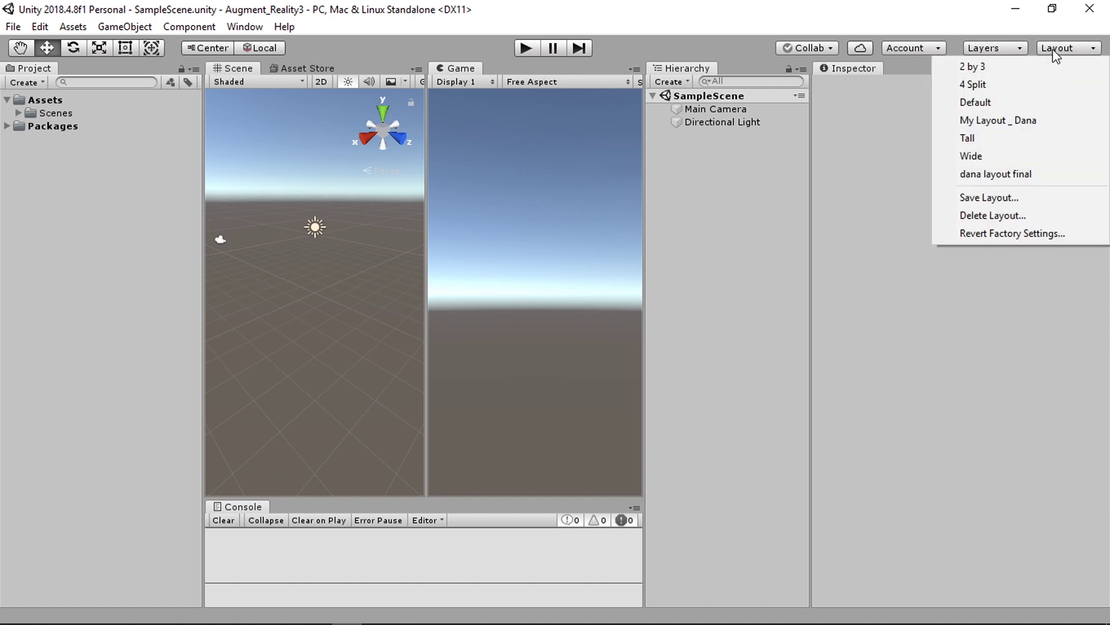
pyautogui.click(1000, 102)
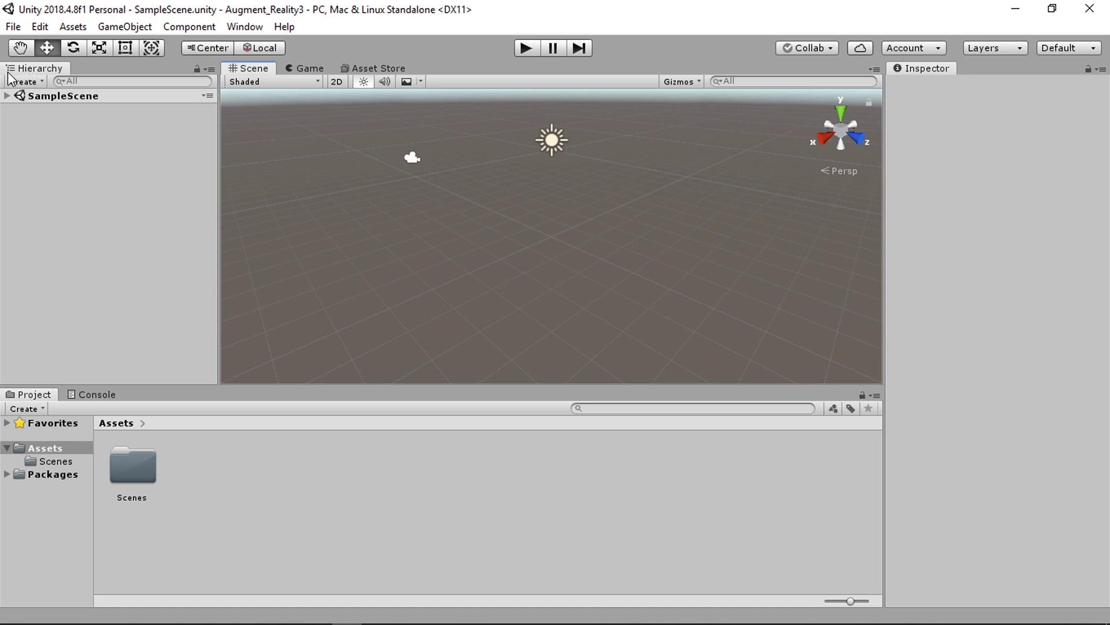
pyautogui.moveTo(9, 72); pyautogui.dragTo(922, 209)
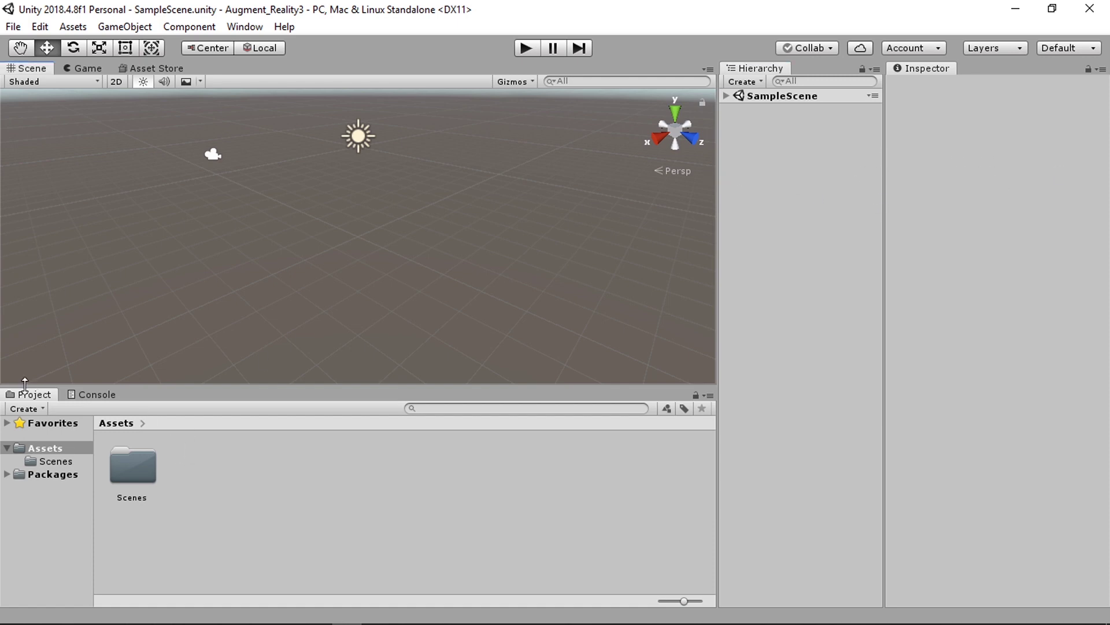
# Step: Dock the Project panel as a full-height column beside the Scene view, opposite the Hierarchy, and switch it to One Column Layout
pyautogui.moveTo(26, 394); pyautogui.dragTo(3, 236)
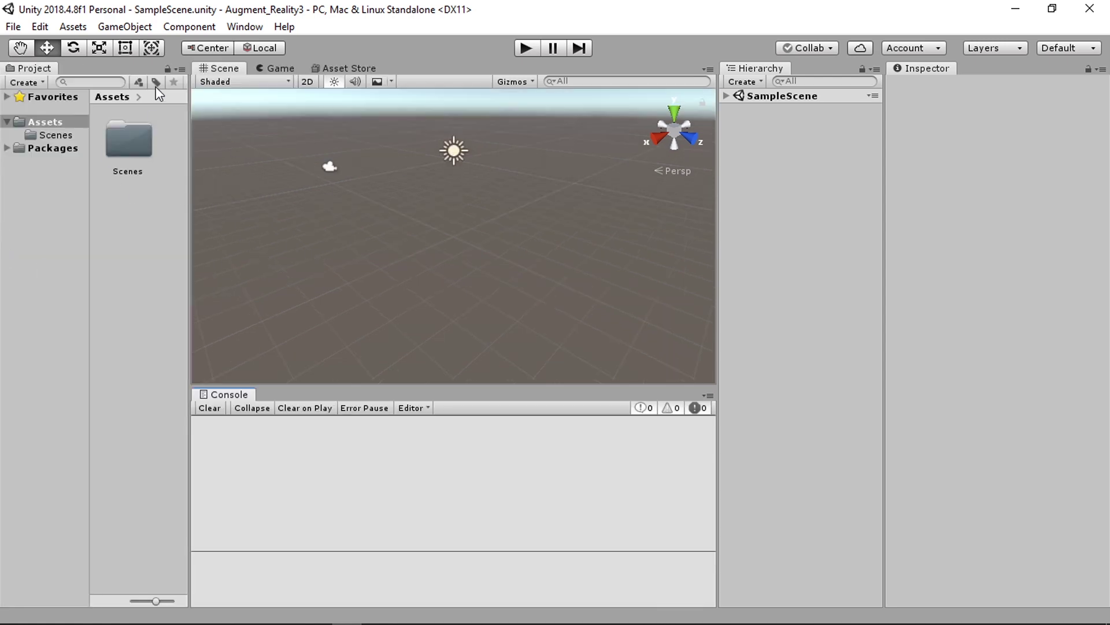
pyautogui.click(180, 69)
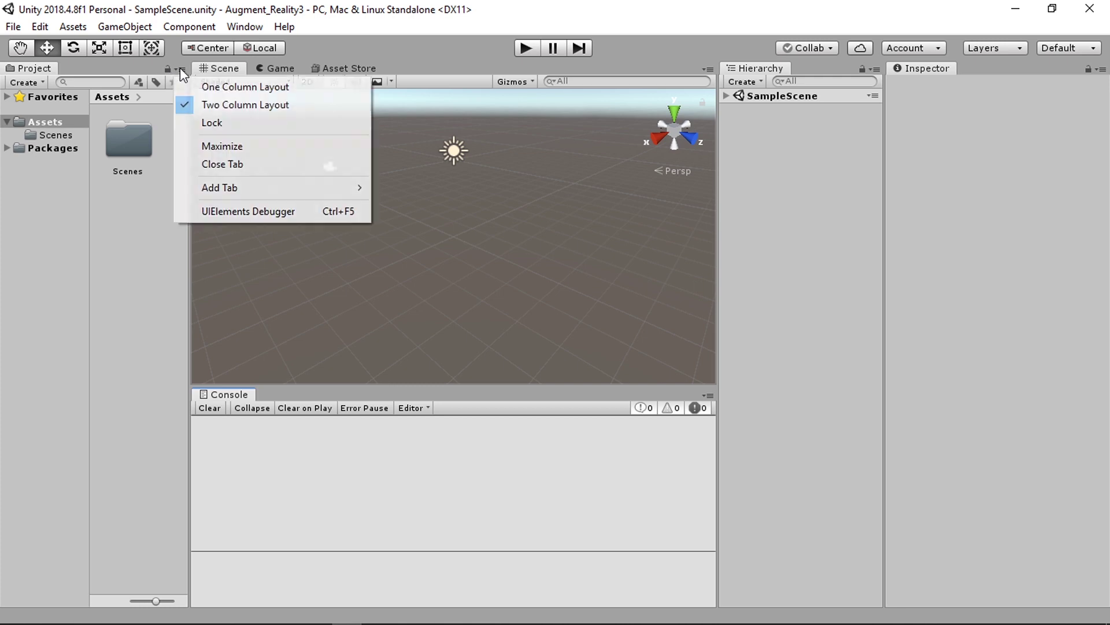
pyautogui.click(180, 69)
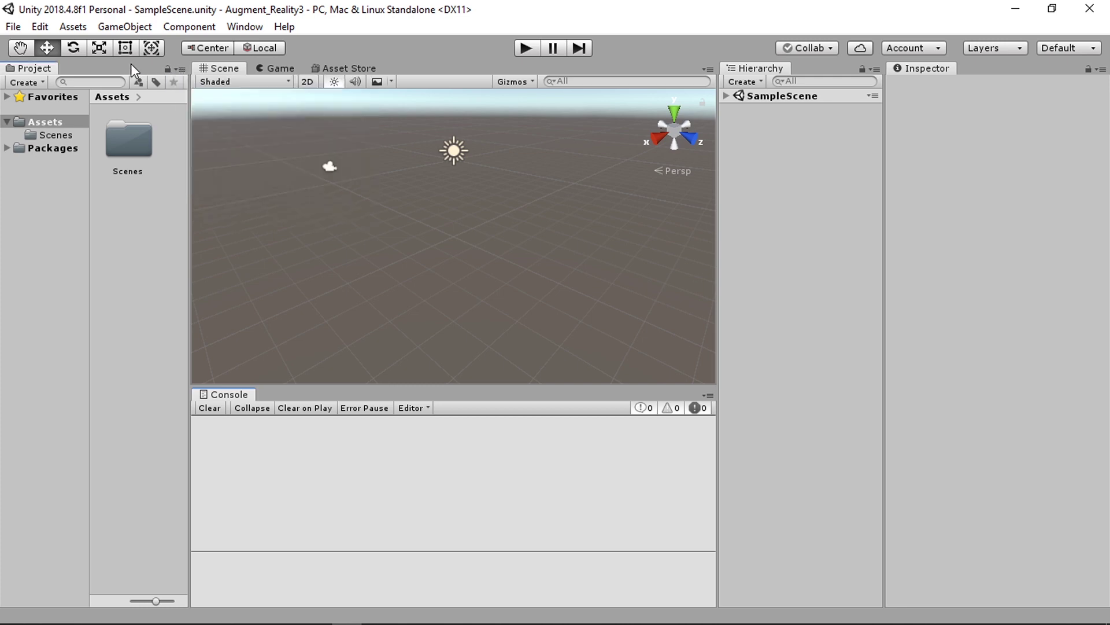
pyautogui.click(180, 68)
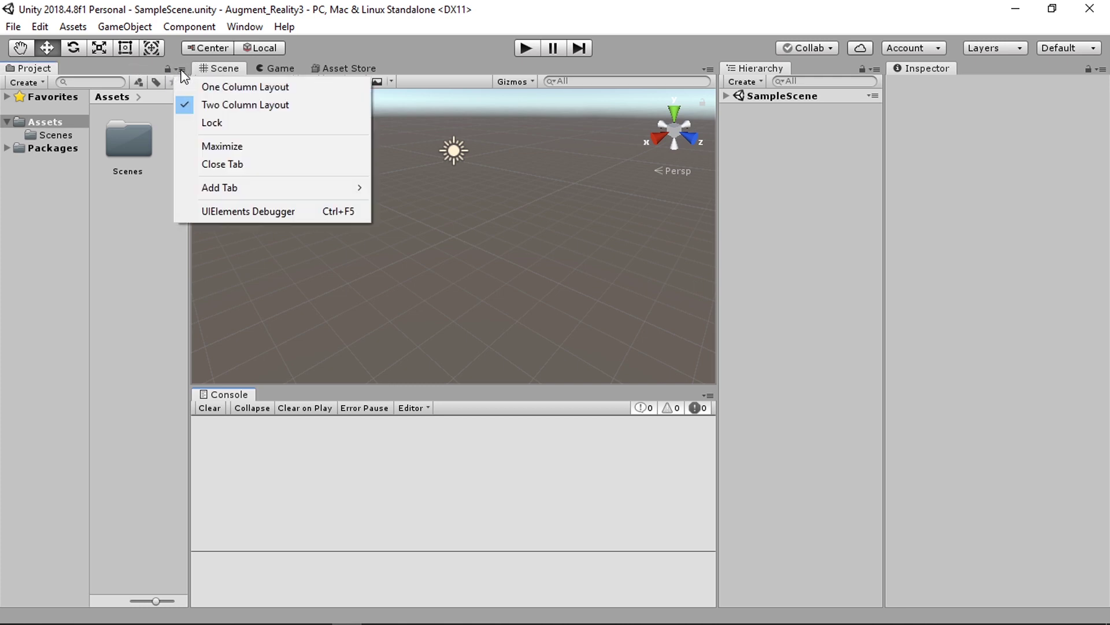
pyautogui.click(199, 85)
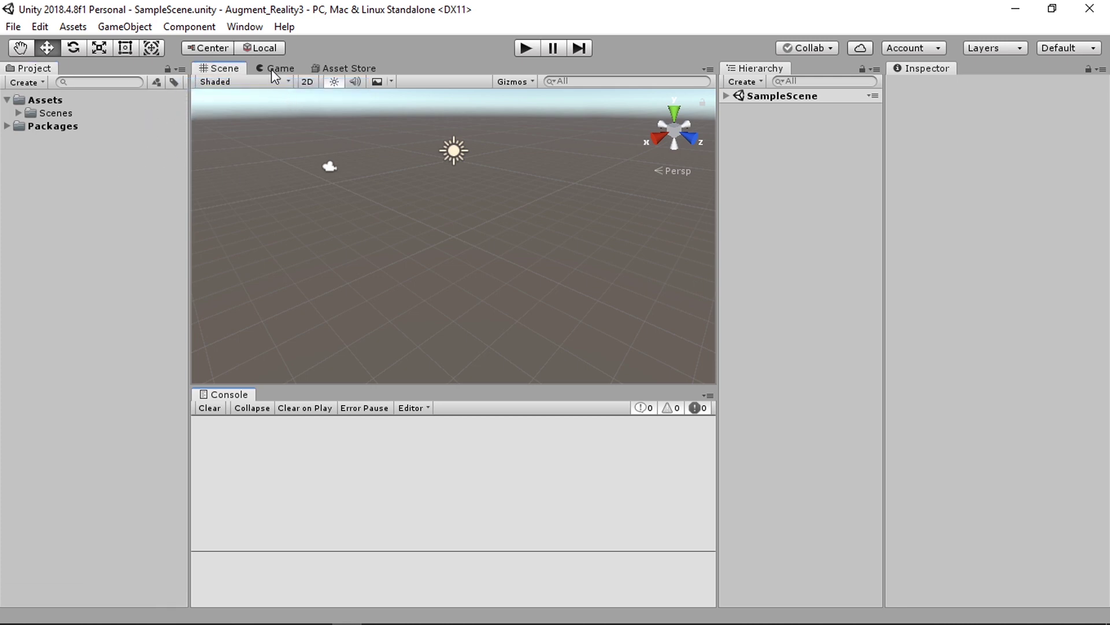
# Step: Reduce the Console's height and dock the Game view beside the Scene view at about equal width
pyautogui.moveTo(260, 386); pyautogui.dragTo(259, 509)
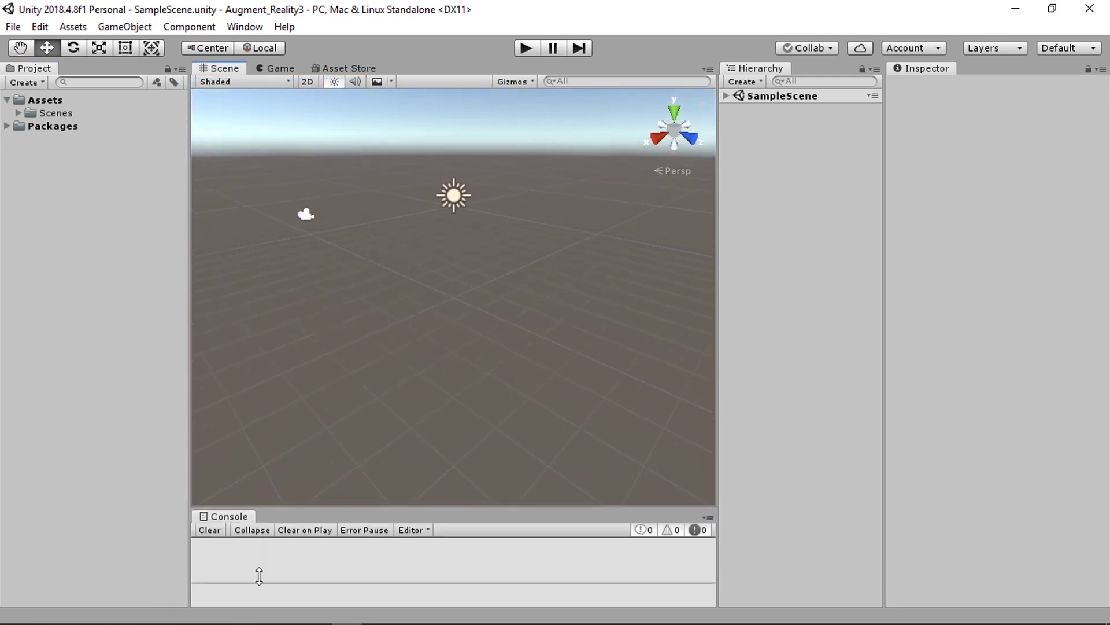
pyautogui.moveTo(269, 73); pyautogui.dragTo(311, 109)
pyautogui.moveTo(471, 224); pyautogui.dragTo(447, 238)
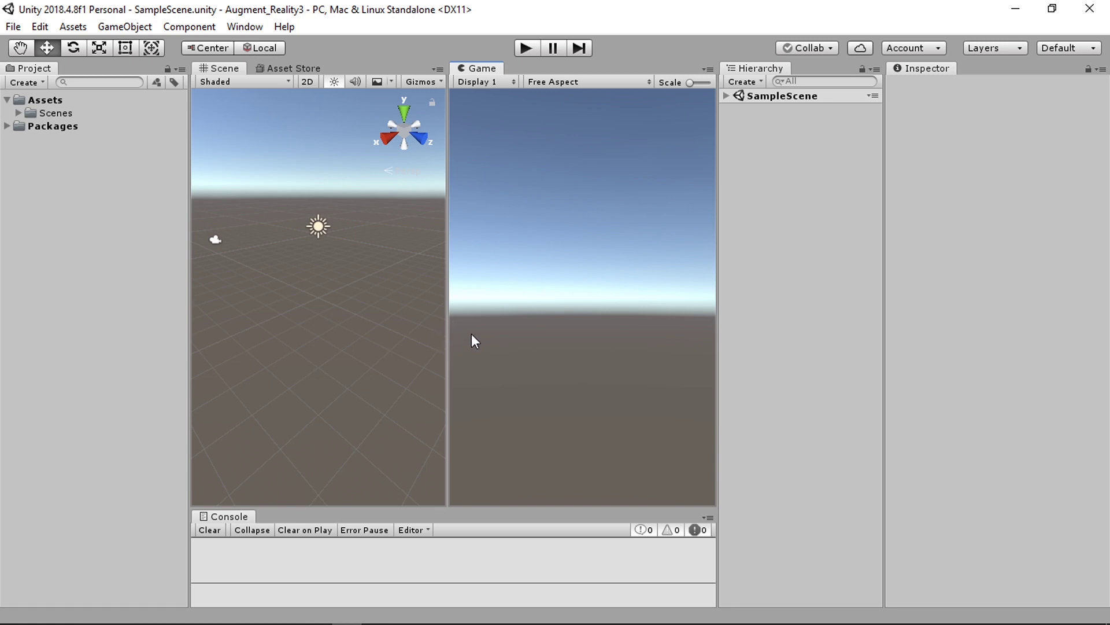
pyautogui.moveTo(449, 270); pyautogui.dragTo(463, 270)
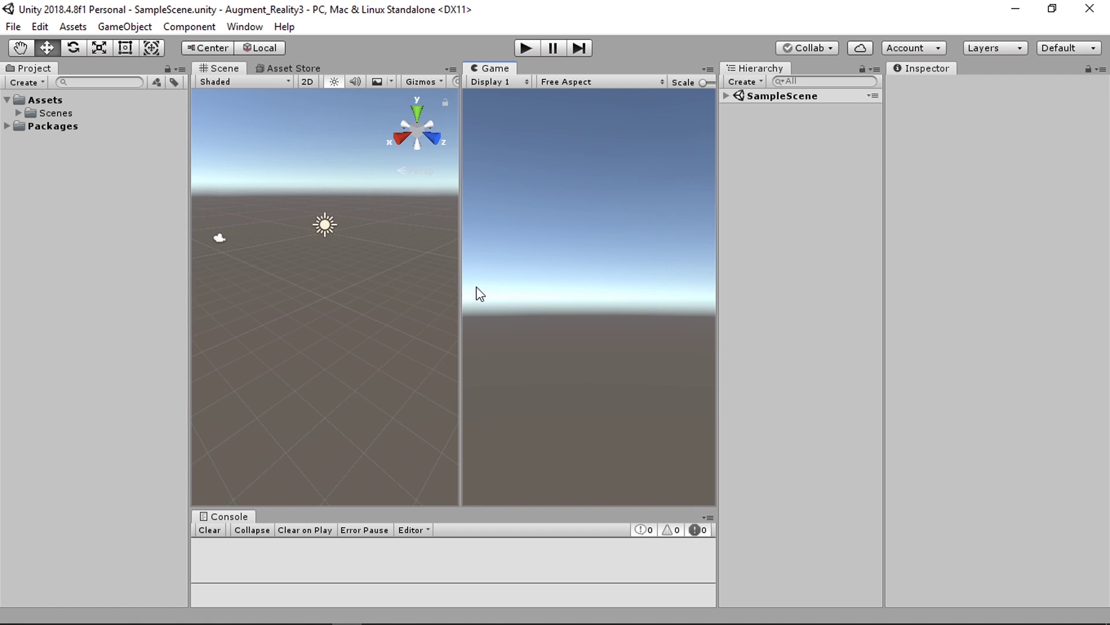
pyautogui.moveTo(460, 267); pyautogui.dragTo(463, 269)
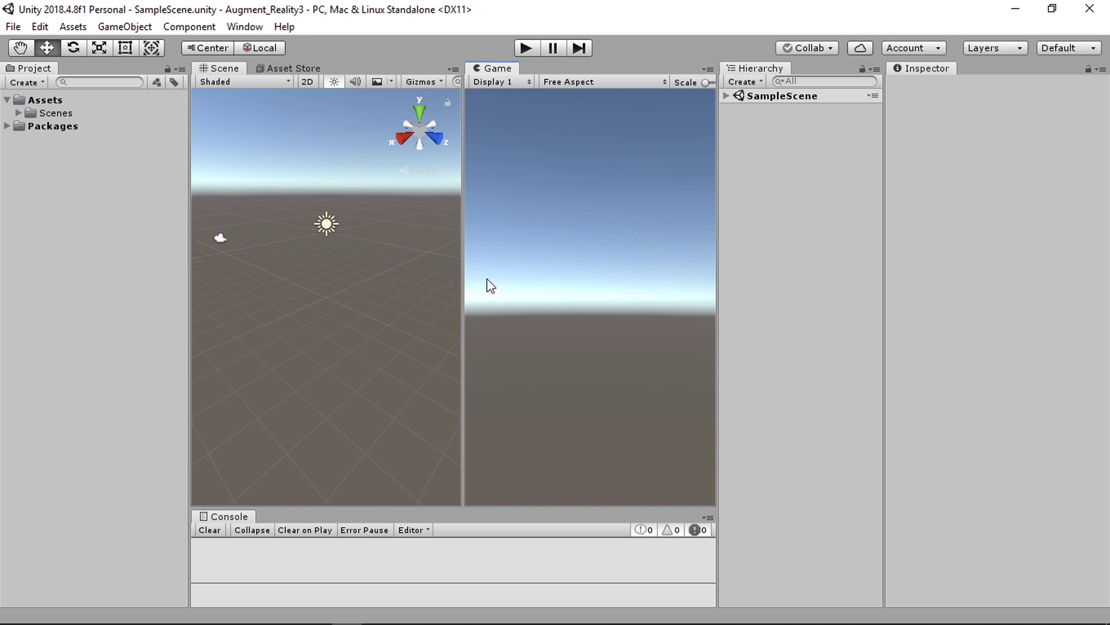
pyautogui.click(10, 29)
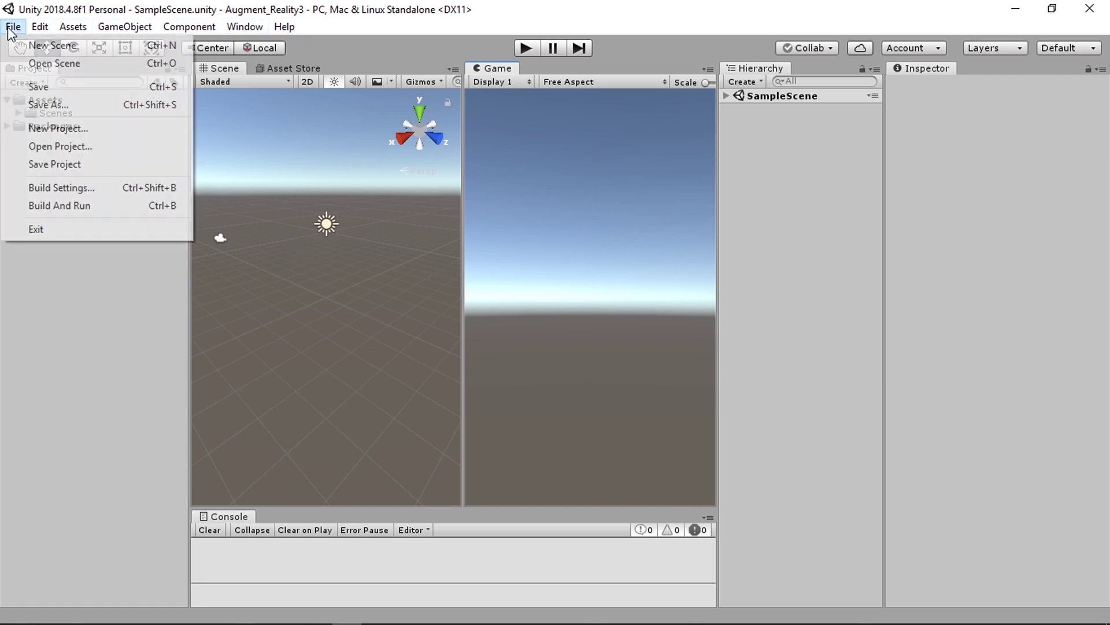
pyautogui.moveTo(233, 30)
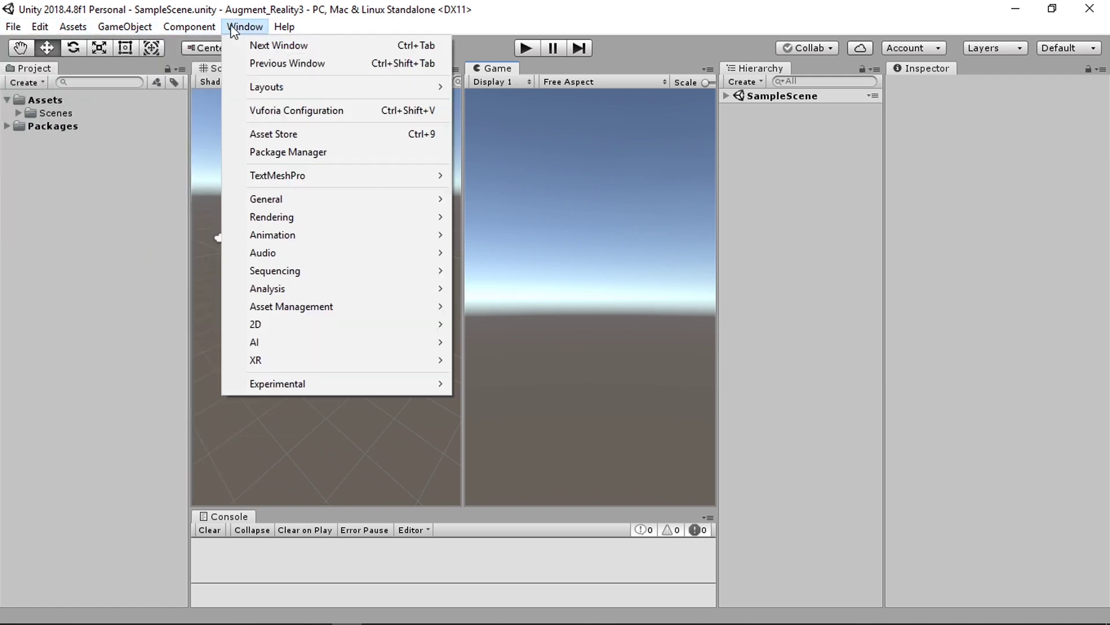
pyautogui.click(130, 120)
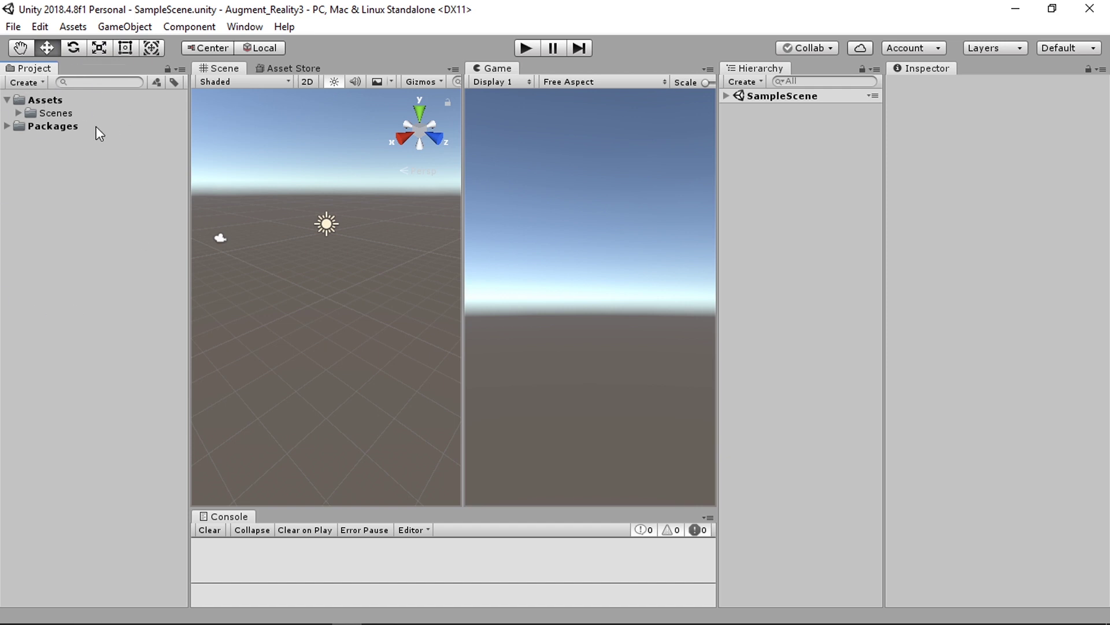
# Step: Collapse and re-expand the Assets folder in the project tree and view it in the Inspector
pyautogui.click(8, 99)
pyautogui.click(8, 99)
pyautogui.click(47, 98)
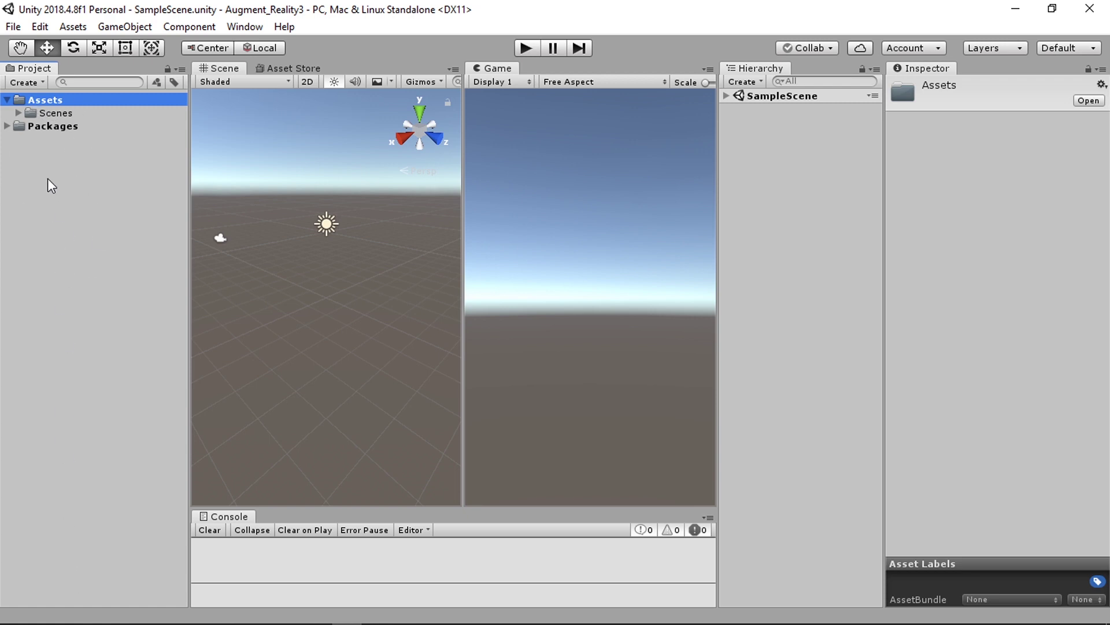
pyautogui.click(116, 196)
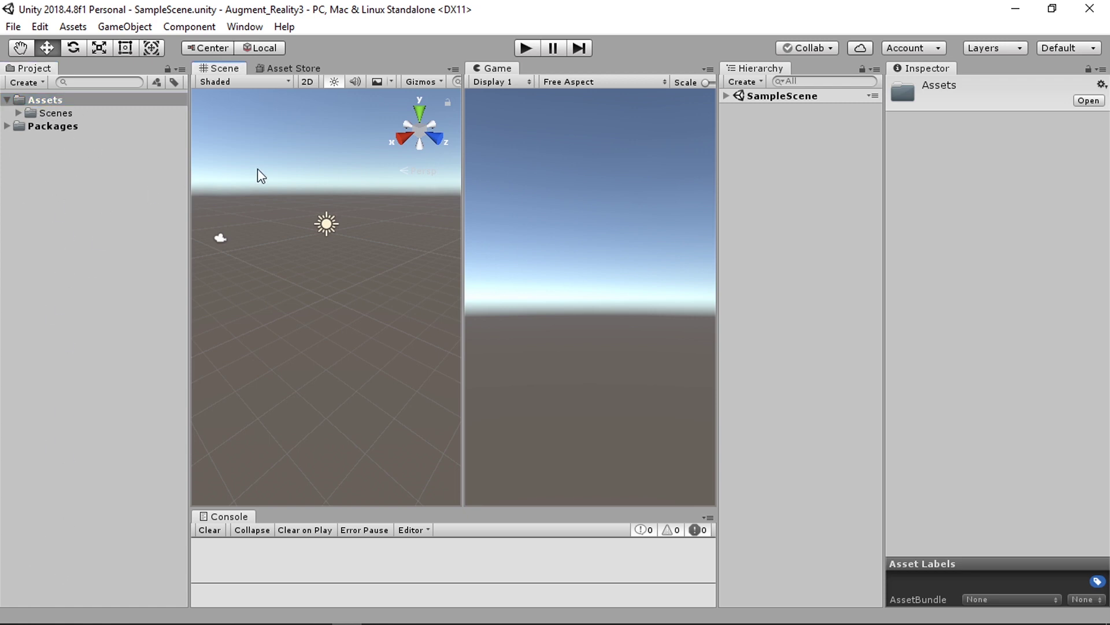
# Step: Preview the Scene view in Wireframe and Shaded Wireframe modes, and return it to Shaded
pyautogui.moveTo(312, 245); pyautogui.dragTo(337, 284, button='middle')
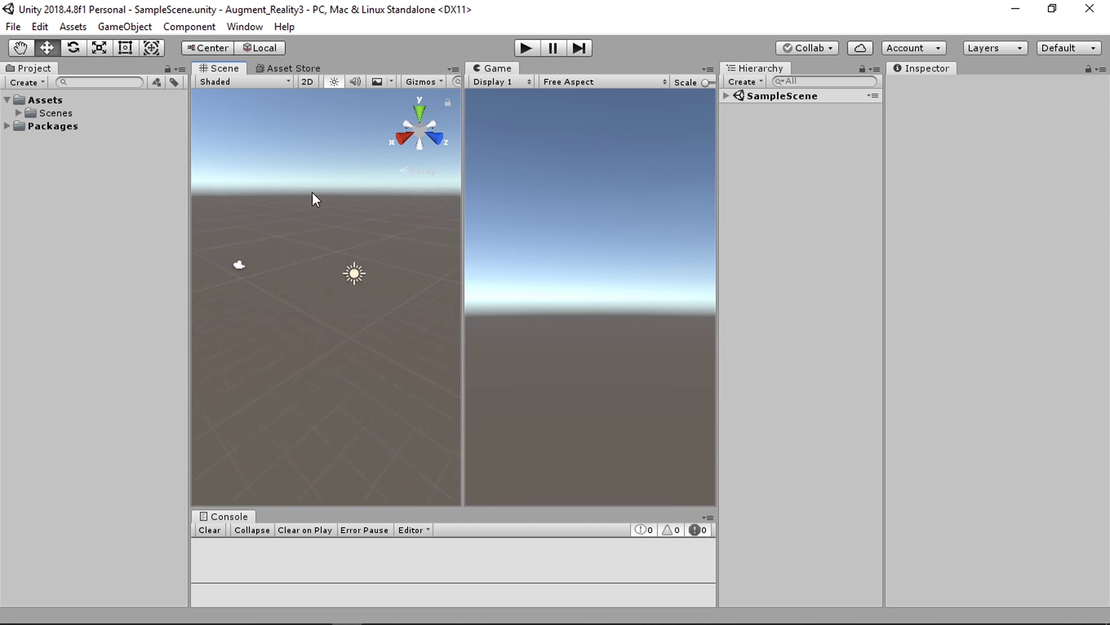
pyautogui.click(217, 81)
pyautogui.click(121, 80)
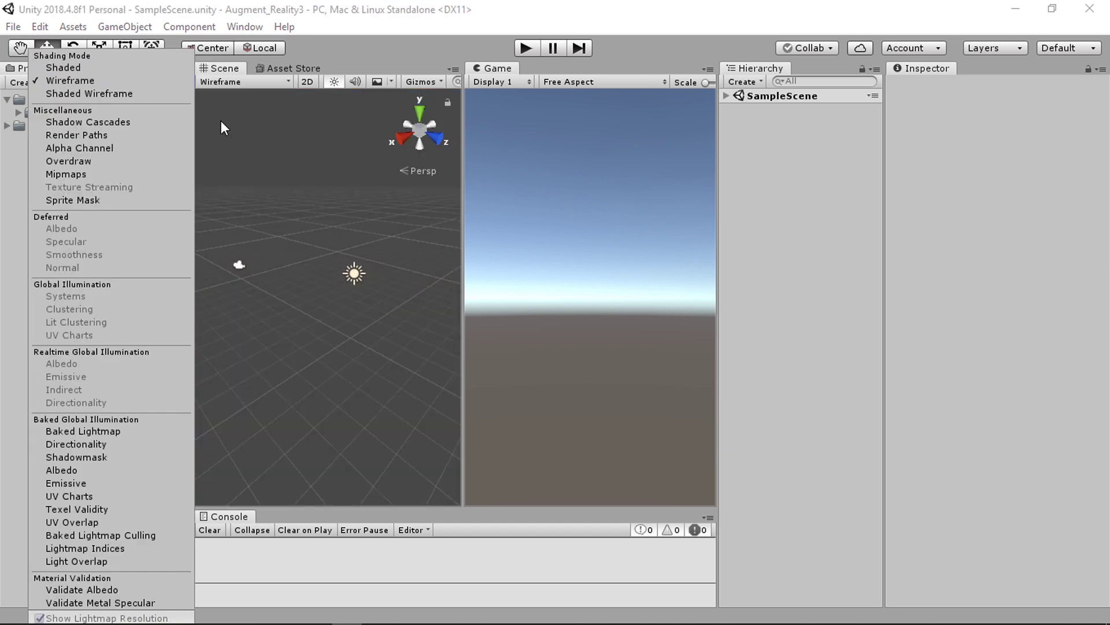
pyautogui.click(75, 95)
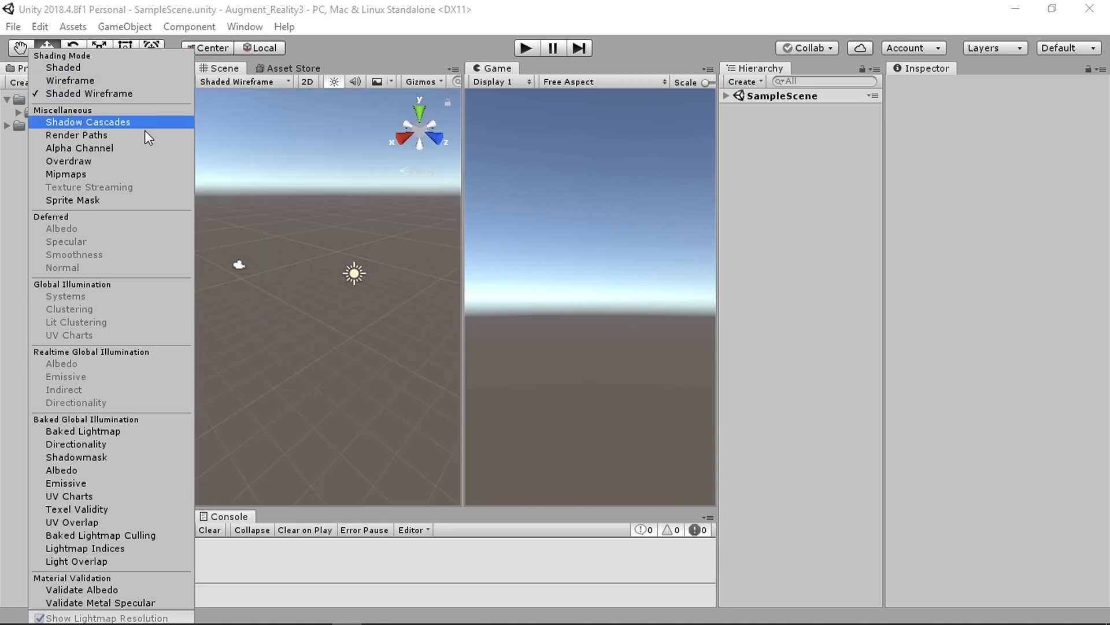
pyautogui.click(108, 67)
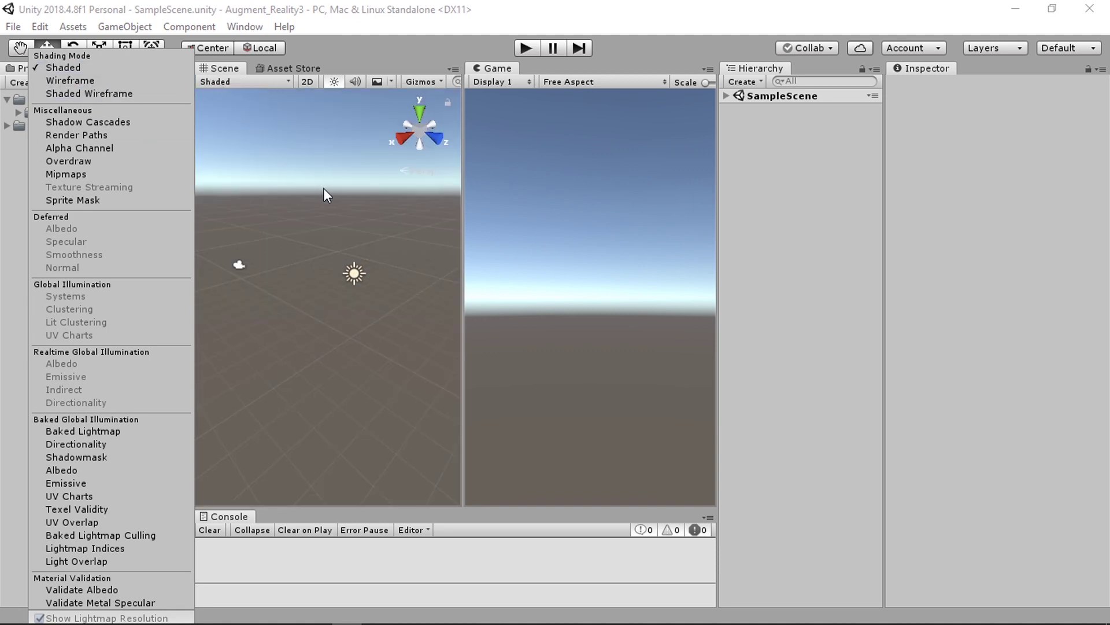
# Step: Pan, zoom and orbit the Scene view to examine the area around the camera
pyautogui.moveTo(315, 220)
pyautogui.mouseDown(button='middle')
pyautogui.moveTo(367, 280)
pyautogui.moveTo(341, 274)
pyautogui.moveTo(337, 287)
pyautogui.mouseUp(button='middle')
pyautogui.press('w')
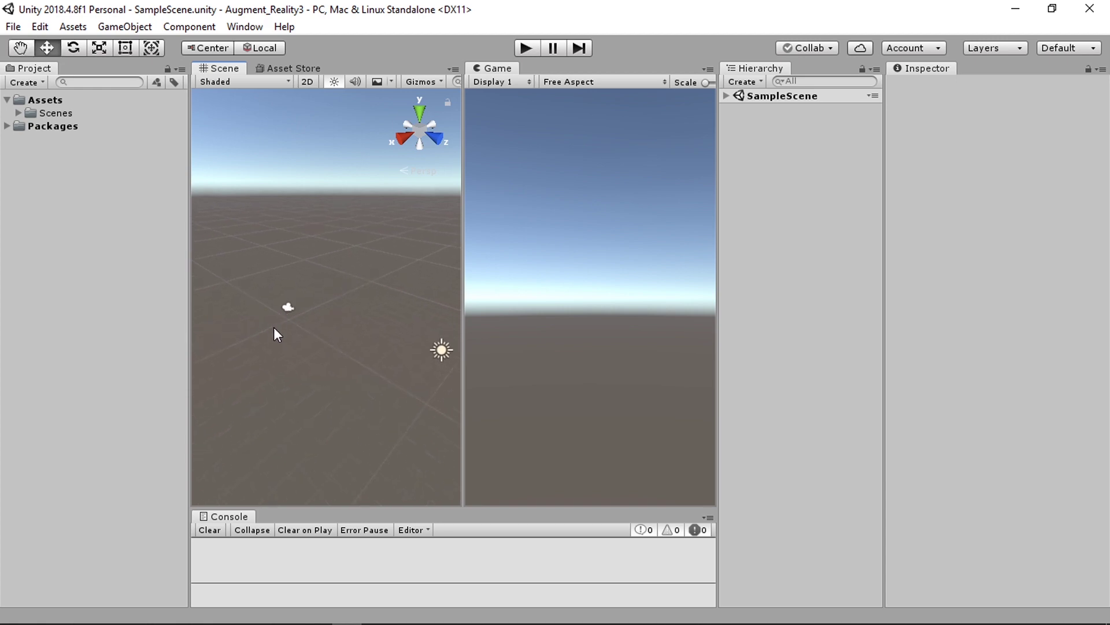
pyautogui.scroll(2, 276, 341)
pyautogui.moveTo(252, 294); pyautogui.dragTo(324, 296, button='middle')
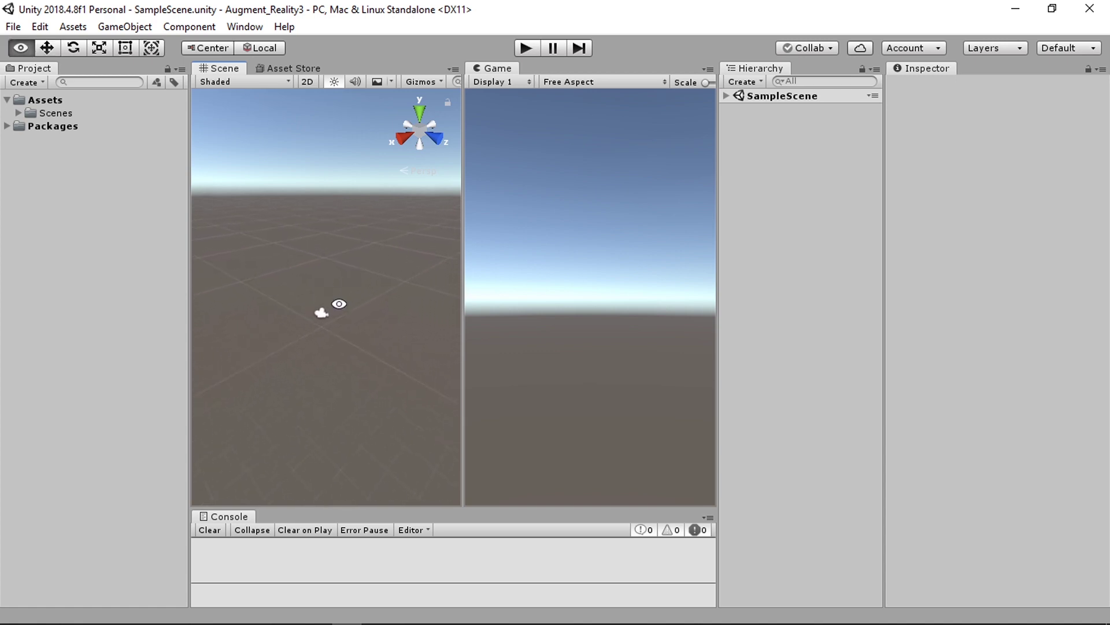
pyautogui.keyDown('alt'); pyautogui.moveTo(333, 301); pyautogui.dragTo(318, 370); pyautogui.keyUp('alt')
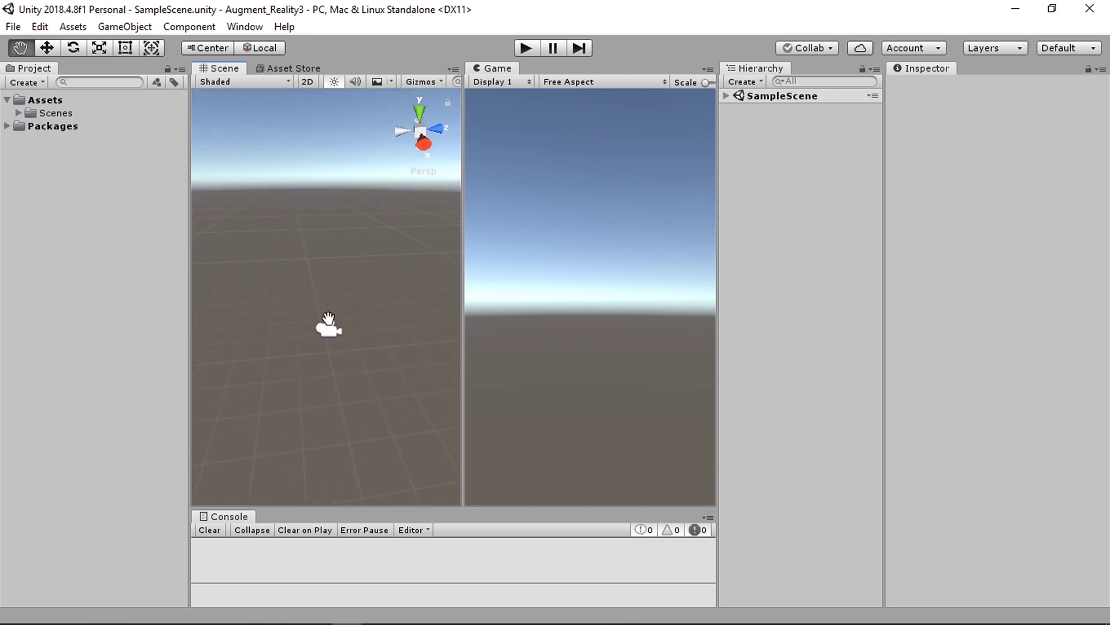
pyautogui.keyDown('alt'); pyautogui.moveTo(328, 317); pyautogui.dragTo(354, 313); pyautogui.keyUp('alt')
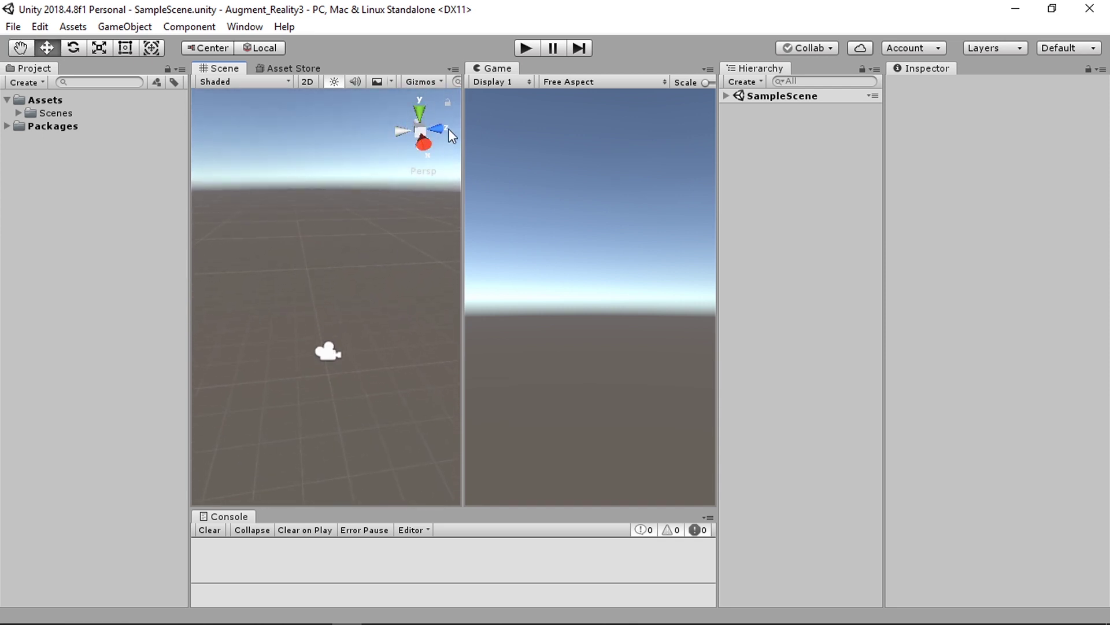
pyautogui.moveTo(361, 260); pyautogui.dragTo(363, 283, button='middle')
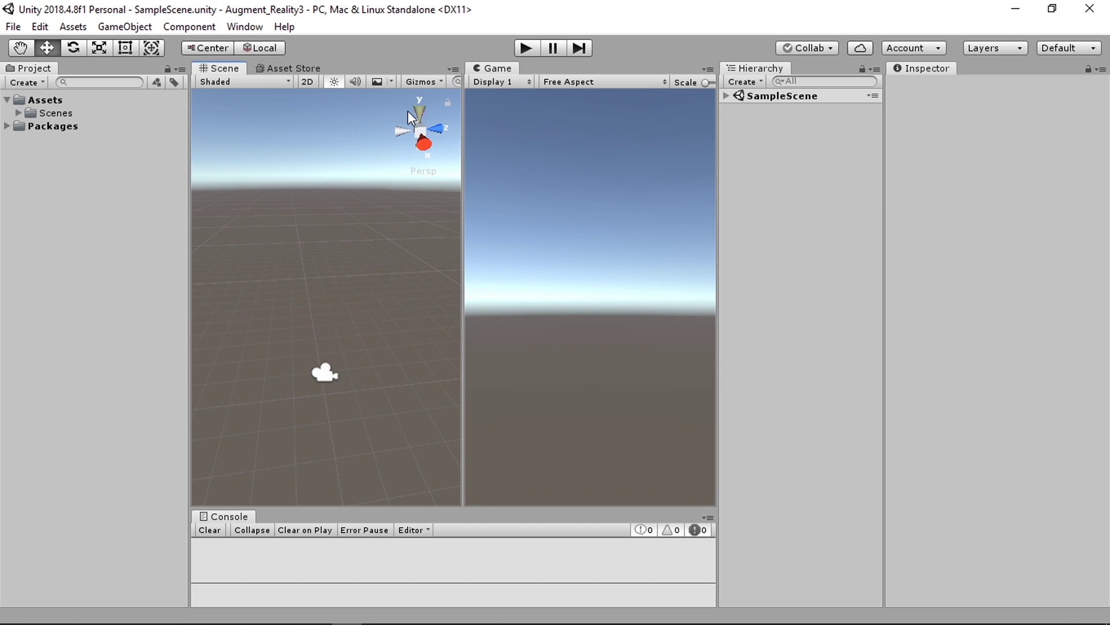
pyautogui.moveTo(352, 221); pyautogui.dragTo(320, 215, button='middle')
pyautogui.moveTo(464, 100); pyautogui.dragTo(461, 100)
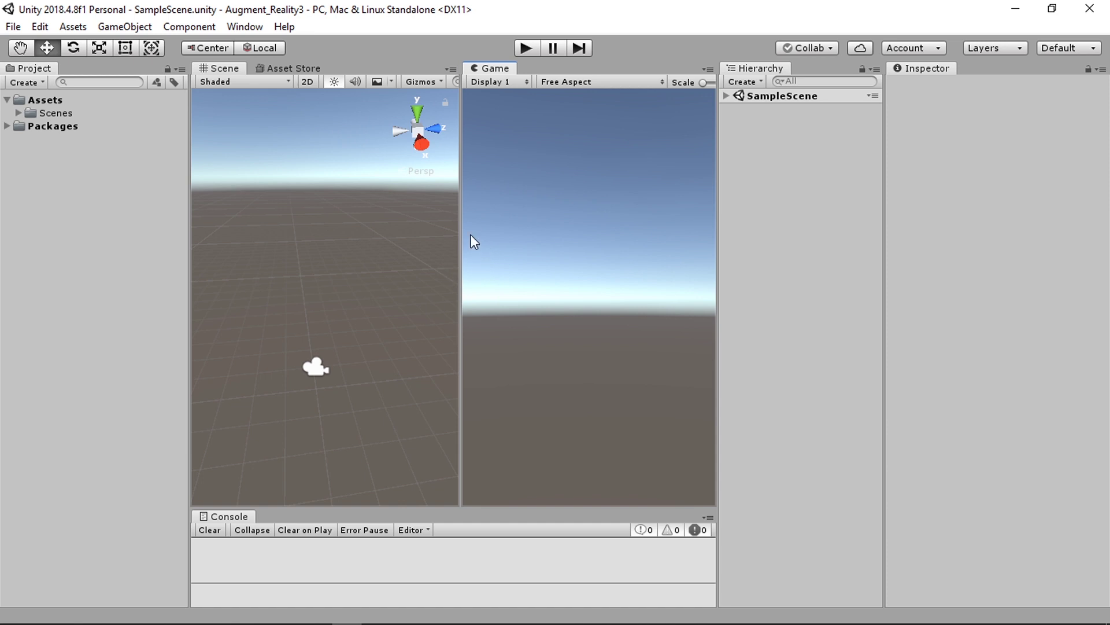
pyautogui.moveTo(467, 233); pyautogui.dragTo(464, 234)
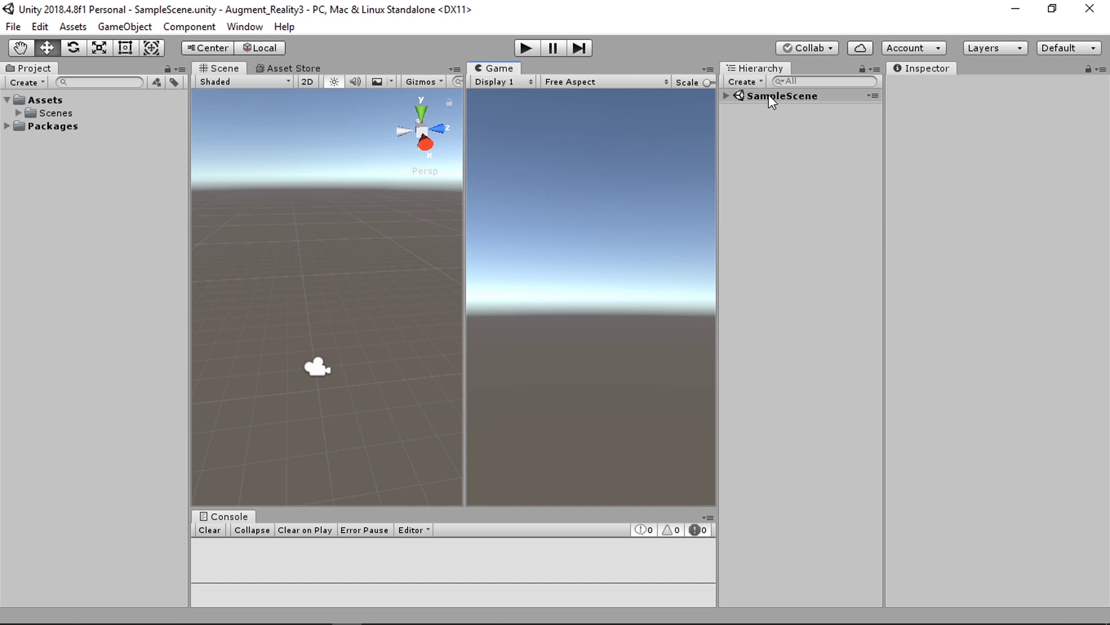
pyautogui.click(946, 141)
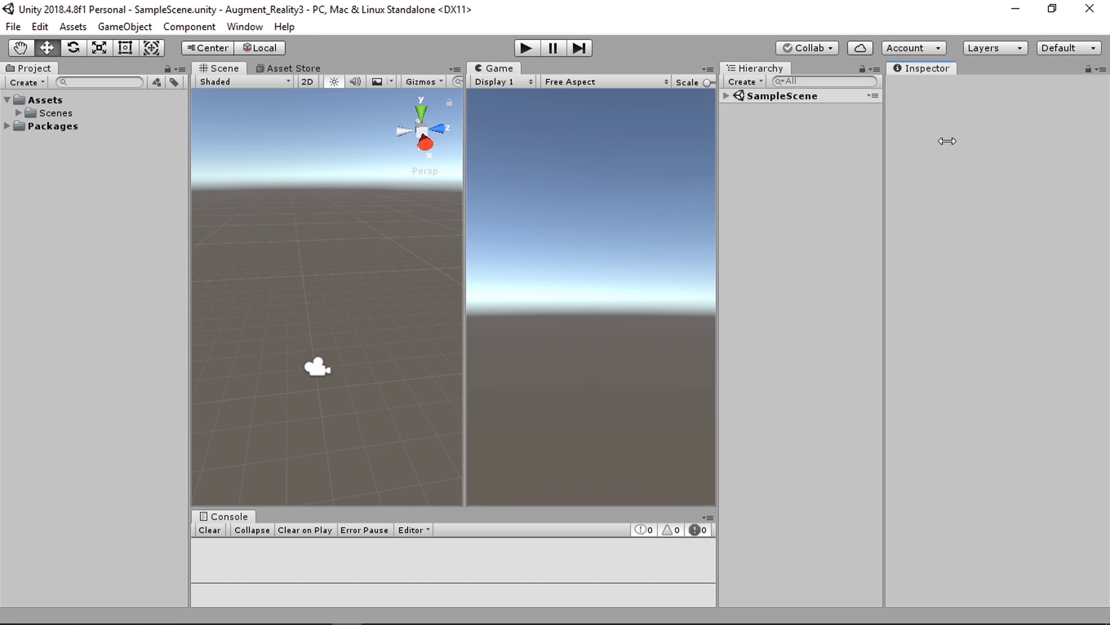
pyautogui.click(779, 147)
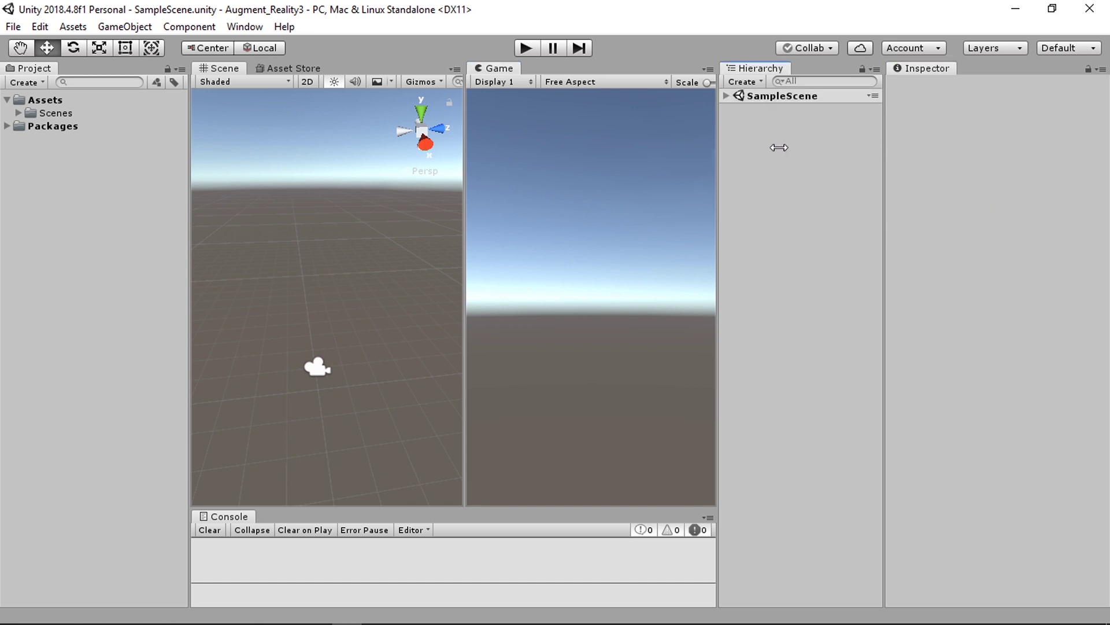
pyautogui.click(714, 291)
pyautogui.moveTo(327, 282)
pyautogui.mouseDown(button='middle')
pyautogui.moveTo(364, 228)
pyautogui.moveTo(341, 271)
pyautogui.mouseUp(button='middle')
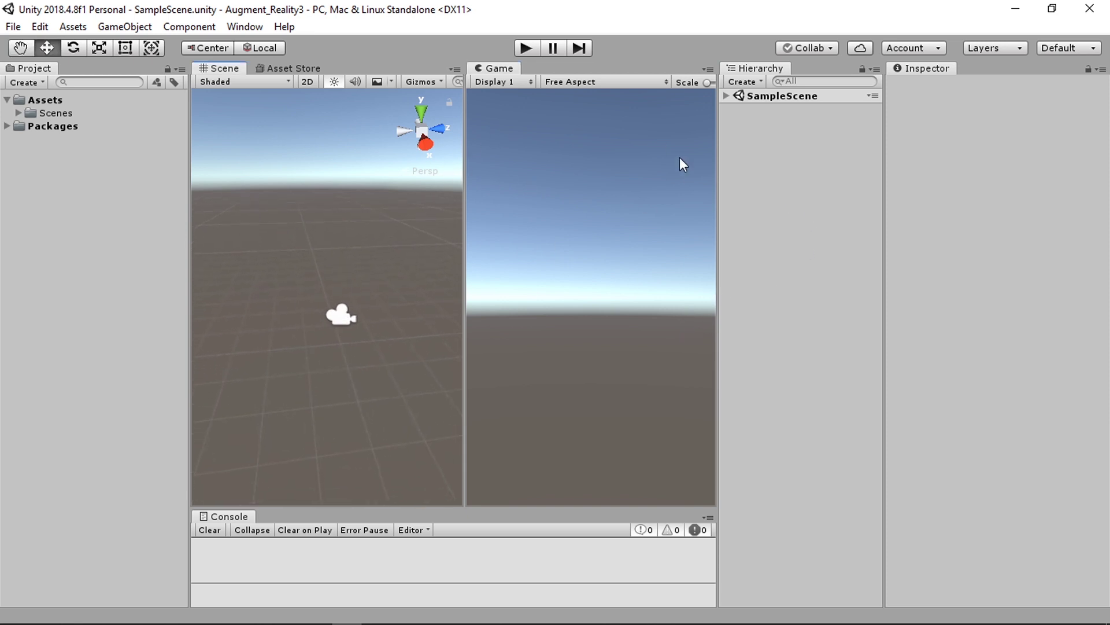
# Step: Add a 3D Sphere object to SampleScene
pyautogui.click(739, 82)
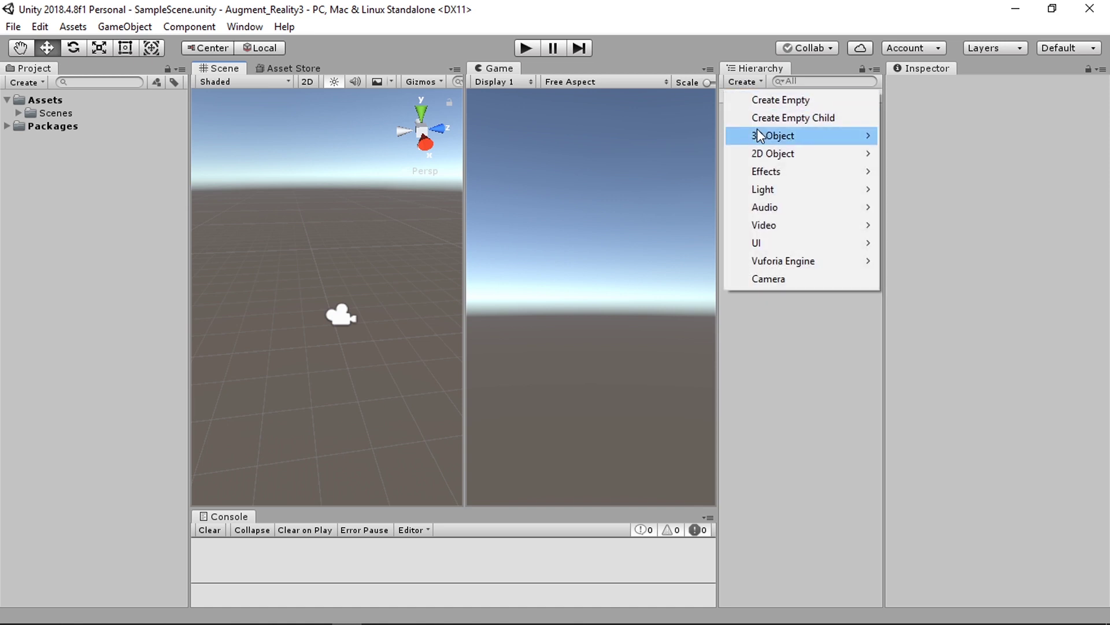
pyautogui.moveTo(776, 161)
pyautogui.moveTo(793, 139)
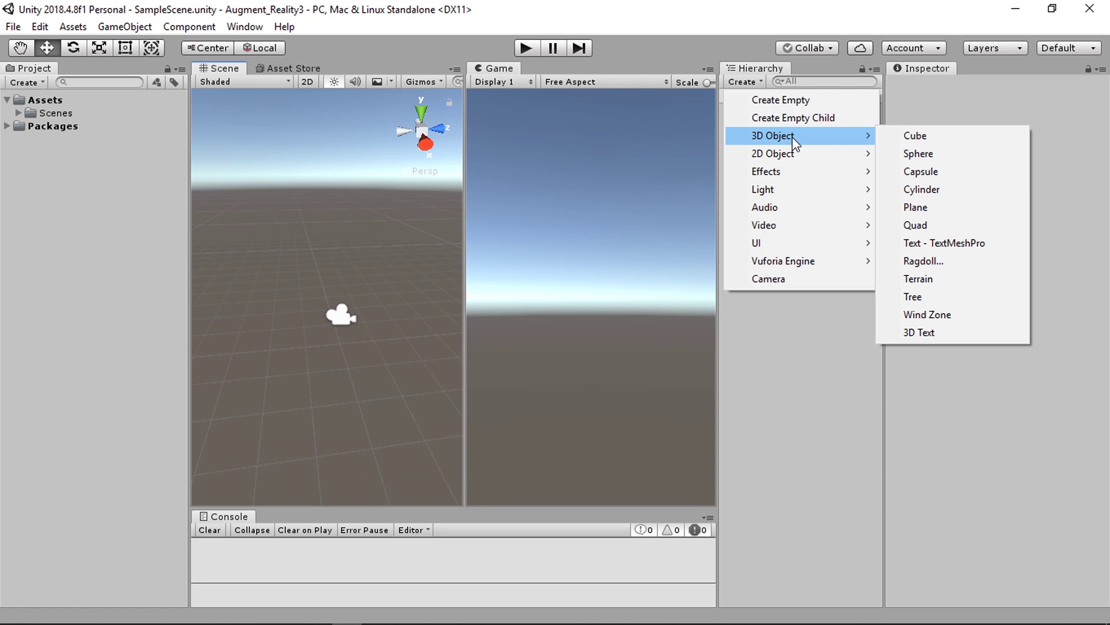
pyautogui.click(911, 153)
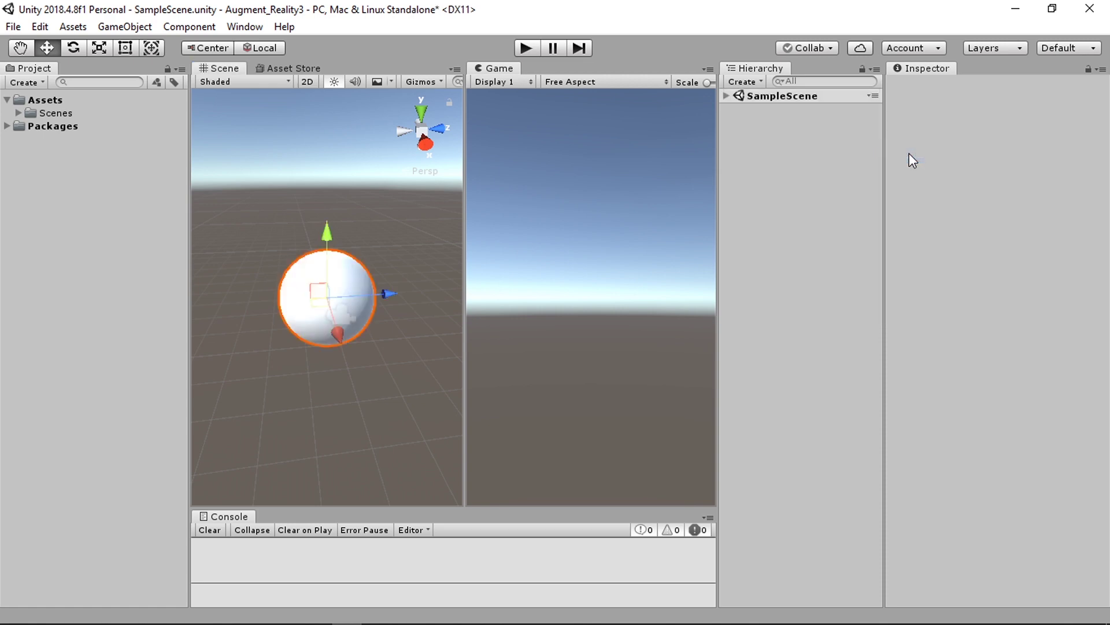
pyautogui.moveTo(350, 298); pyautogui.dragTo(386, 312)
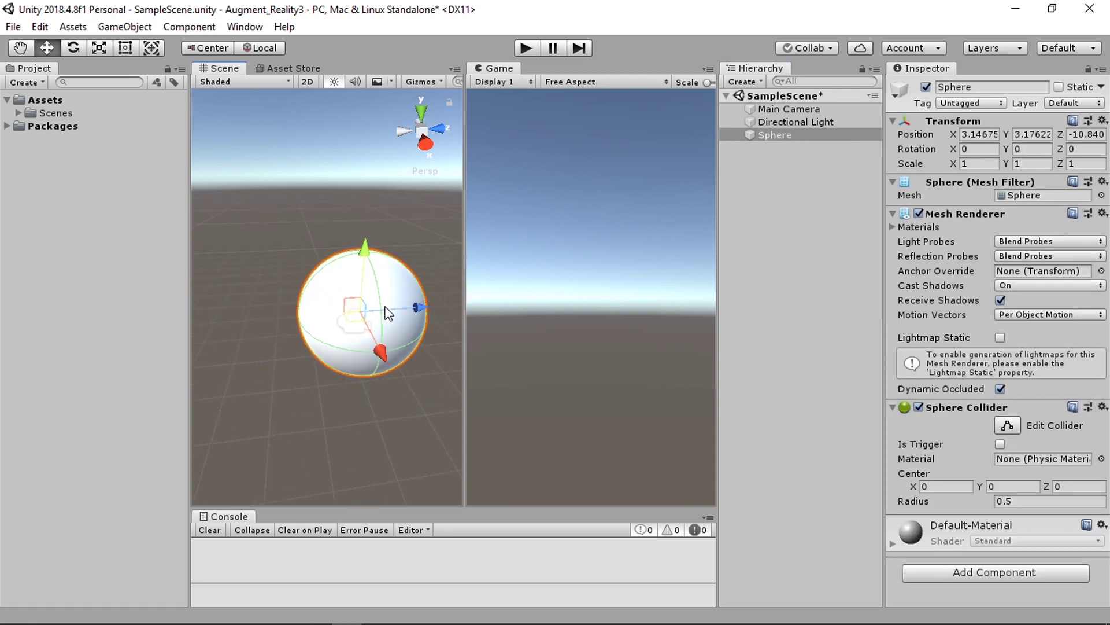
# Step: Zoom and pan the Scene view to examine the sphere, and clear the selection
pyautogui.scroll(-3, 386, 313)
pyautogui.moveTo(387, 313)
pyautogui.mouseDown(button='middle')
pyautogui.moveTo(382, 164)
pyautogui.moveTo(382, 290)
pyautogui.moveTo(368, 183)
pyautogui.moveTo(383, 320)
pyautogui.mouseUp(button='middle')
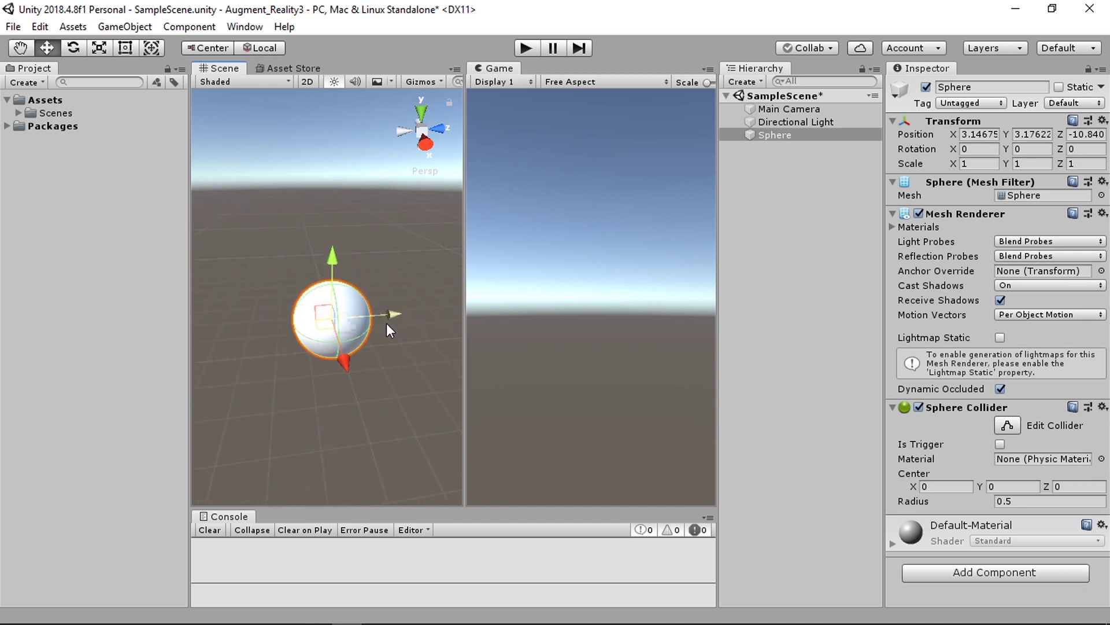
pyautogui.scroll(1, 363, 308)
pyautogui.scroll(-2, 353, 331)
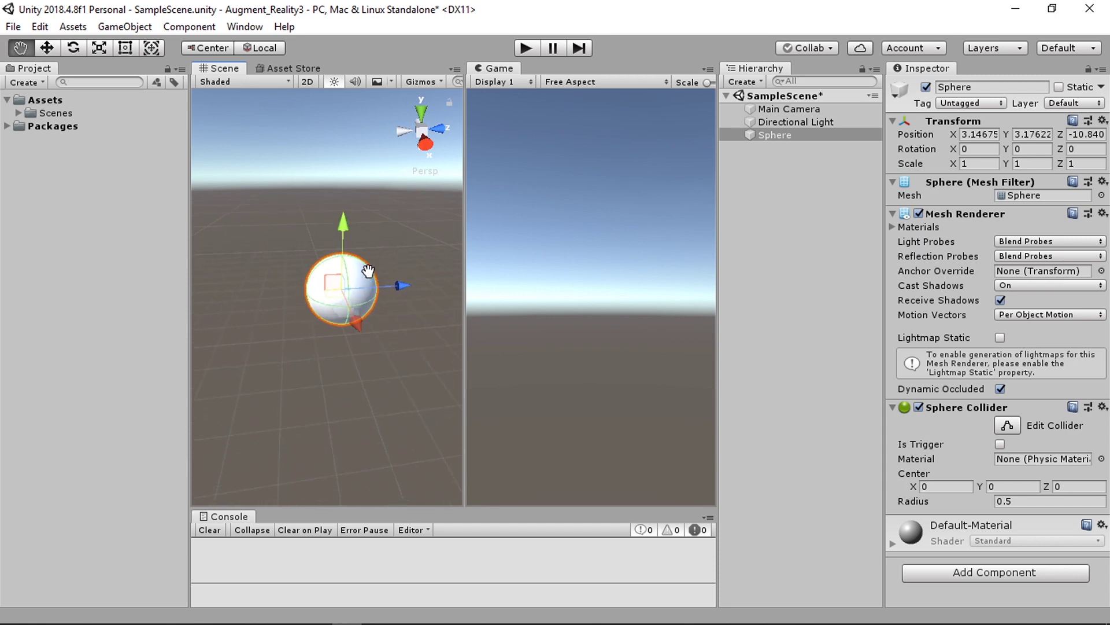
pyautogui.scroll(4, 355, 322)
pyautogui.scroll(-2, 349, 340)
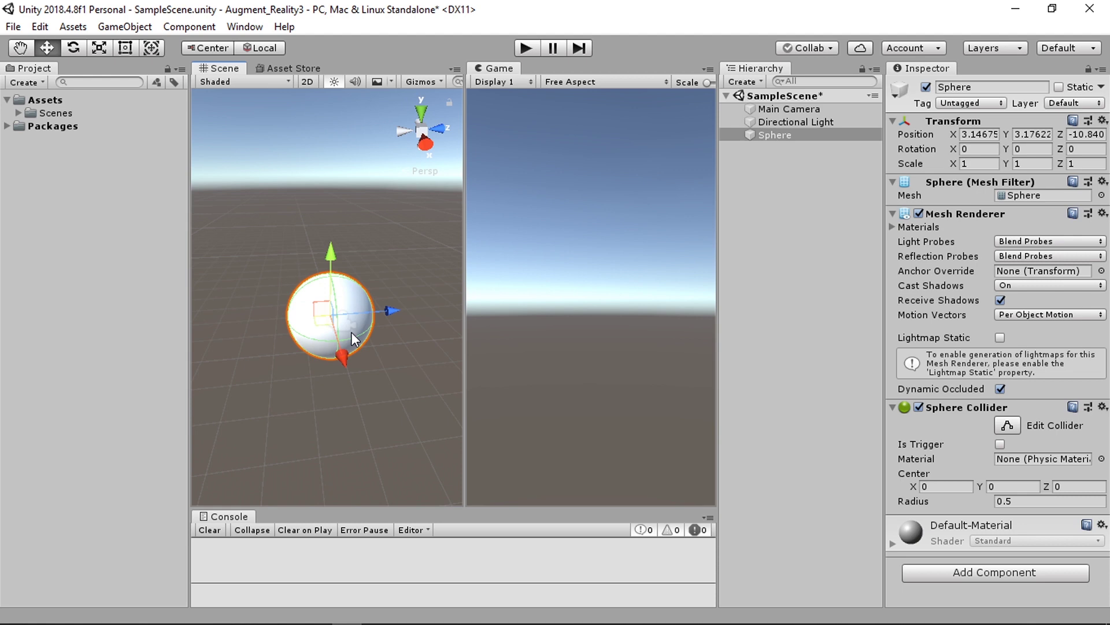
pyautogui.click(366, 277)
pyautogui.click(350, 294)
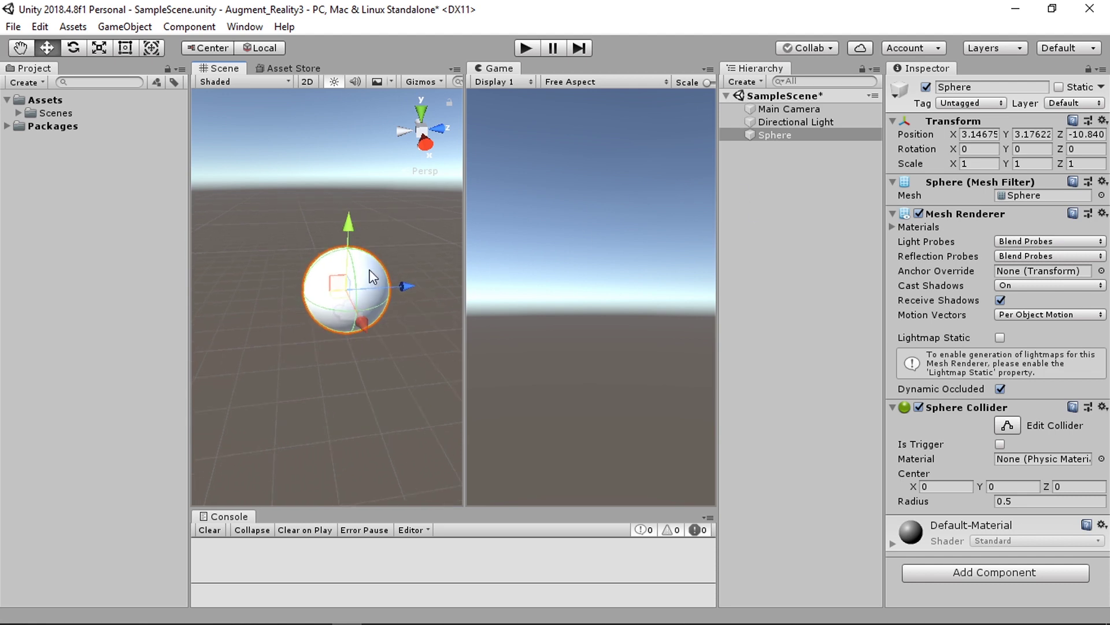
pyautogui.click(374, 278)
pyautogui.click(328, 326)
pyautogui.click(304, 318)
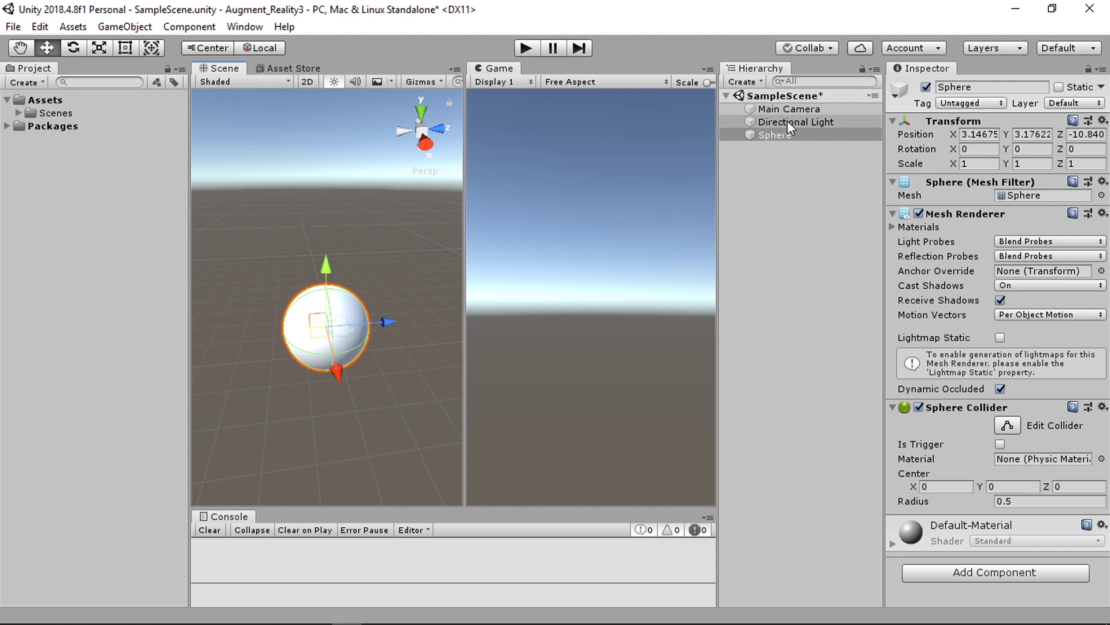
pyautogui.click(376, 290)
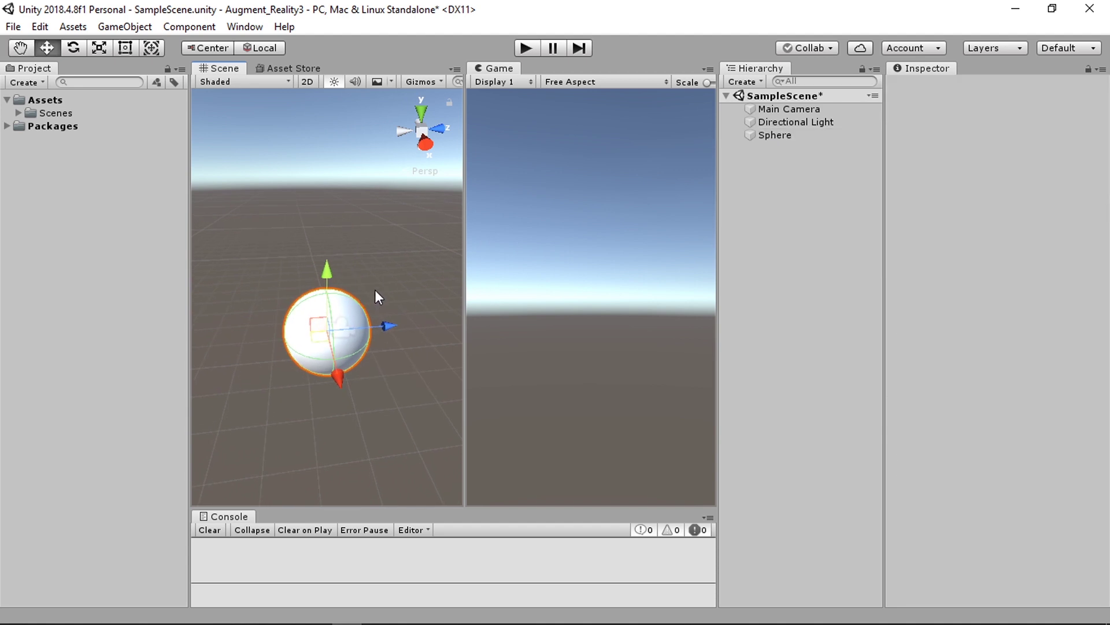
# Step: Add a 3D Cube object to SampleScene as a separate object from the sphere
pyautogui.rightClick(787, 169)
pyautogui.click(769, 169)
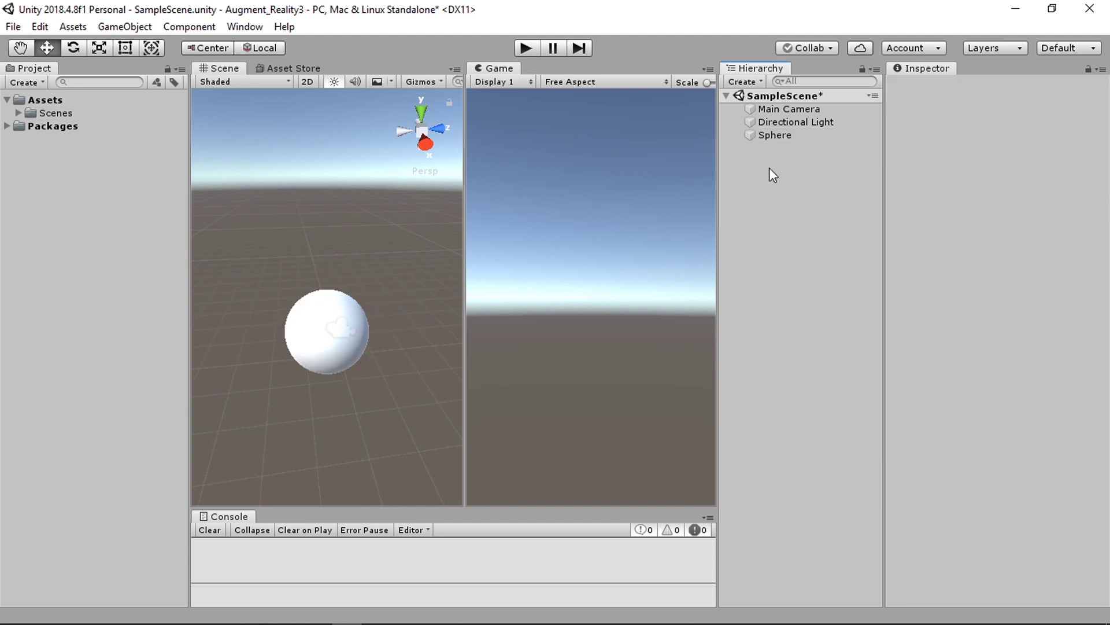
pyautogui.rightClick(780, 171)
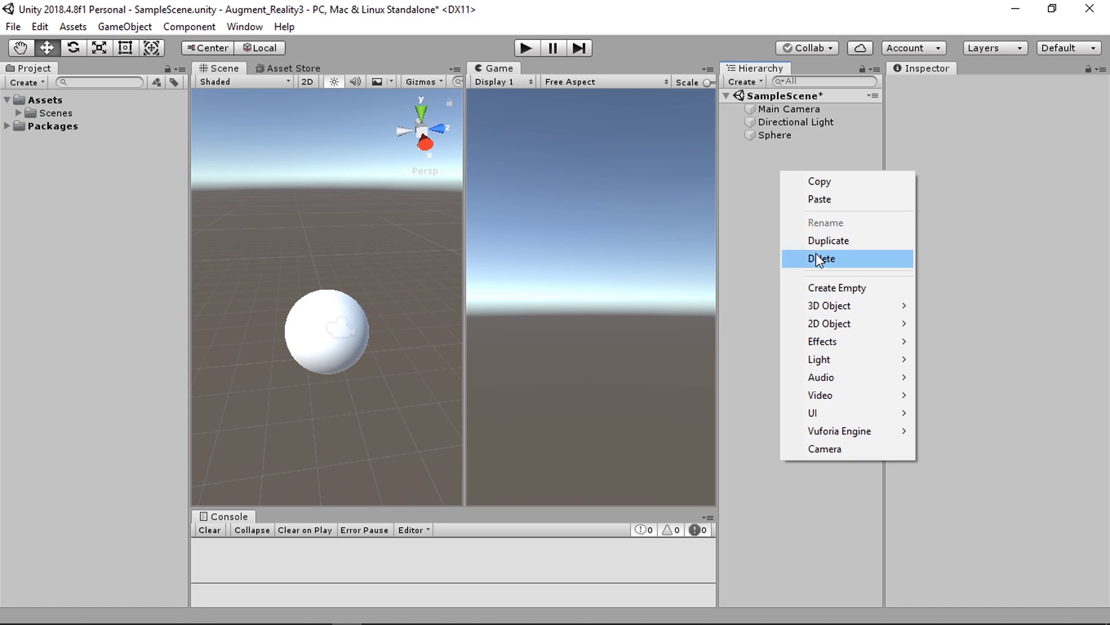
pyautogui.moveTo(813, 311)
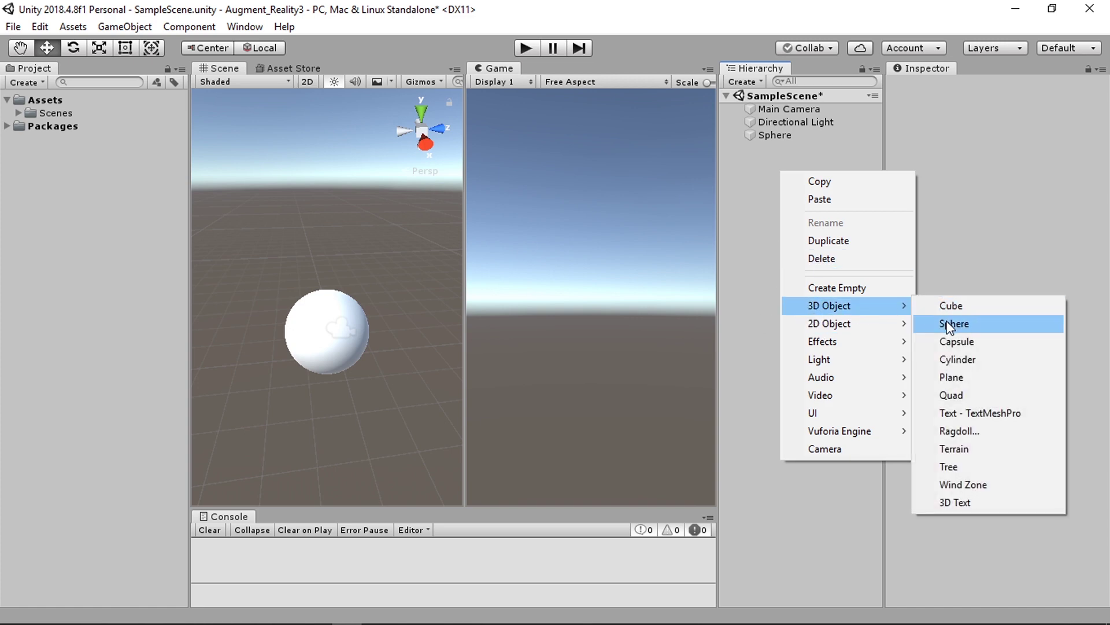
pyautogui.click(950, 306)
# Step: Move the cube down and along Z beside the sphere, to about Y 3.005, Z -9.54
pyautogui.moveTo(326, 272); pyautogui.dragTo(335, 331)
pyautogui.scroll(3, 308, 331)
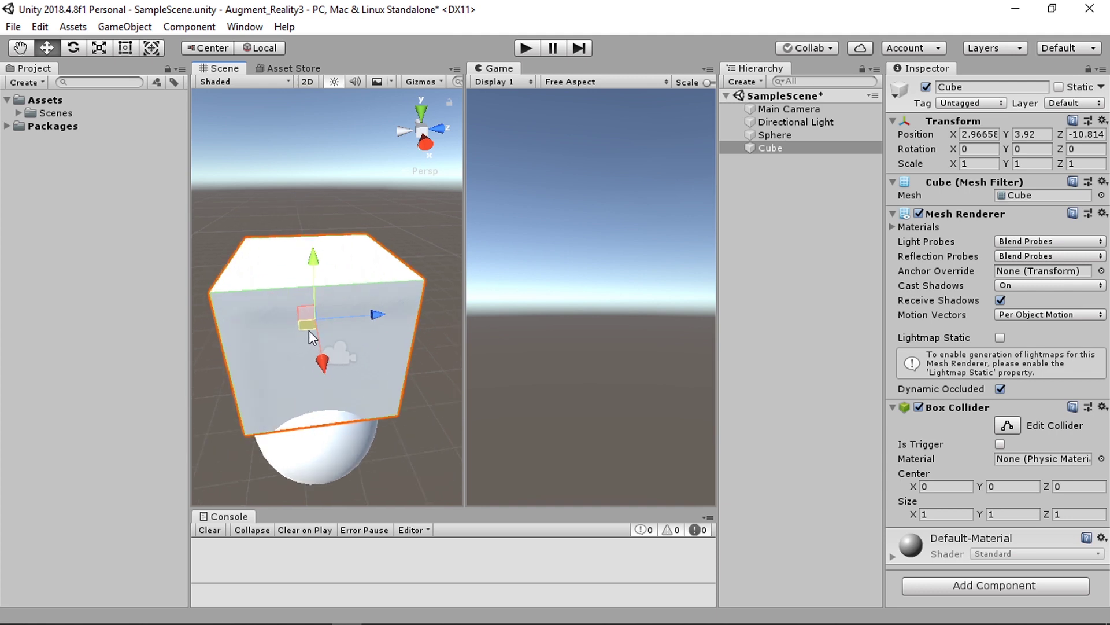
pyautogui.scroll(-1, 309, 331)
pyautogui.moveTo(309, 331); pyautogui.dragTo(324, 314, button='middle')
pyautogui.moveTo(325, 296); pyautogui.dragTo(446, 338)
pyautogui.moveTo(446, 338); pyautogui.dragTo(361, 320, button='middle')
pyautogui.moveTo(361, 320); pyautogui.dragTo(371, 311)
pyautogui.click(333, 364)
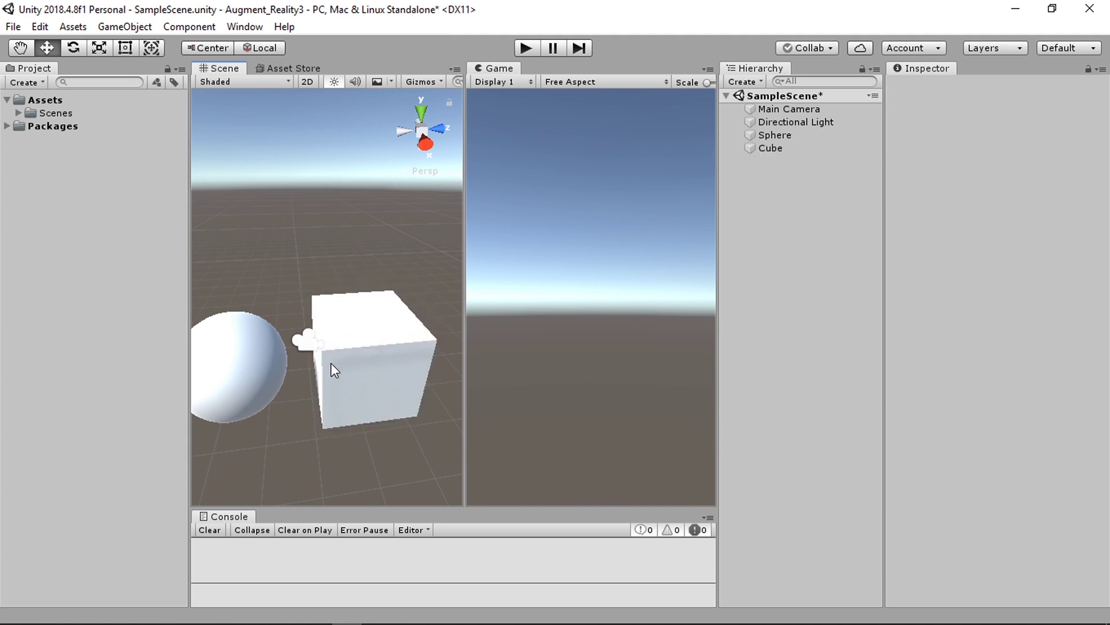
# Step: Select the sphere and the cube alternately in the Scene view and compare their properties in the Inspector
pyautogui.moveTo(333, 365); pyautogui.dragTo(418, 323, button='middle')
pyautogui.click(418, 323)
pyautogui.click(283, 347)
pyautogui.moveTo(346, 303); pyautogui.dragTo(312, 319, button='middle')
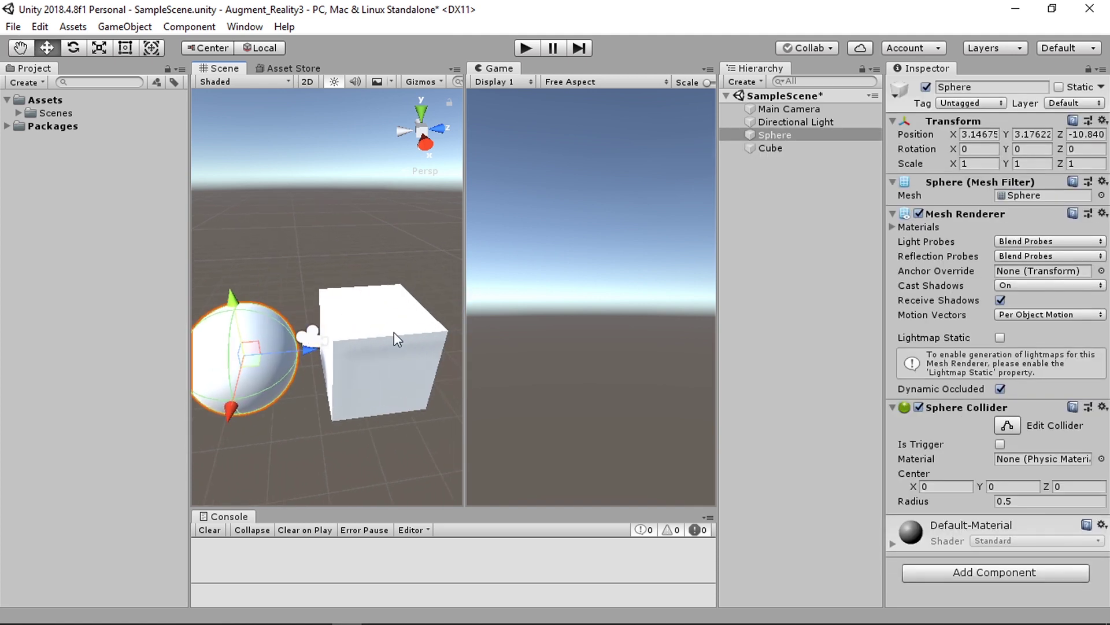
pyautogui.click(394, 332)
pyautogui.click(271, 336)
pyautogui.click(382, 327)
pyautogui.click(267, 334)
pyautogui.click(378, 324)
pyautogui.click(278, 330)
pyautogui.click(381, 275)
pyautogui.click(384, 326)
pyautogui.click(247, 349)
pyautogui.click(415, 328)
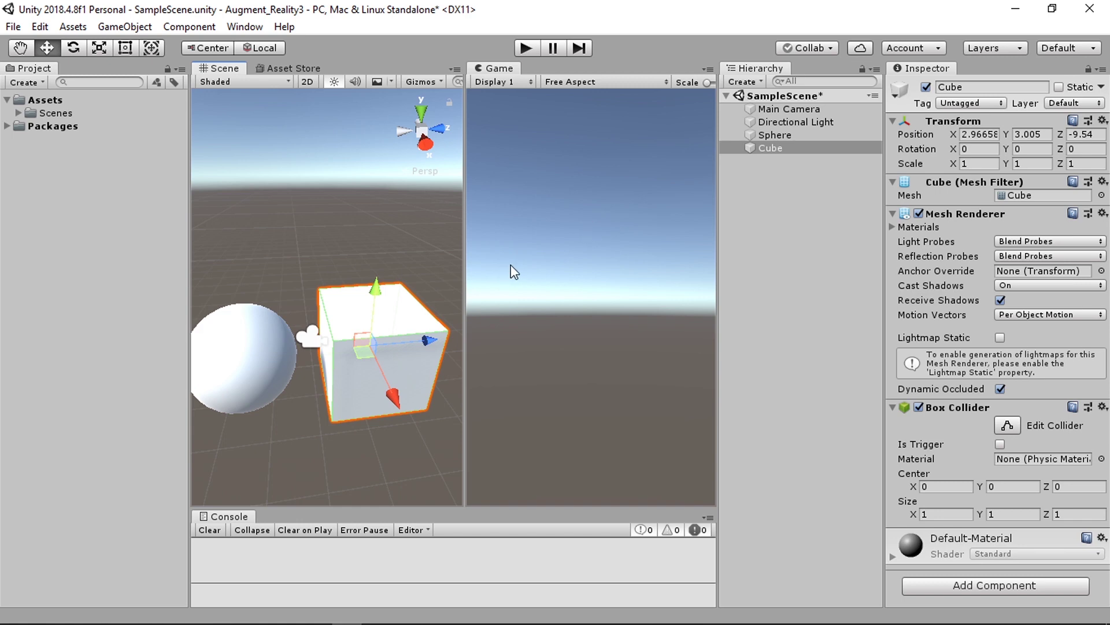
# Step: Raise the Main Camera and move it back from the objects, to about Y 3.42, Z -24.15
pyautogui.click(797, 110)
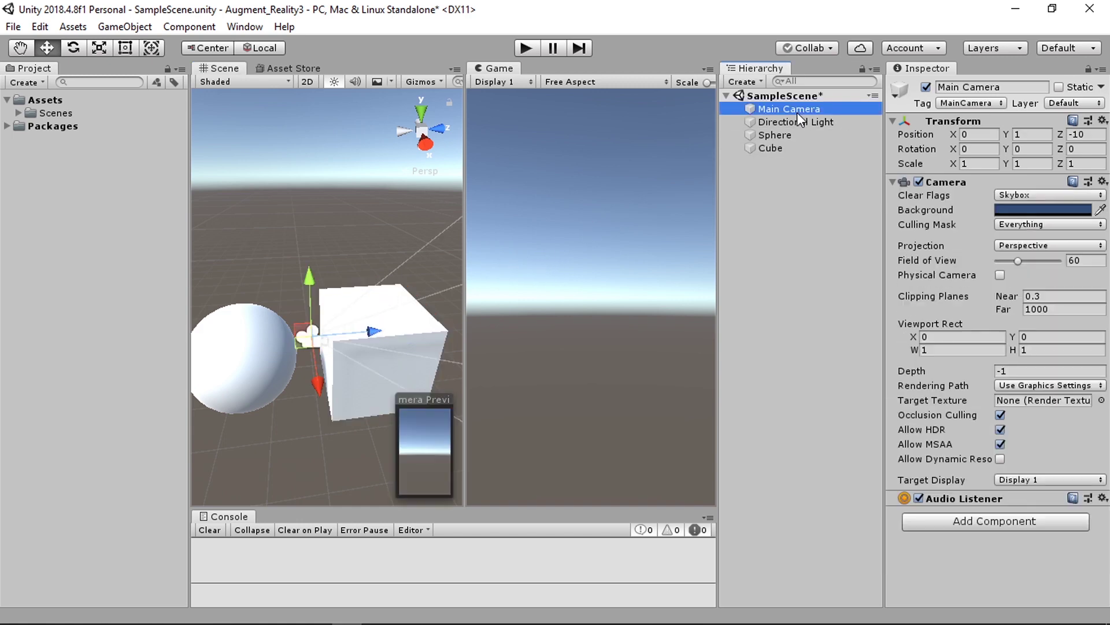
pyautogui.moveTo(311, 313); pyautogui.dragTo(234, 298)
pyautogui.scroll(-4, 329, 360)
pyautogui.scroll(-2, 328, 360)
pyautogui.scroll(-3, 342, 359)
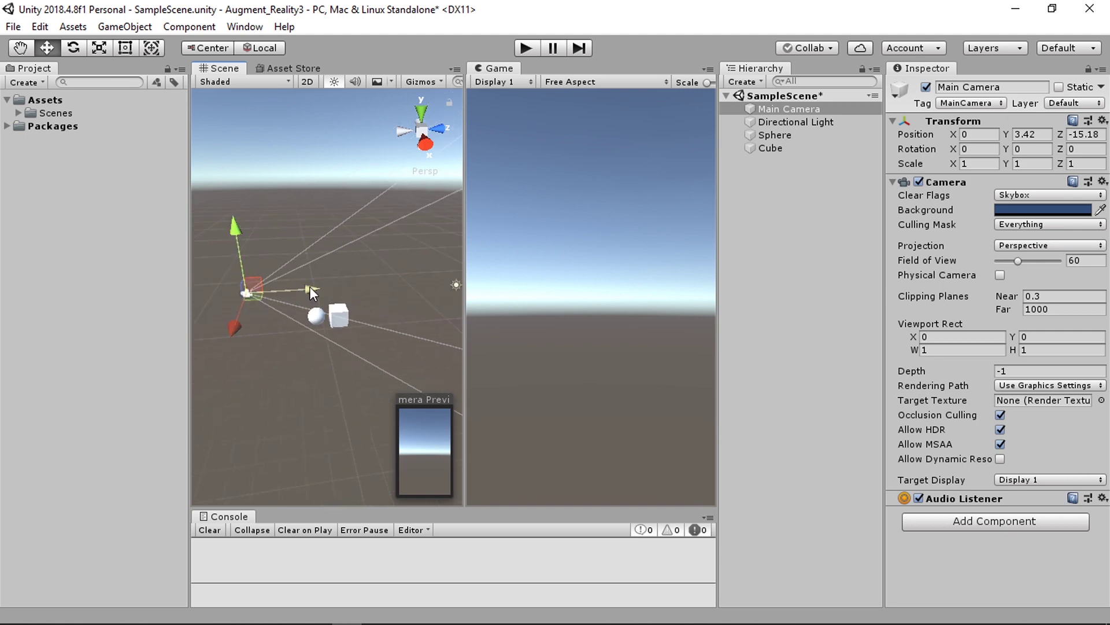
pyautogui.moveTo(311, 290); pyautogui.dragTo(230, 289)
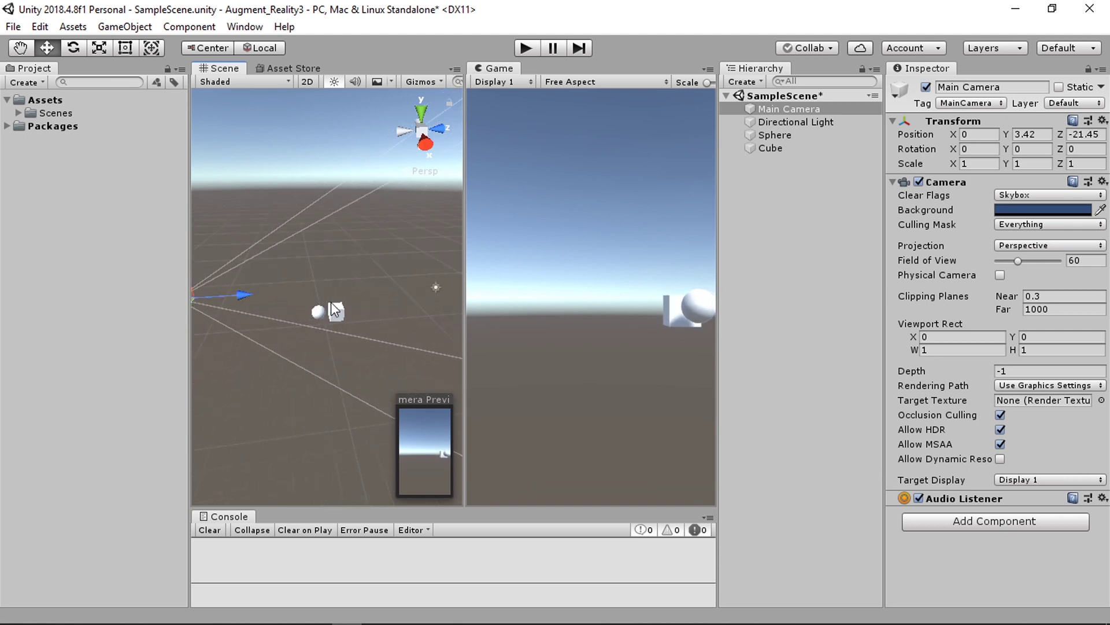
pyautogui.moveTo(331, 302); pyautogui.dragTo(370, 341, button='middle')
pyautogui.moveTo(289, 336); pyautogui.dragTo(261, 342)
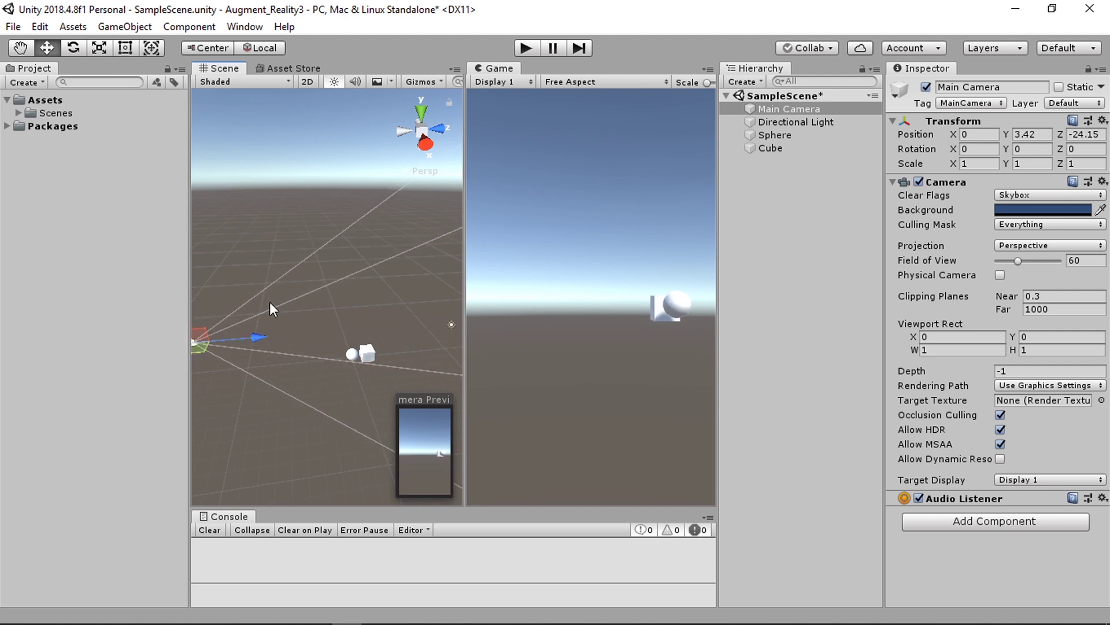
# Step: Move the sphere and cube together in front of the camera, bringing the cube to about X 0.02, Y 0
pyautogui.moveTo(266, 334); pyautogui.dragTo(298, 340, button='middle')
pyautogui.moveTo(206, 299)
pyautogui.mouseDown()
pyautogui.moveTo(213, 328)
pyautogui.moveTo(214, 278)
pyautogui.moveTo(213, 300)
pyautogui.mouseUp()
pyautogui.moveTo(435, 331); pyautogui.dragTo(378, 360)
pyautogui.click(254, 378)
# Step: Select the Cube in the scene hierarchy and frame it in the Scene view
pyautogui.scroll(3, 349, 380)
pyautogui.scroll(-1, 348, 380)
pyautogui.moveTo(349, 380); pyautogui.dragTo(361, 318, button='middle')
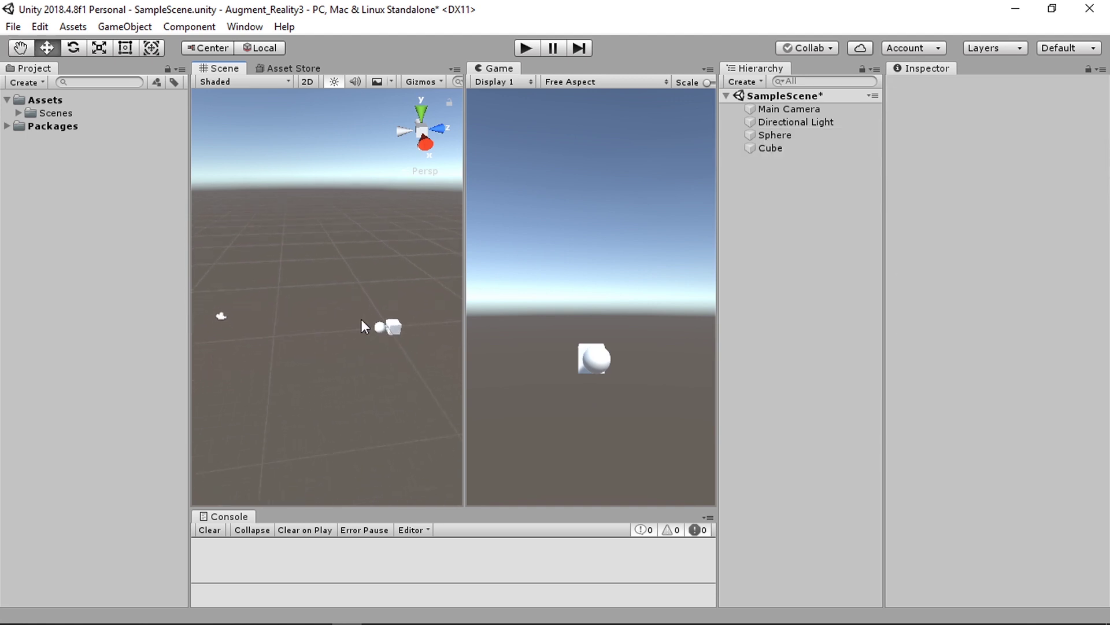
pyautogui.scroll(3, 366, 341)
pyautogui.moveTo(317, 355); pyautogui.dragTo(339, 391, button='middle')
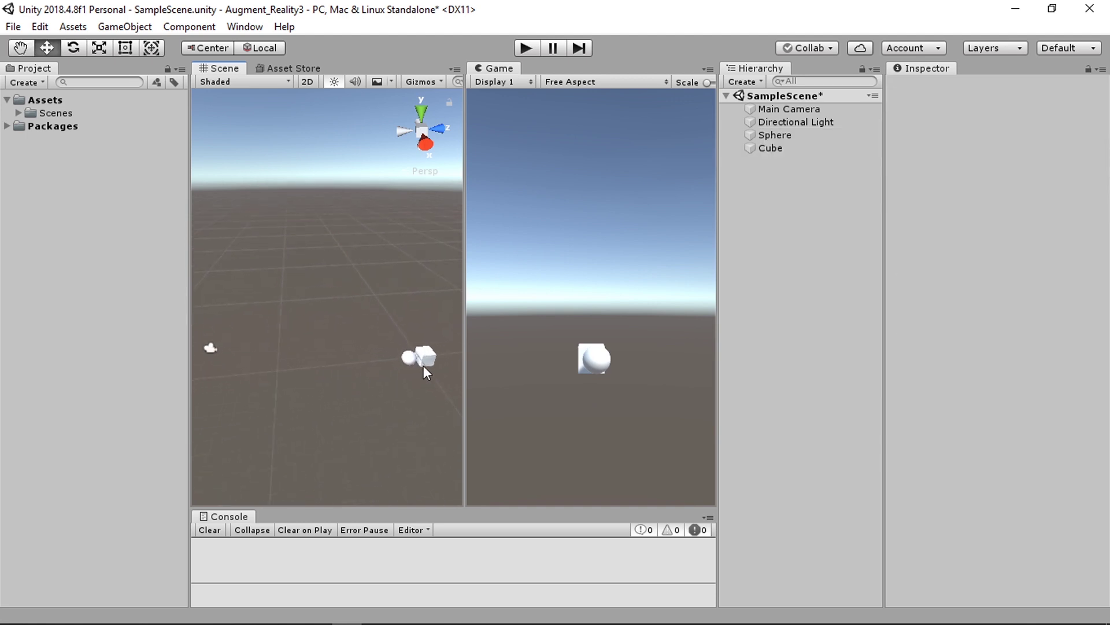
pyautogui.moveTo(424, 366); pyautogui.dragTo(308, 328, button='middle')
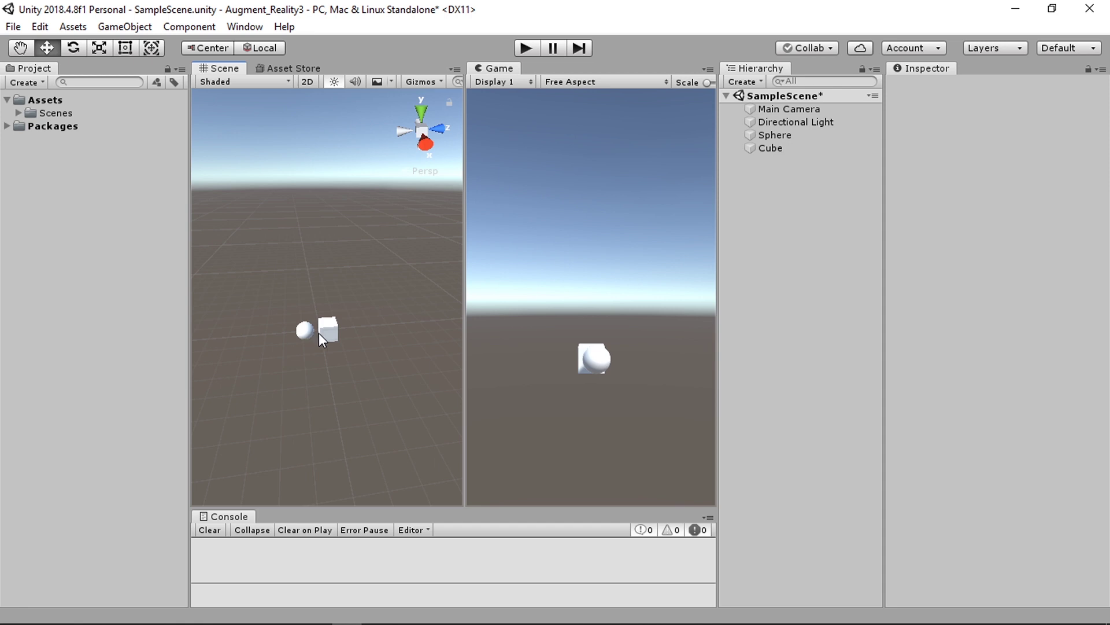
pyautogui.doubleClick(778, 146)
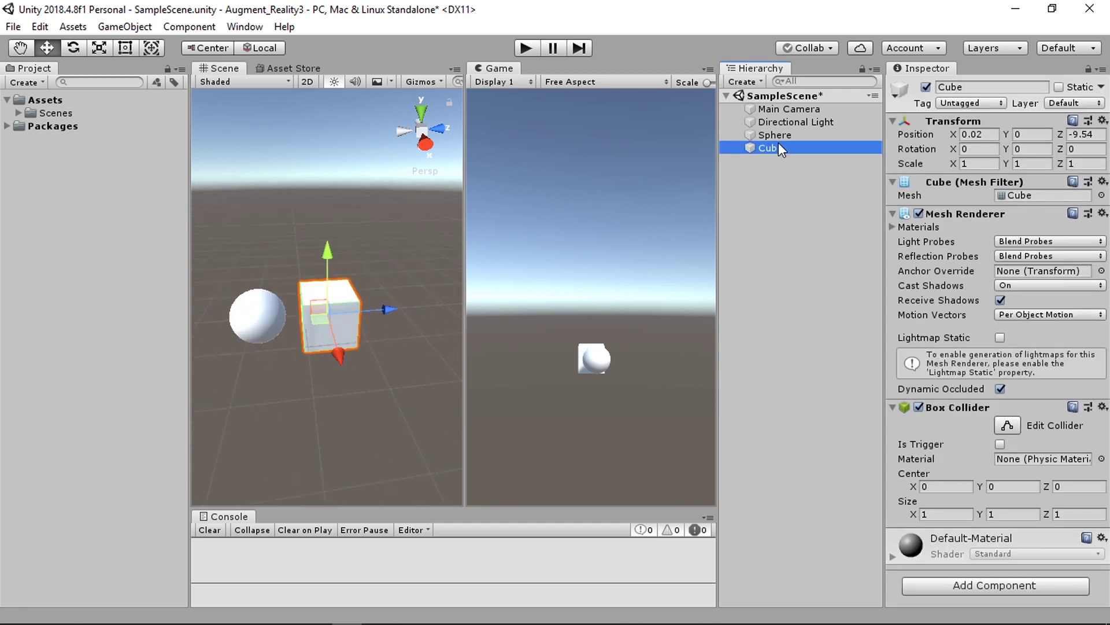
# Step: Switch the selection between the cube and sphere to review each object's Inspector settings, and deselect everything
pyautogui.click(336, 313)
pyautogui.click(334, 312)
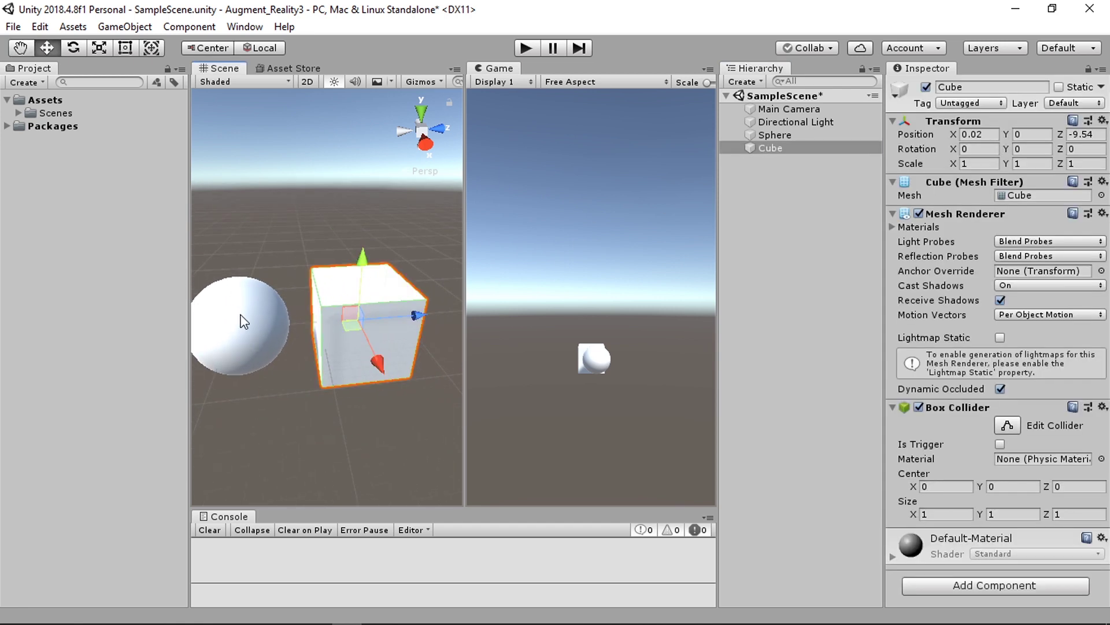
pyautogui.click(243, 317)
pyautogui.click(327, 312)
pyautogui.click(270, 308)
pyautogui.click(330, 289)
pyautogui.click(321, 249)
pyautogui.moveTo(355, 285); pyautogui.dragTo(358, 274, button='middle')
pyautogui.click(340, 288)
pyautogui.click(272, 304)
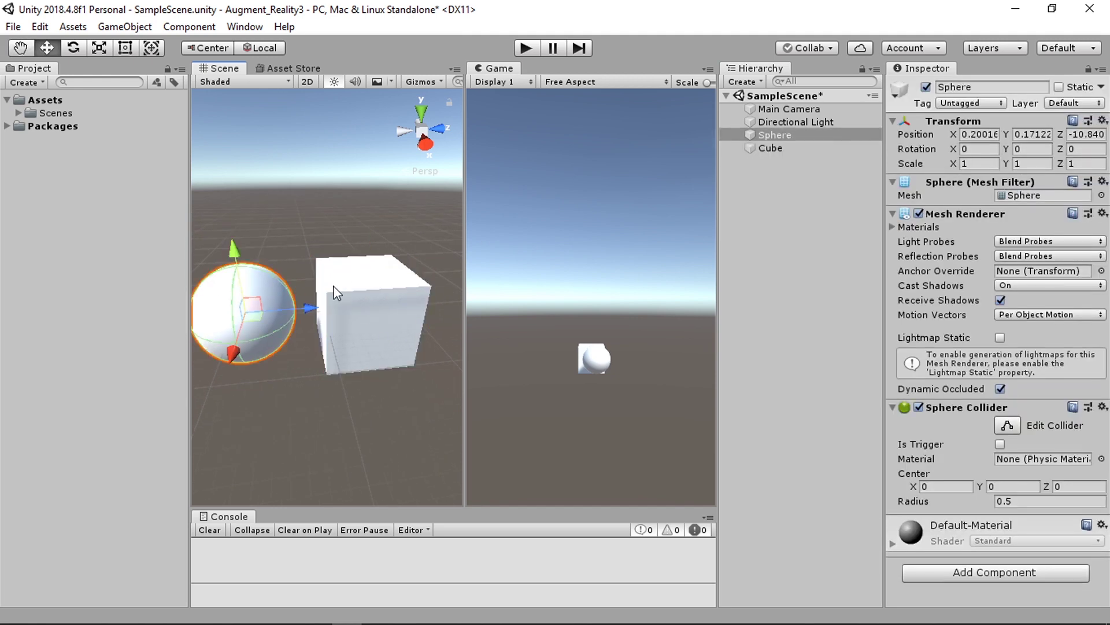
pyautogui.click(370, 293)
pyautogui.click(386, 221)
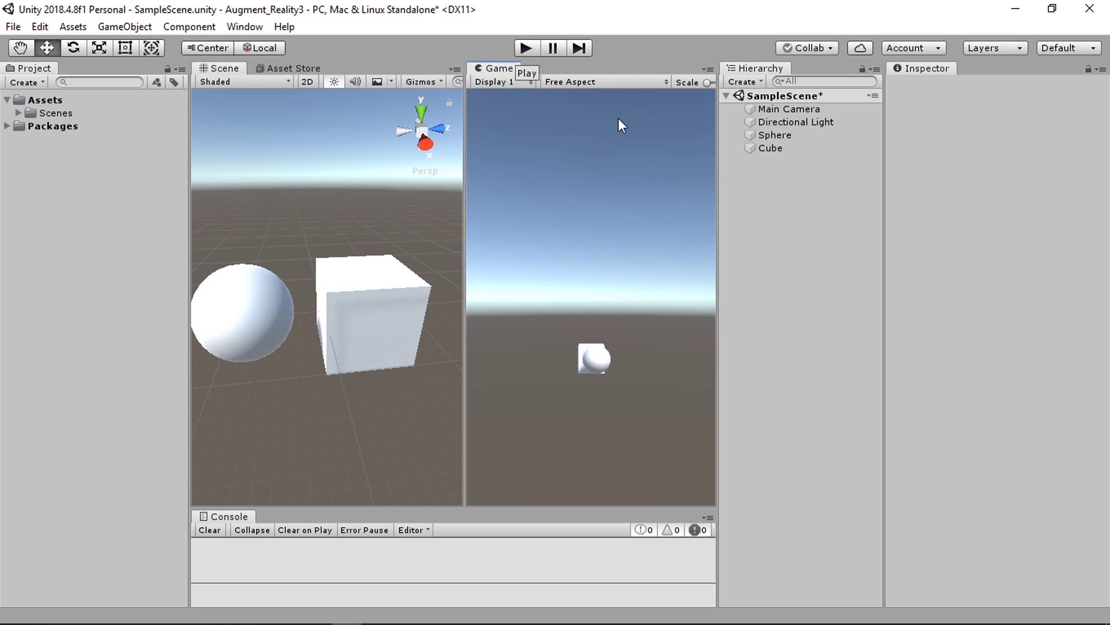
# Step: Maximize the Game view, and run the scene in Play mode and stop it
pyautogui.click(708, 70)
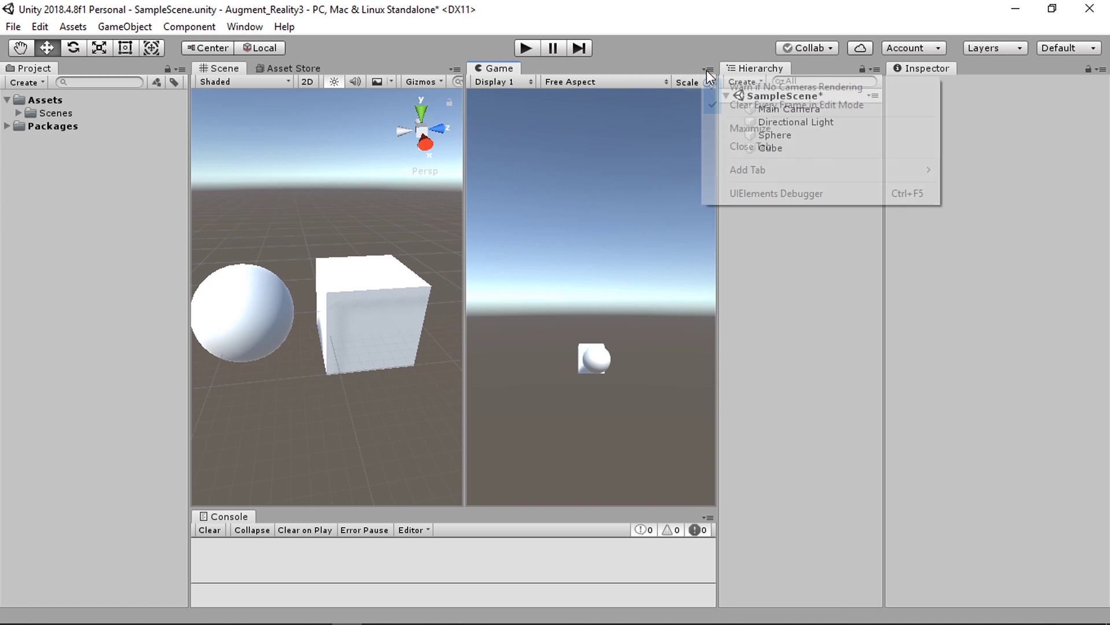
pyautogui.click(723, 128)
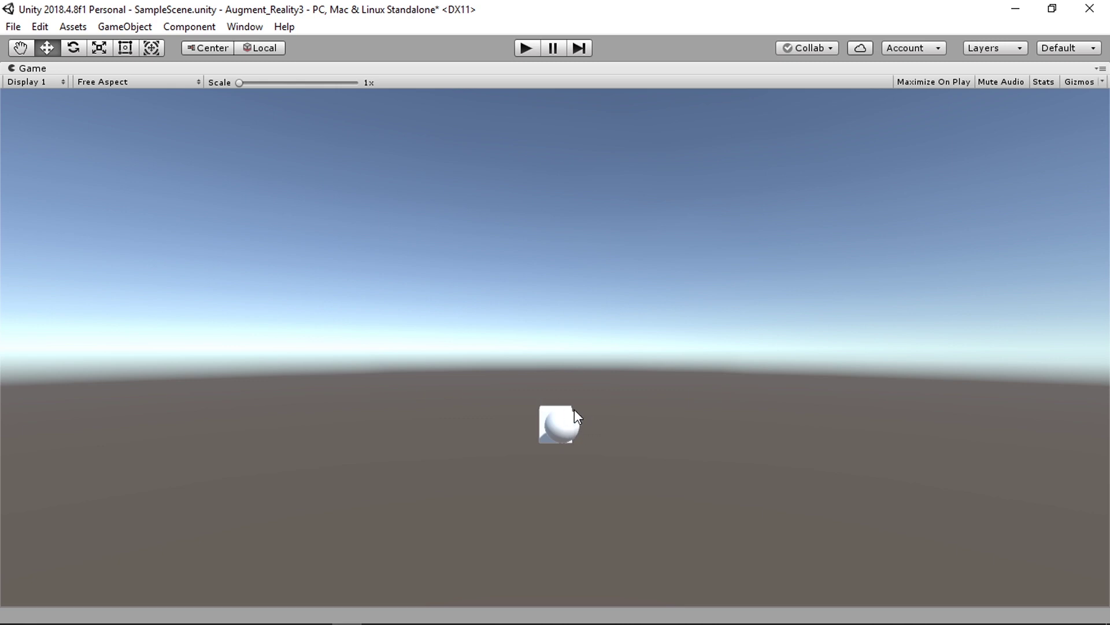
pyautogui.click(525, 49)
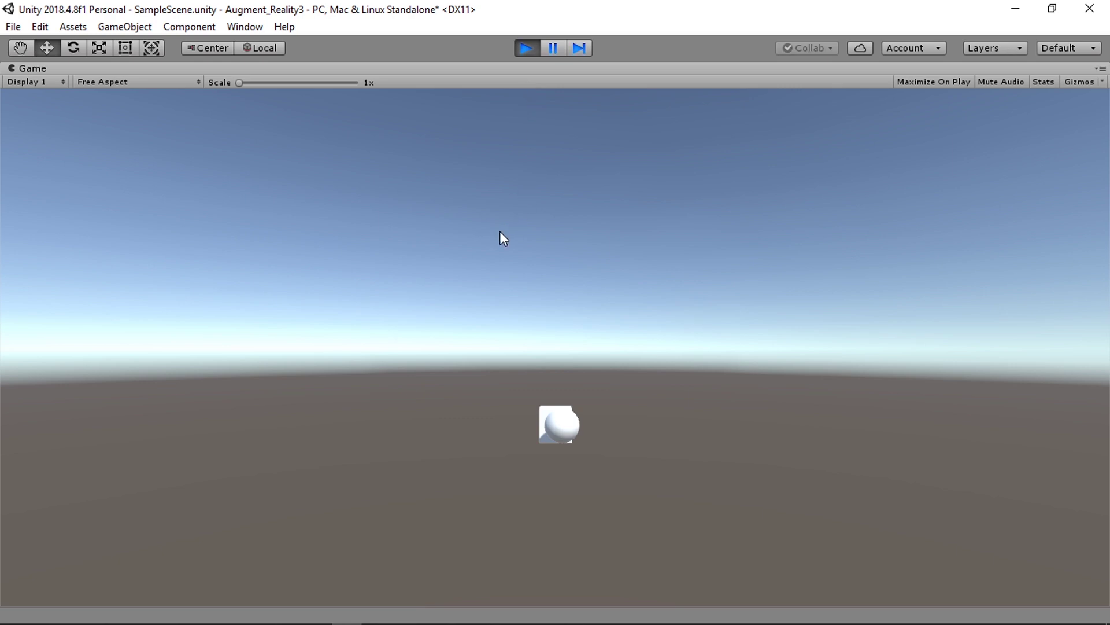
pyautogui.click(527, 48)
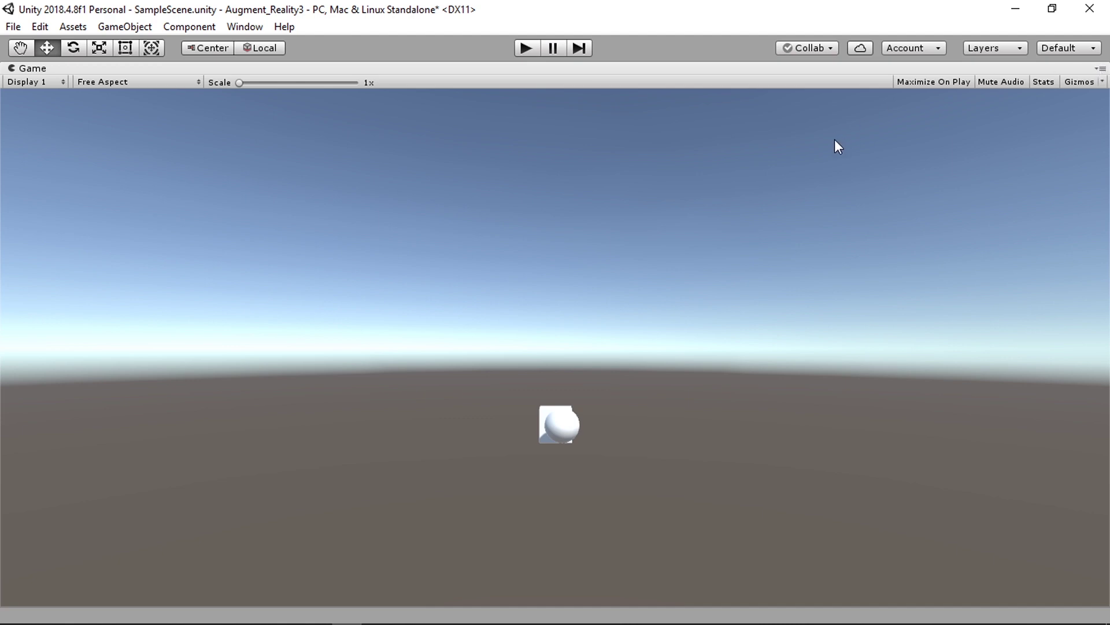
# Step: Restore the maximized Game view so the full editor layout with the Scene view is available
pyautogui.click(1101, 68)
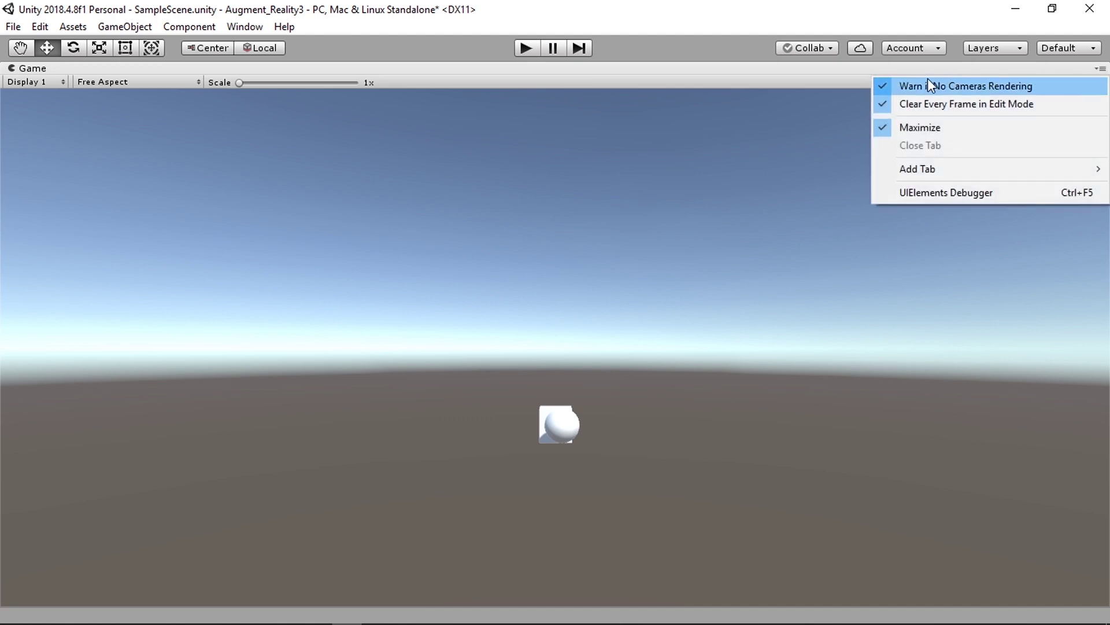
pyautogui.click(962, 128)
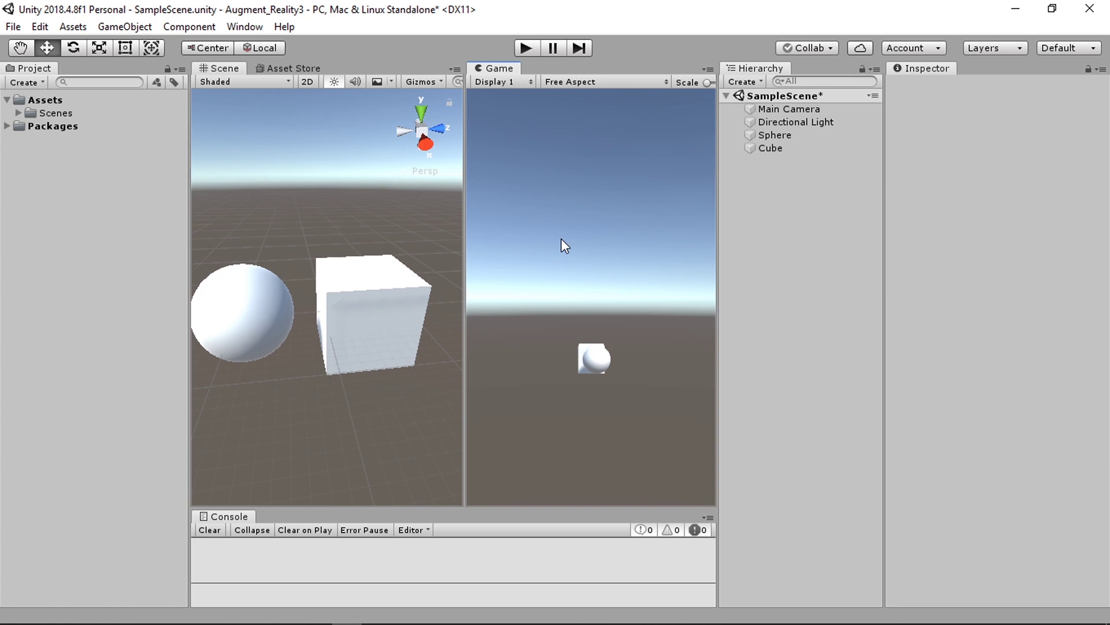
pyautogui.moveTo(334, 260)
pyautogui.mouseDown(button='middle')
pyautogui.moveTo(353, 257)
pyautogui.moveTo(348, 271)
pyautogui.mouseUp(button='middle')
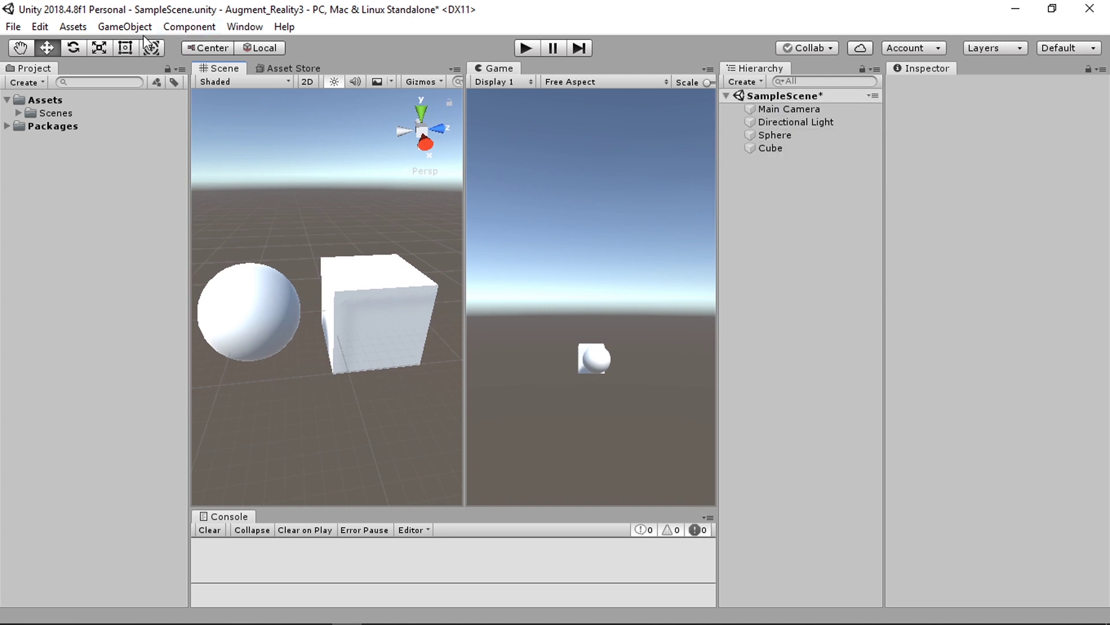
# Step: Add a 3D plane and lower it beneath the sphere and cube to about Y -1.61
pyautogui.click(120, 29)
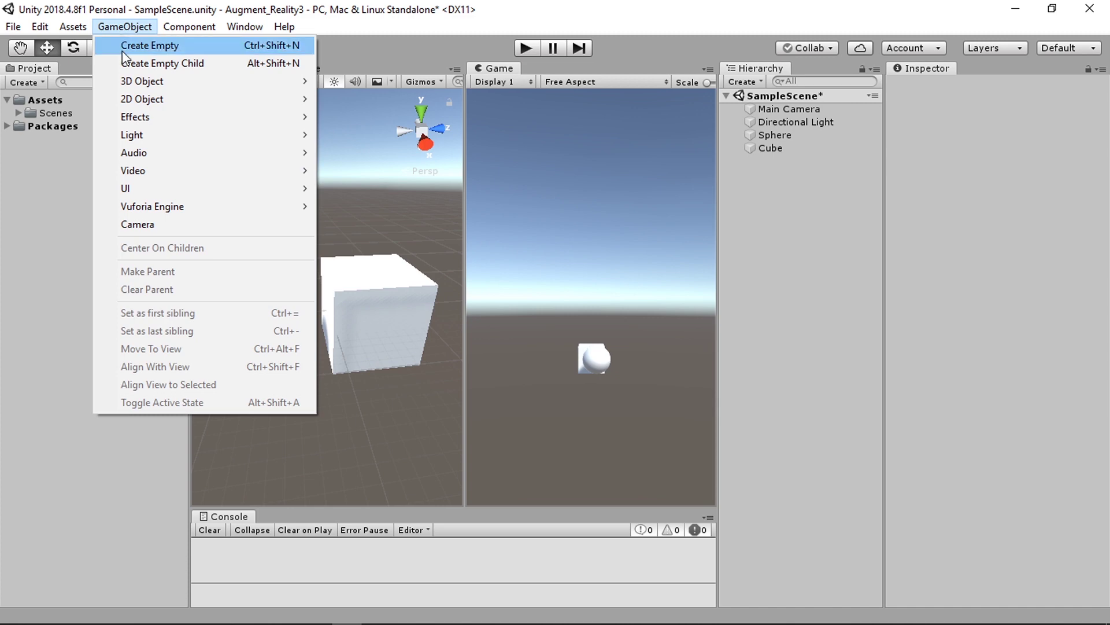
pyautogui.moveTo(203, 81)
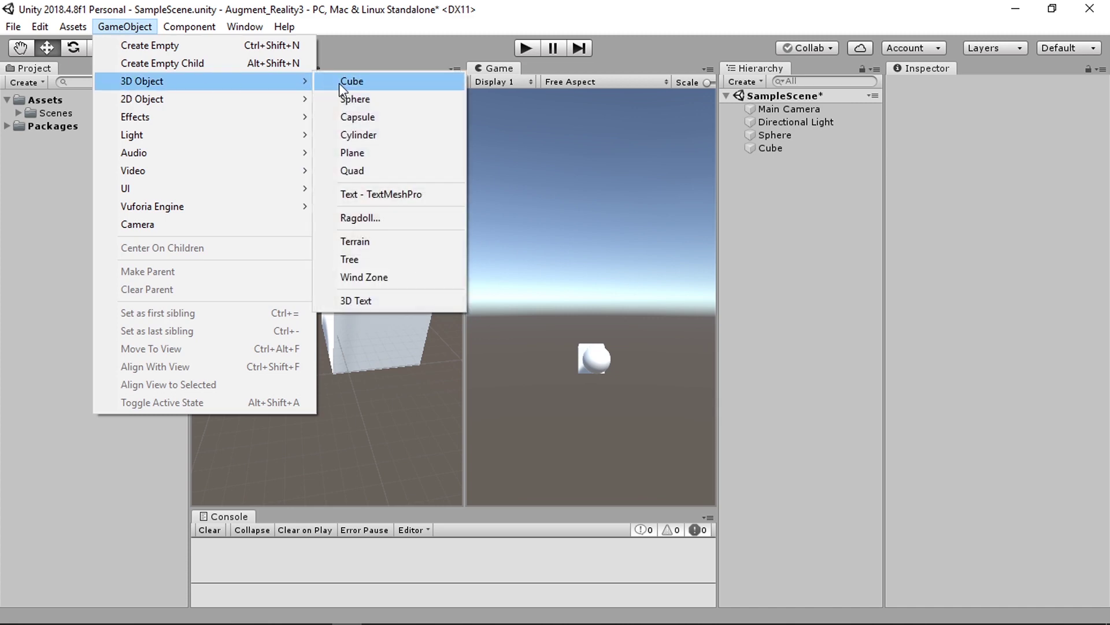
pyautogui.click(350, 153)
pyautogui.scroll(-4, 342, 255)
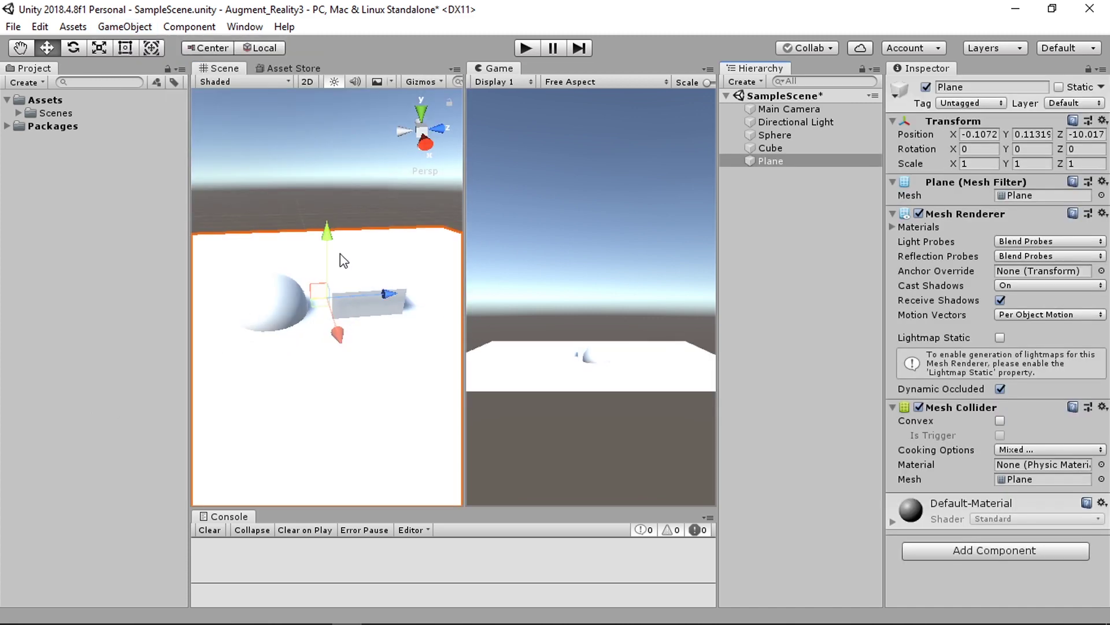
pyautogui.moveTo(324, 237); pyautogui.dragTo(341, 296)
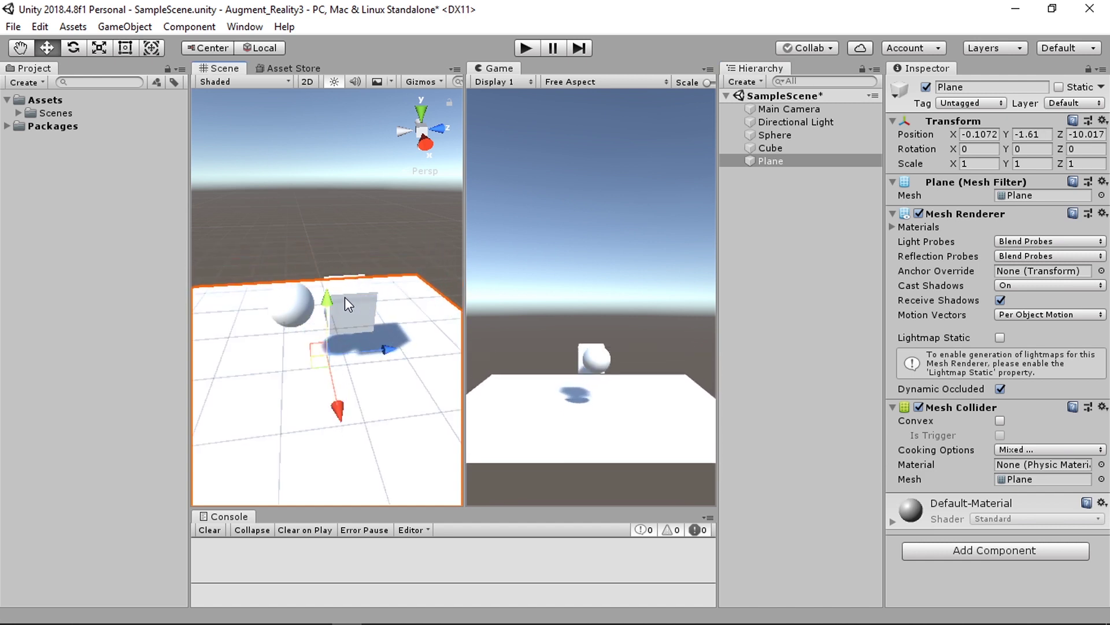
pyautogui.scroll(-10, 348, 276)
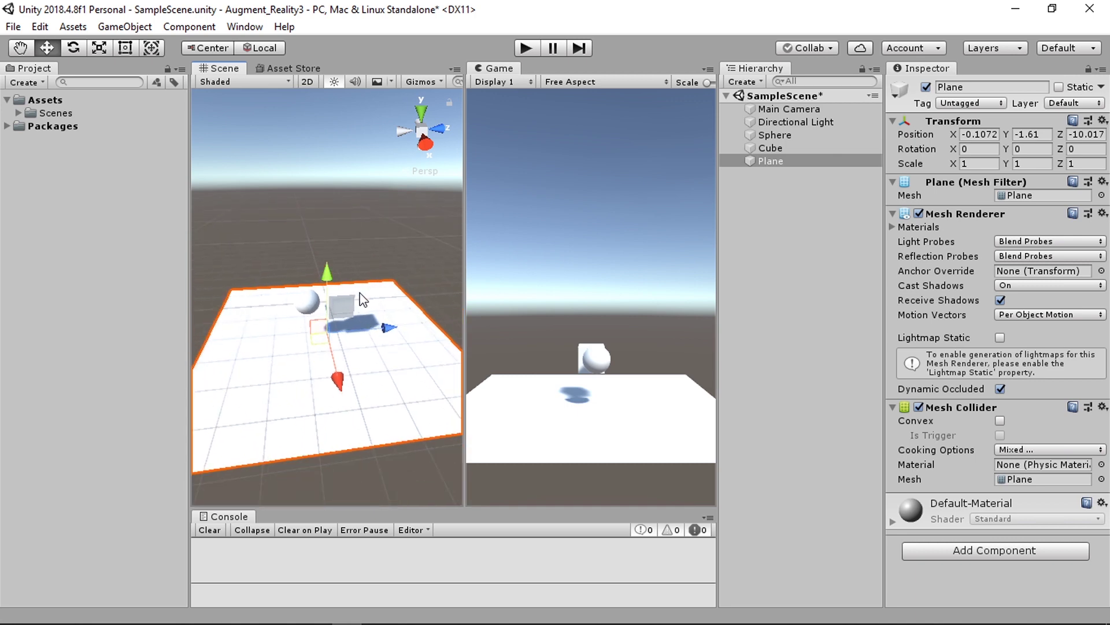
# Step: Move the Main Camera closer to the objects, to about Y 0.64 and Z -18.47, and deselect it
pyautogui.click(786, 108)
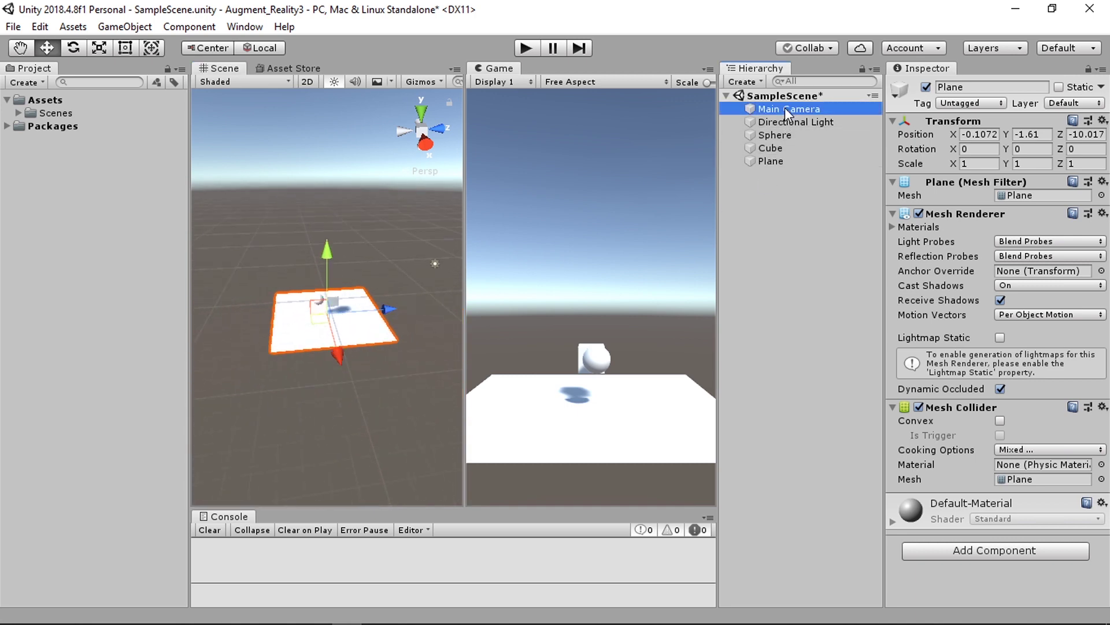
pyautogui.moveTo(254, 290); pyautogui.dragTo(299, 288)
pyautogui.moveTo(231, 241); pyautogui.dragTo(233, 251)
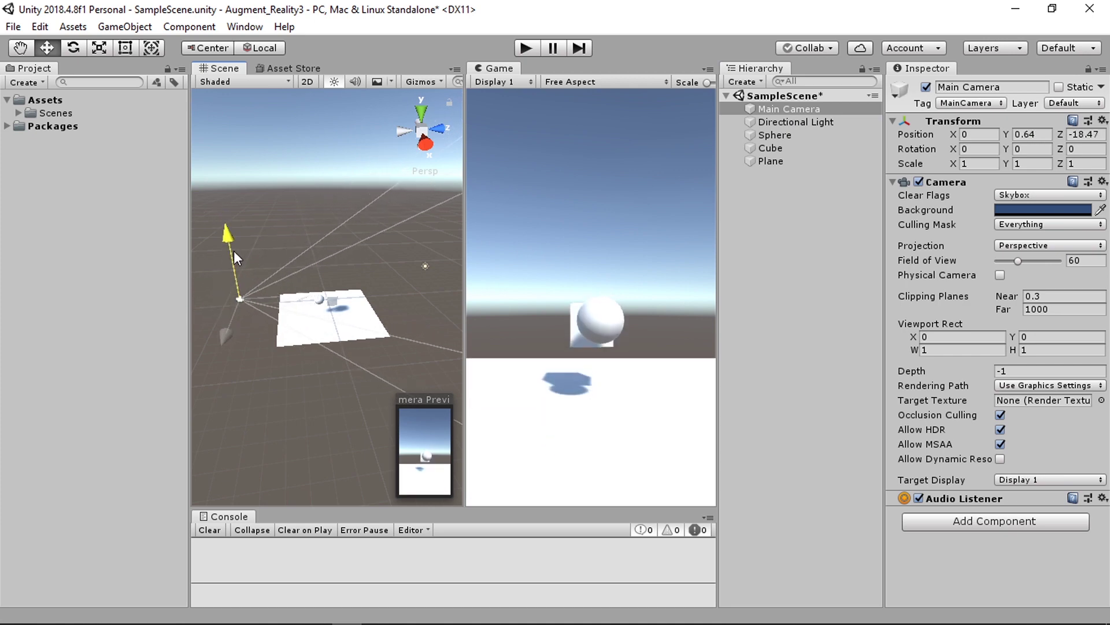
pyautogui.click(314, 241)
pyautogui.scroll(1, 334, 305)
pyautogui.scroll(3, 337, 310)
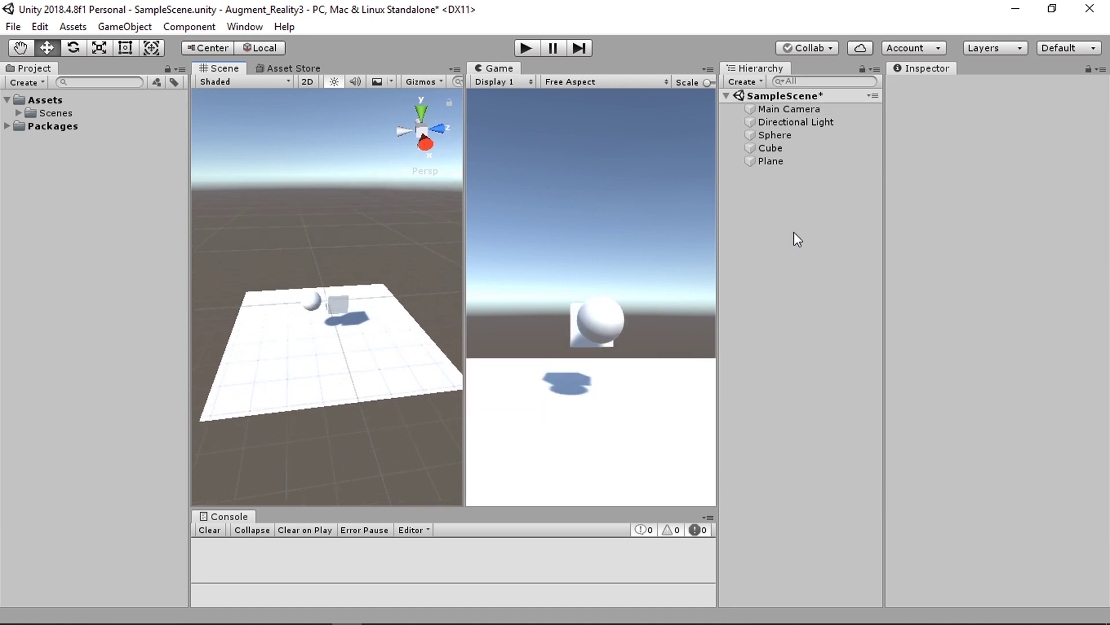
# Step: Frame the plane and cube in the Scene view and examine how the objects sit above the plane
pyautogui.doubleClick(772, 160)
pyautogui.doubleClick(773, 148)
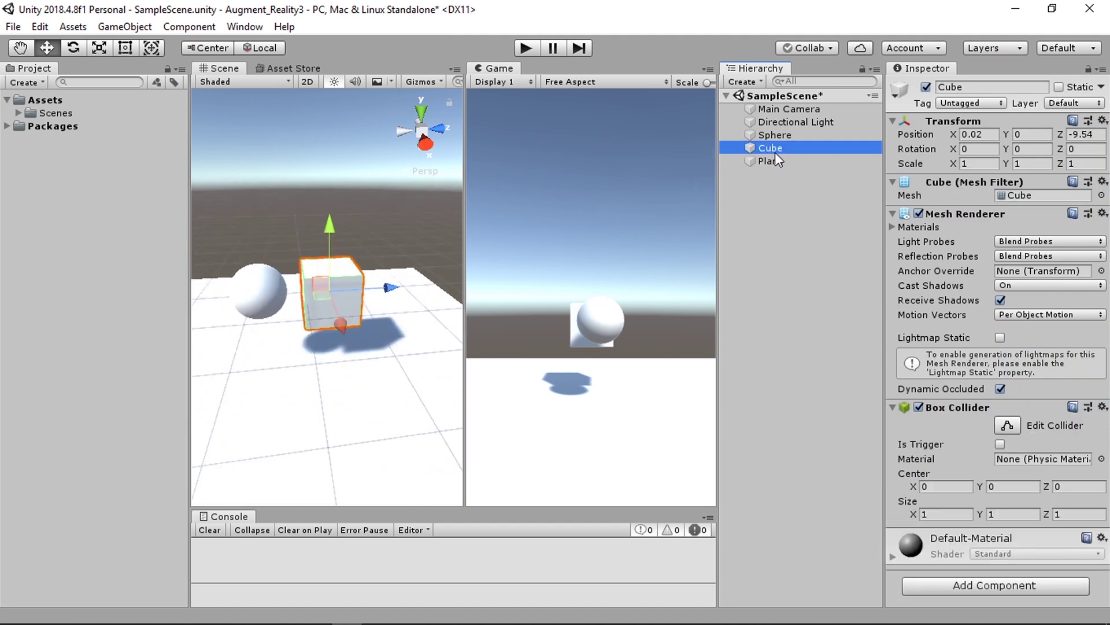
pyautogui.click(297, 238)
pyautogui.scroll(3, 297, 239)
pyautogui.moveTo(349, 292); pyautogui.dragTo(398, 310, button='right')
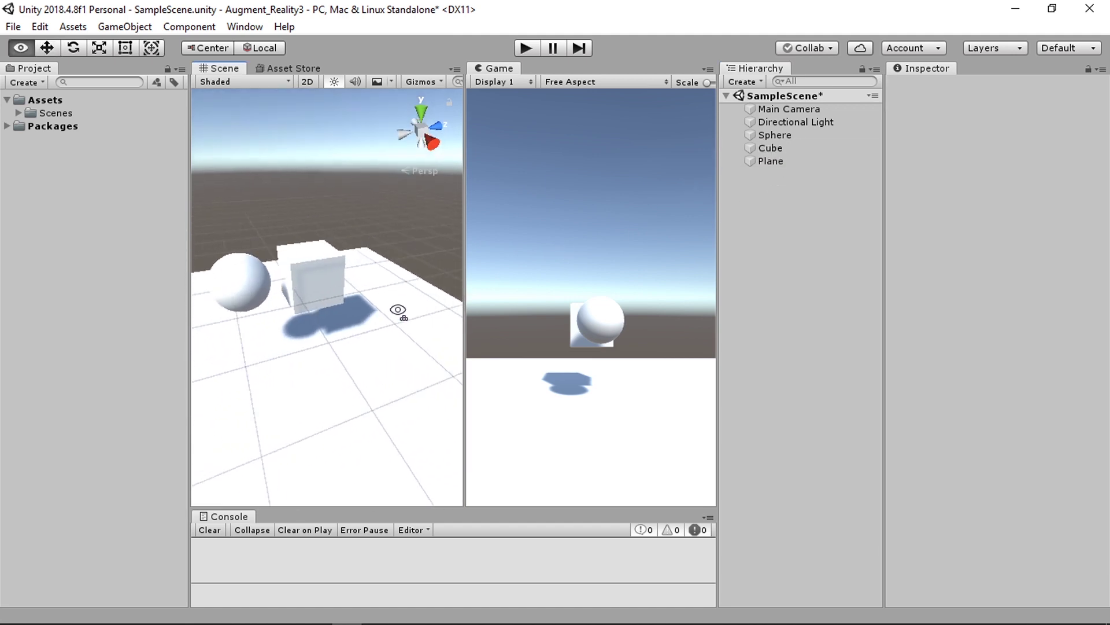
pyautogui.moveTo(341, 313); pyautogui.dragTo(439, 315, button='middle')
pyautogui.scroll(2, 384, 315)
pyautogui.moveTo(384, 315); pyautogui.dragTo(394, 322, button='right')
pyautogui.moveTo(394, 323); pyautogui.dragTo(335, 341, button='middle')
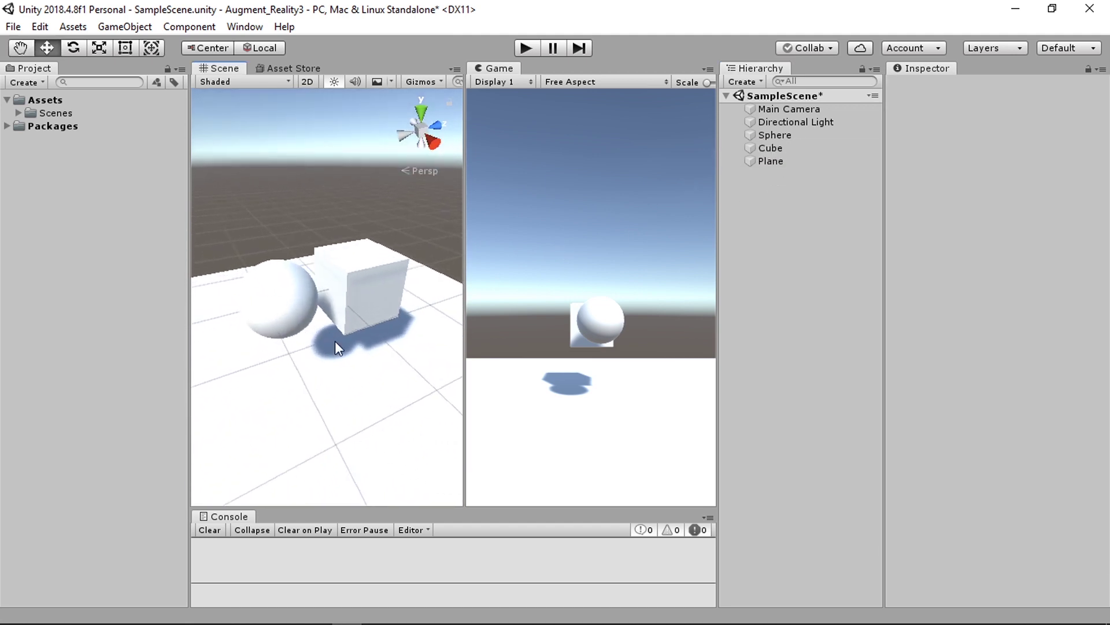
pyautogui.scroll(2, 370, 311)
# Step: Move the sphere away from the cube along the Z axis to about Z -11.09, and deselect it
pyautogui.click(370, 312)
pyautogui.click(297, 305)
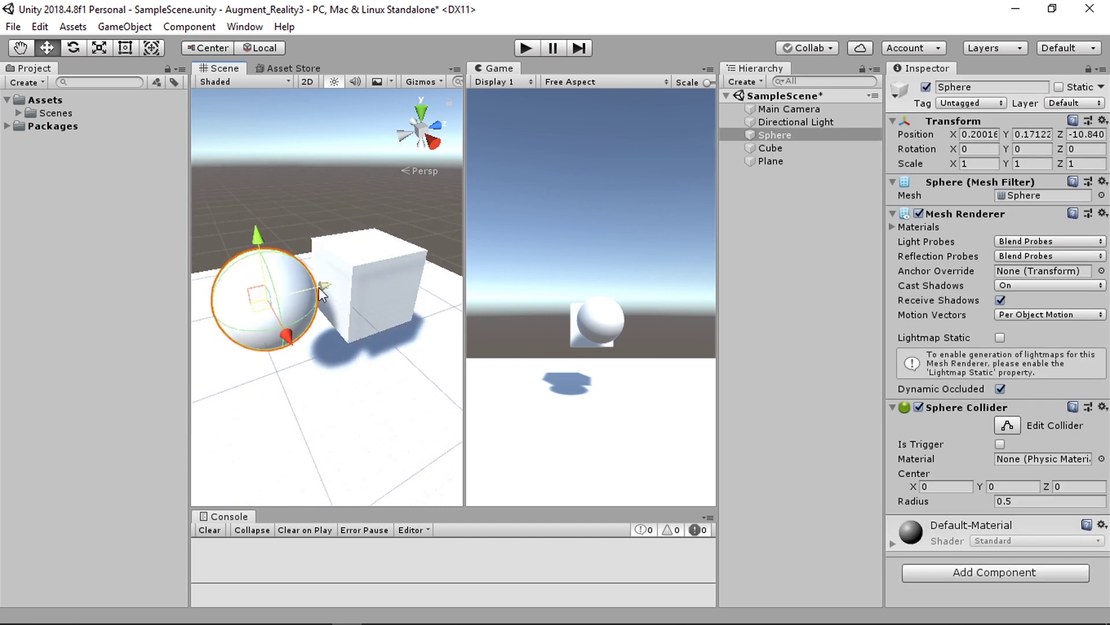
pyautogui.moveTo(319, 290); pyautogui.dragTo(296, 293)
pyautogui.click(329, 288)
# Step: Add a Rigidbody component to the cube and review its physics settings in the Inspector
pyautogui.scroll(-3, 329, 291)
pyautogui.moveTo(328, 292); pyautogui.dragTo(340, 303, button='right')
pyautogui.moveTo(340, 304); pyautogui.dragTo(347, 280, button='middle')
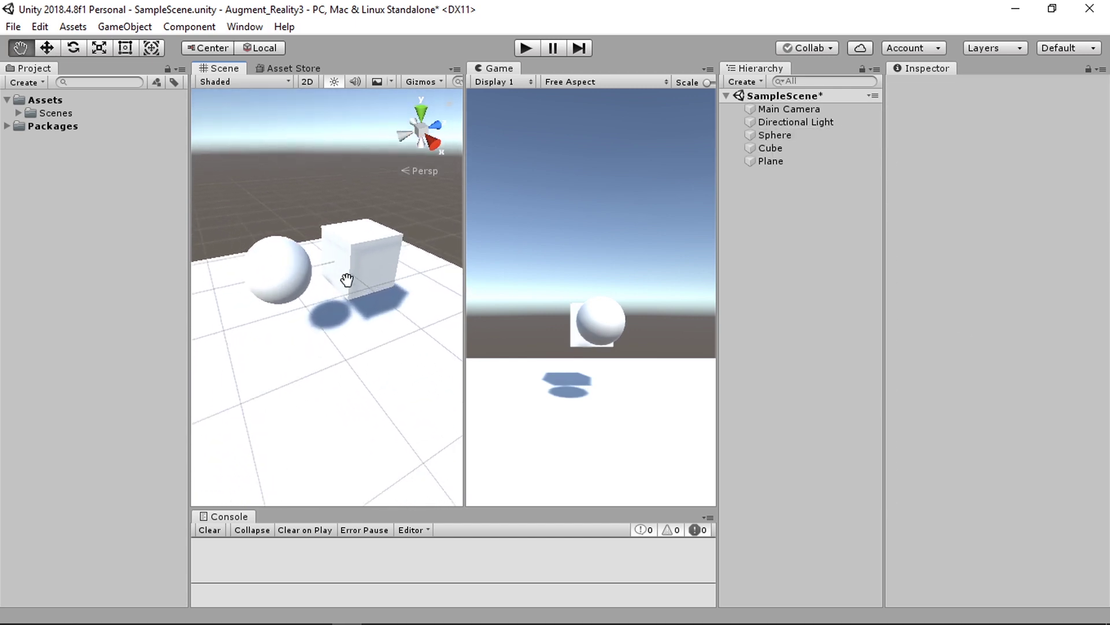
pyautogui.scroll(2, 347, 280)
pyautogui.click(351, 225)
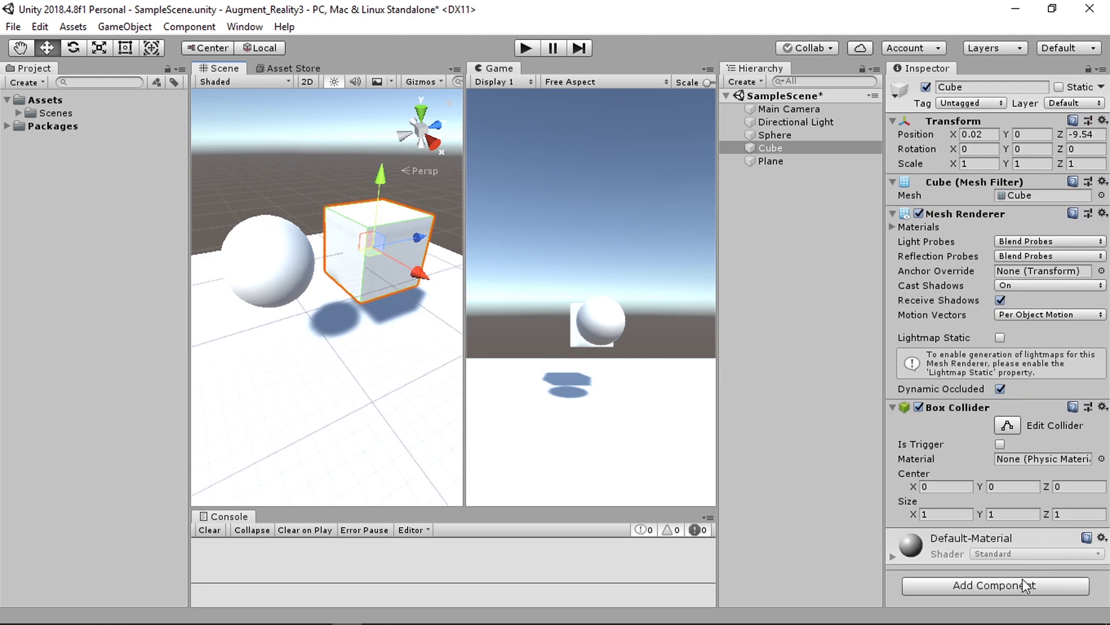
pyautogui.click(991, 589)
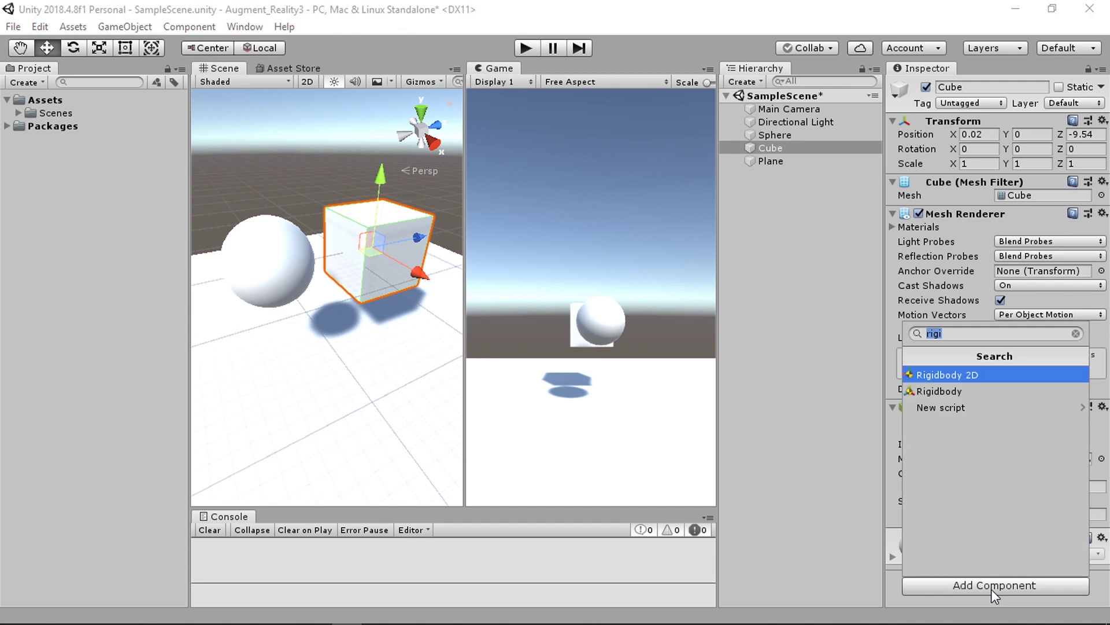
pyautogui.click(958, 391)
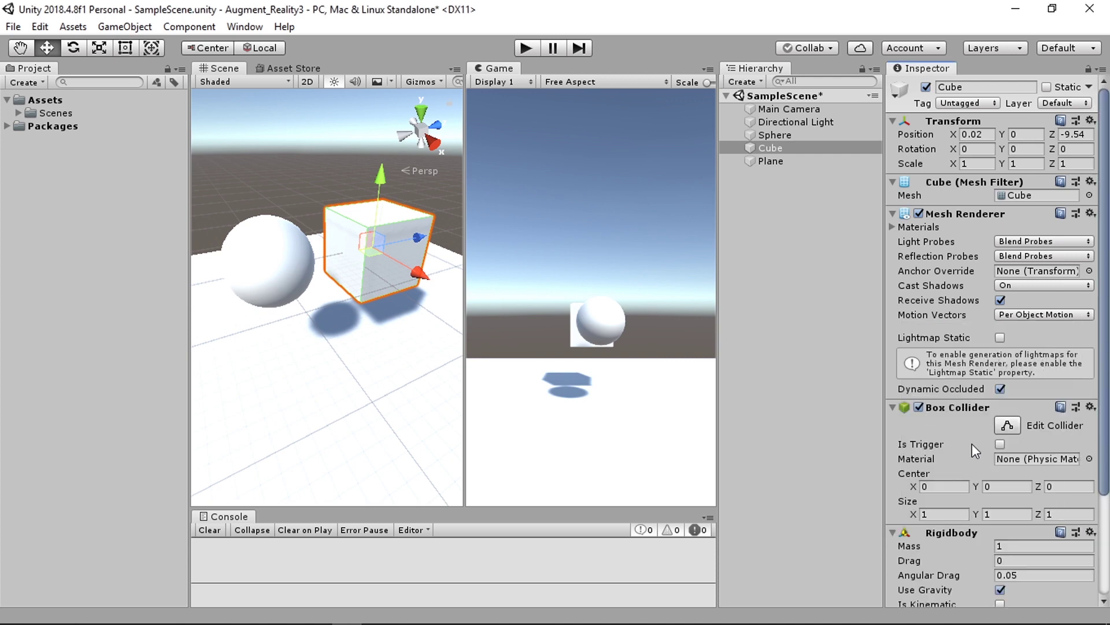
pyautogui.scroll(-3, 972, 443)
pyautogui.scroll(-1, 967, 452)
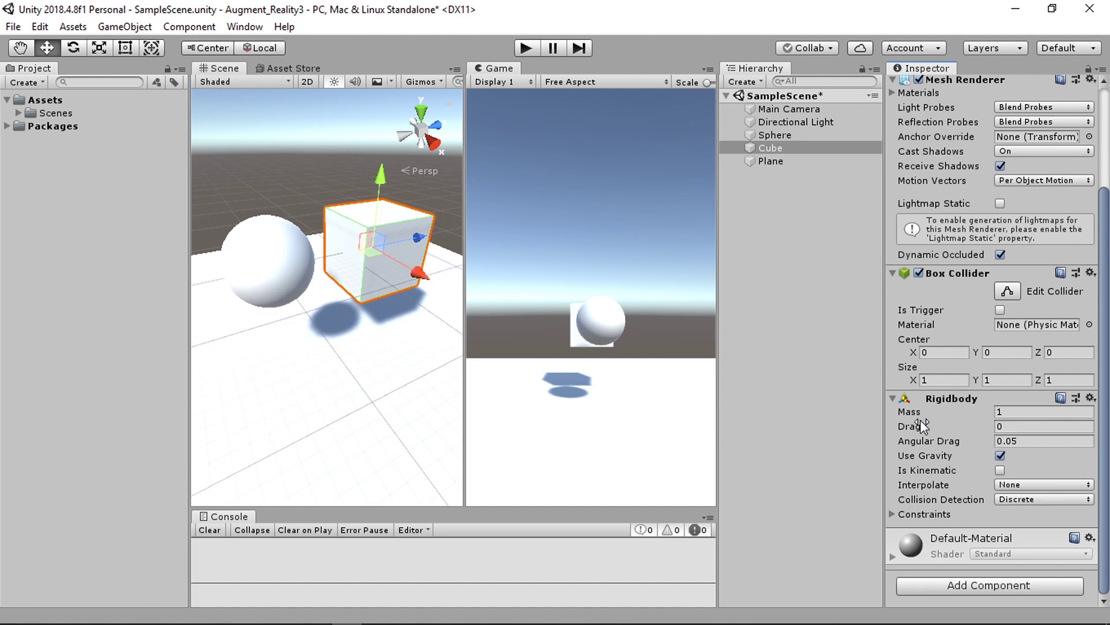
# Step: Select the sphere and browse the component categories that can be added to it, including AR, Event and Physics 2D
pyautogui.click(275, 263)
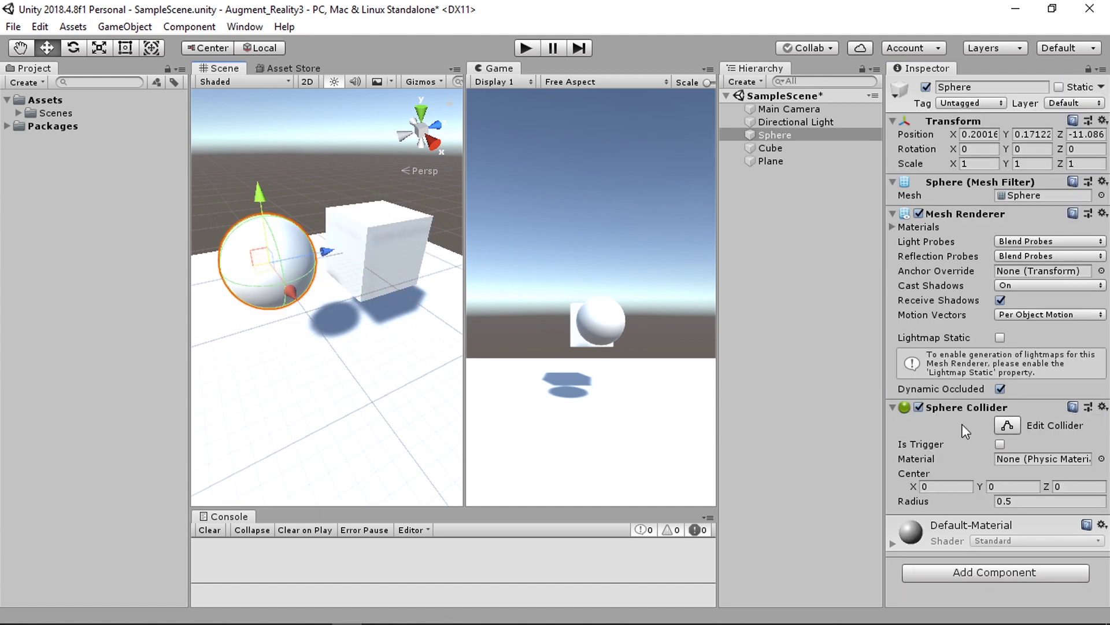
pyautogui.click(979, 572)
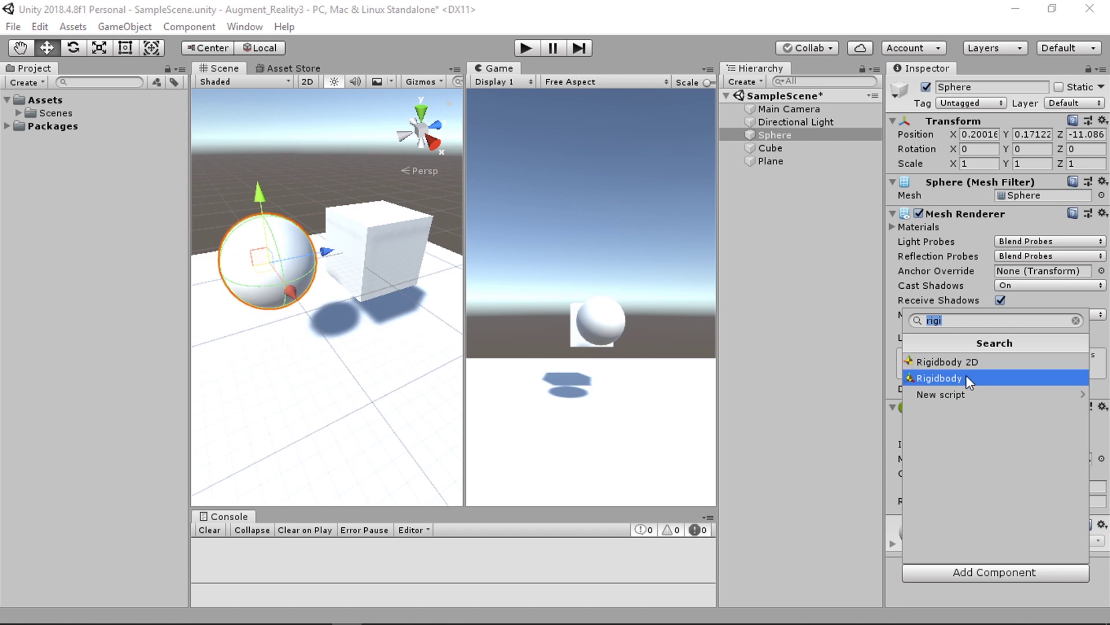
pyautogui.press('BackSpace')
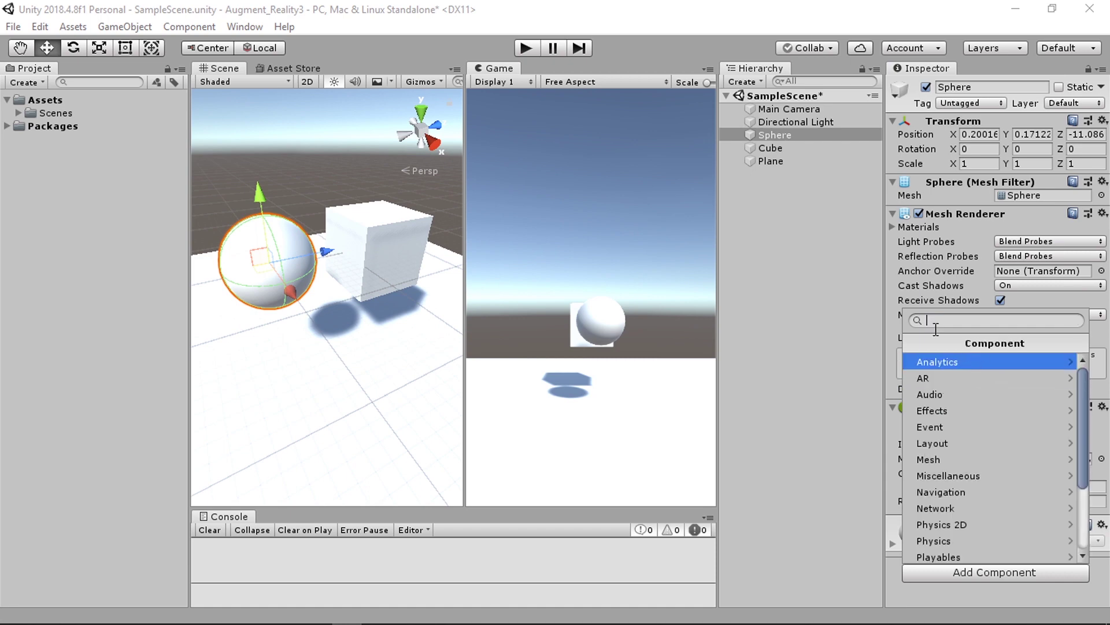
pyautogui.click(960, 573)
pyautogui.click(978, 574)
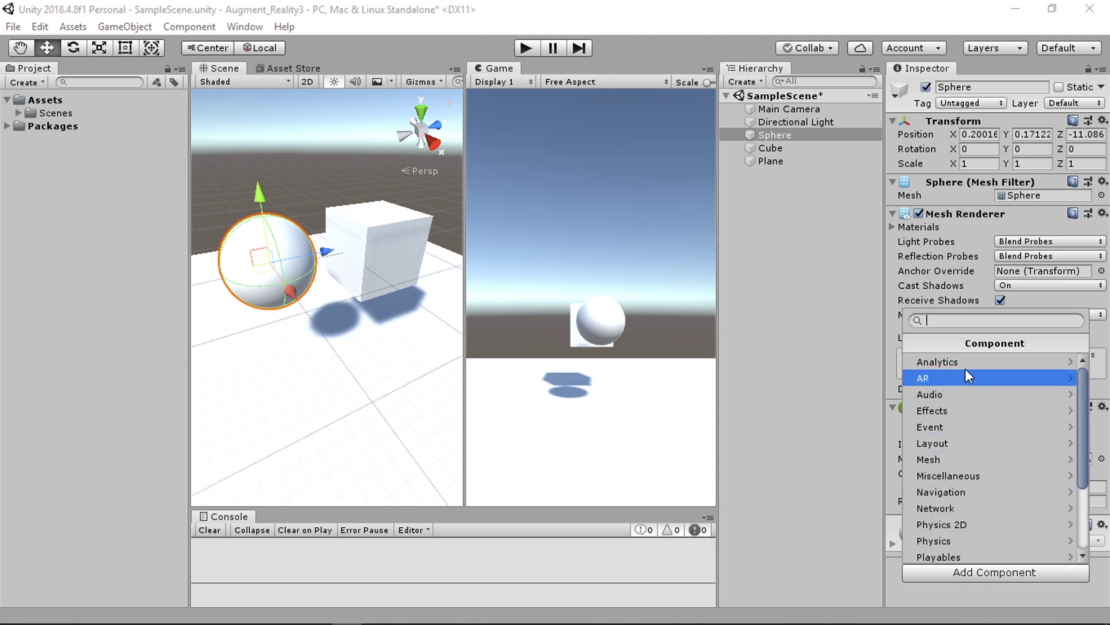
pyautogui.scroll(-3, 965, 382)
pyautogui.scroll(3, 958, 535)
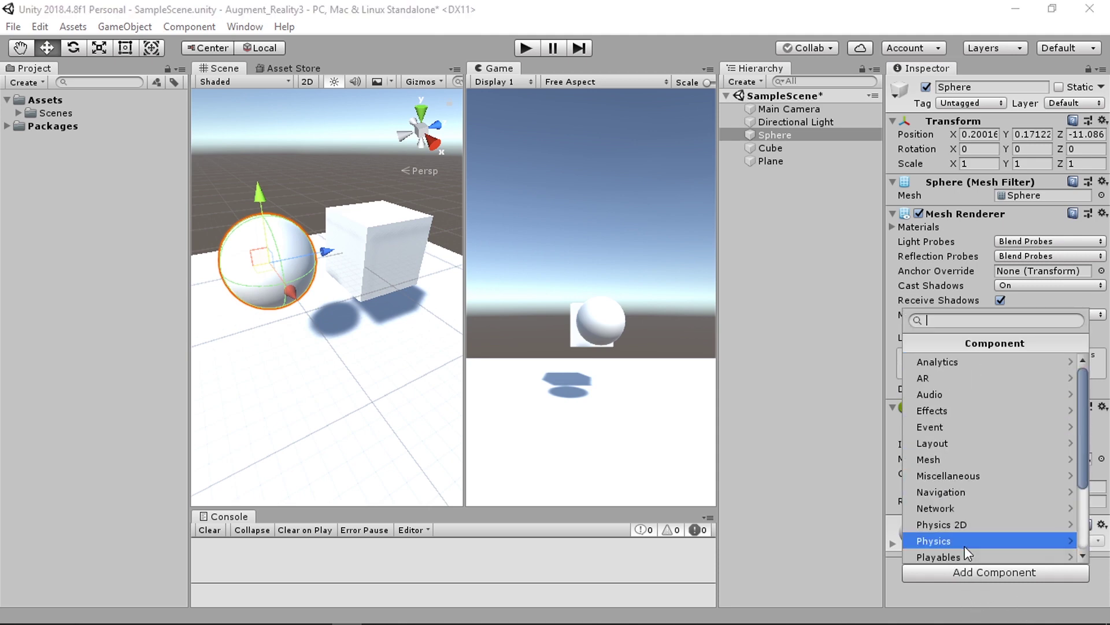
pyautogui.click(970, 381)
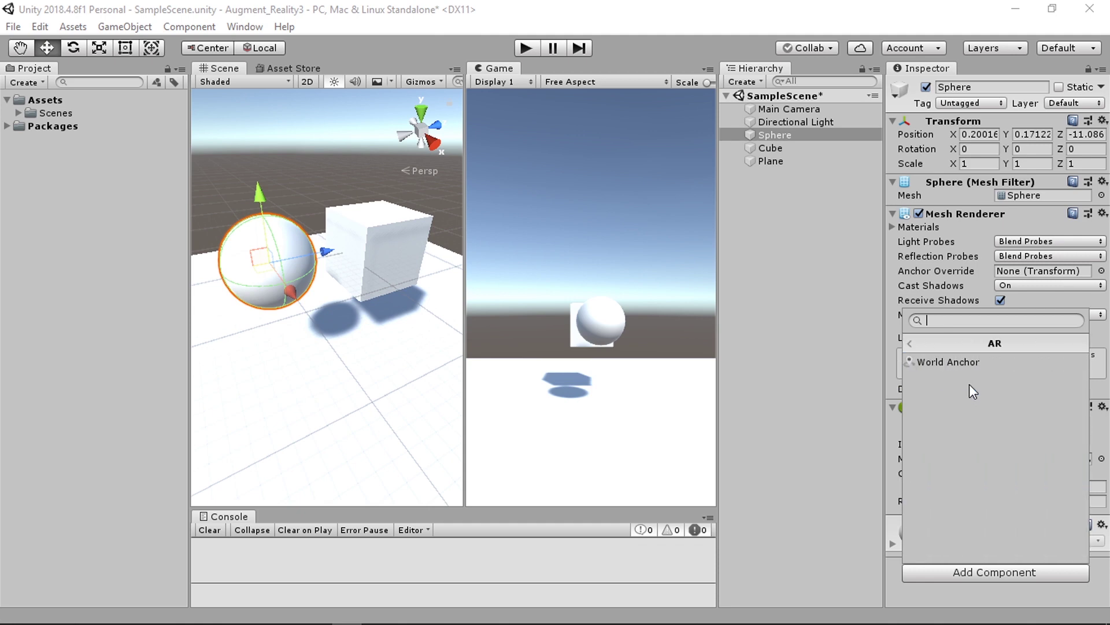
pyautogui.click(920, 344)
pyautogui.click(938, 426)
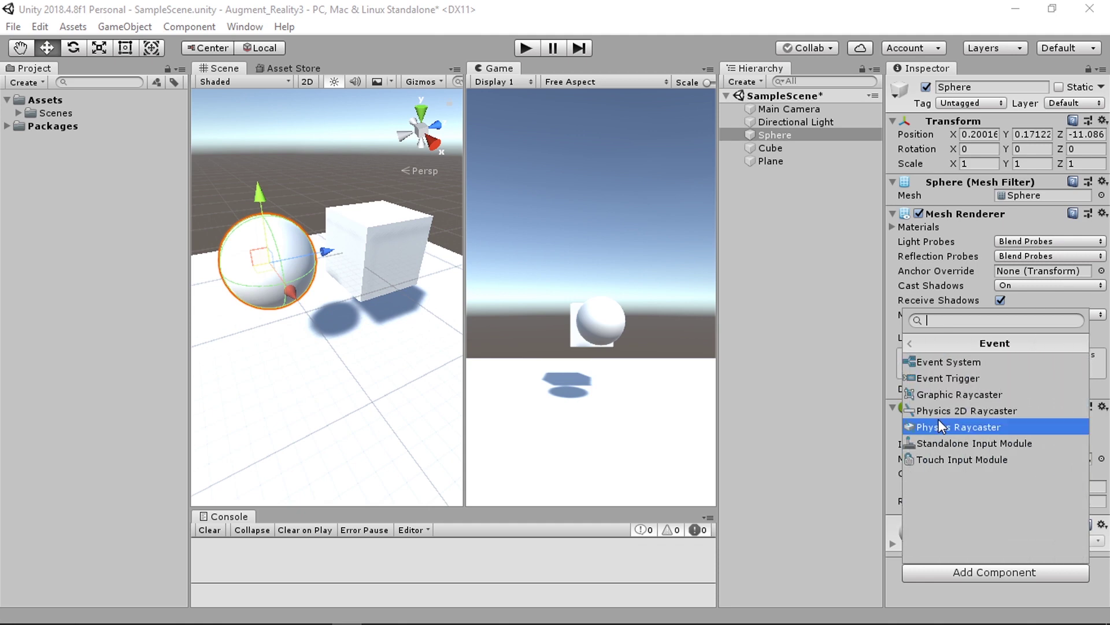
pyautogui.click(912, 346)
pyautogui.scroll(-3, 970, 470)
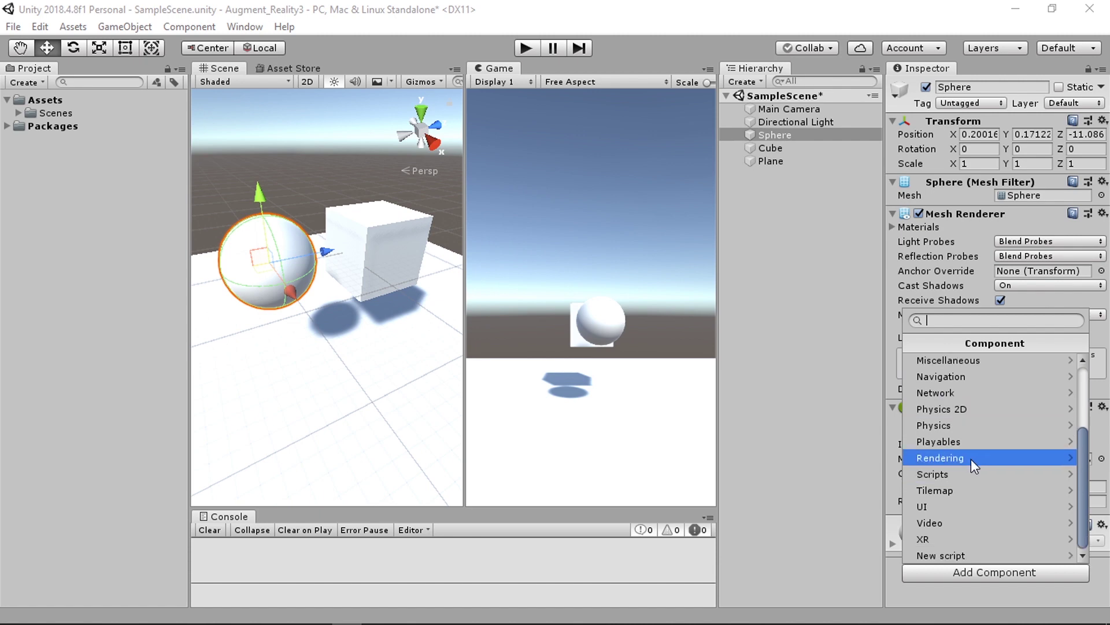
pyautogui.click(975, 408)
pyautogui.click(914, 344)
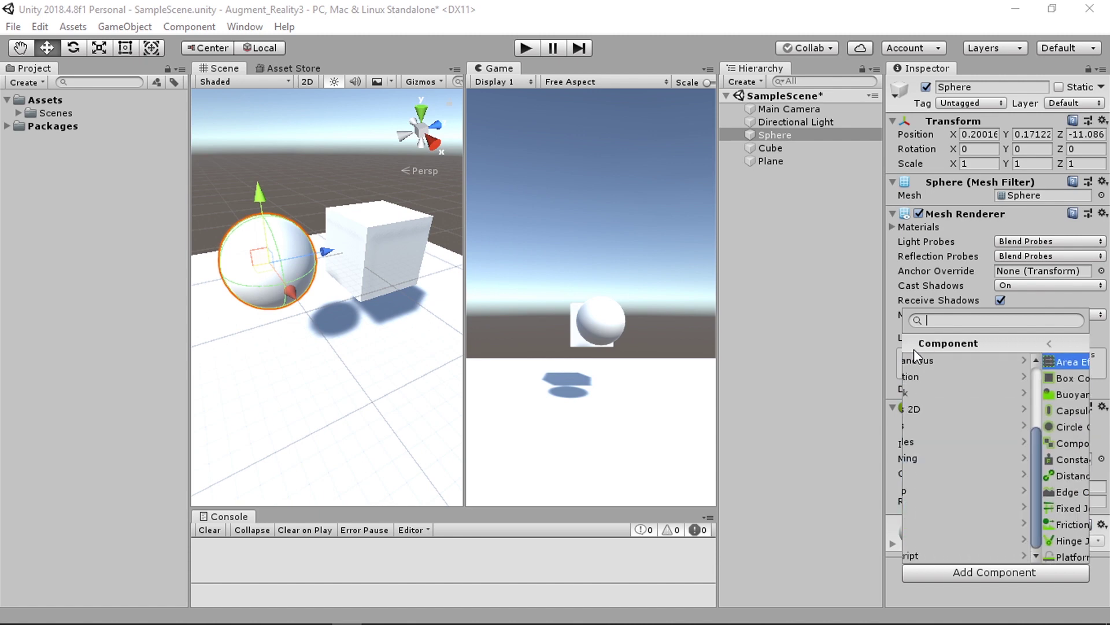
pyautogui.scroll(3, 1001, 505)
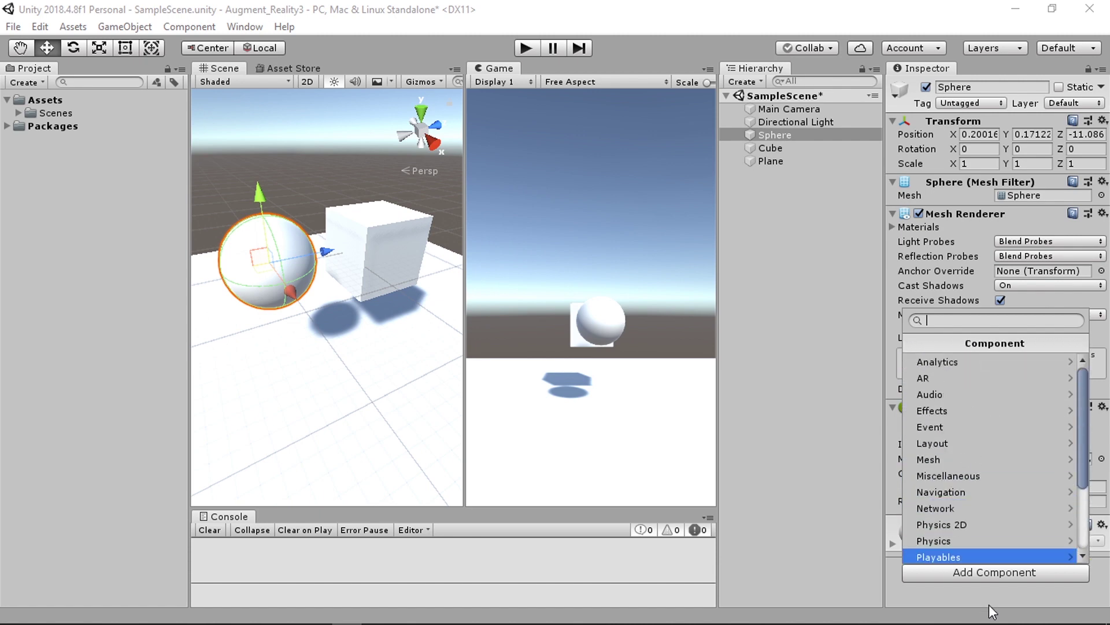
pyautogui.scroll(-3, 973, 538)
pyautogui.scroll(3, 973, 538)
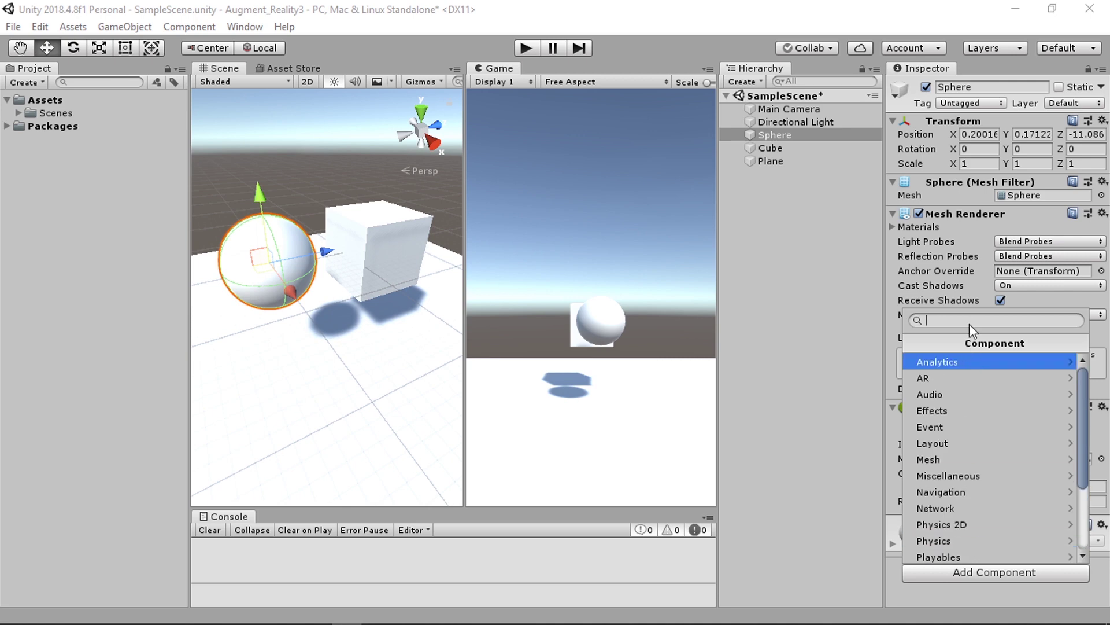
# Step: Search components for "rigi", add a Rigidbody to the sphere, review its settings and deselect the sphere
pyautogui.write('rigi')
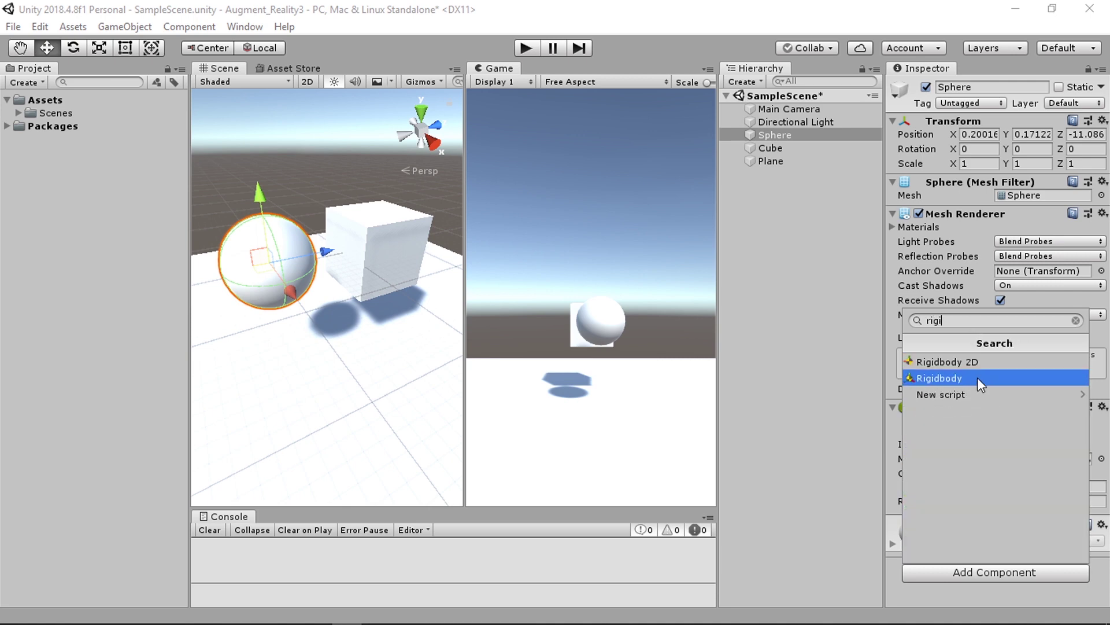
pyautogui.click(977, 377)
pyautogui.scroll(-5, 987, 534)
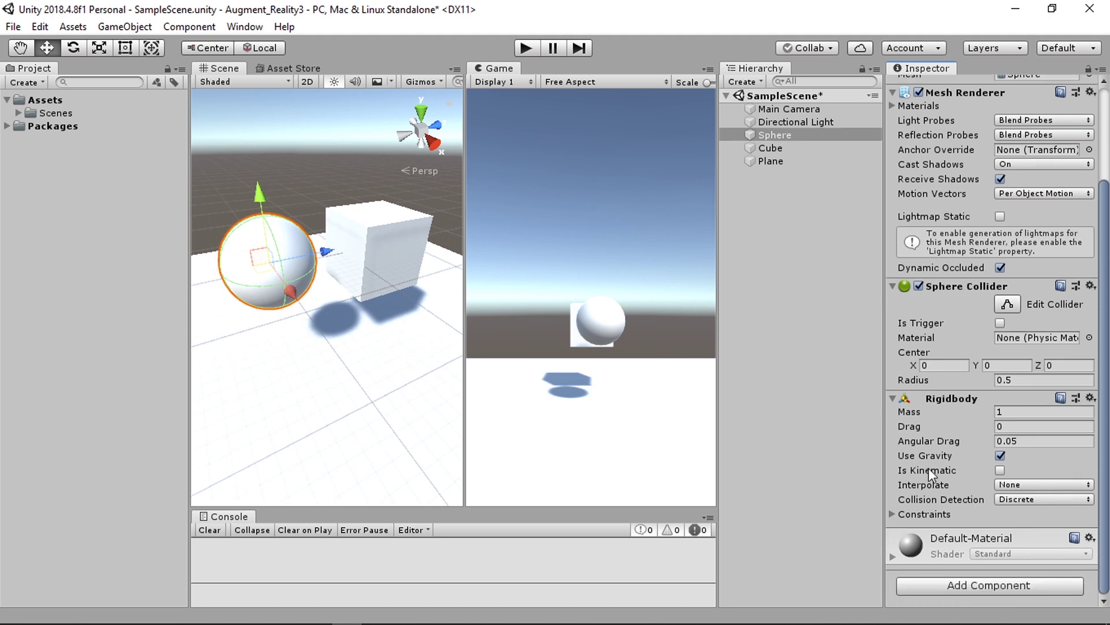
pyautogui.moveTo(364, 322); pyautogui.dragTo(372, 351, button='middle')
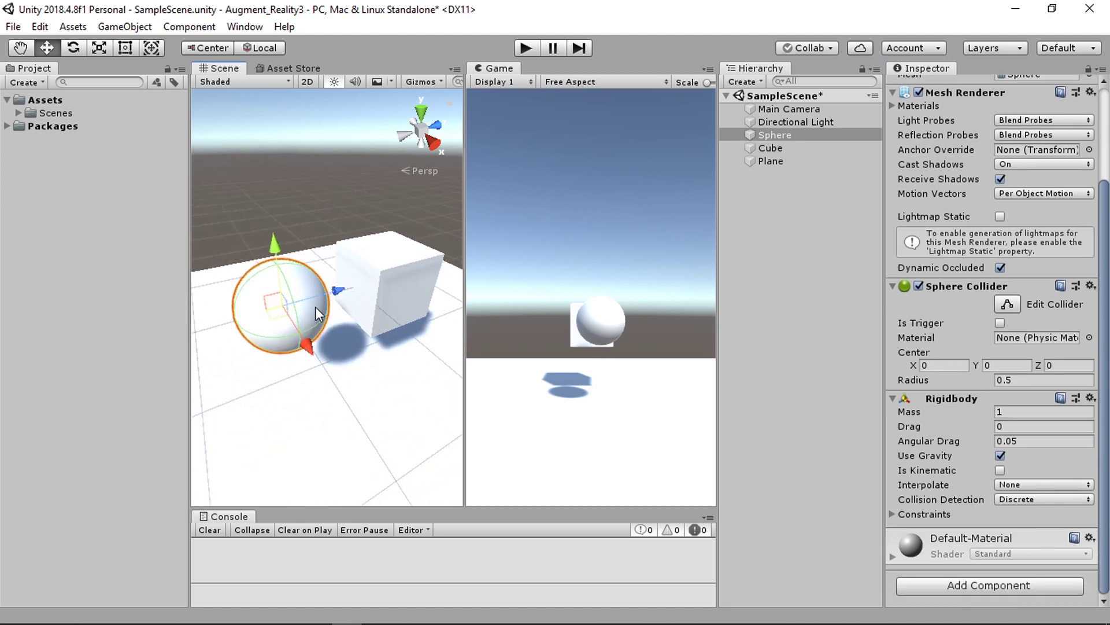
pyautogui.click(379, 232)
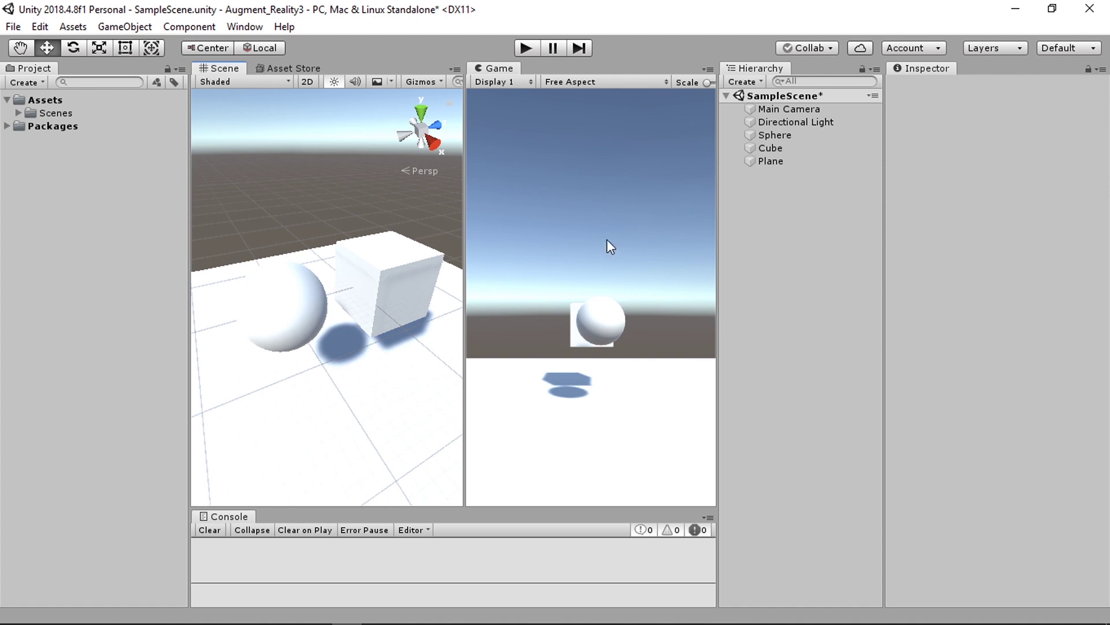
# Step: Run the scene in a maximized Game view to check the Rigidbody physics, stop it and restore the editor layout
pyautogui.click(710, 69)
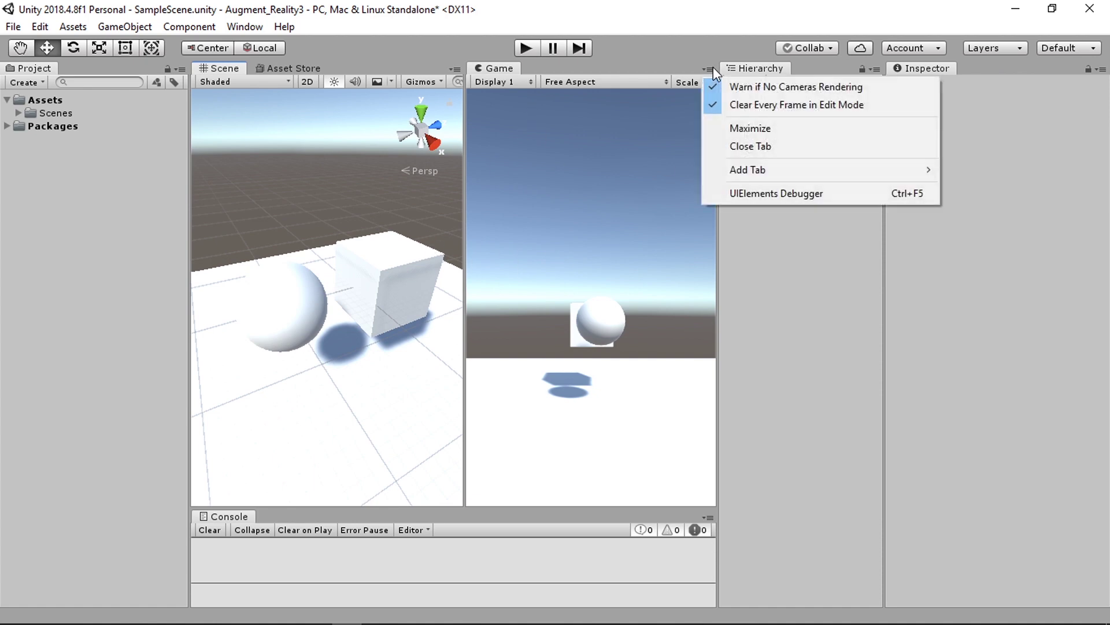
pyautogui.click(717, 126)
pyautogui.click(532, 49)
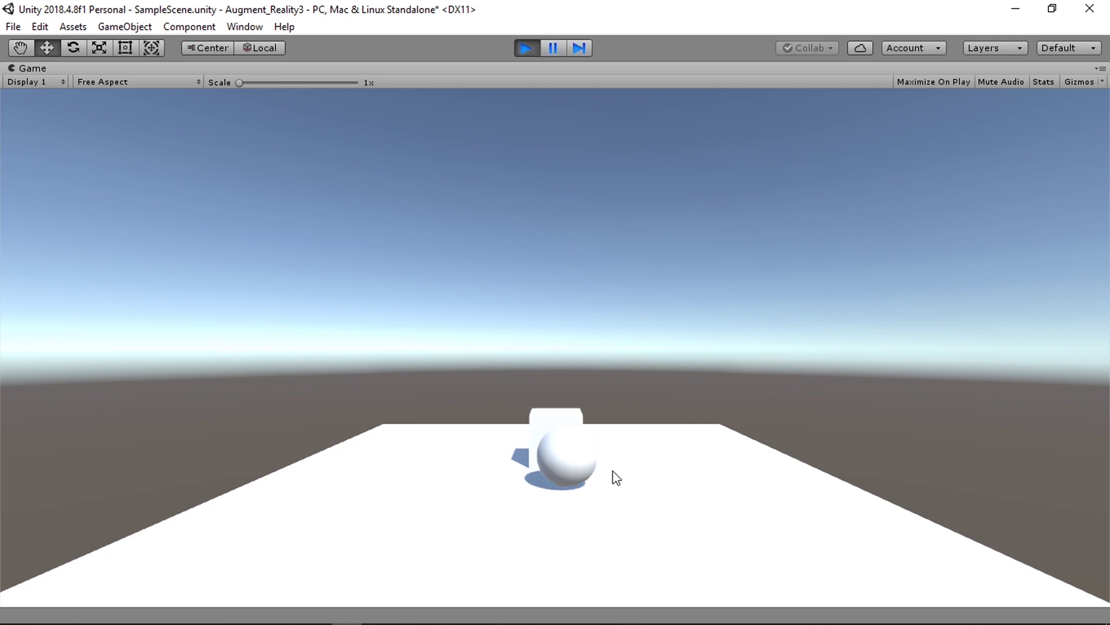
pyautogui.click(527, 49)
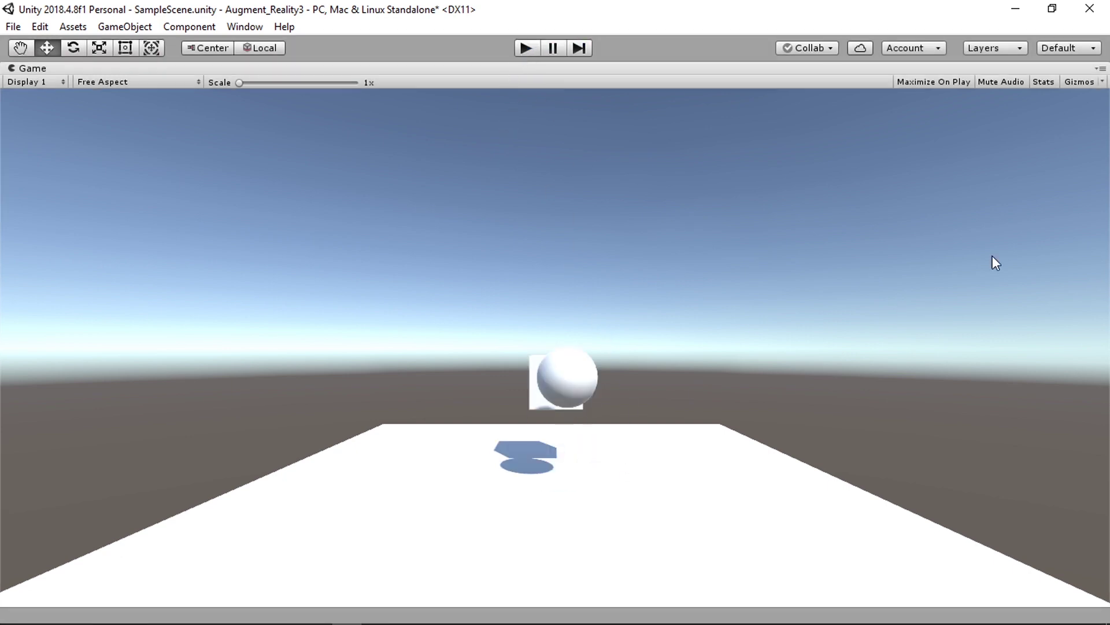
pyautogui.click(1101, 69)
pyautogui.click(1002, 128)
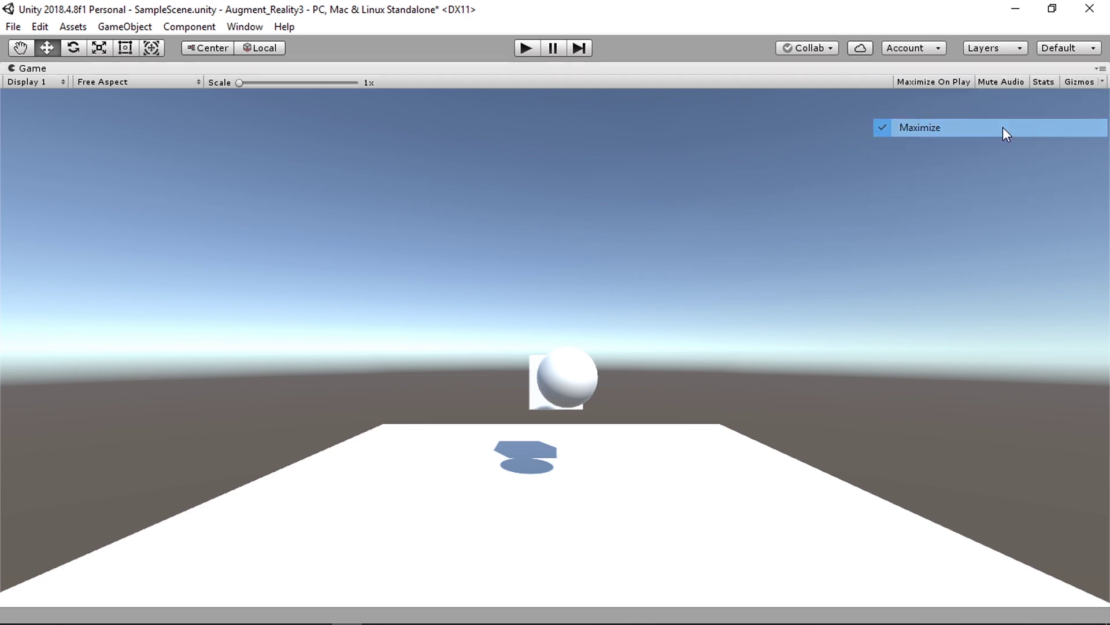
# Step: Select the sphere, examine its Sphere Collider and Rigidbody settings in the Inspector, and deselect it
pyautogui.moveTo(380, 289); pyautogui.dragTo(396, 325, button='middle')
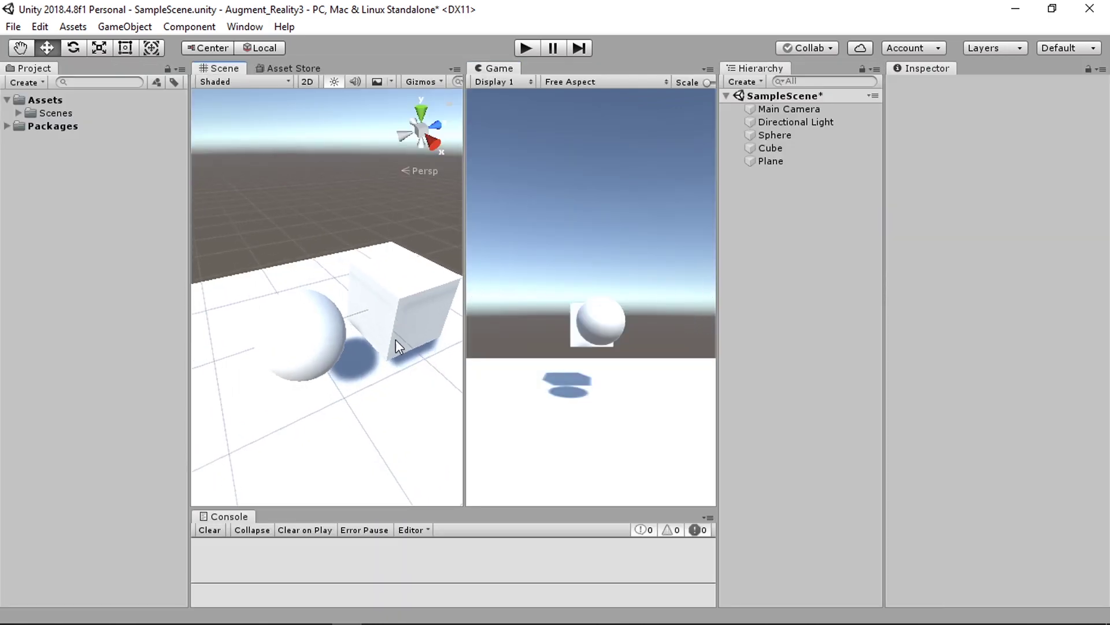
pyautogui.click(328, 338)
pyautogui.scroll(-3, 1007, 451)
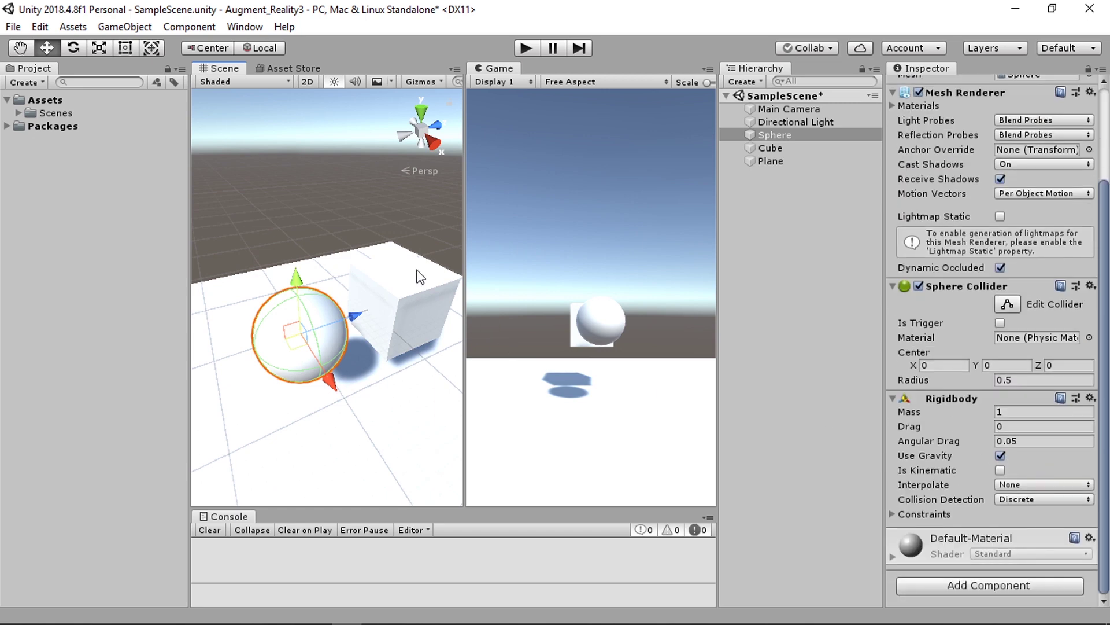
pyautogui.click(384, 328)
# Step: Replay the scene in the maximized Game view at about 1.19x scale, stop it and return to the normal layout
pyautogui.click(706, 68)
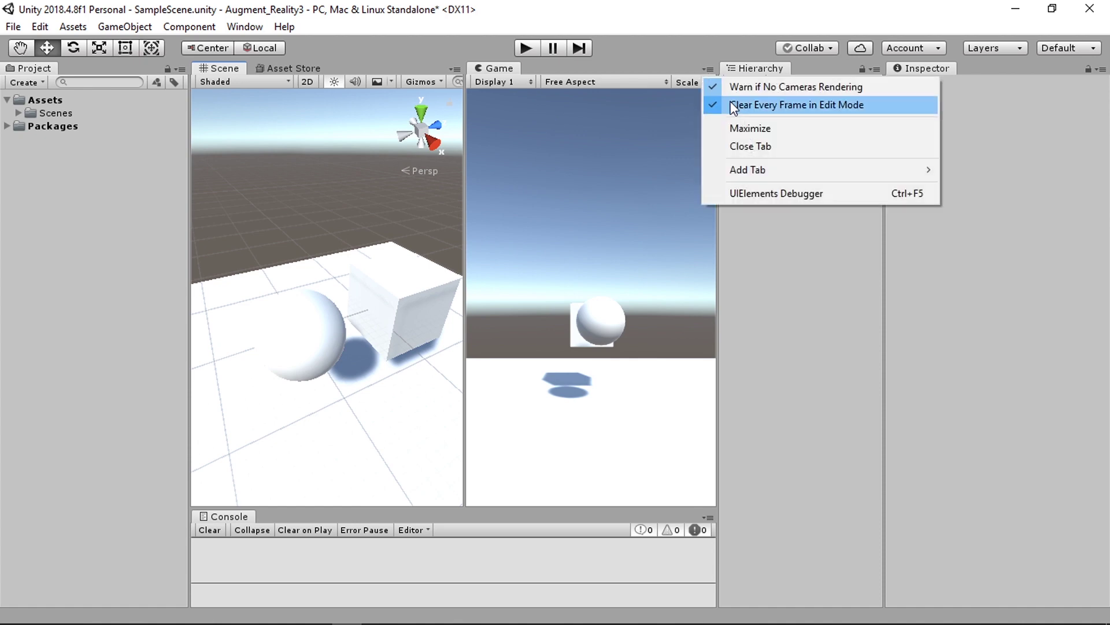
pyautogui.click(739, 128)
pyautogui.scroll(2, 555, 347)
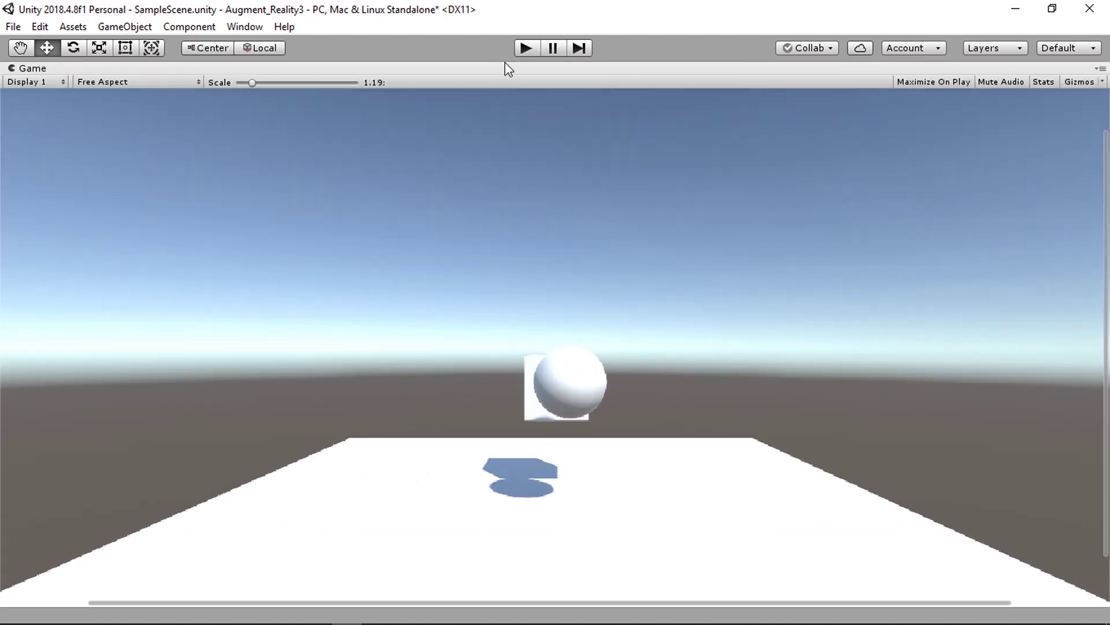
pyautogui.click(524, 48)
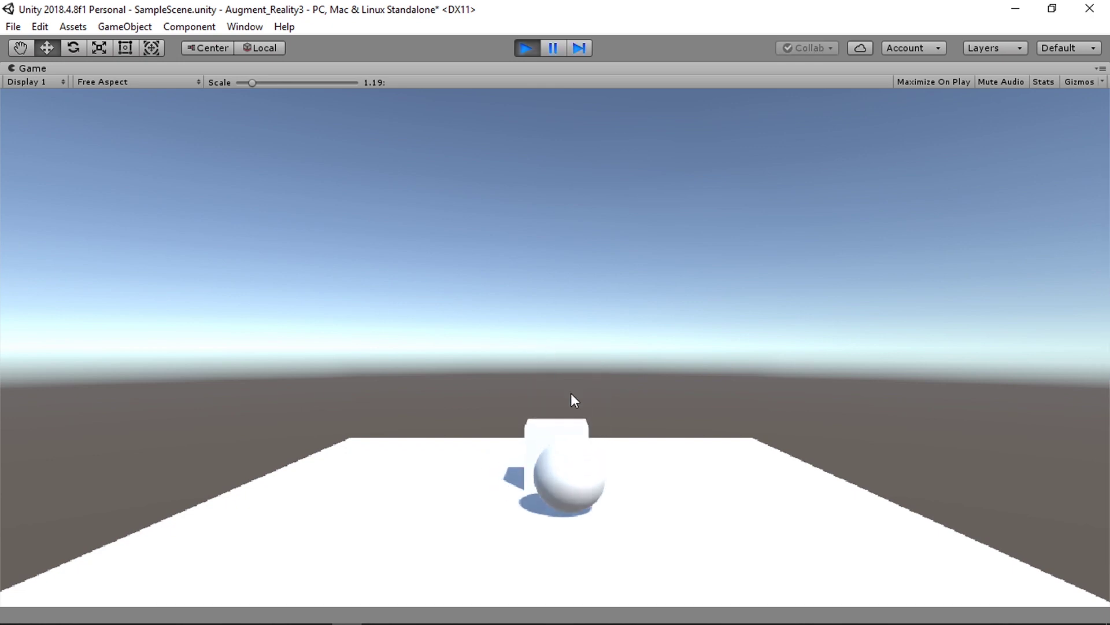
pyautogui.click(526, 48)
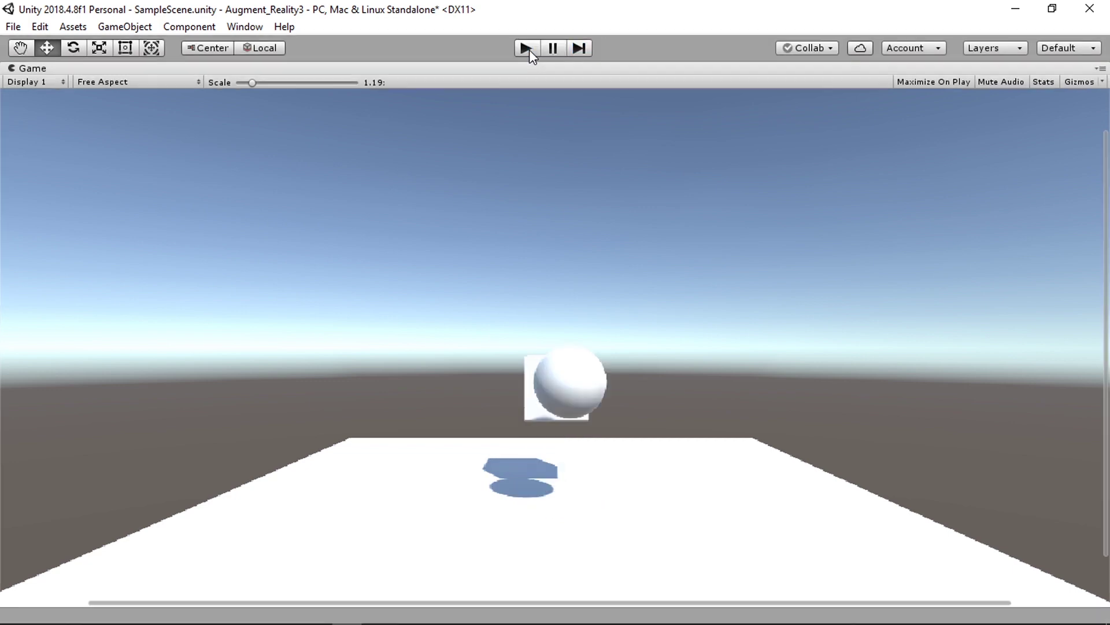
pyautogui.click(1101, 68)
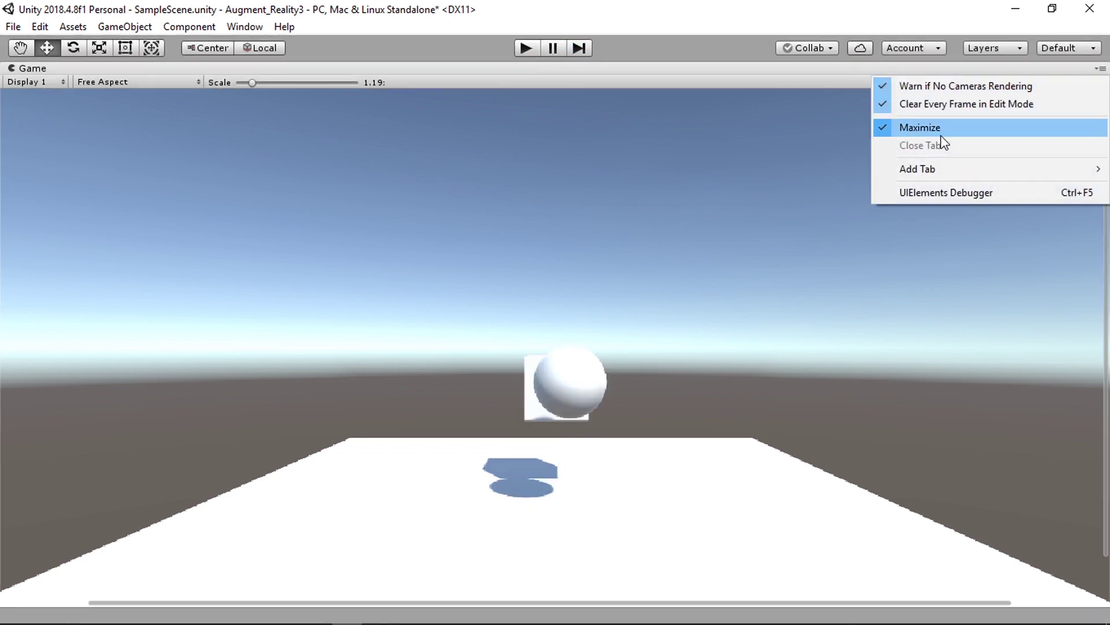
pyautogui.click(929, 128)
# Step: Examine the sphere's components, deselect it, and look over the sphere, cube and whole plane in the Scene view
pyautogui.moveTo(322, 282); pyautogui.dragTo(327, 304, button='middle')
pyautogui.click(382, 315)
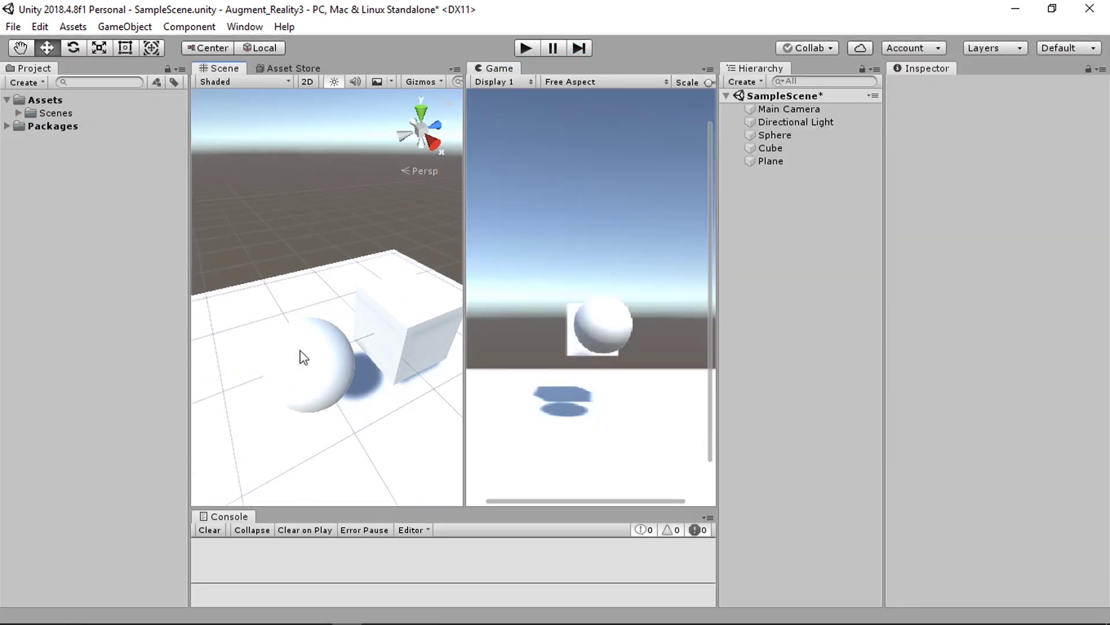
pyautogui.click(307, 371)
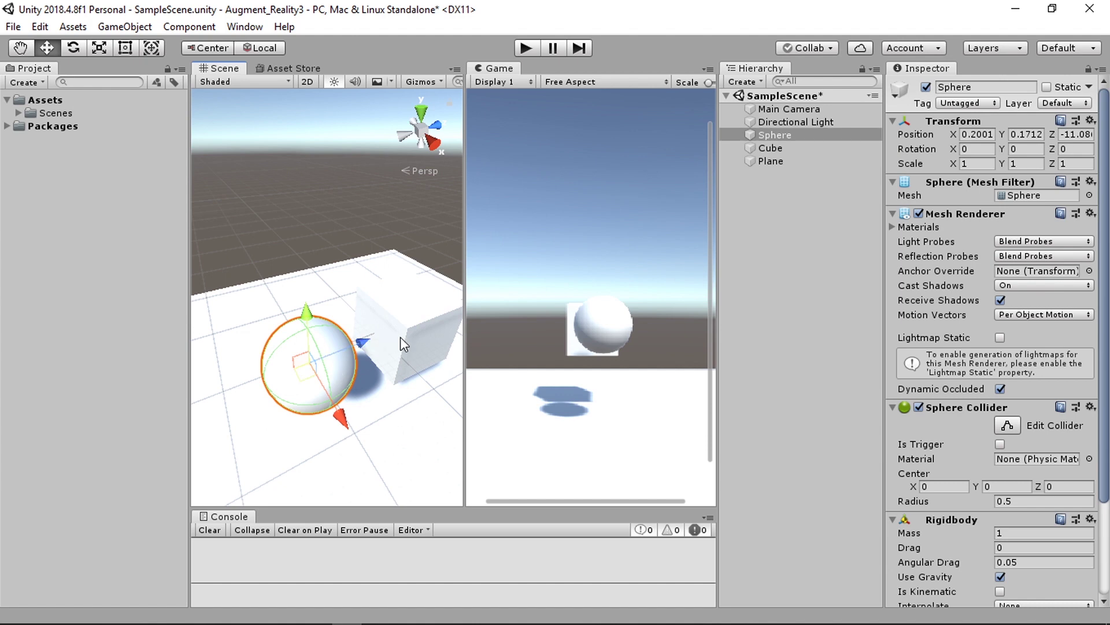
pyautogui.click(334, 244)
pyautogui.scroll(-4, 359, 336)
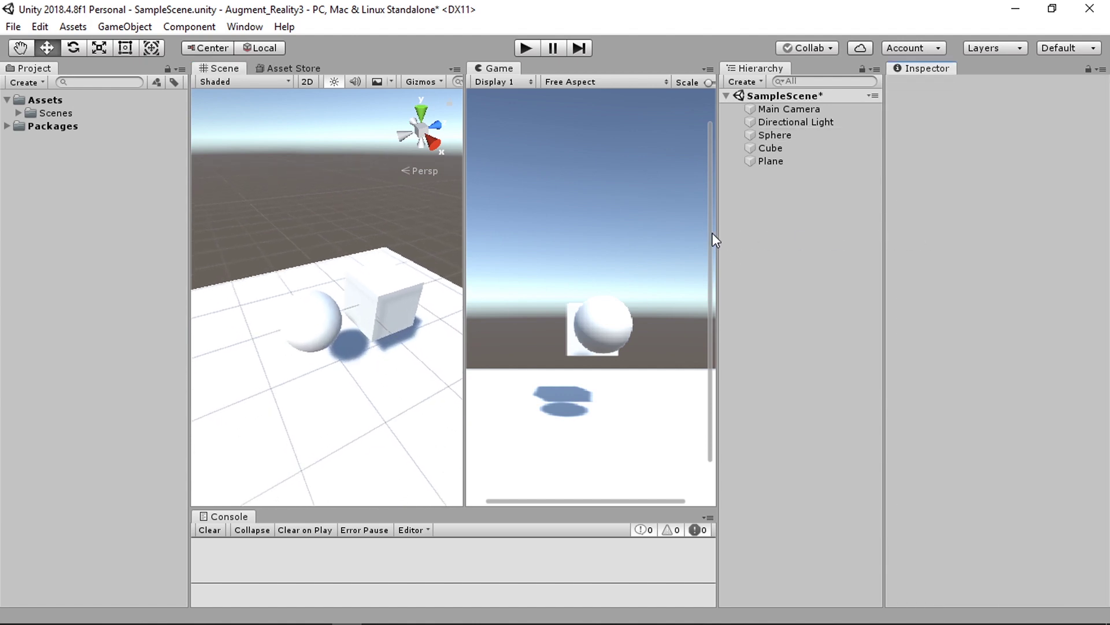
pyautogui.scroll(-3, 605, 391)
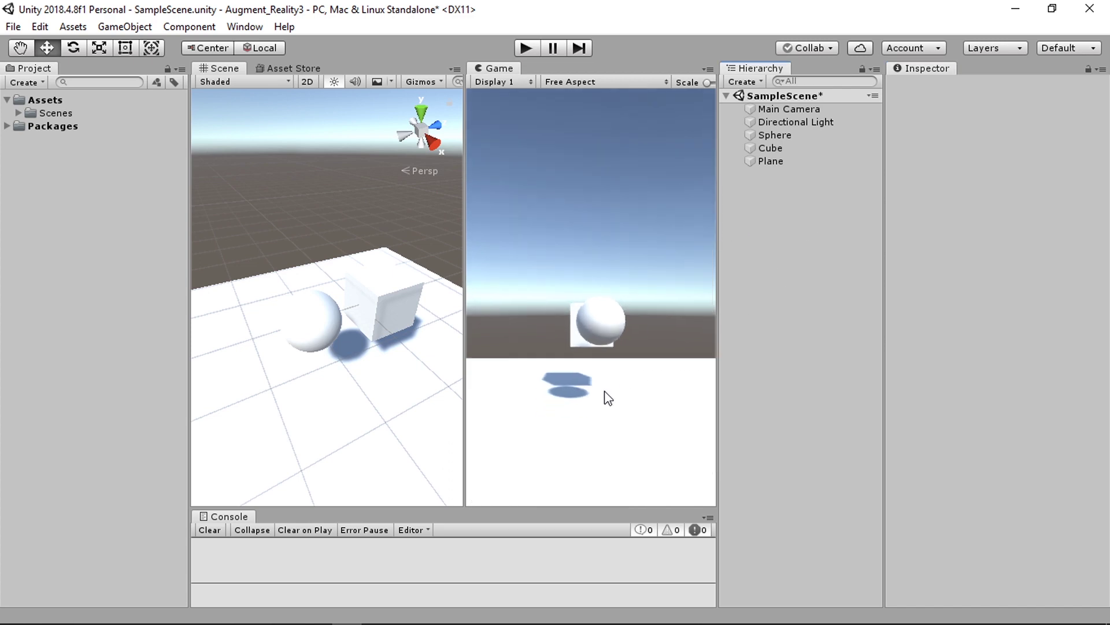
pyautogui.moveTo(350, 317); pyautogui.dragTo(370, 366, button='middle')
pyautogui.scroll(-5, 347, 373)
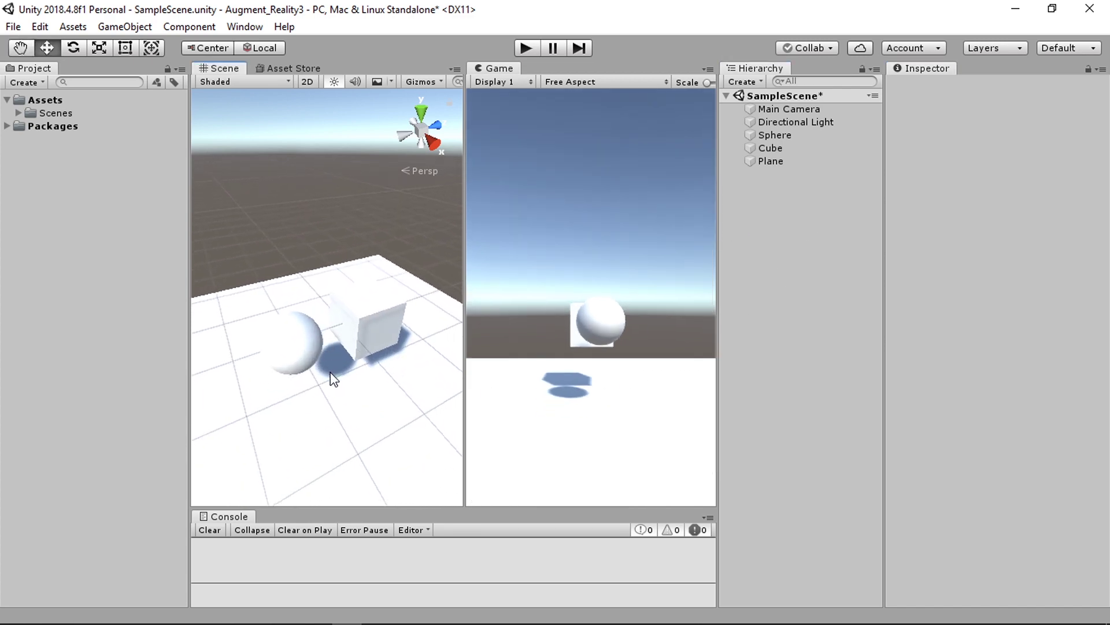
pyautogui.scroll(-5, 335, 378)
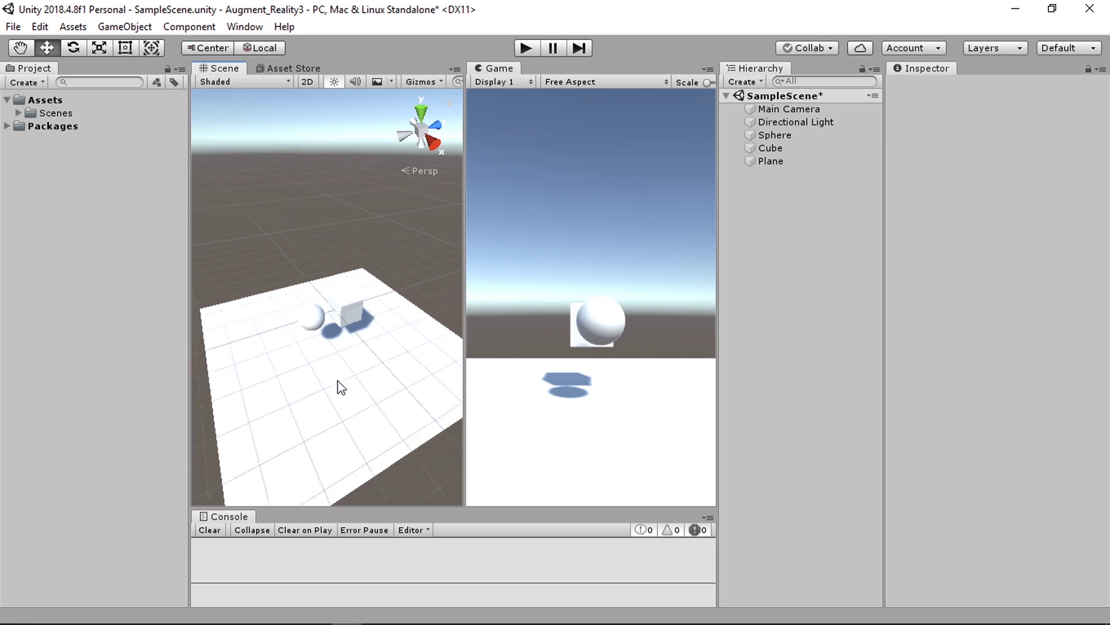
pyautogui.keyDown('alt'); pyautogui.moveTo(340, 382); pyautogui.dragTo(343, 345); pyautogui.keyUp('alt')
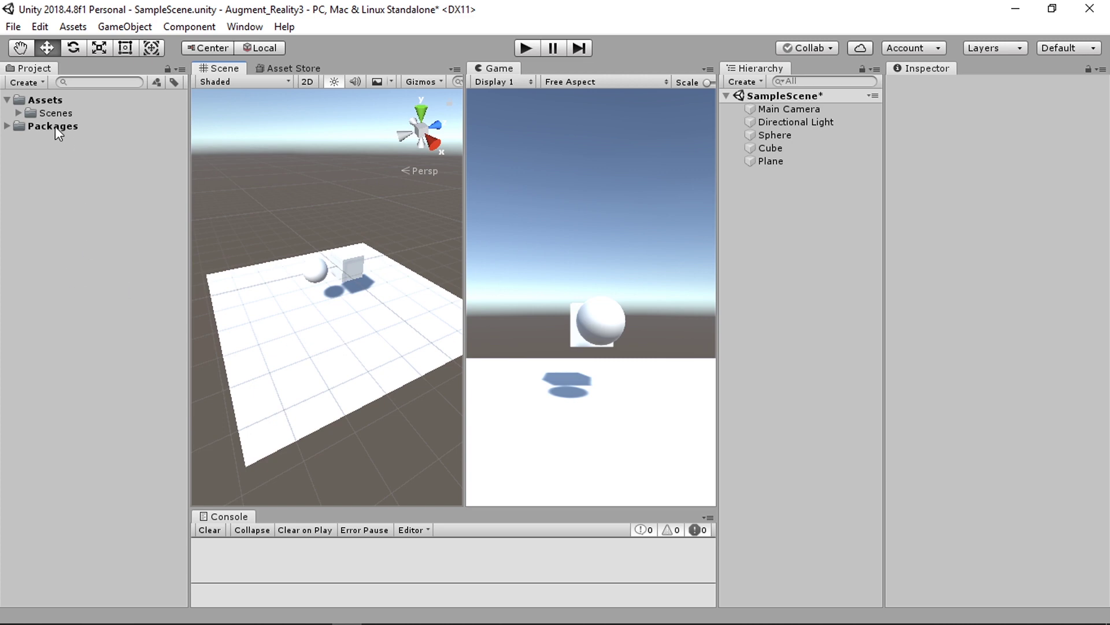
# Step: Browse the asset types that can be created in the Assets folder without creating one
pyautogui.click(36, 99)
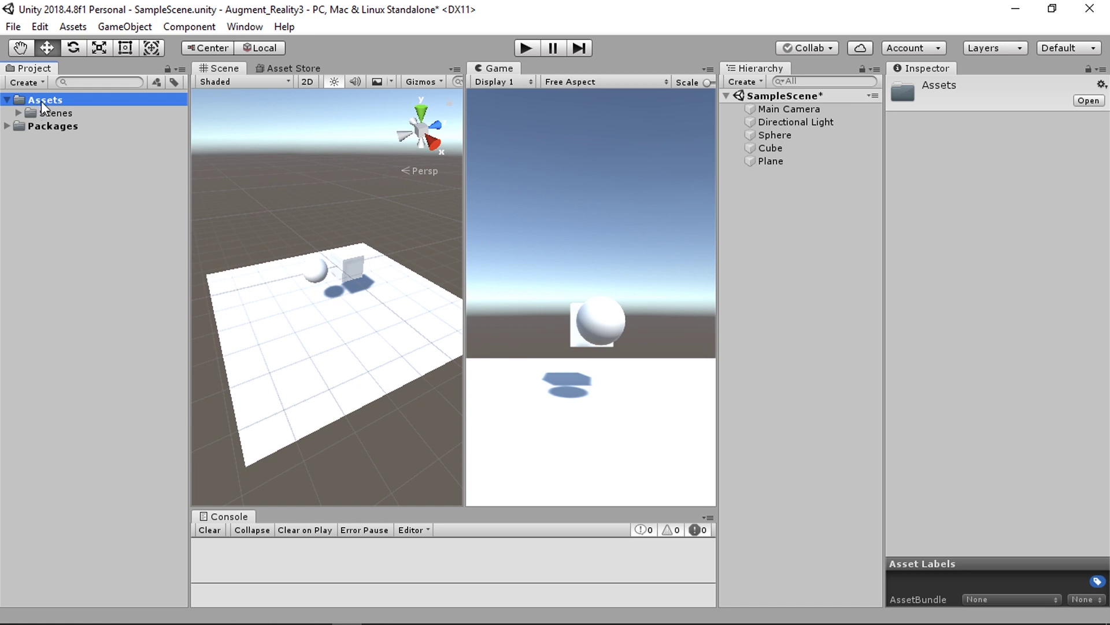
pyautogui.rightClick(50, 104)
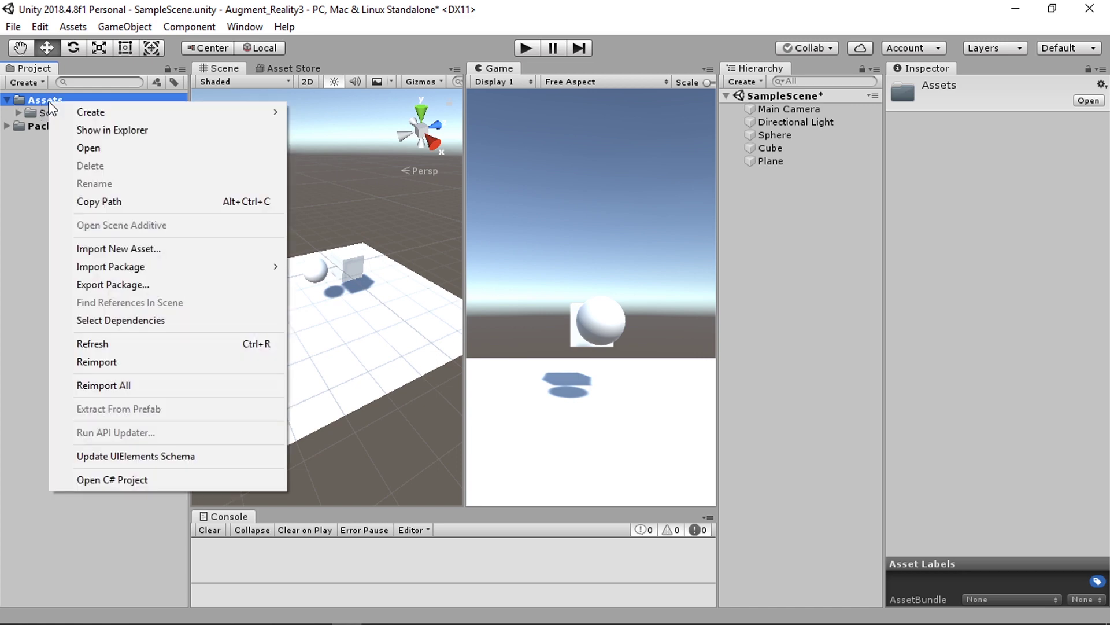
pyautogui.moveTo(61, 112)
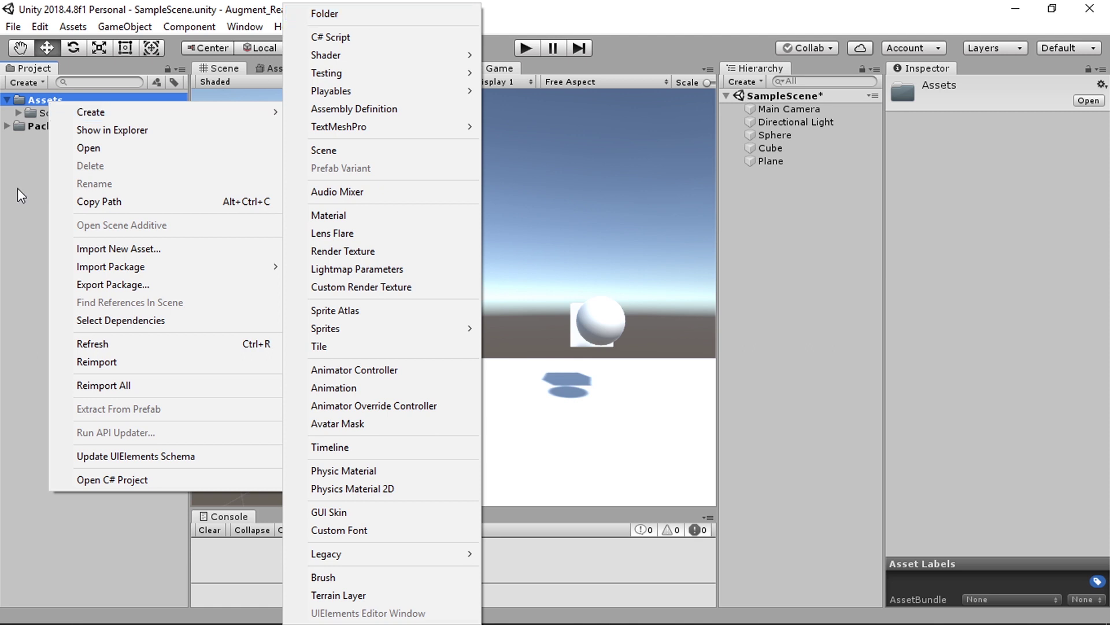
pyautogui.click(3, 254)
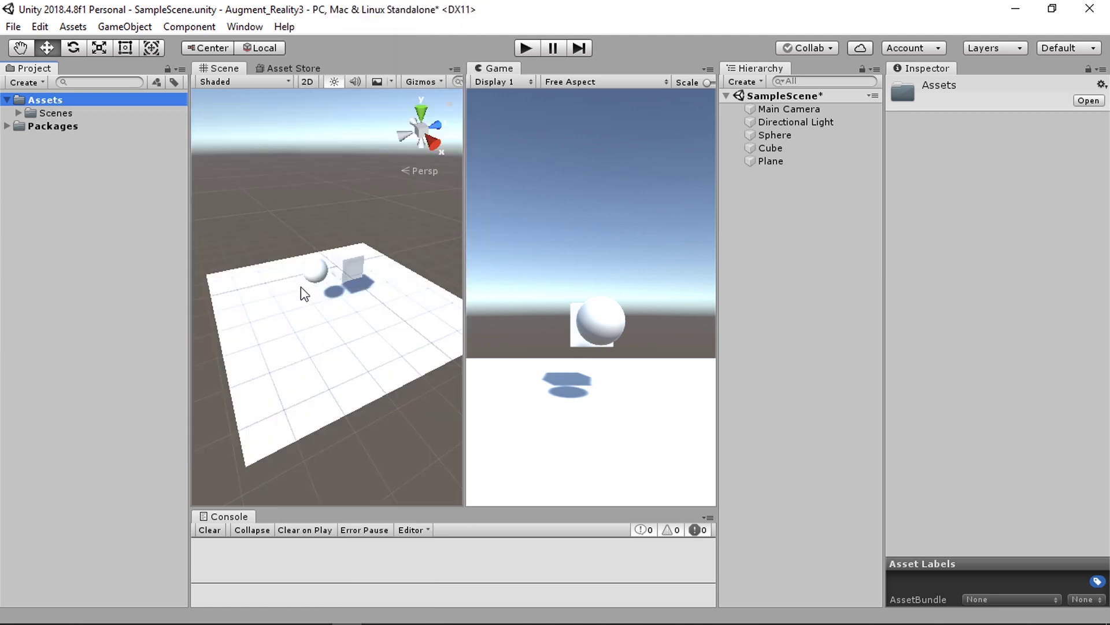
pyautogui.moveTo(303, 292); pyautogui.dragTo(282, 272, button='middle')
pyautogui.scroll(5, 331, 301)
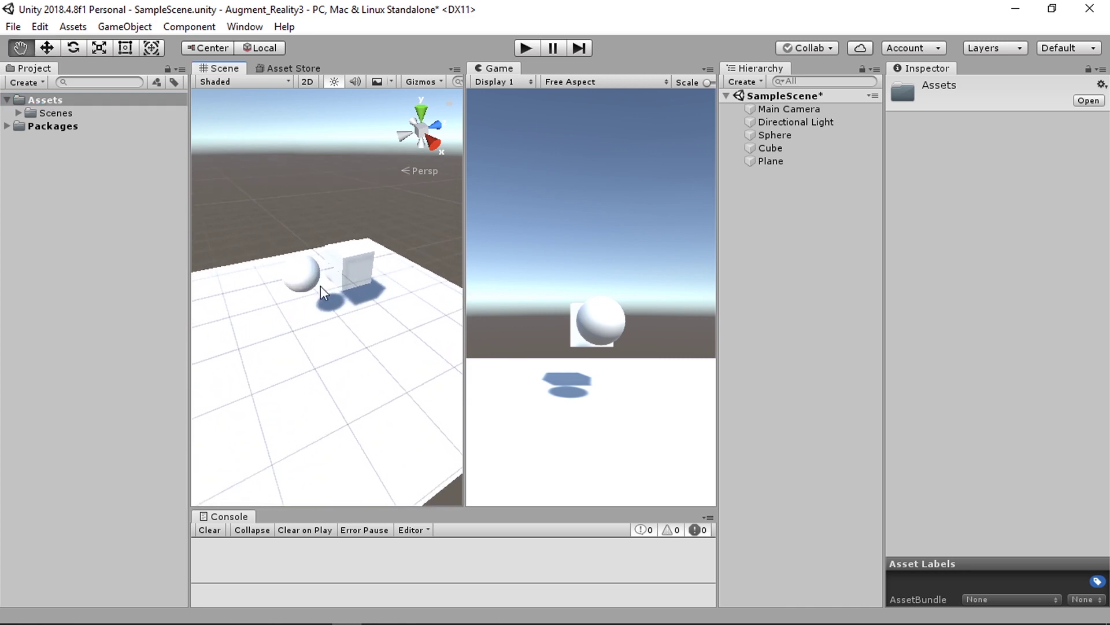
pyautogui.scroll(4, 321, 286)
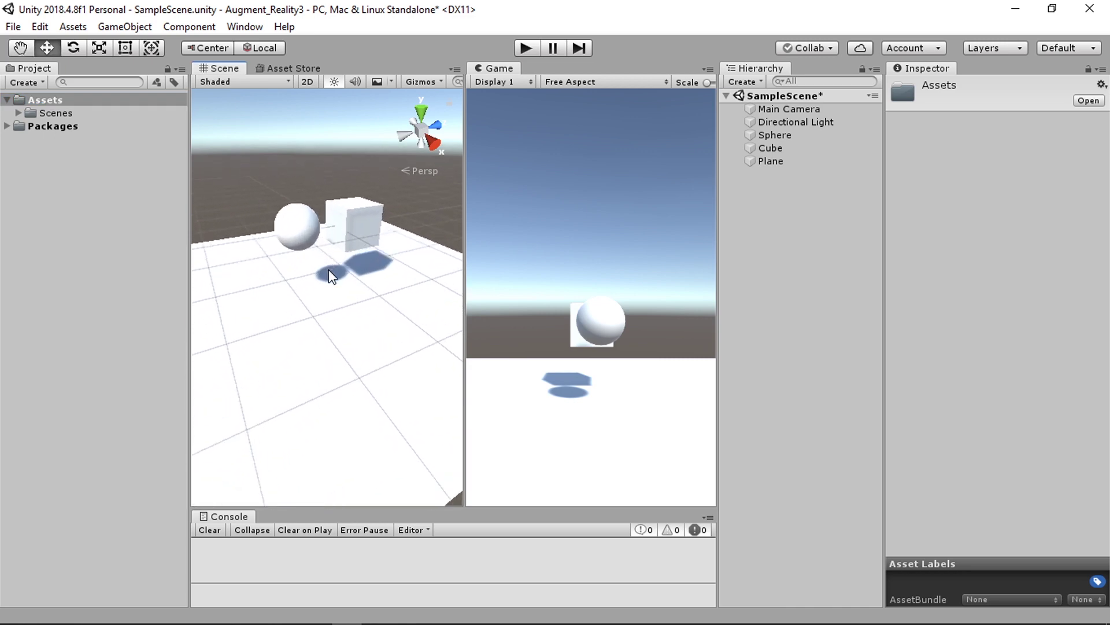
pyautogui.moveTo(321, 286); pyautogui.dragTo(315, 311, button='middle')
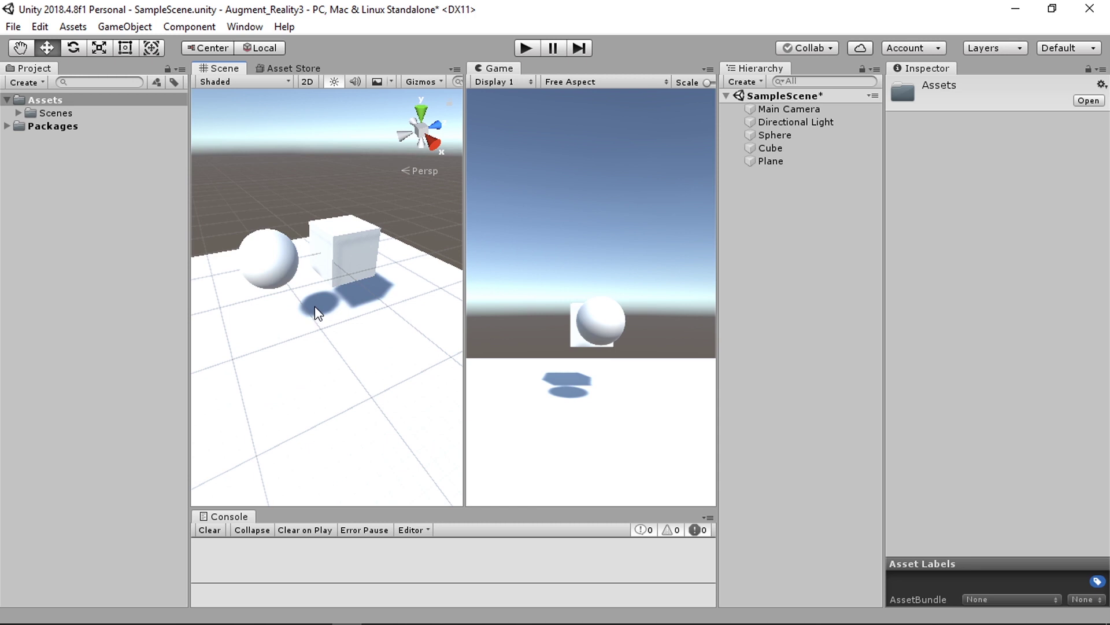
pyautogui.keyDown('alt'); pyautogui.moveTo(317, 311); pyautogui.dragTo(307, 307); pyautogui.keyUp('alt')
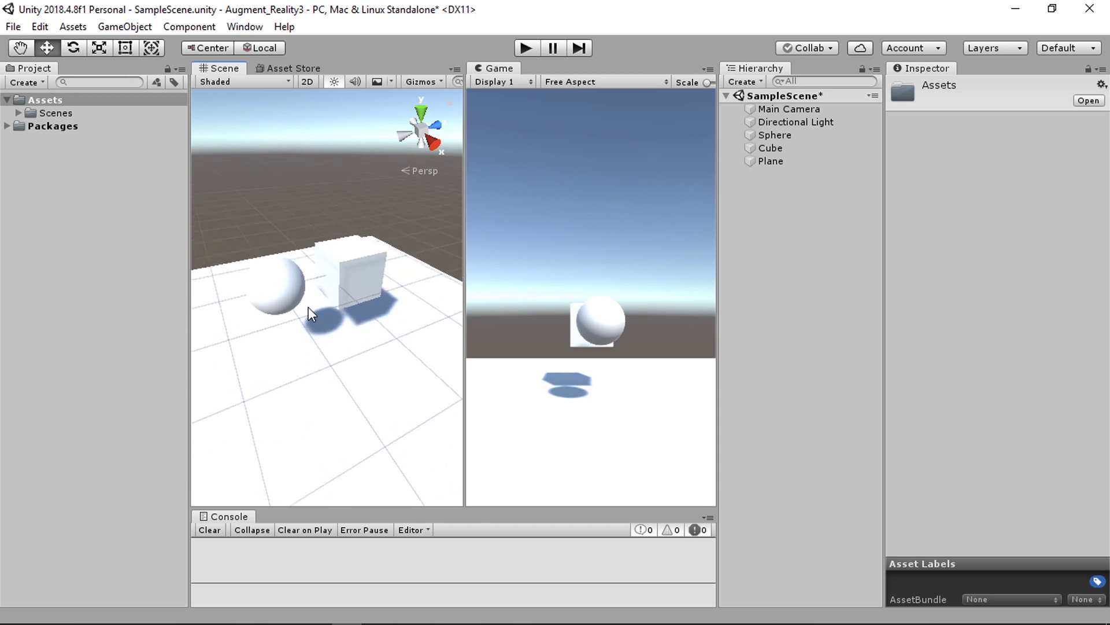
pyautogui.click(365, 196)
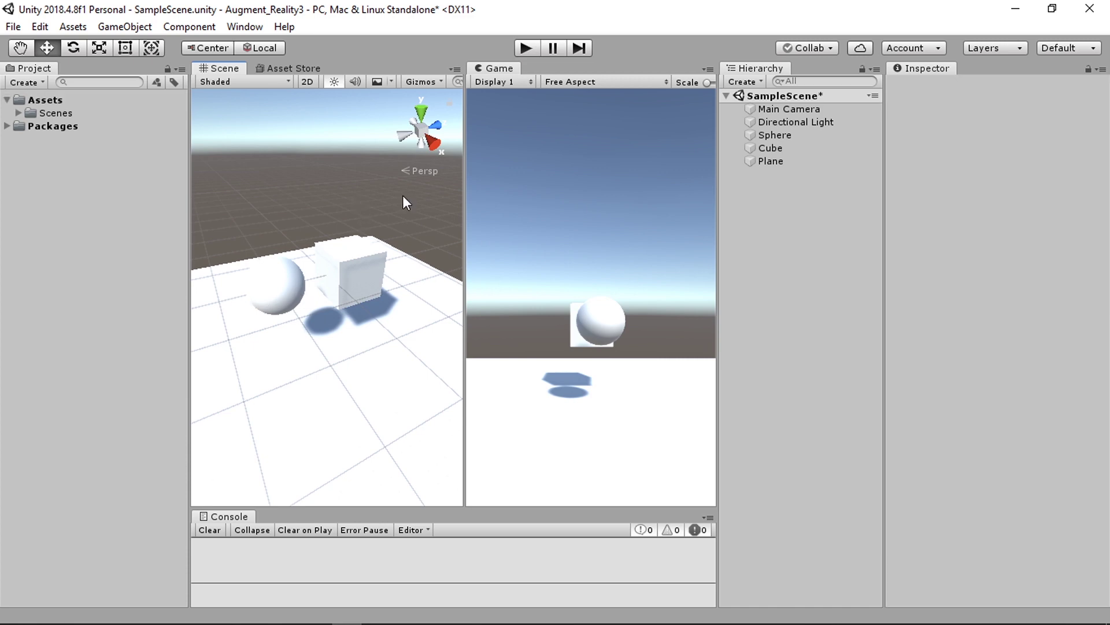
# Step: Delete the sphere, cube and plane from SampleScene, keeping only the Main Camera and Directional Light
pyautogui.click(760, 136)
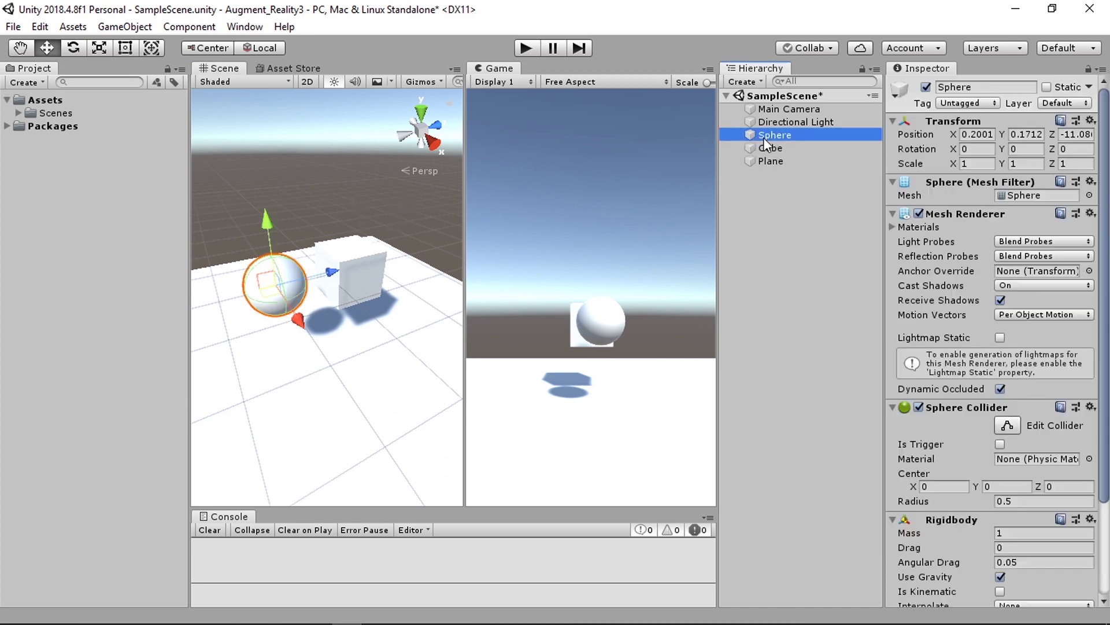
pyautogui.press('Delete')
pyautogui.click(765, 134)
pyautogui.press('Delete')
pyautogui.click(769, 136)
pyautogui.press('Delete')
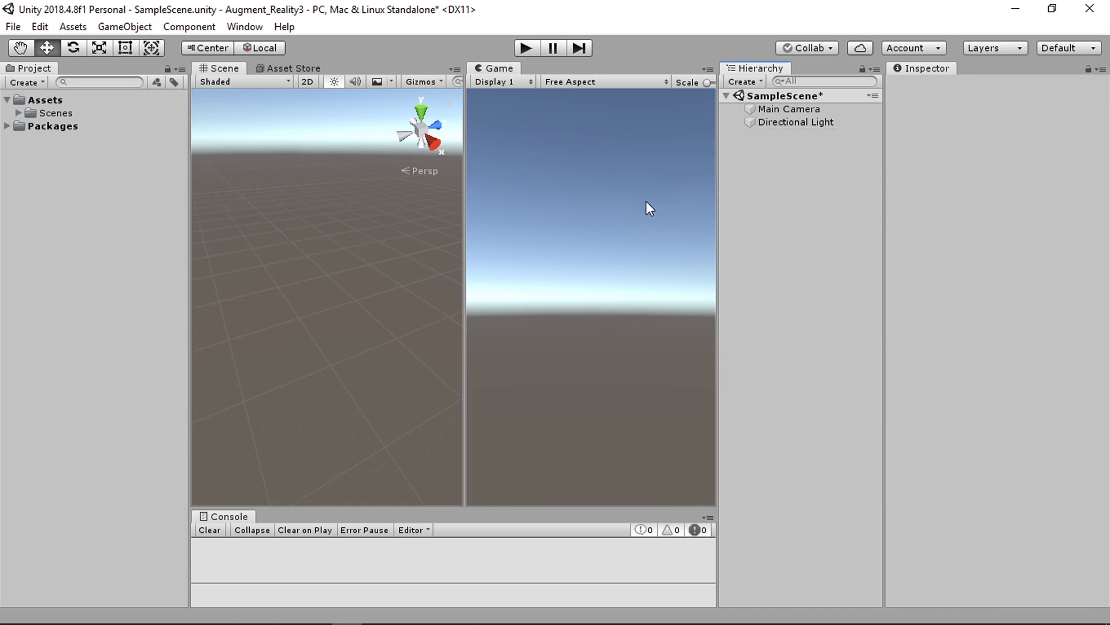
# Step: Save the emptied SampleScene with the Move tool active
pyautogui.press('q')
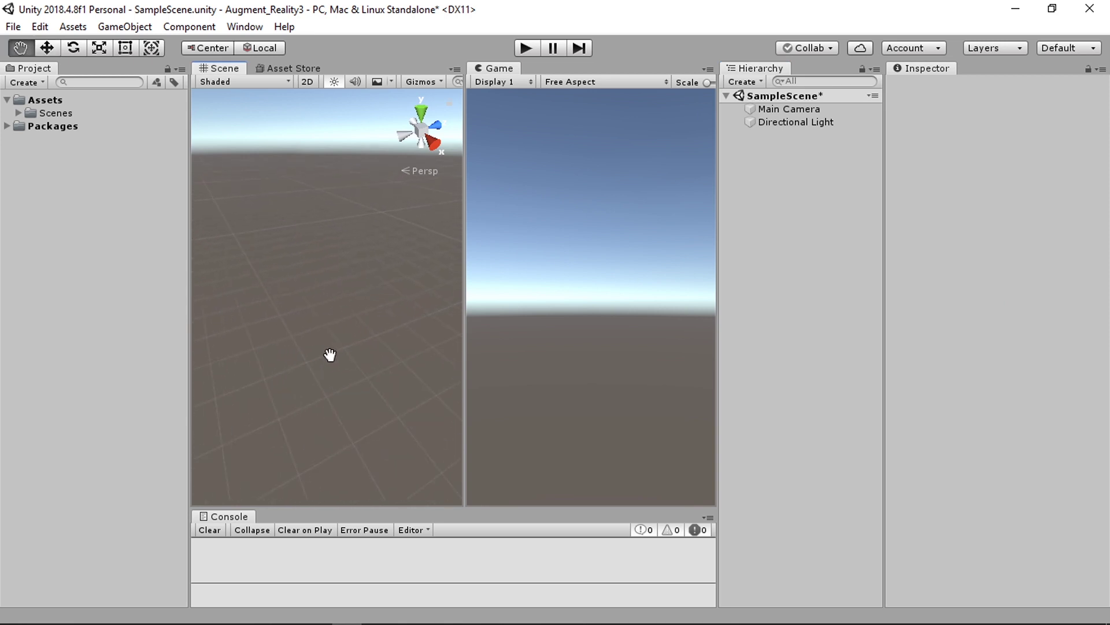
pyautogui.press('w')
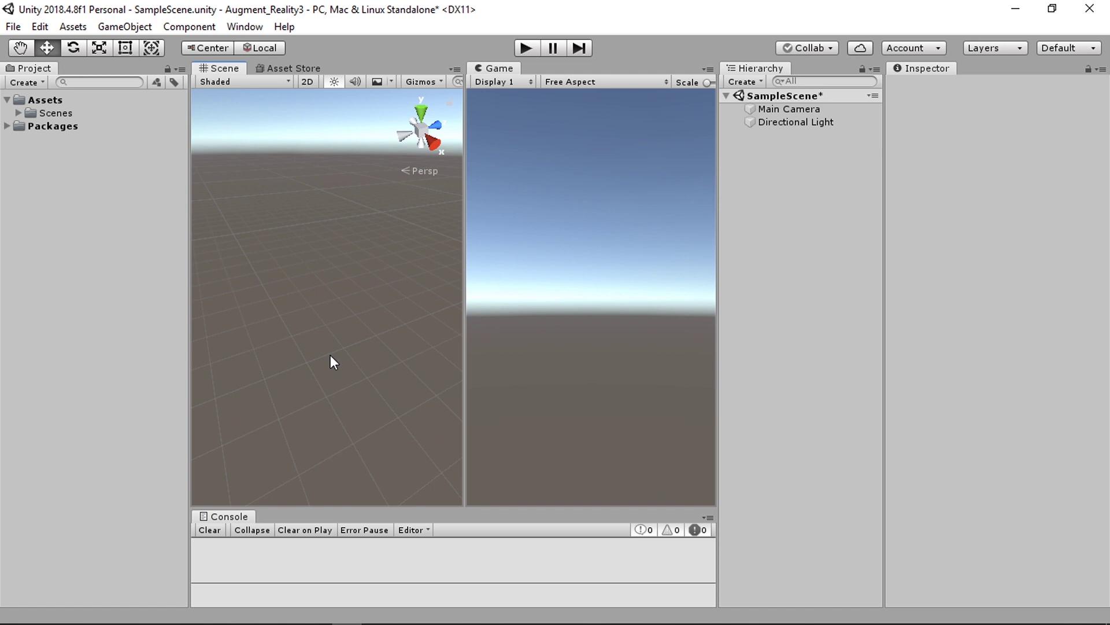
pyautogui.hotkey('ctrl', 's')
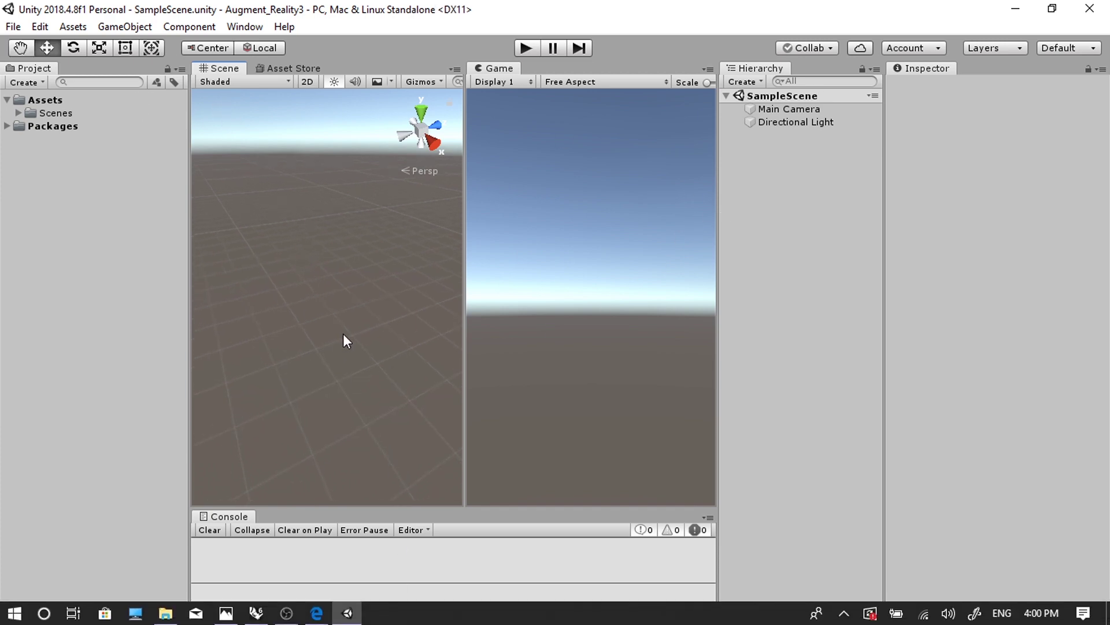
# Step: Open the Build Settings and shift the window clear of the Project panel to view the platform list
pyautogui.click(13, 27)
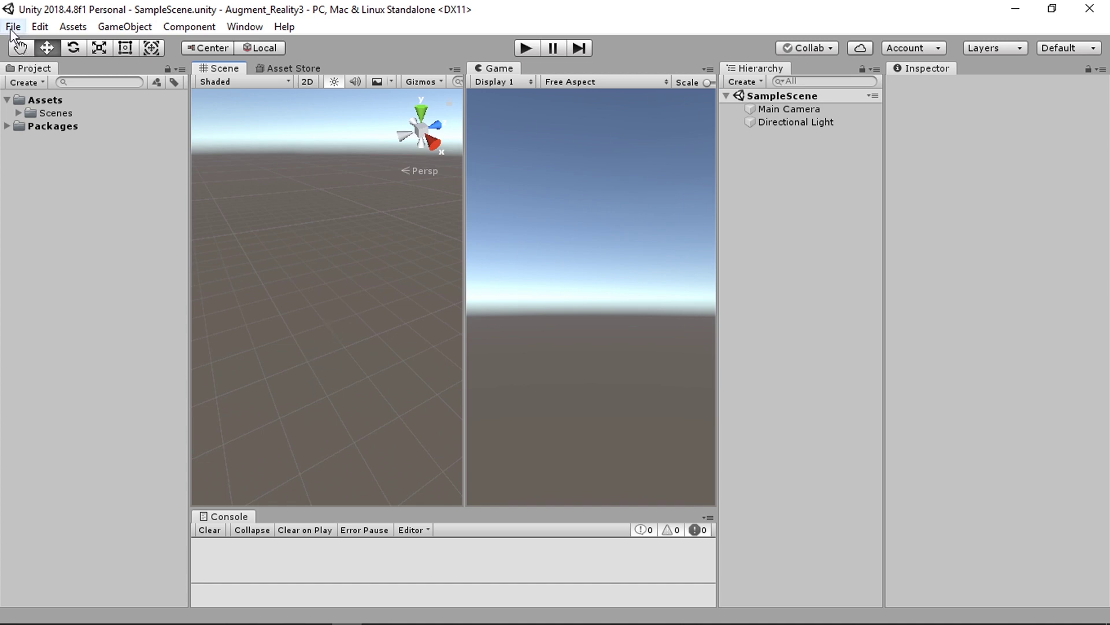
pyautogui.click(57, 189)
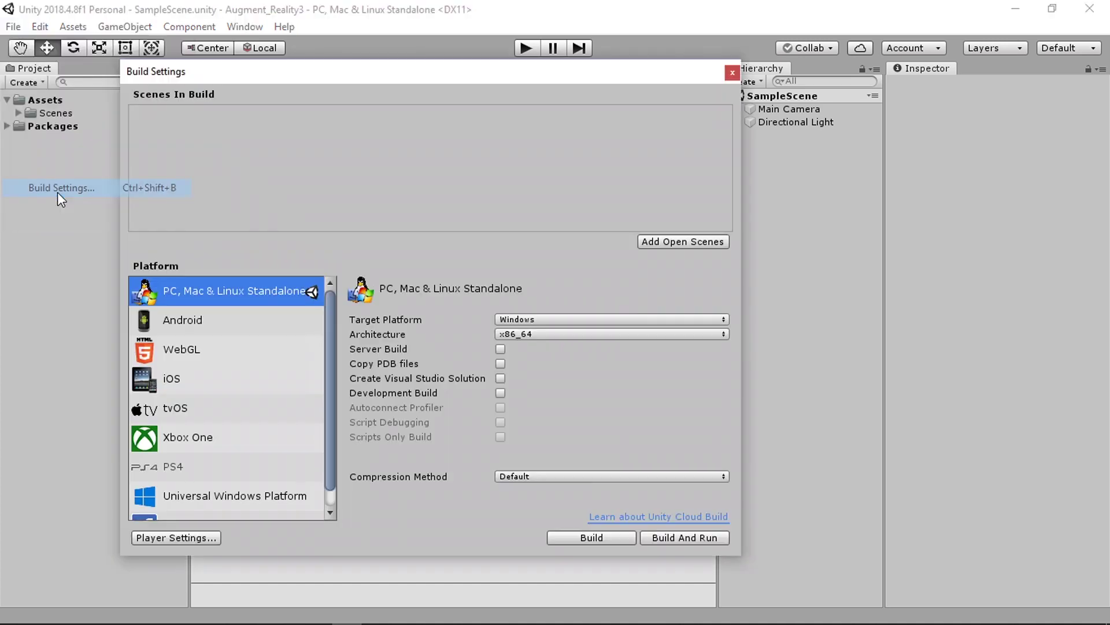
pyautogui.moveTo(295, 75); pyautogui.dragTo(353, 81)
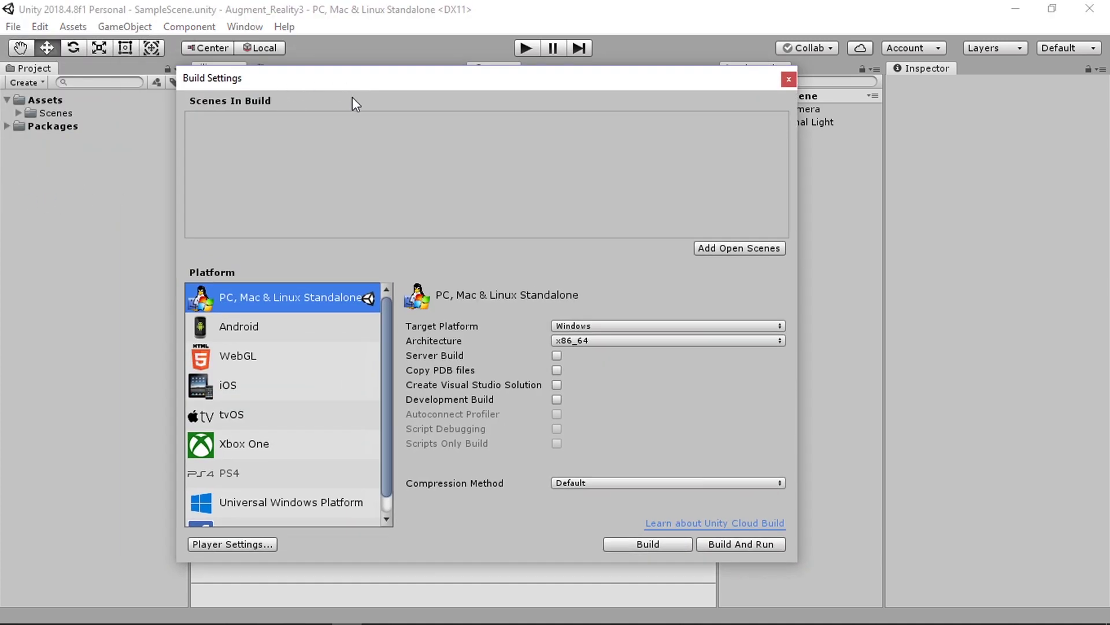
# Step: Switch the project's build platform from PC, Mac & Linux Standalone to Android
pyautogui.click(243, 328)
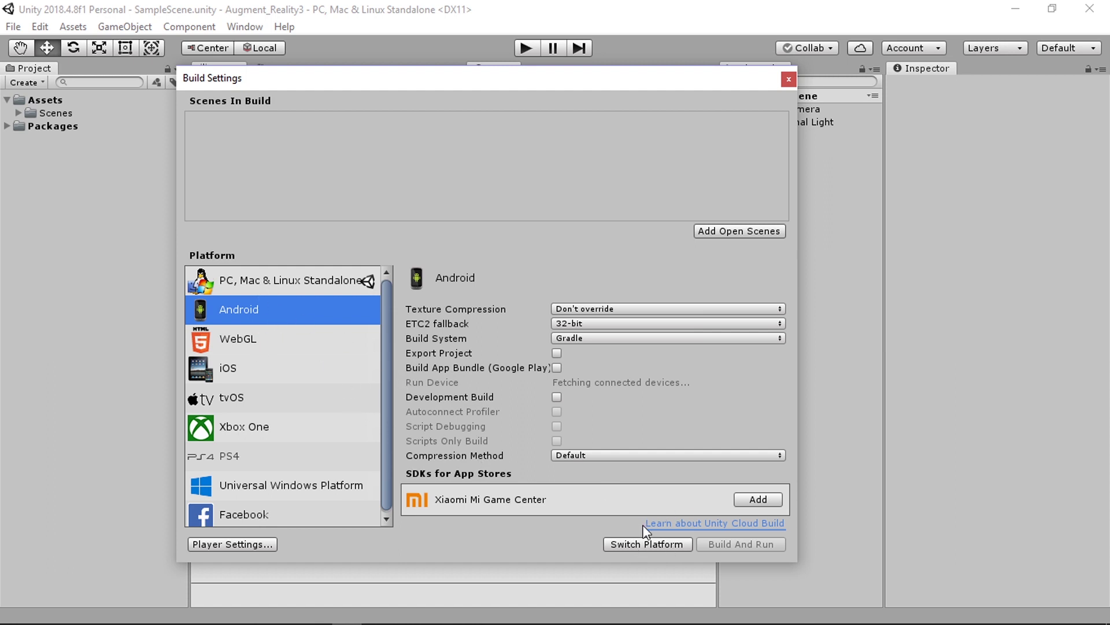
pyautogui.click(640, 546)
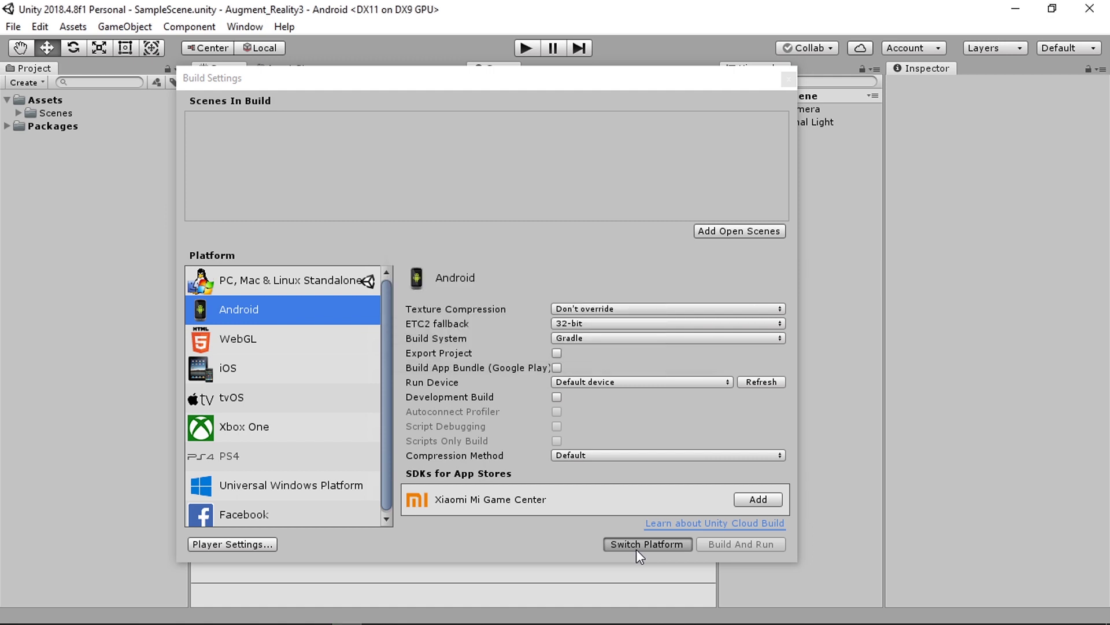
pyautogui.click(637, 546)
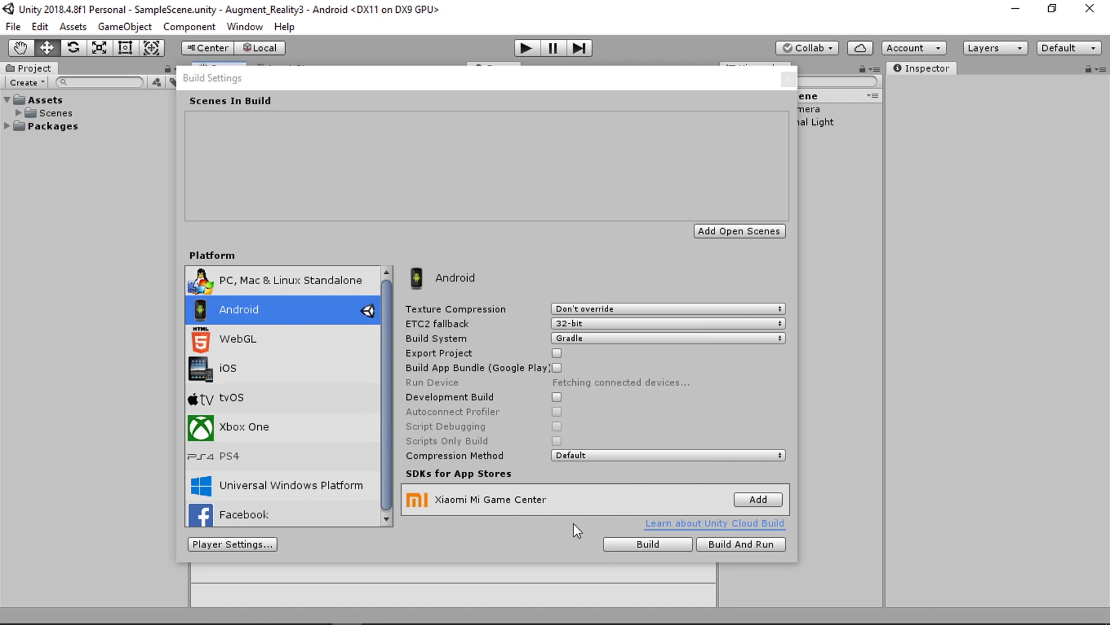
# Step: Enable Vuforia Augmented Reality support in the Android player's XR Settings and close the Build Settings
pyautogui.click(217, 544)
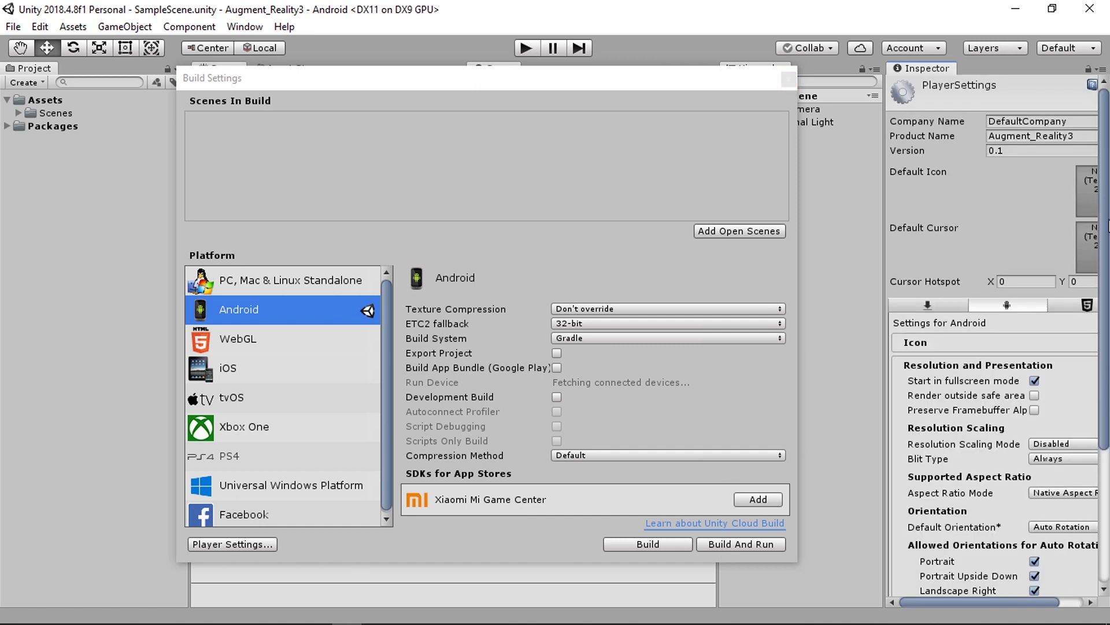
pyautogui.scroll(-5, 992, 347)
pyautogui.scroll(-3, 992, 347)
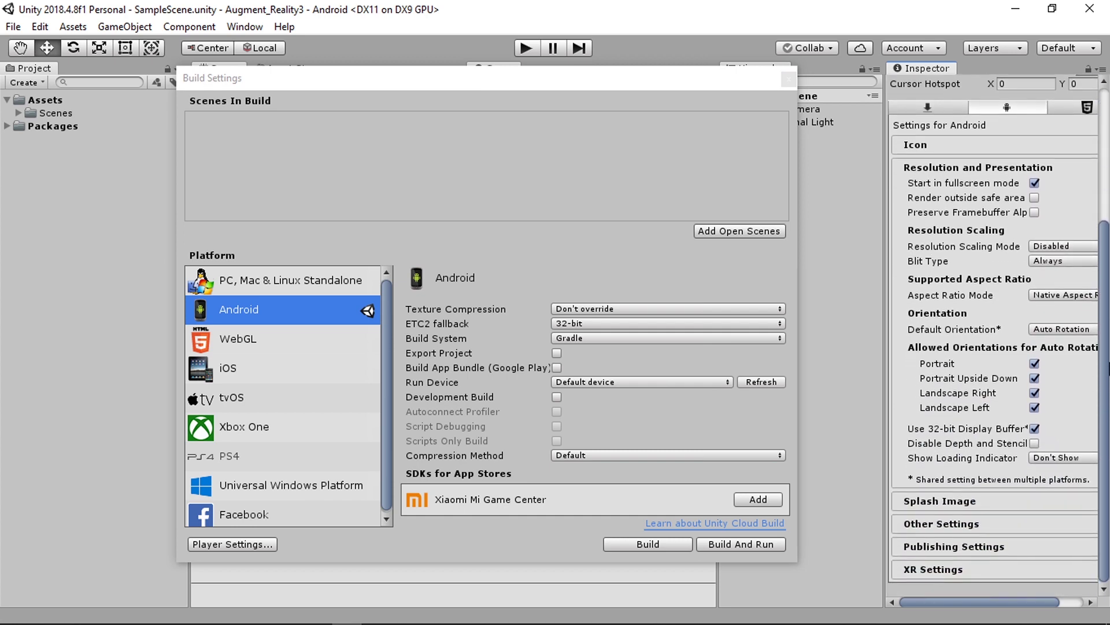
pyautogui.click(919, 569)
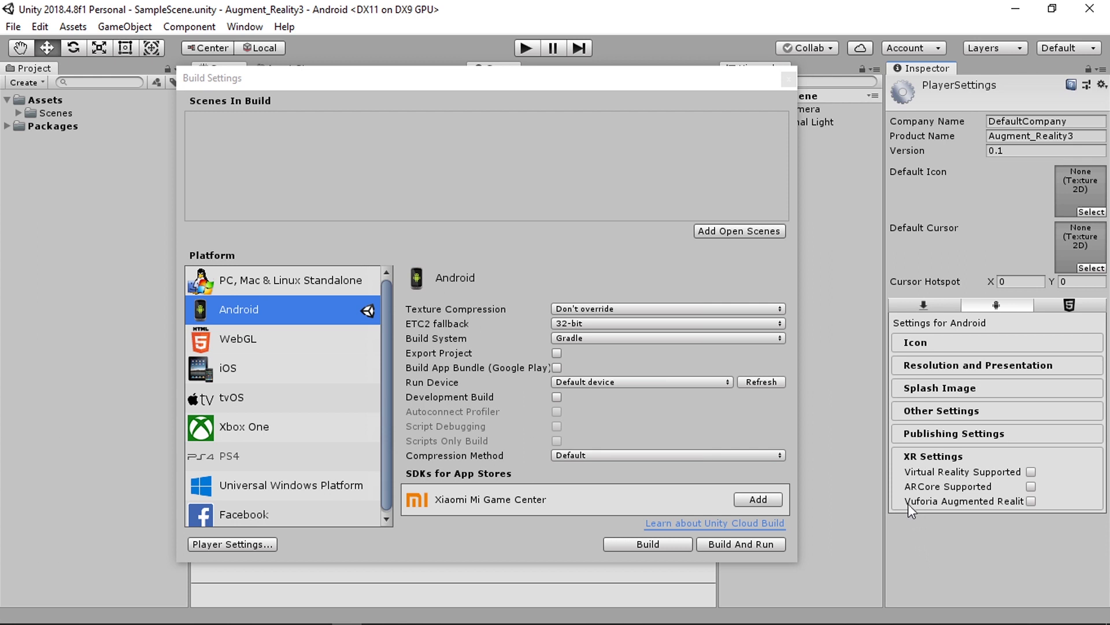
pyautogui.click(1031, 502)
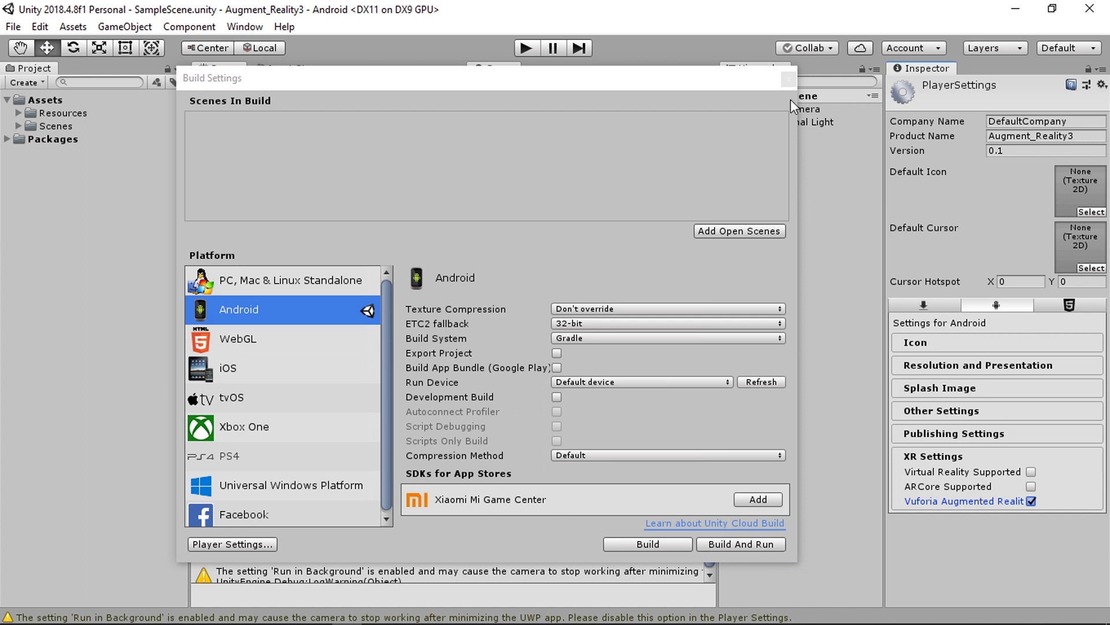
pyautogui.click(788, 79)
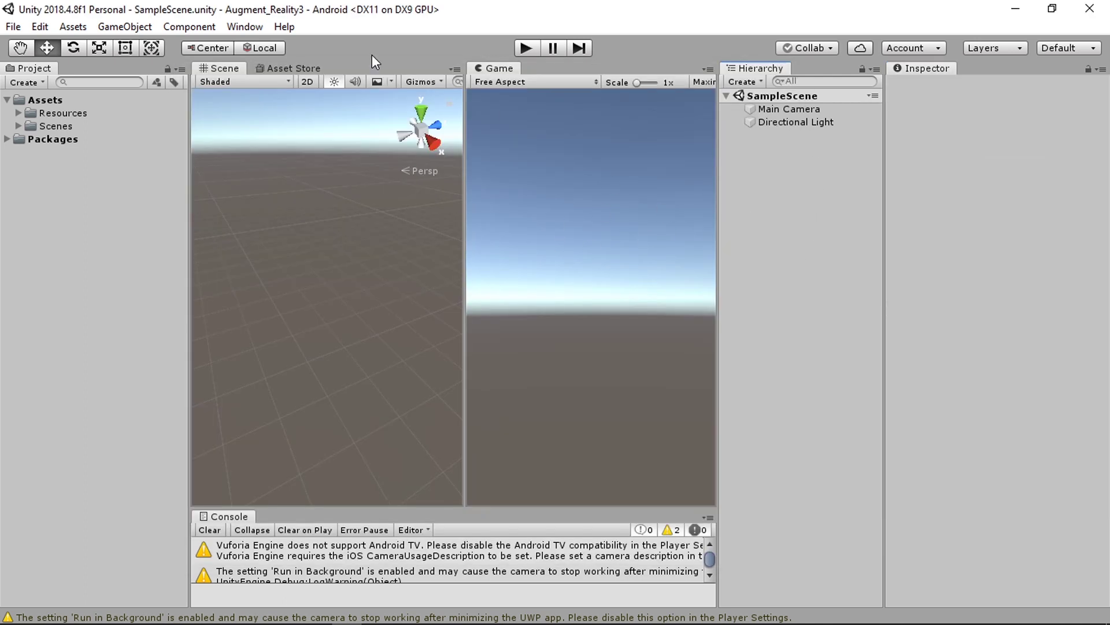
# Step: Add a Vuforia Engine AR Camera to SampleScene and delete the original Main Camera
pyautogui.click(123, 27)
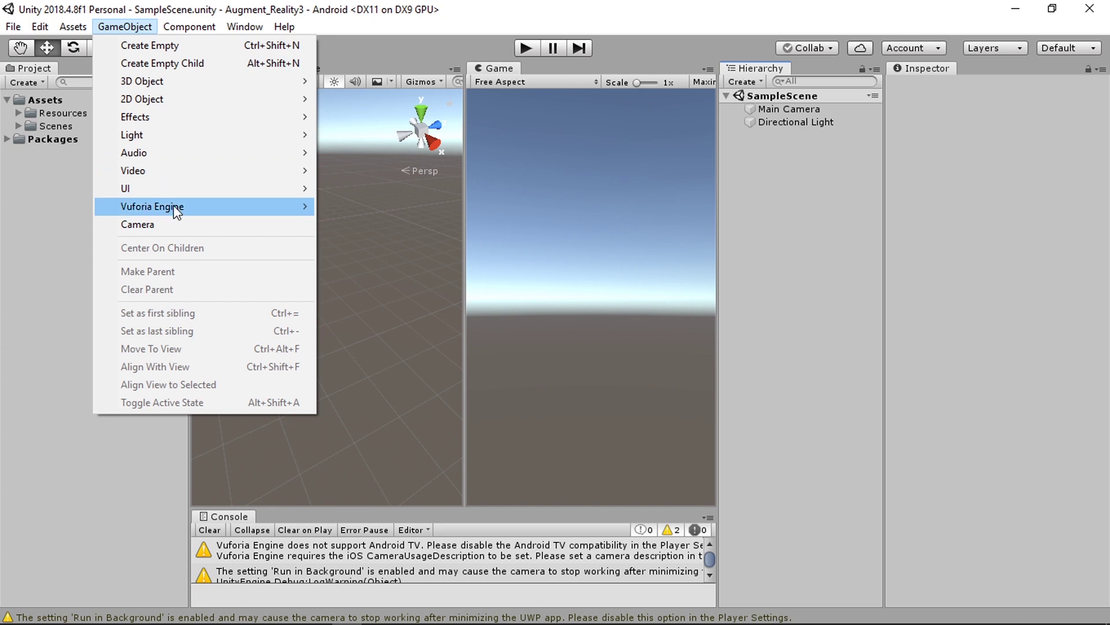
pyautogui.moveTo(220, 212)
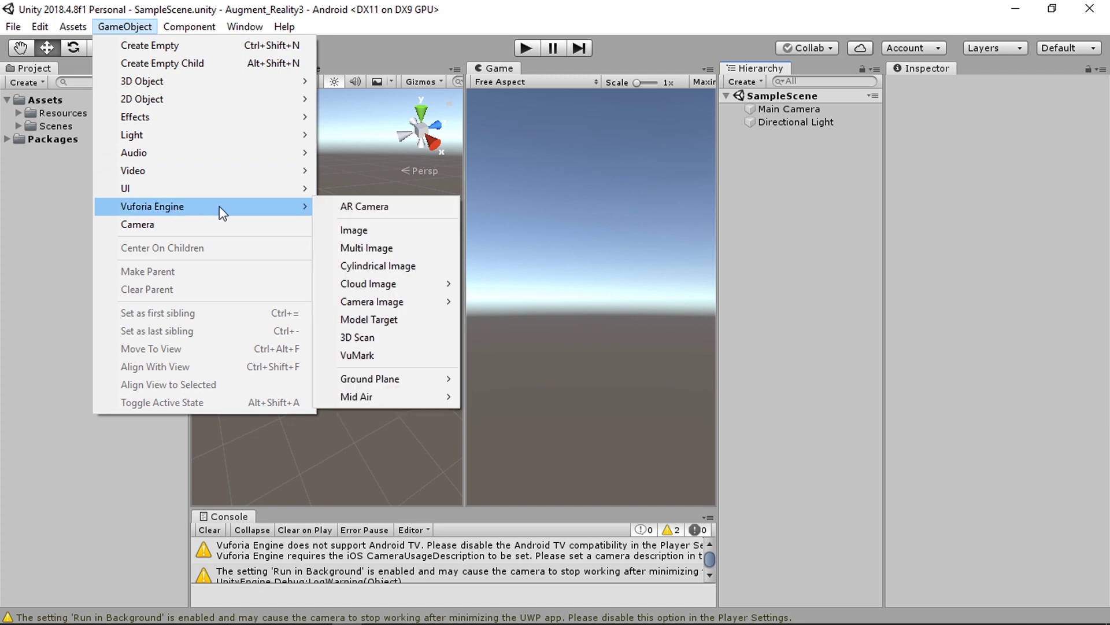
pyautogui.click(384, 210)
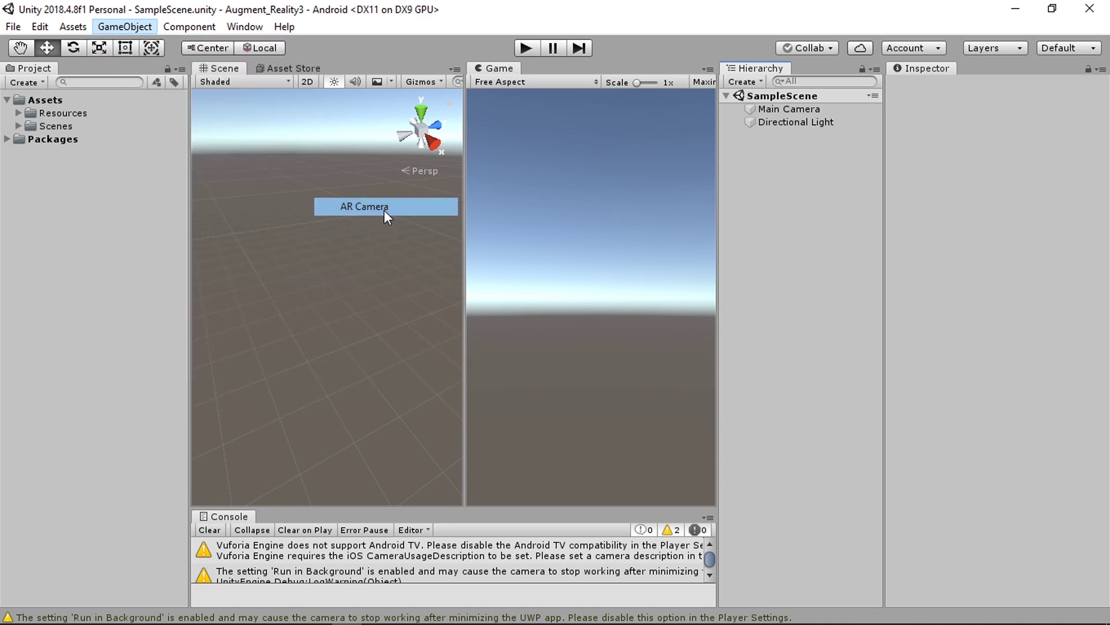
pyautogui.click(598, 355)
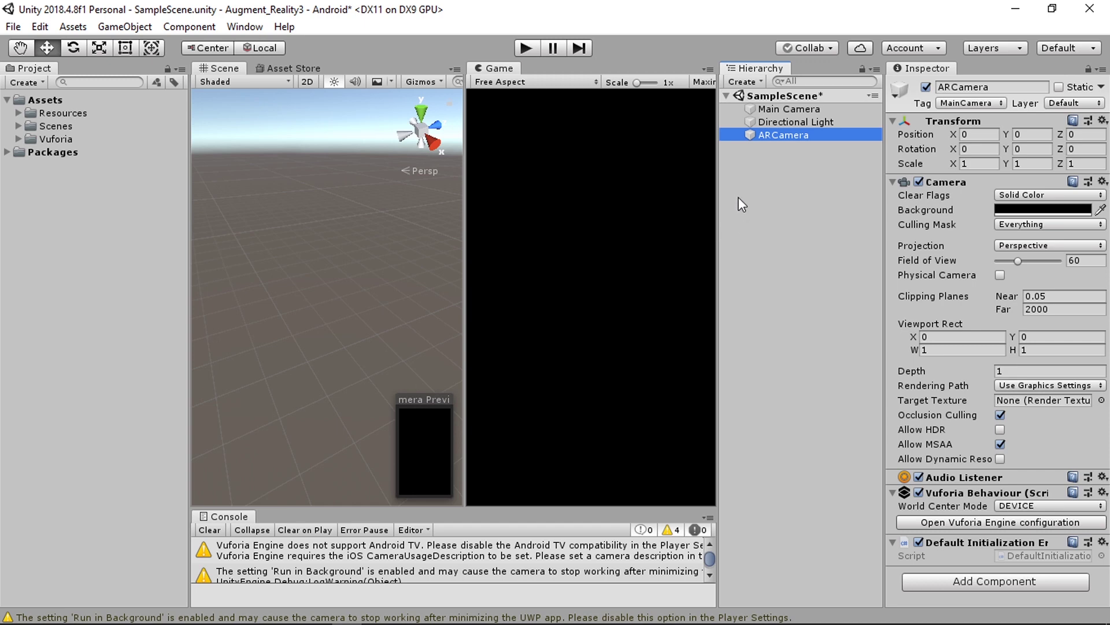
pyautogui.click(789, 109)
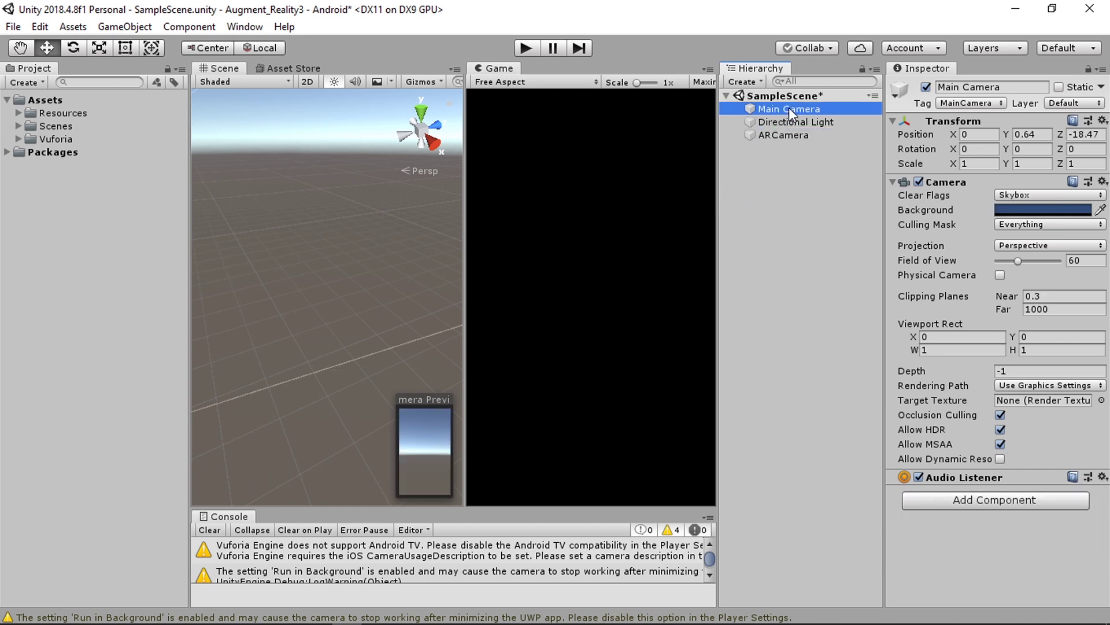
pyautogui.press('Delete')
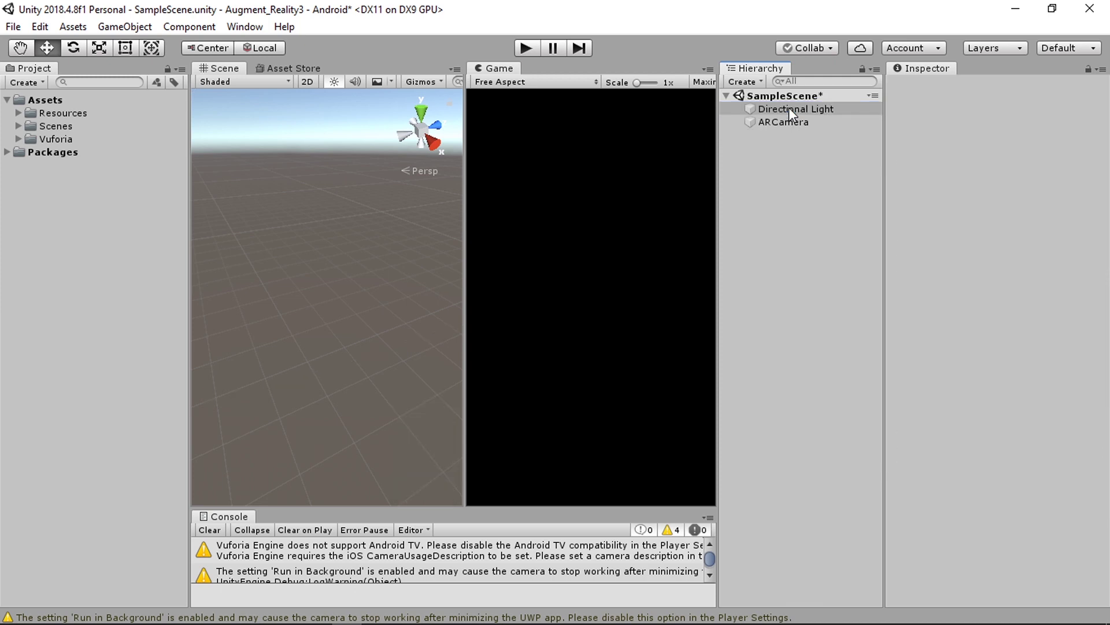
# Step: Run the scene in Play mode to test the ARCamera's live webcam feed, and stop it
pyautogui.click(779, 120)
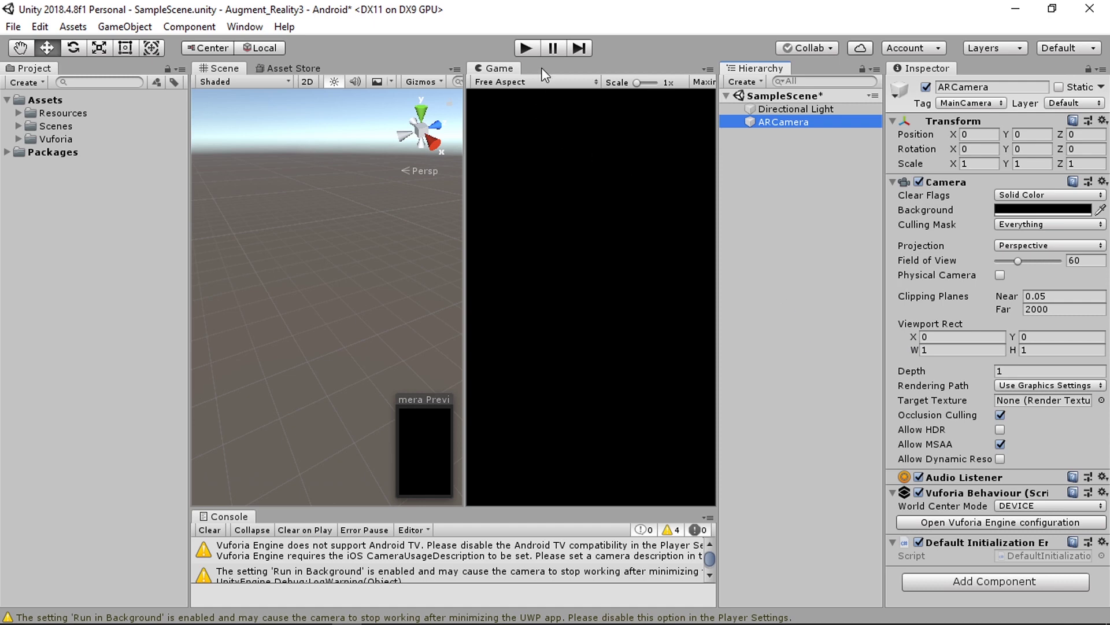
pyautogui.click(521, 47)
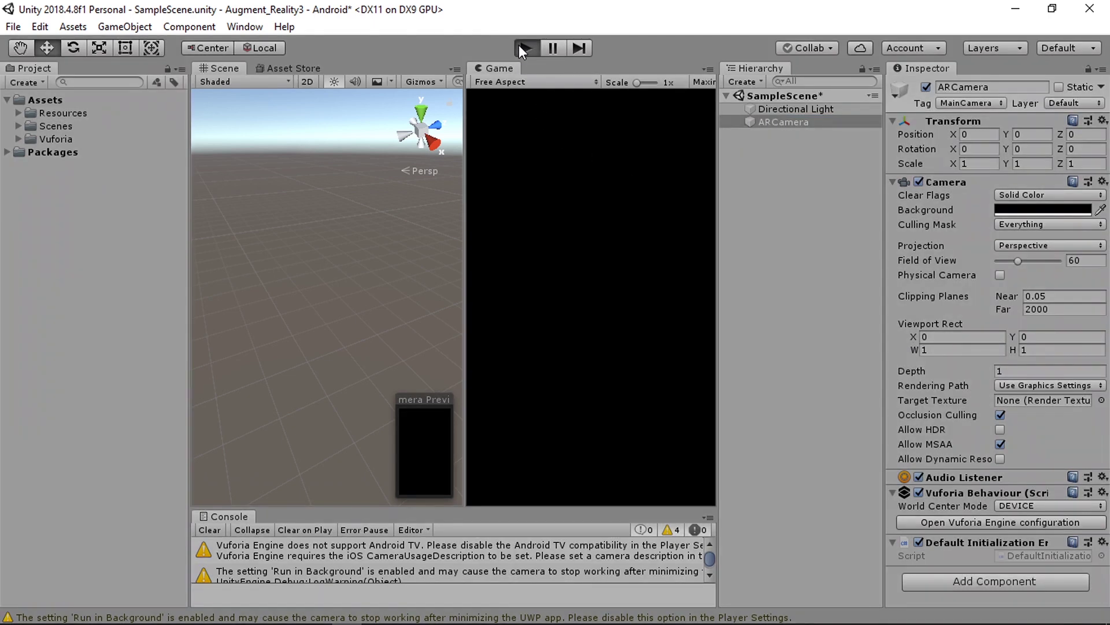
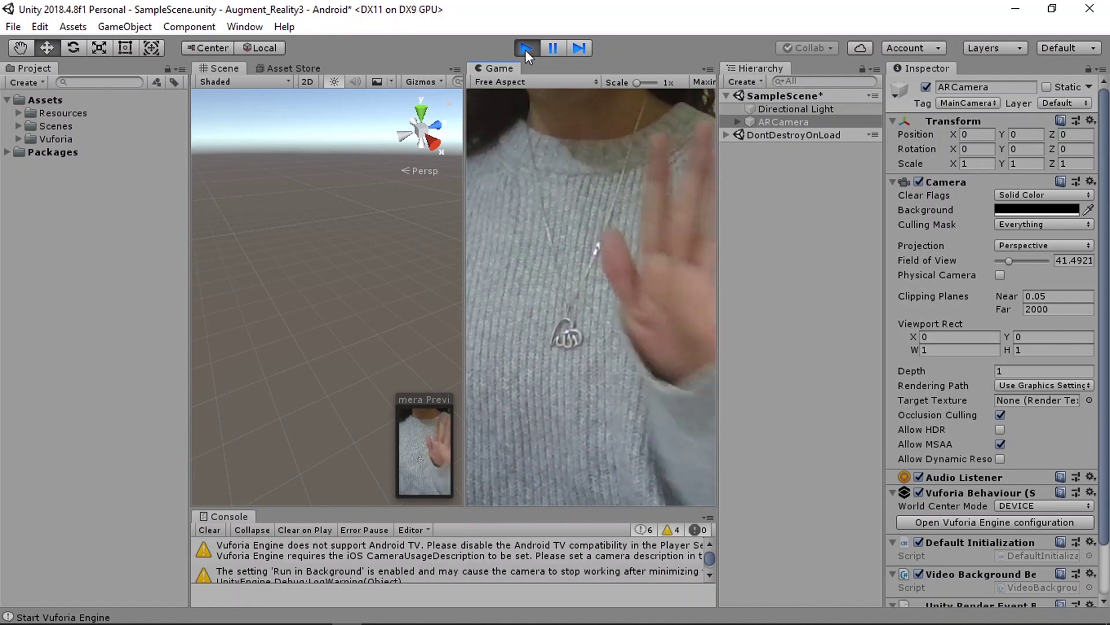
pyautogui.click(525, 48)
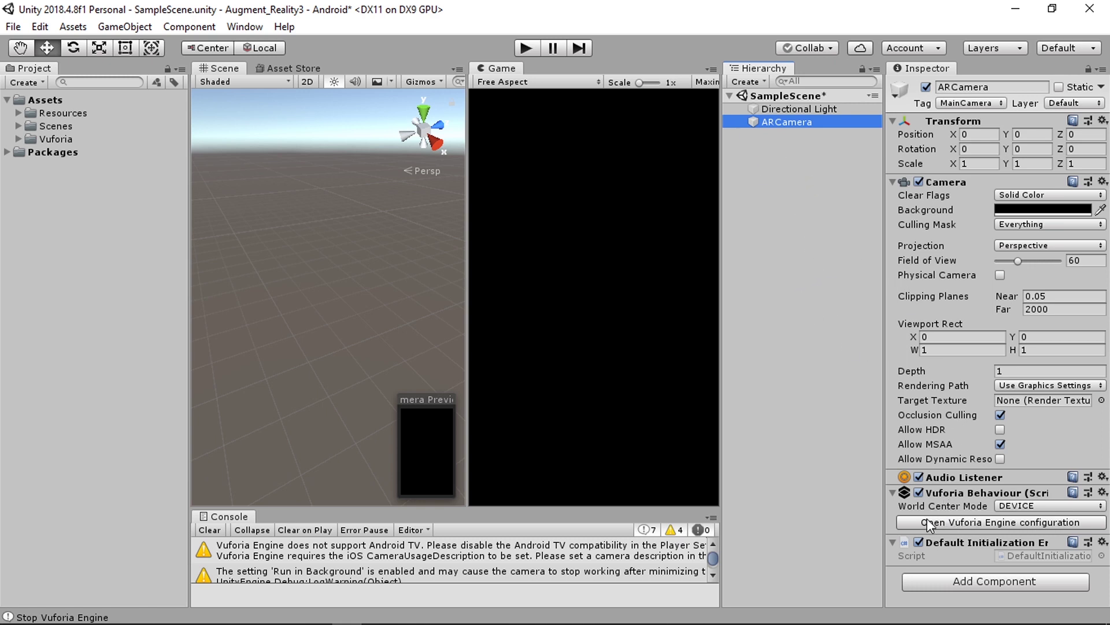
# Step: Open the ARCamera's Vuforia Engine configuration and go to the Vuforia License Manager in the browser to add a license
pyautogui.click(1012, 523)
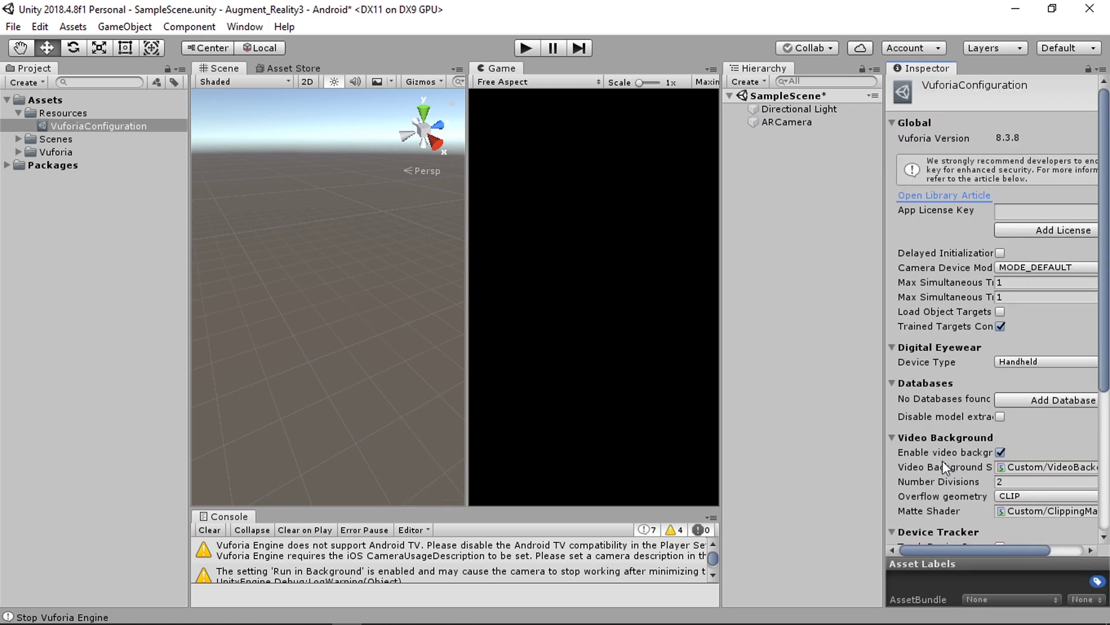
pyautogui.click(1050, 232)
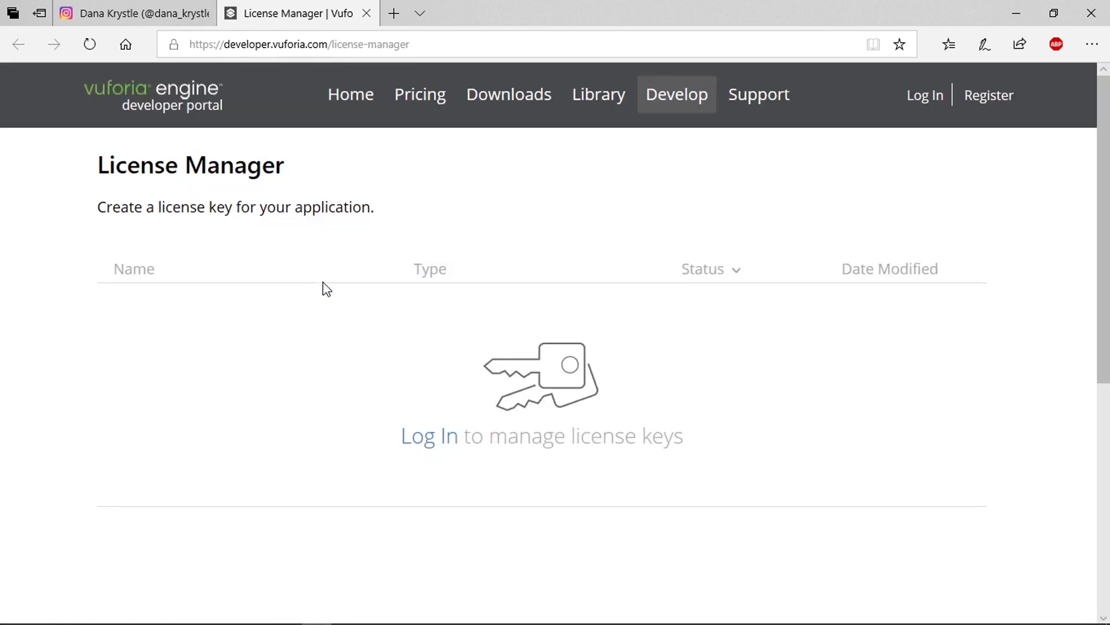
# Step: Open the Vuforia developer account registration form and review its fields, captcha and agreement checkboxes
pyautogui.click(993, 96)
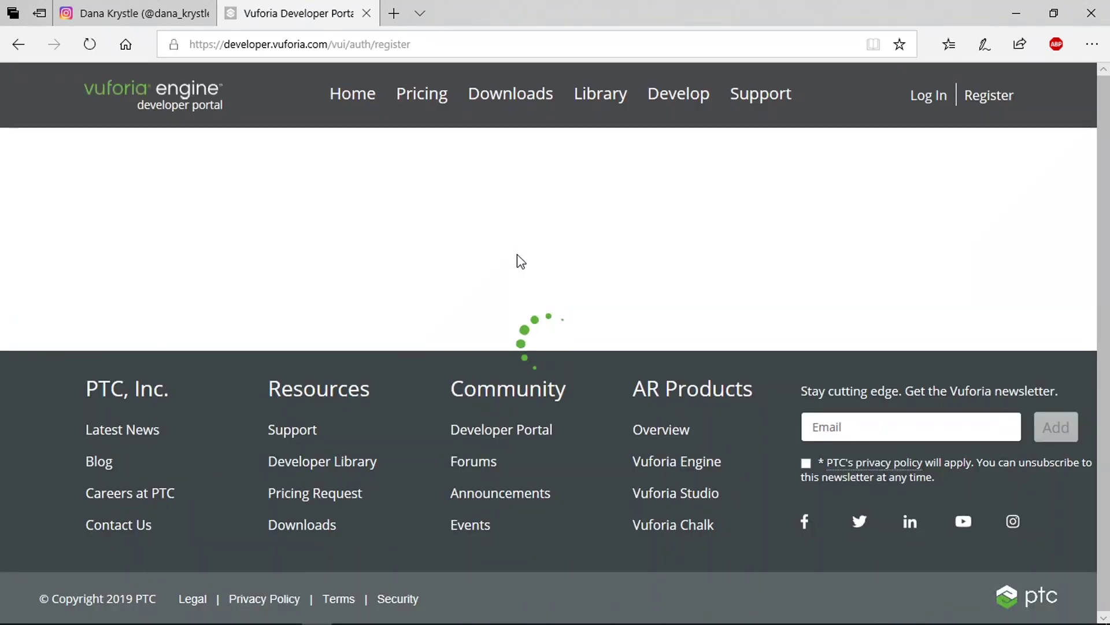
pyautogui.scroll(-1, 523, 289)
pyautogui.scroll(1, 389, 300)
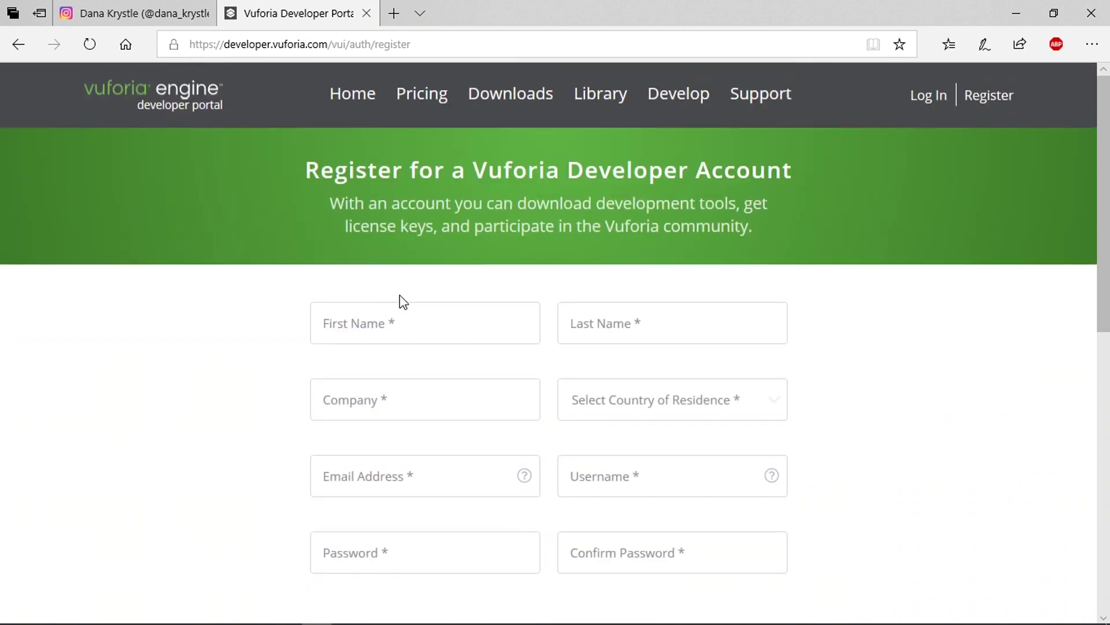
pyautogui.scroll(-1, 401, 300)
pyautogui.scroll(-2, 652, 262)
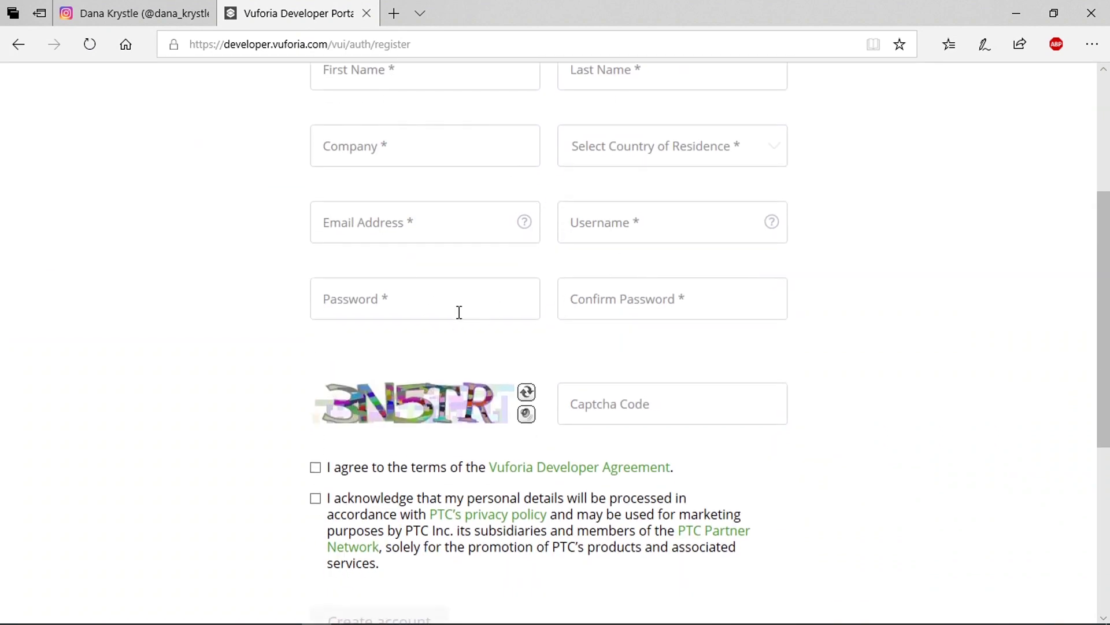
pyautogui.scroll(3, 458, 313)
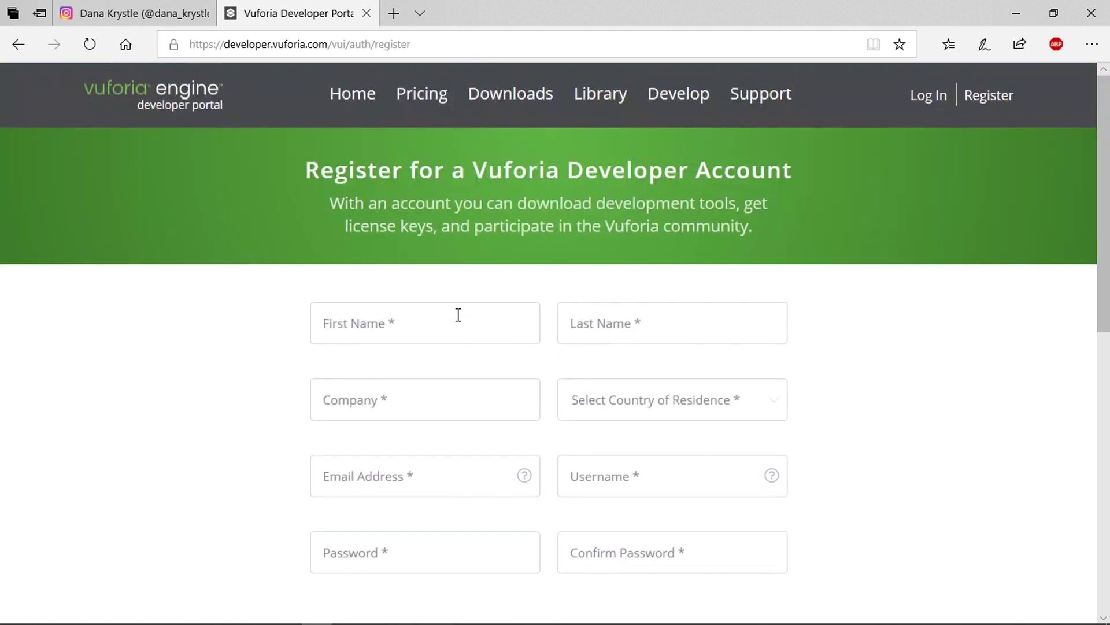
# Step: Log in to the Vuforia developer portal with the saved account credentials and look over the licenses in License Manager
pyautogui.click(931, 100)
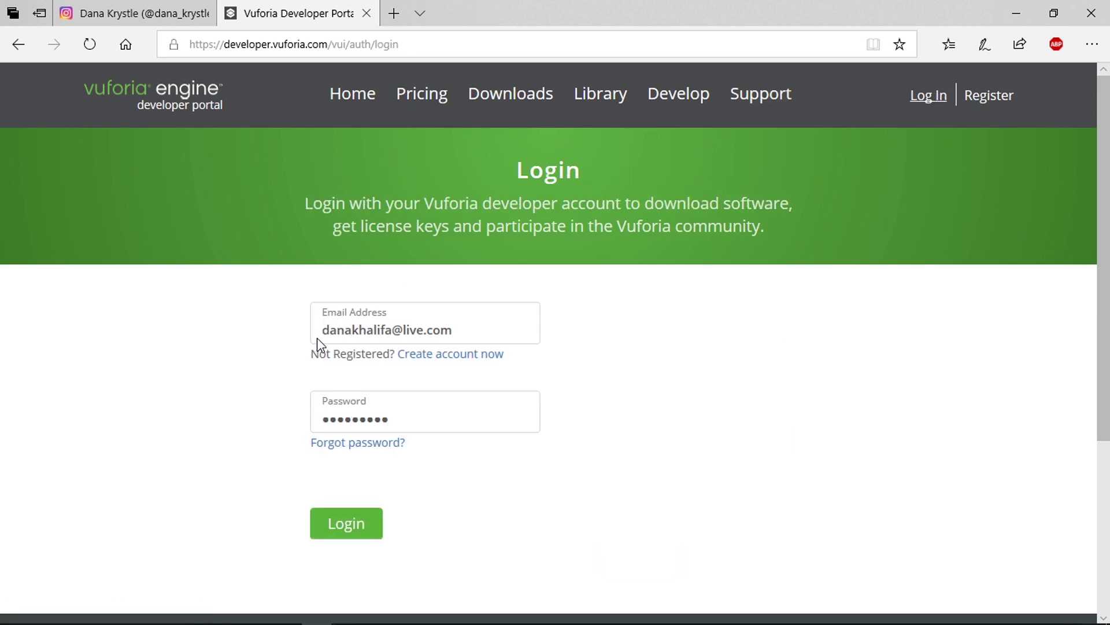
pyautogui.click(349, 529)
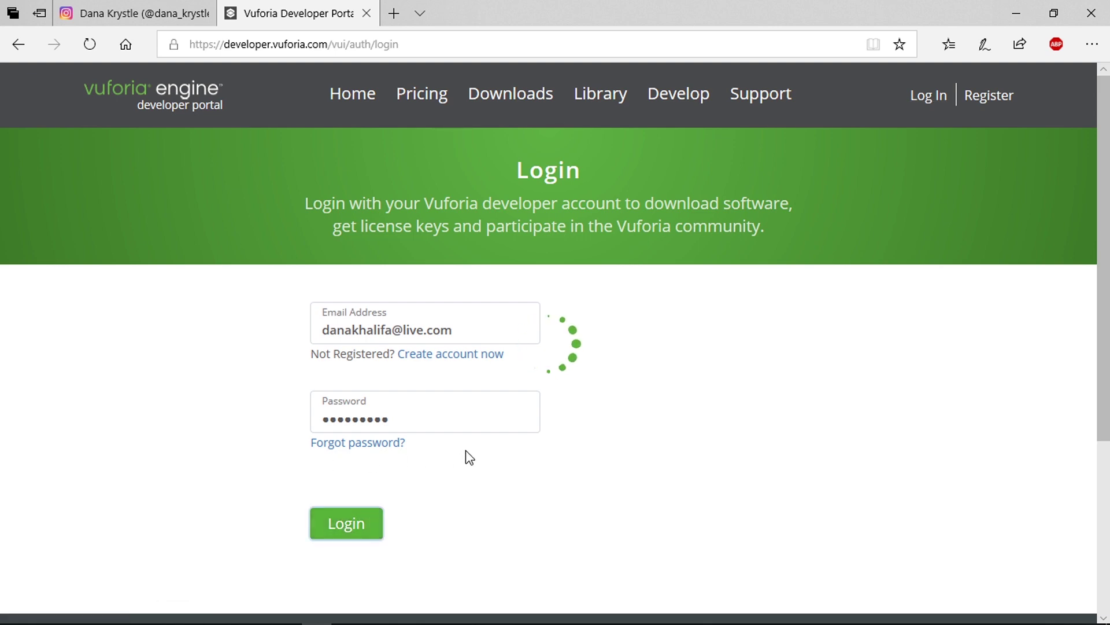
pyautogui.scroll(-4, 470, 454)
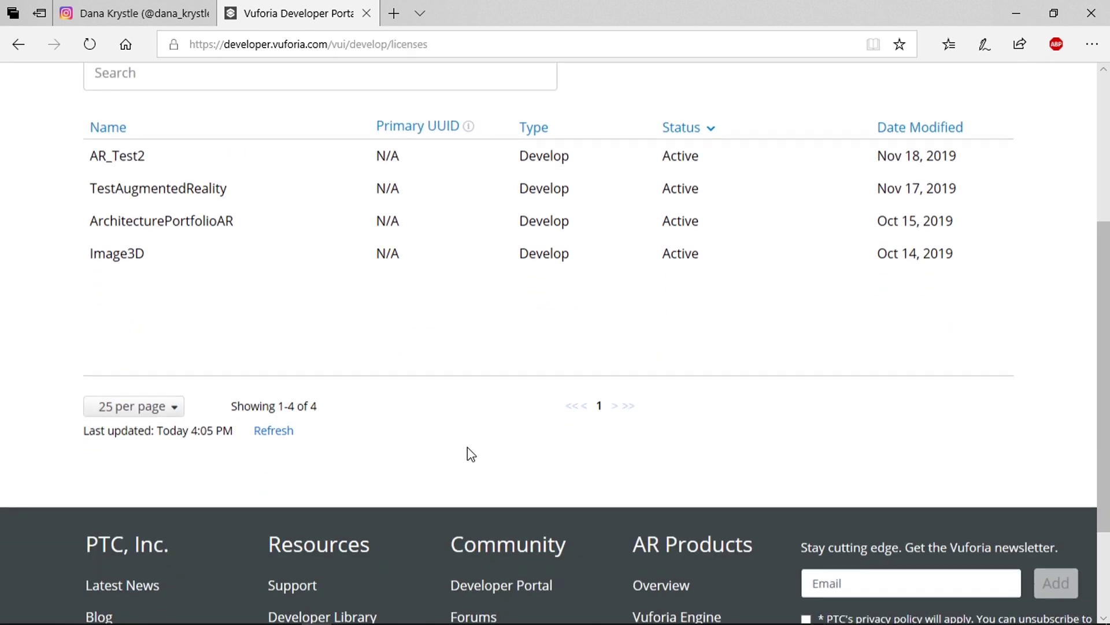
pyautogui.scroll(4, 471, 454)
pyautogui.scroll(-1, 466, 458)
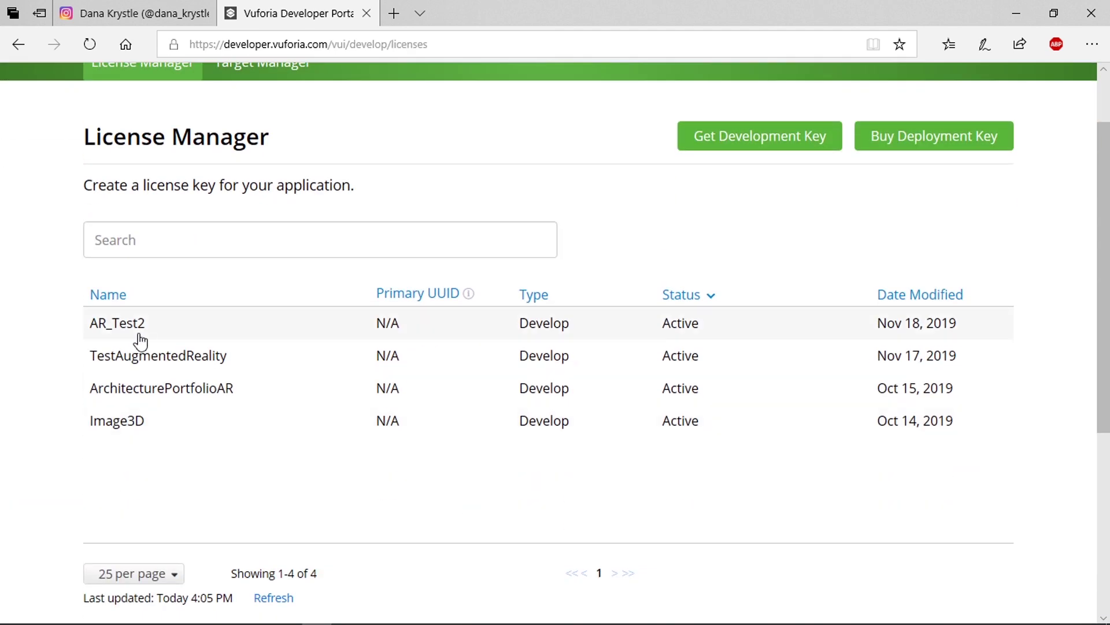
pyautogui.scroll(1, 104, 428)
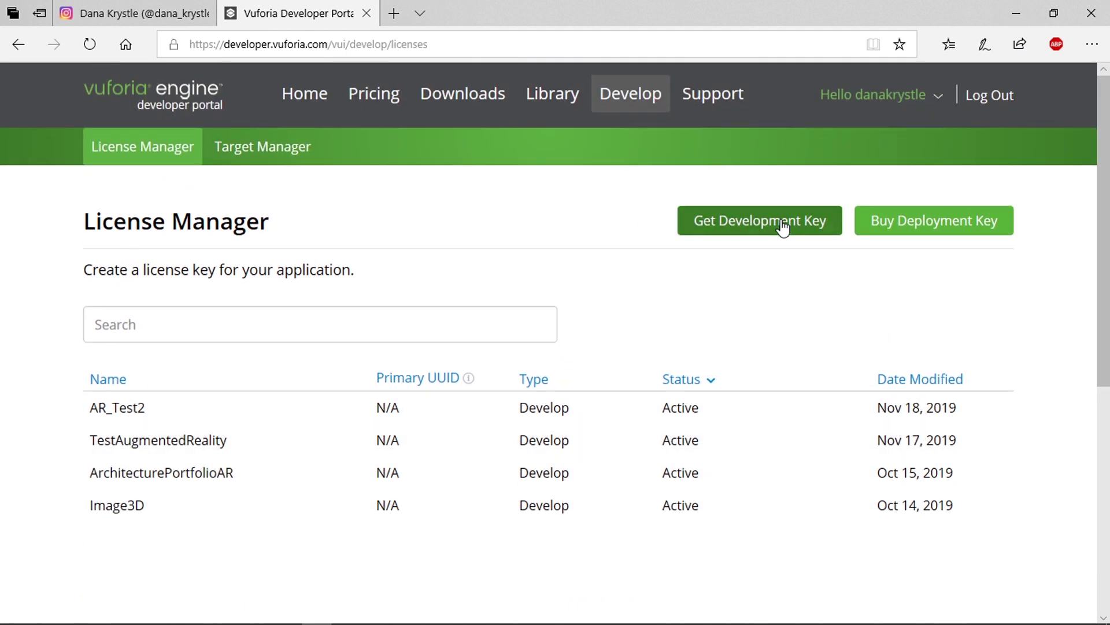
# Step: Create a free development license key named Augmented_test3, accepting the Vuforia Developer Agreement terms
pyautogui.click(761, 223)
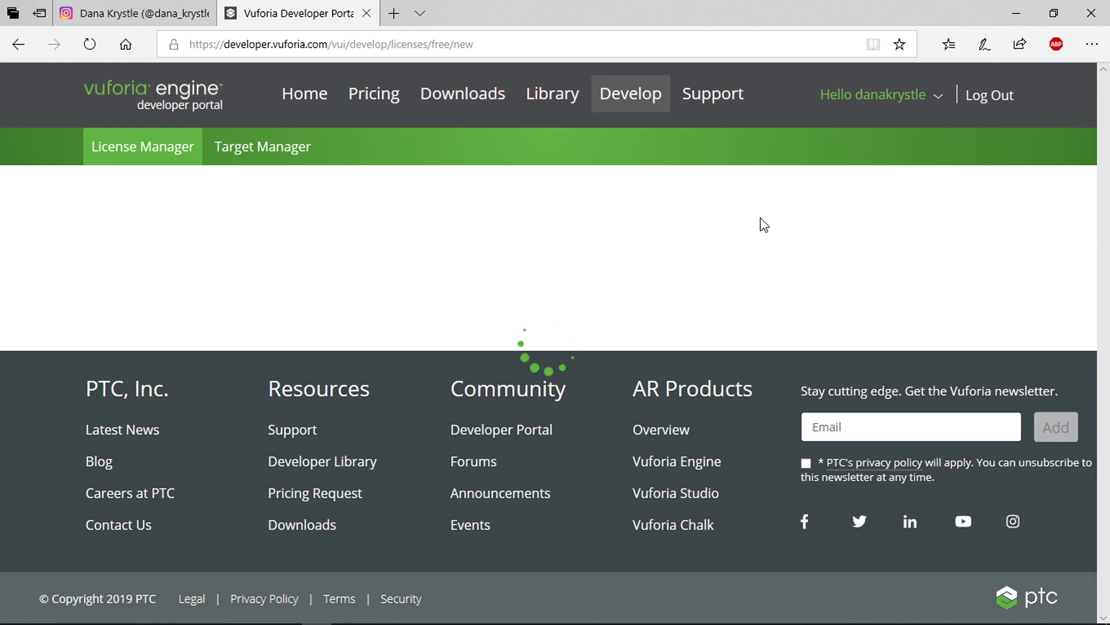
pyautogui.scroll(-1, 514, 399)
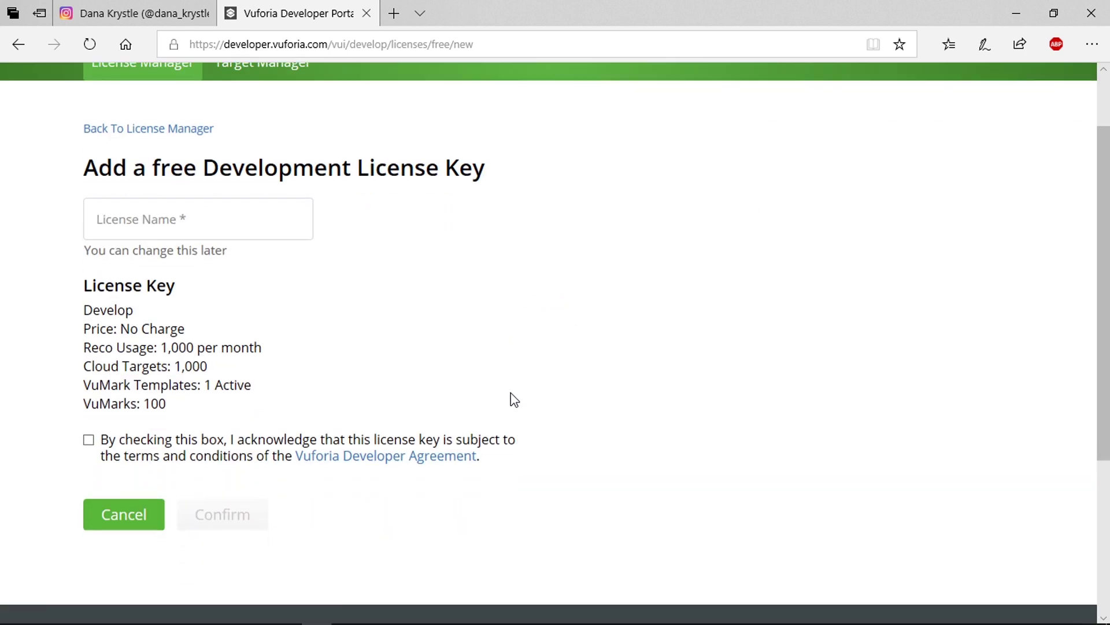
pyautogui.click(212, 219)
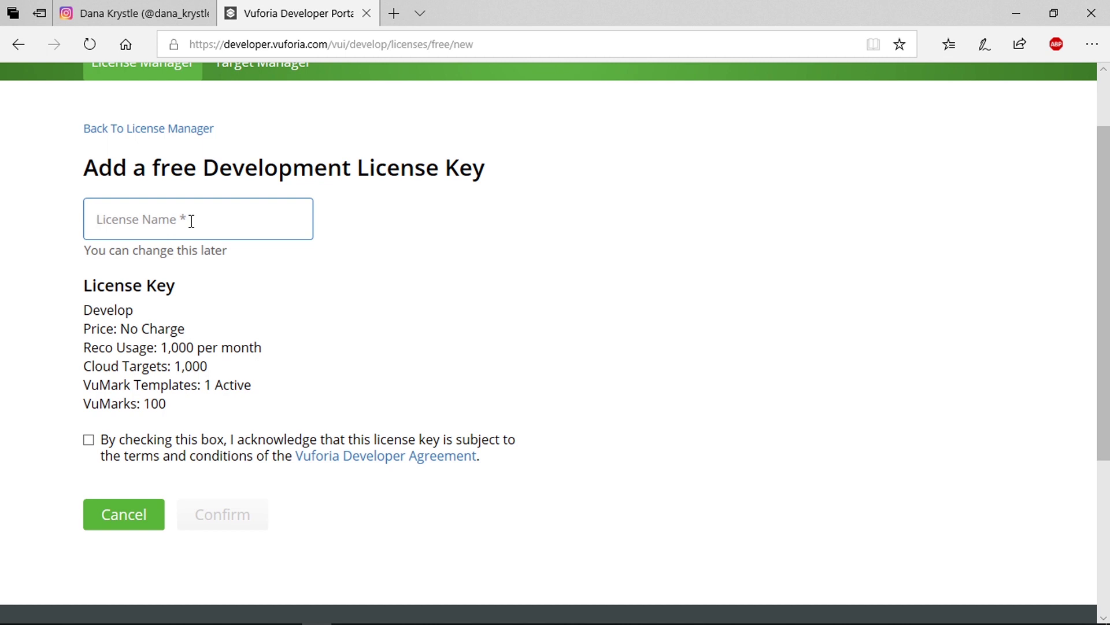
pyautogui.write('Agma')
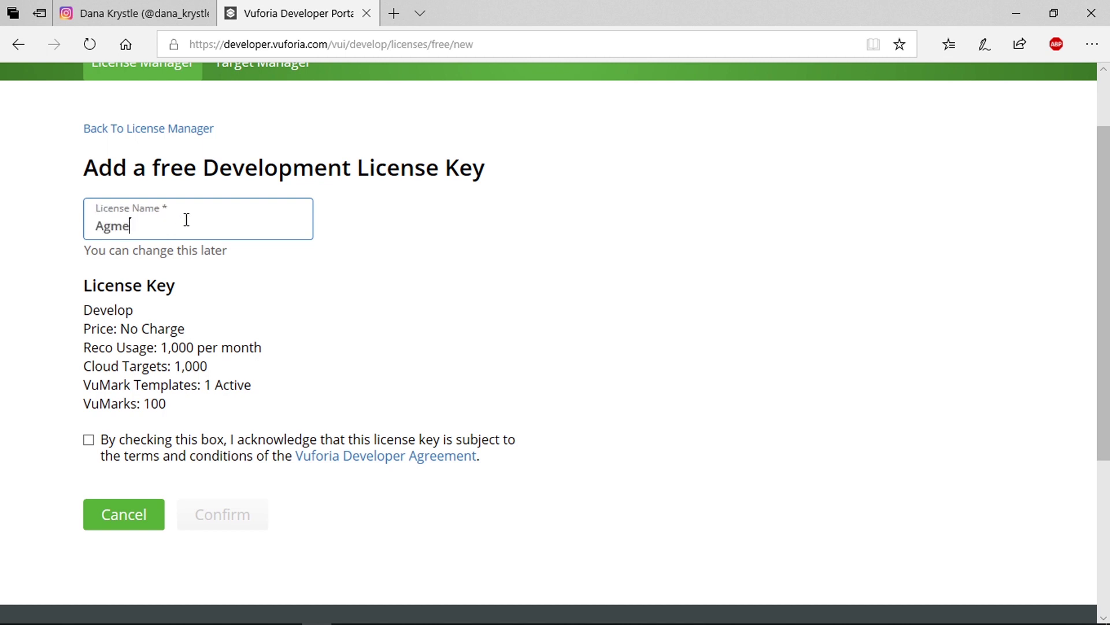
pyautogui.press('BackSpace')
pyautogui.press('BackSpace')
pyautogui.press('BackSpace')
pyautogui.click(88, 442)
pyautogui.click(233, 518)
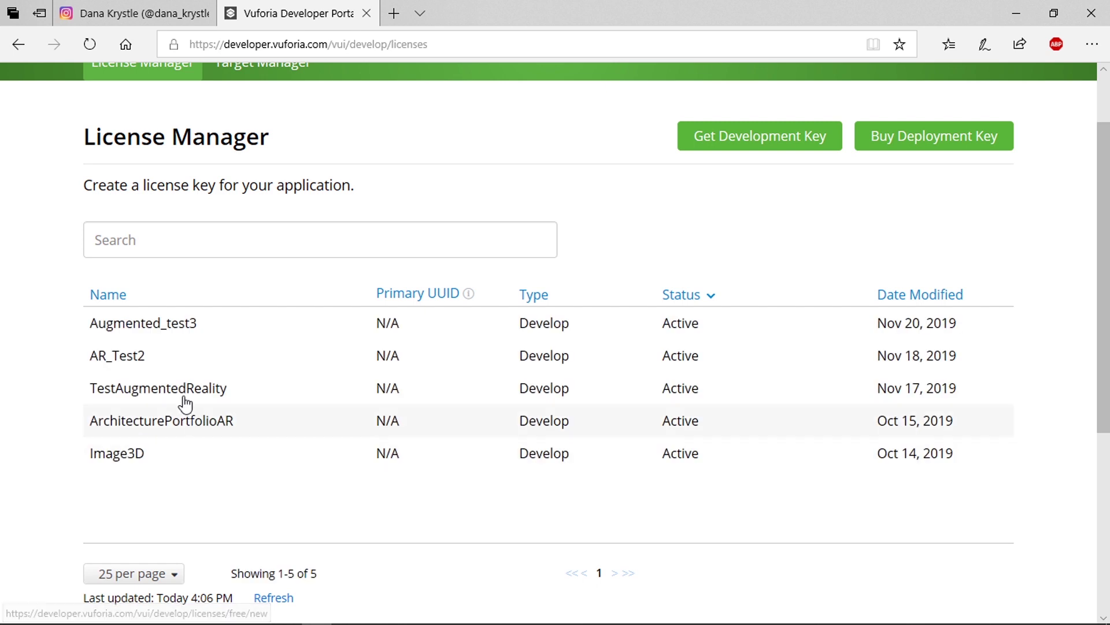
# Step: Open the Augmented_test3 license details to view its key, dismissing the mail notification
pyautogui.click(172, 332)
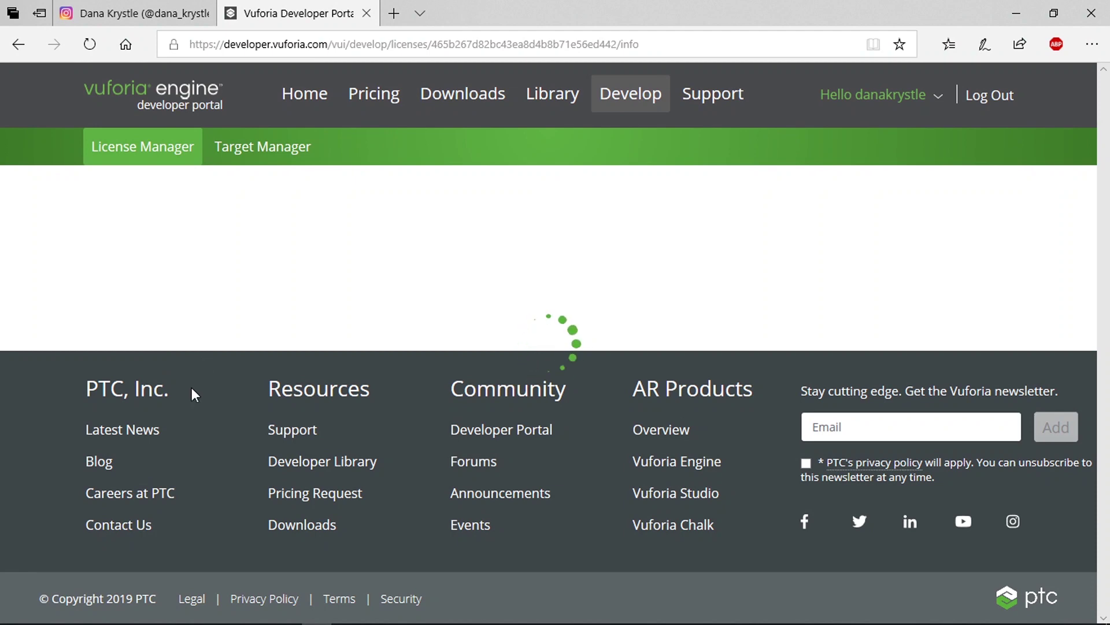
pyautogui.scroll(-3, 194, 388)
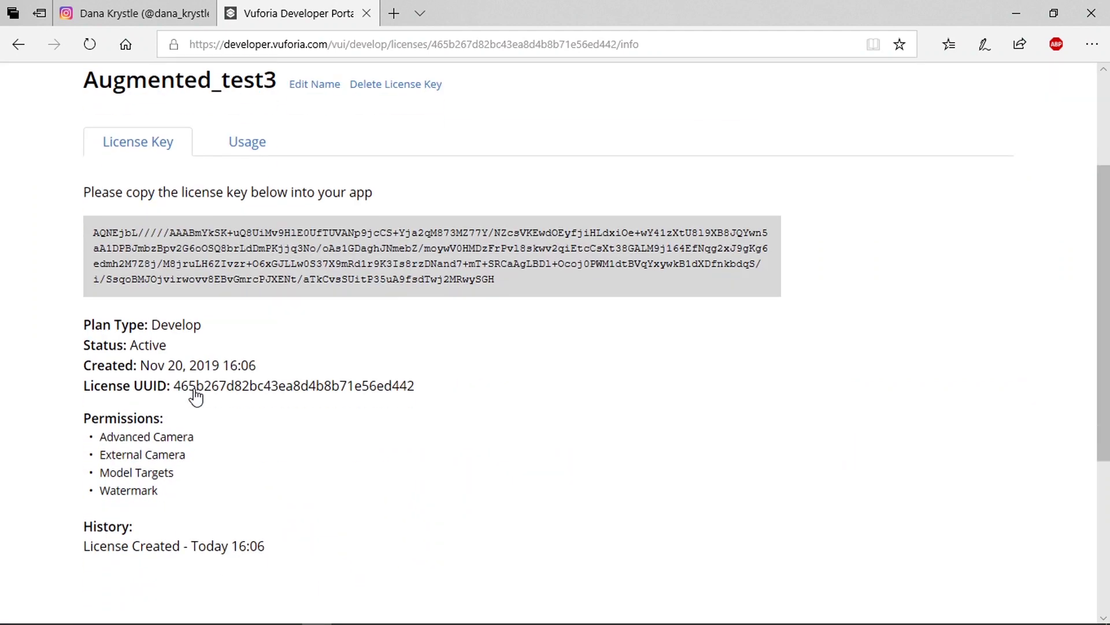
pyautogui.scroll(2, 191, 393)
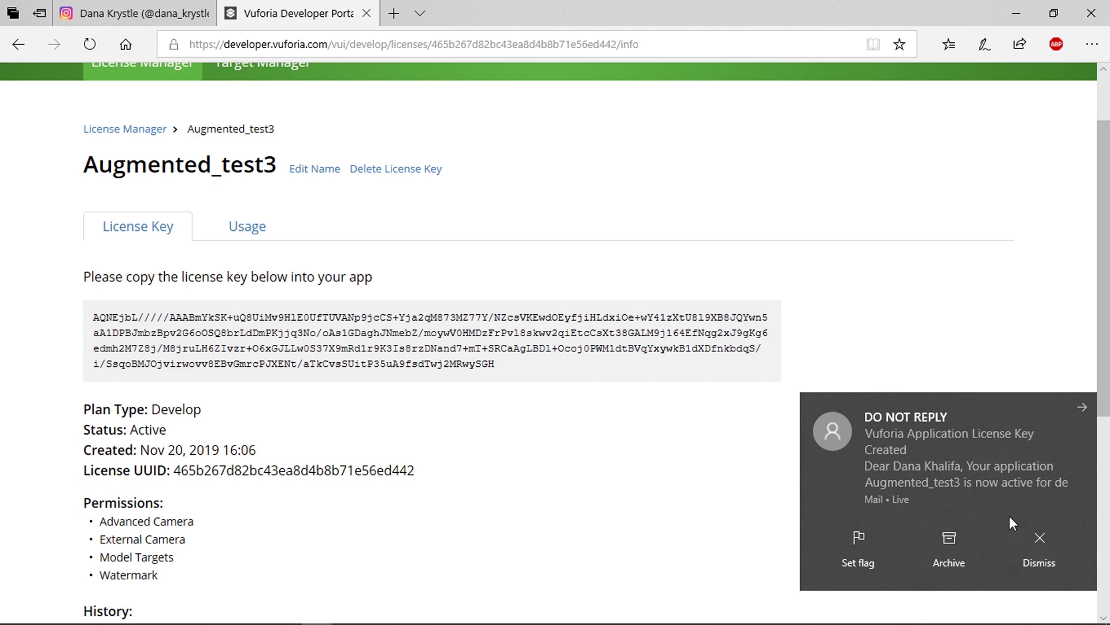
pyautogui.click(1048, 554)
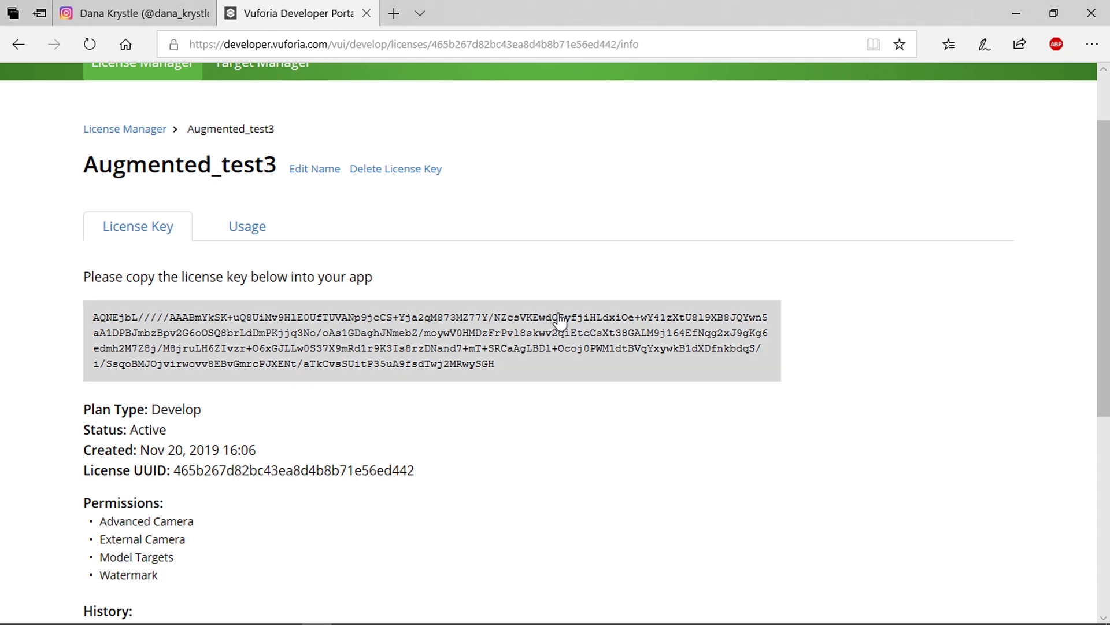
pyautogui.scroll(-2, 557, 322)
# Step: Browse the artwork posts on the open Instagram profile and view the magenta and green museum design post
pyautogui.click(165, 7)
pyautogui.scroll(-10, 443, 324)
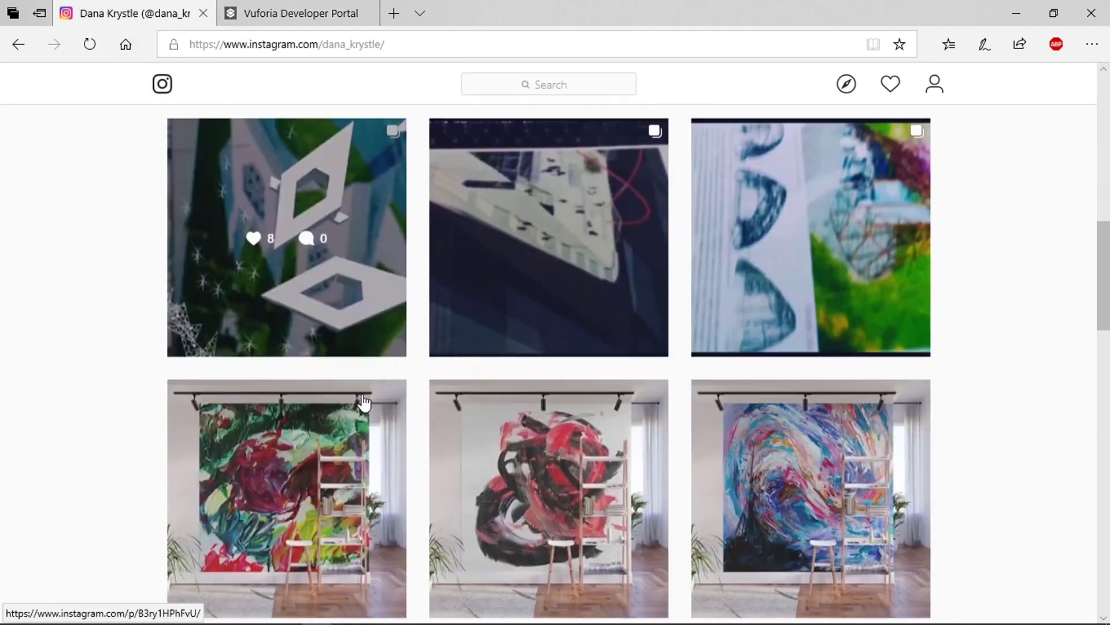
pyautogui.scroll(-10, 382, 396)
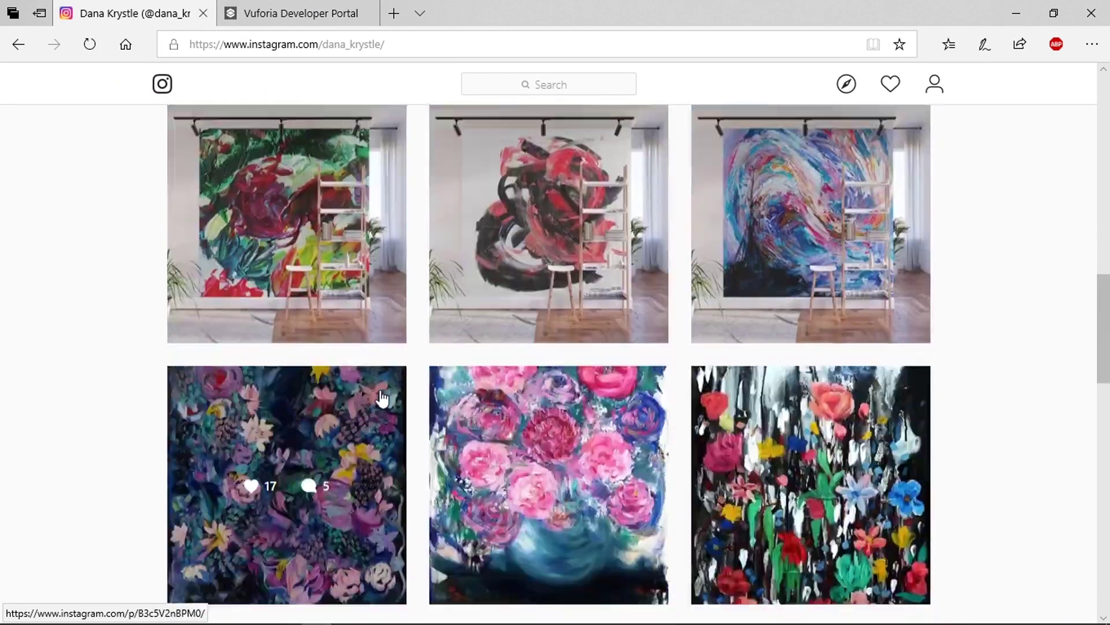
pyautogui.scroll(-20, 380, 390)
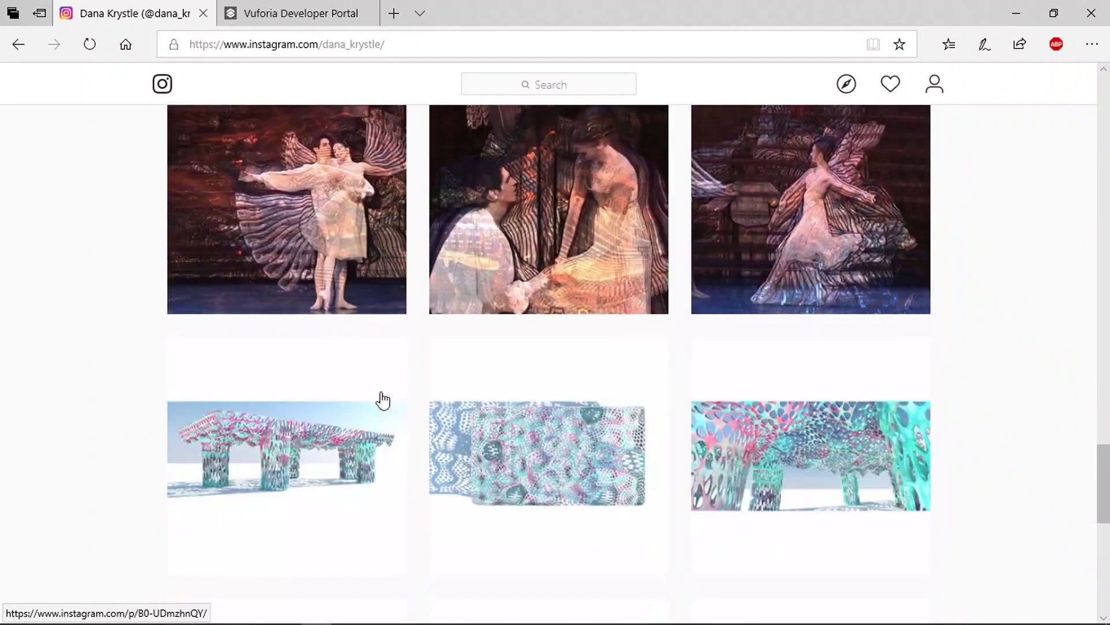
pyautogui.scroll(-20, 383, 400)
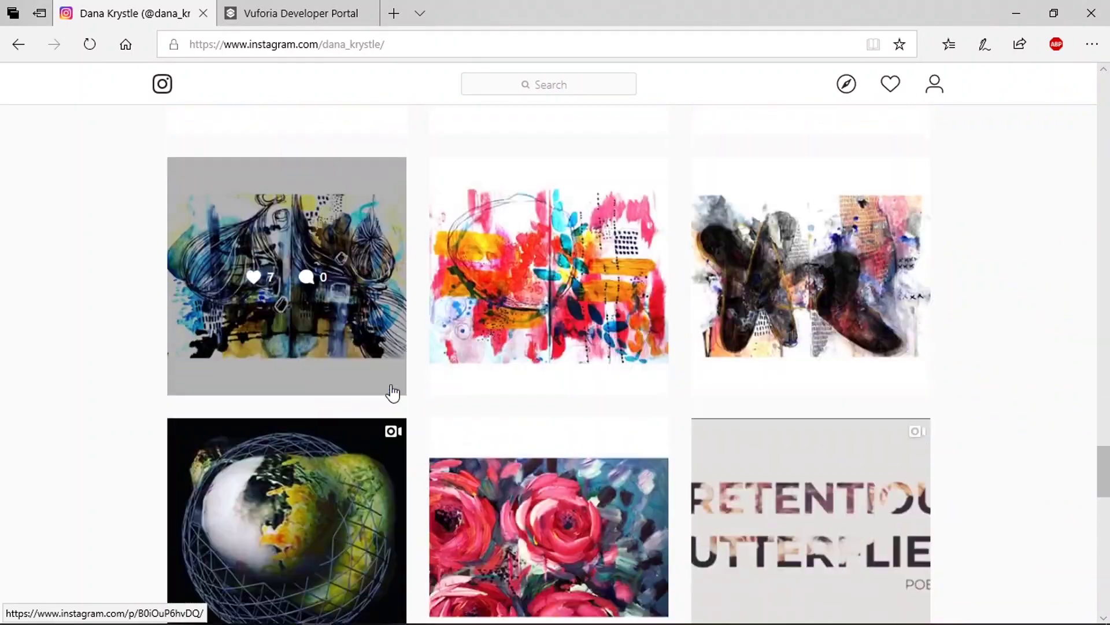
pyautogui.scroll(-20, 393, 392)
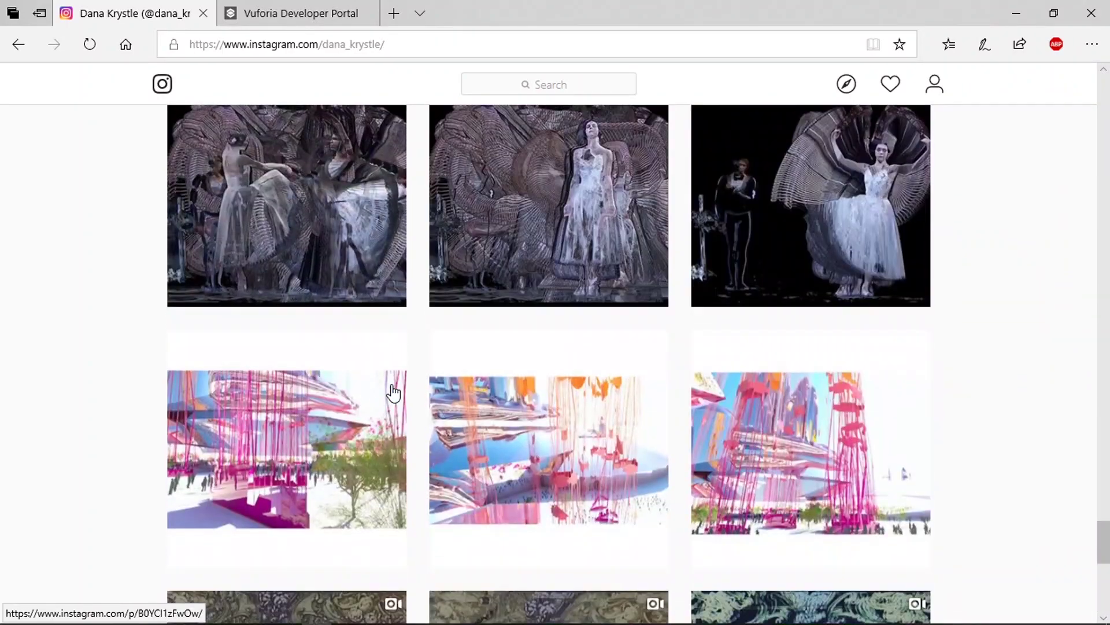
pyautogui.scroll(-20, 393, 393)
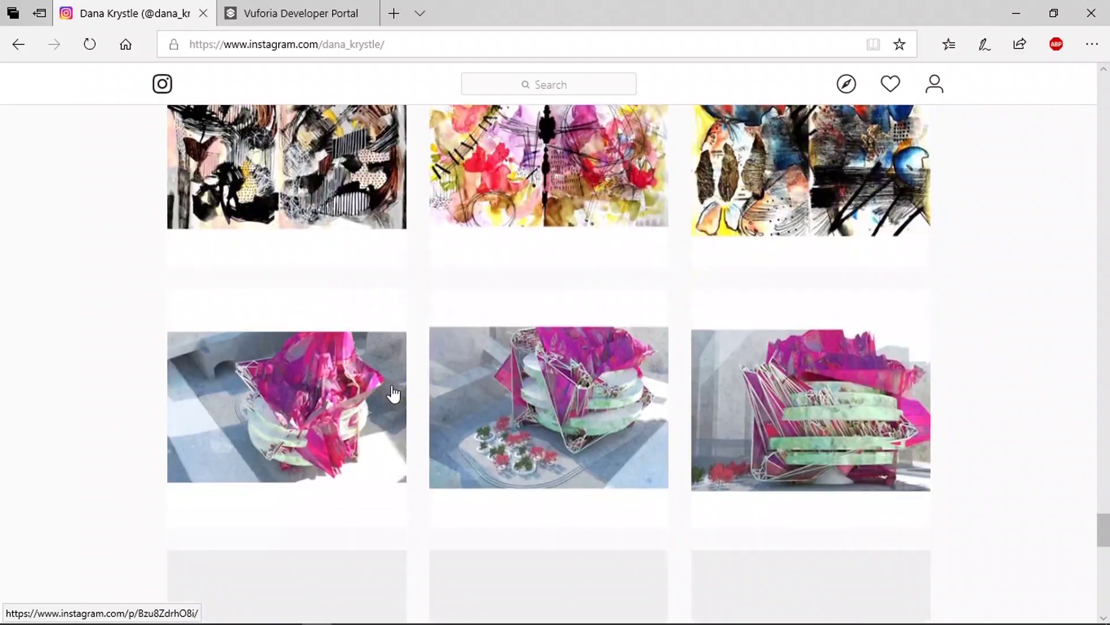
pyautogui.scroll(3, 394, 394)
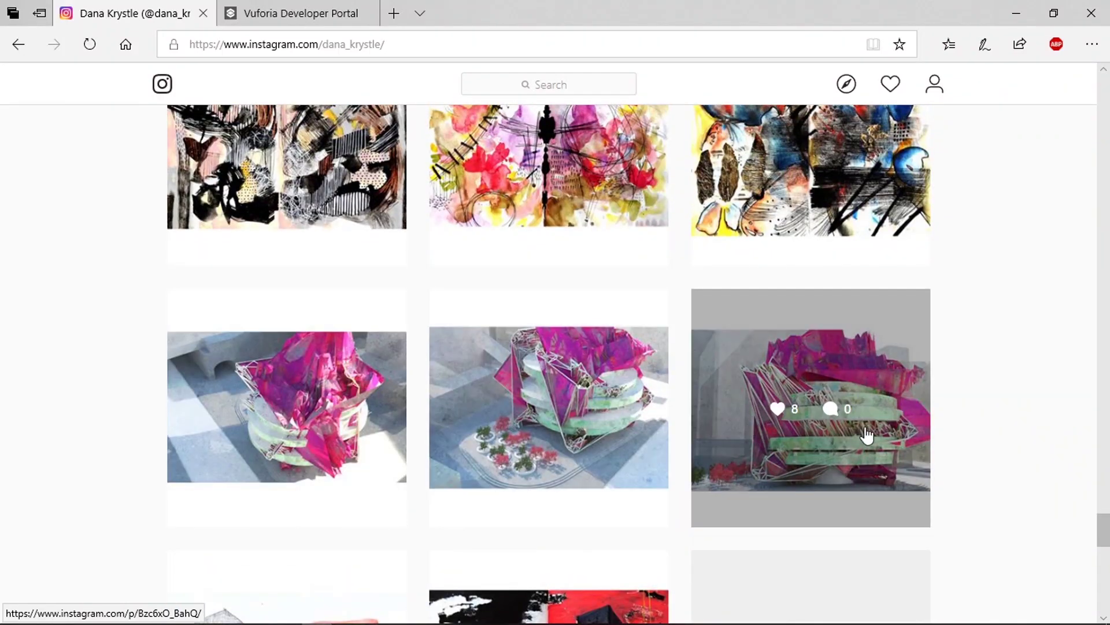
pyautogui.click(794, 373)
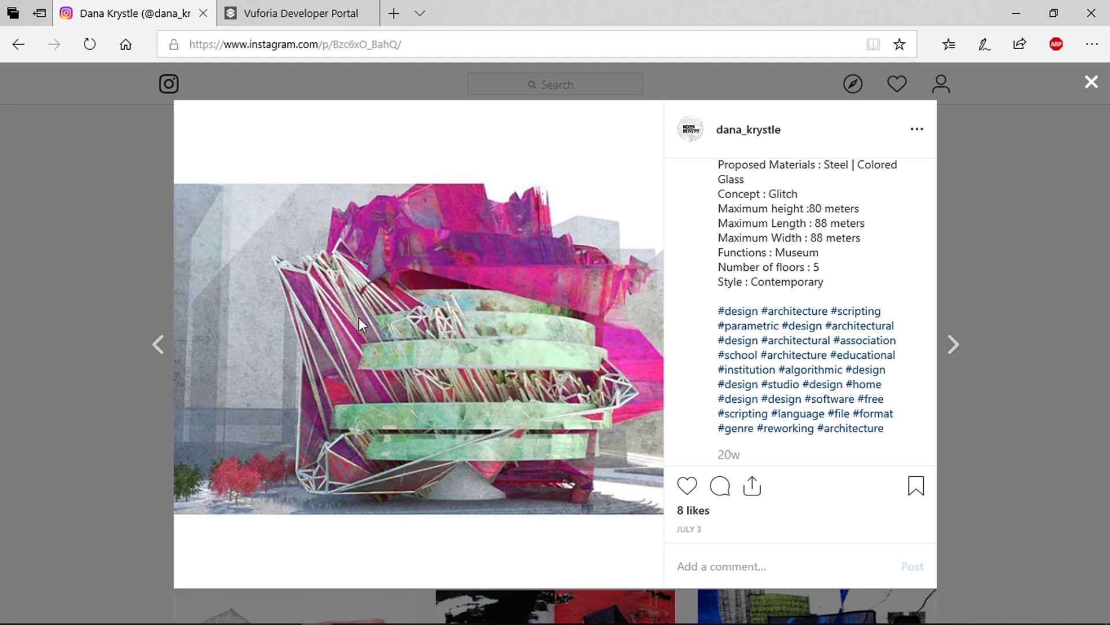
pyautogui.click(106, 363)
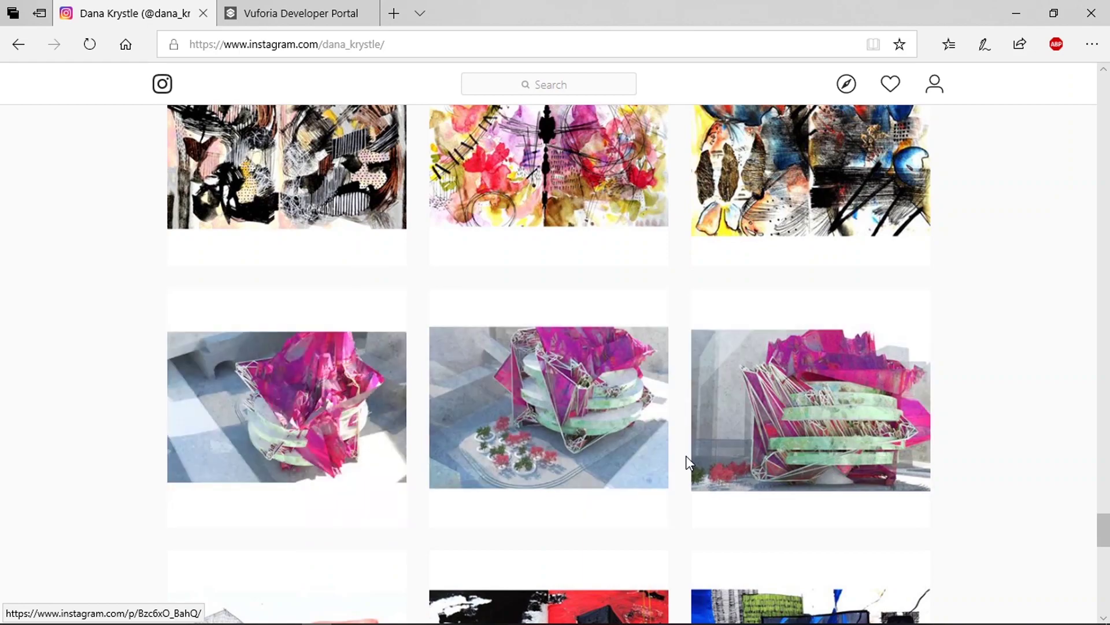
pyautogui.moveTo(1104, 530); pyautogui.dragTo(1105, 111)
pyautogui.scroll(-10, 995, 351)
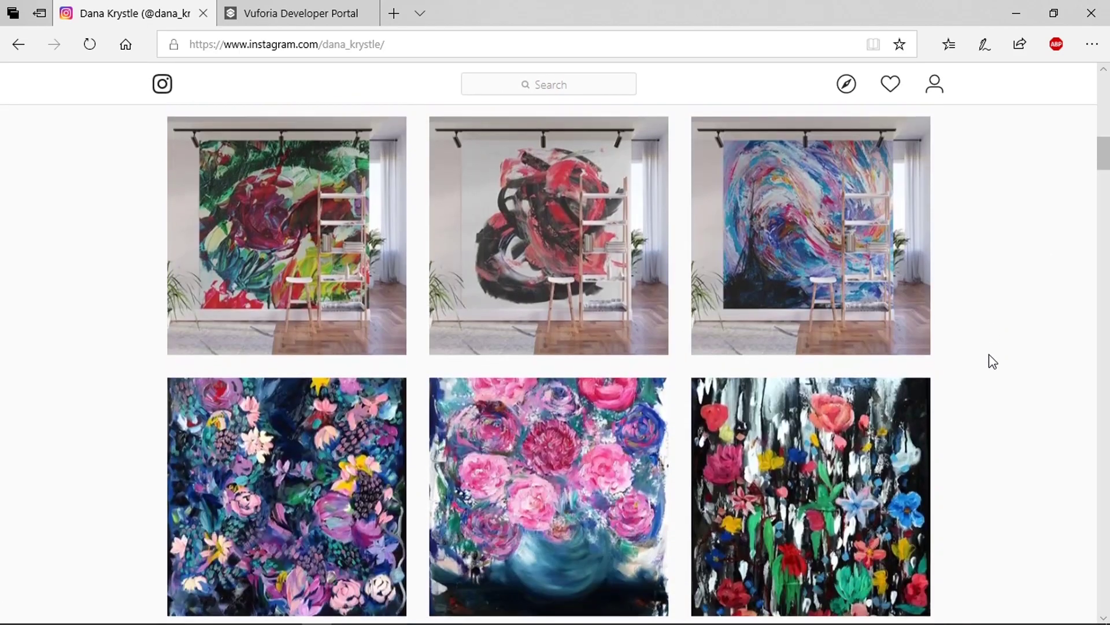
# Step: Copy the Augmented_test3 license key from the Vuforia portal and paste it into VuforiaConfiguration's App License Key in Unity
pyautogui.click(309, 13)
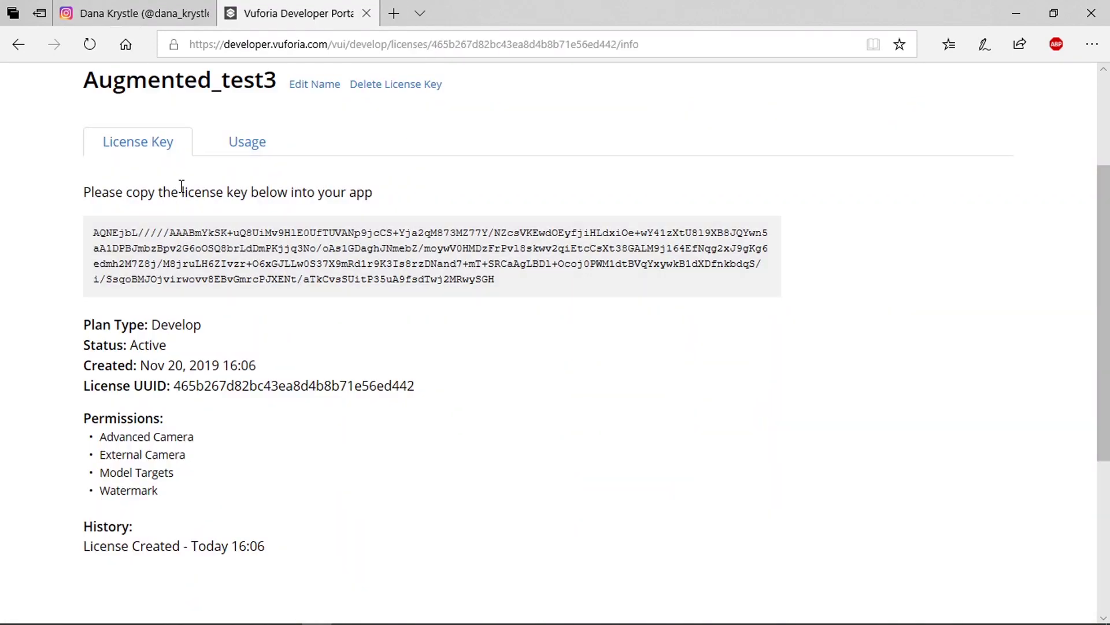
pyautogui.click(164, 244)
pyautogui.scroll(-5, 457, 360)
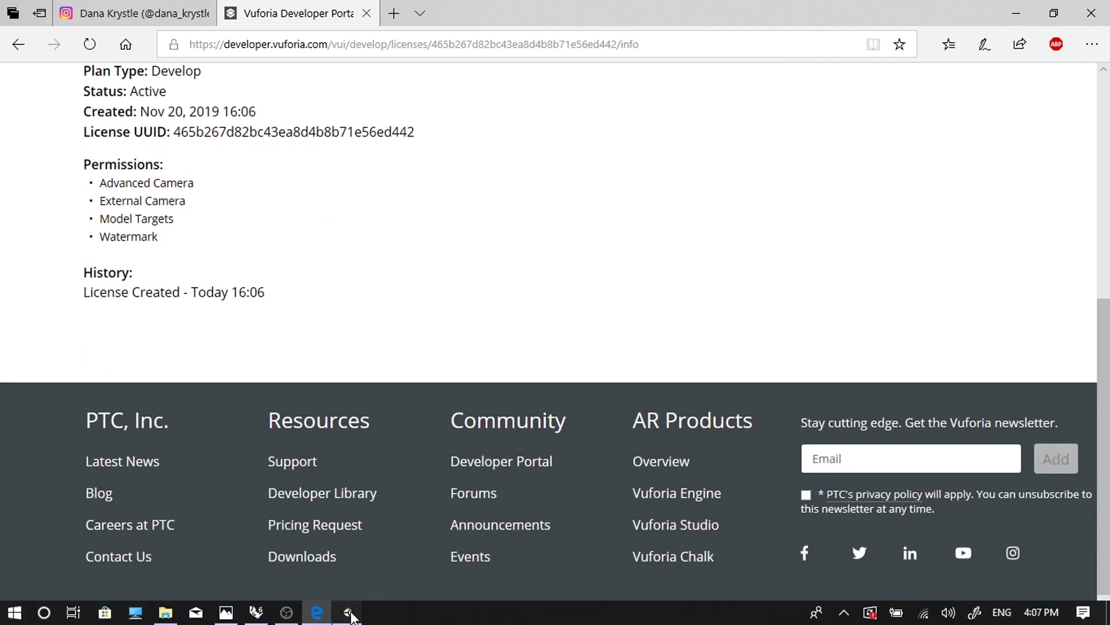
pyautogui.click(345, 613)
pyautogui.click(1013, 210)
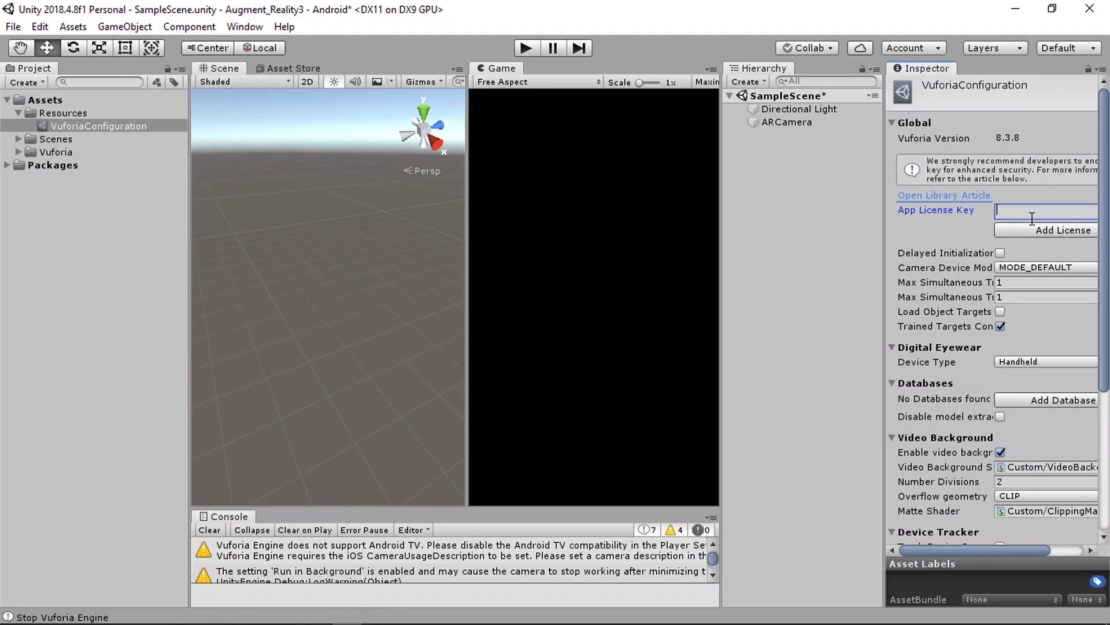
pyautogui.hotkey('ctrl', 'v')
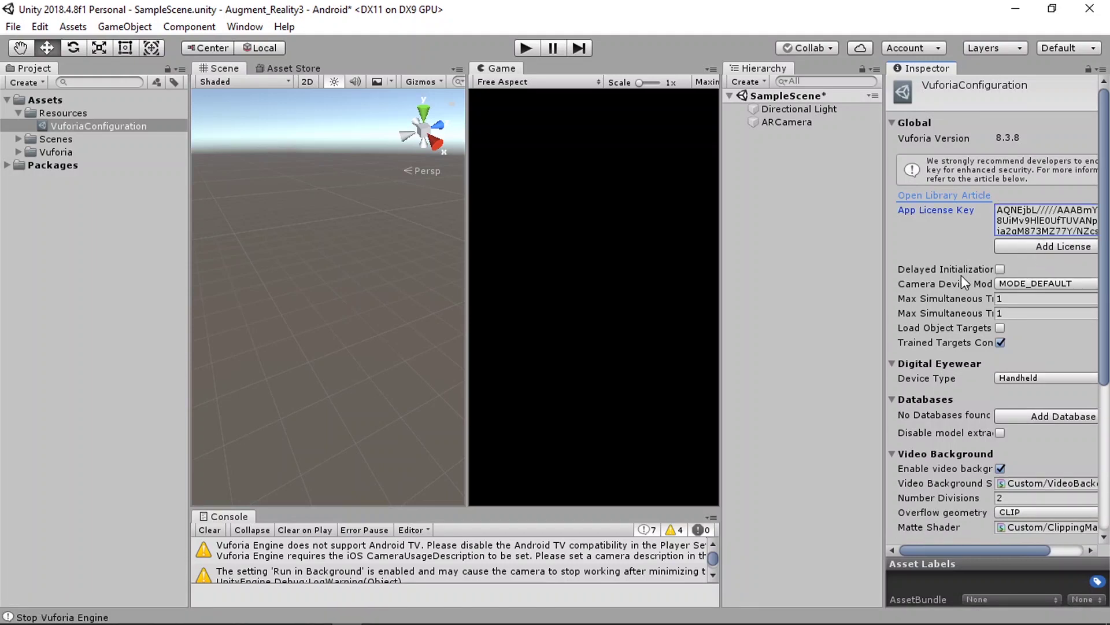
# Step: Examine the remaining VuforiaConfiguration settings, from Databases to Webcam, temporarily widening the Inspector to read them
pyautogui.scroll(-5, 939, 313)
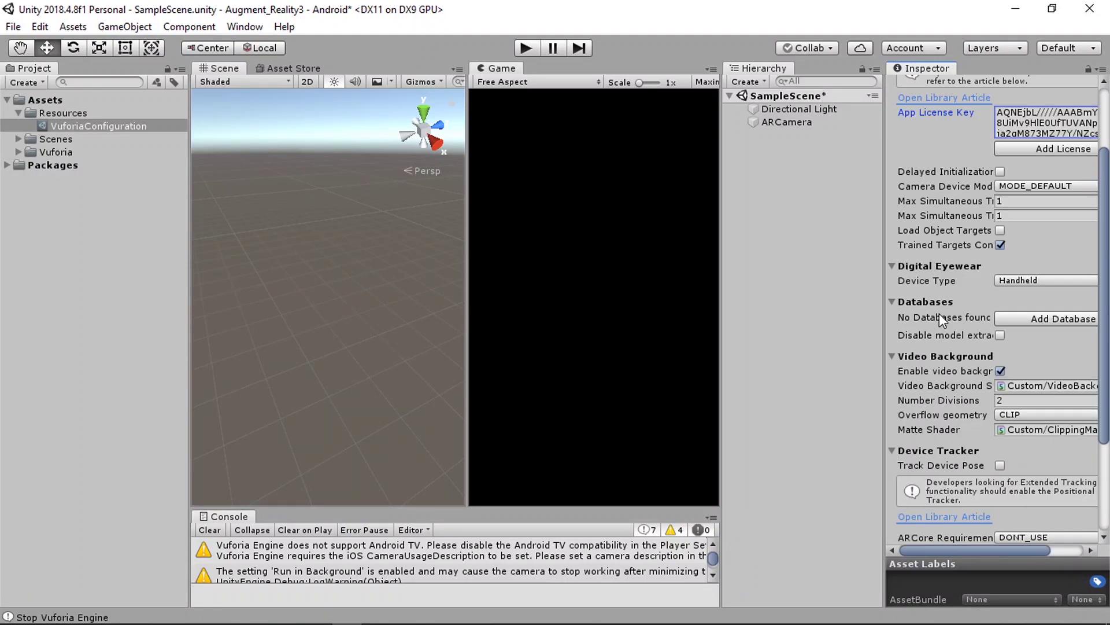
pyautogui.scroll(-1, 939, 317)
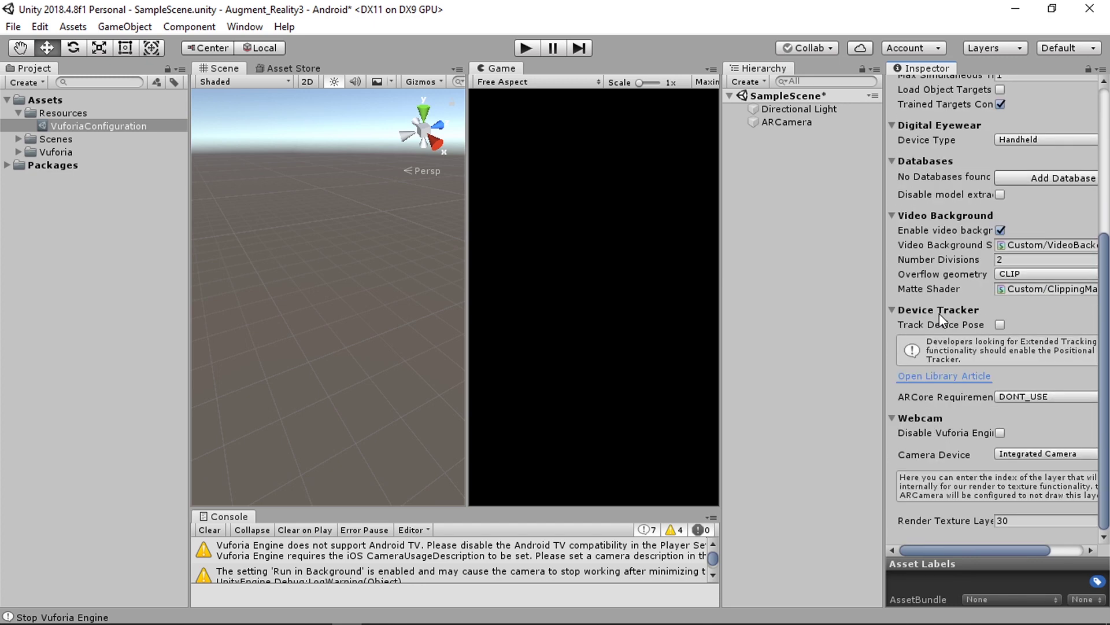
pyautogui.moveTo(885, 316); pyautogui.dragTo(816, 333)
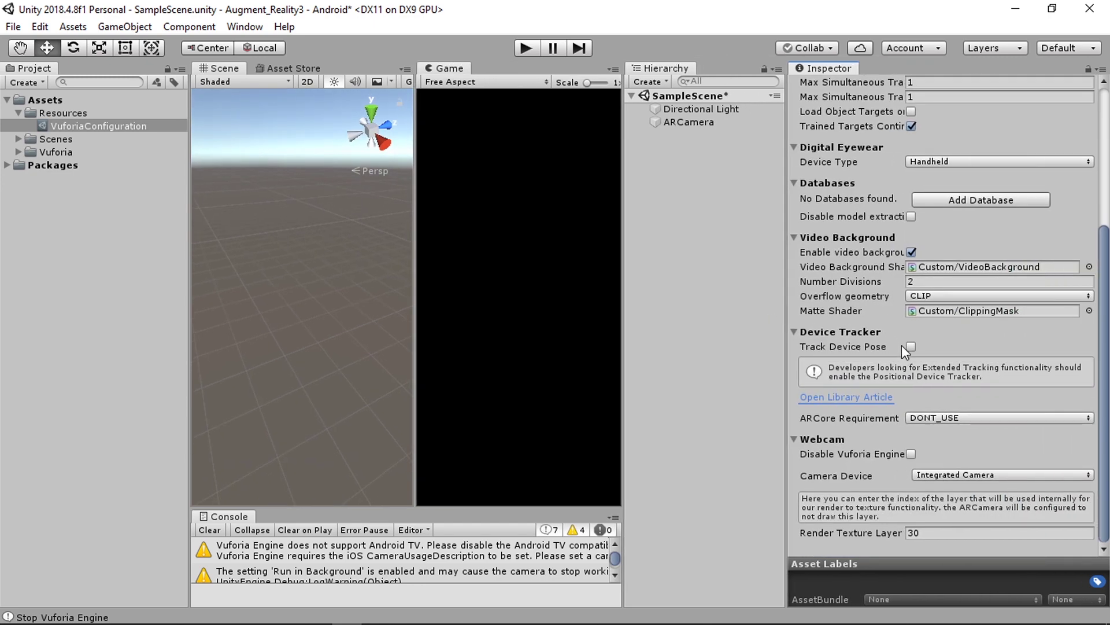
pyautogui.scroll(5, 887, 408)
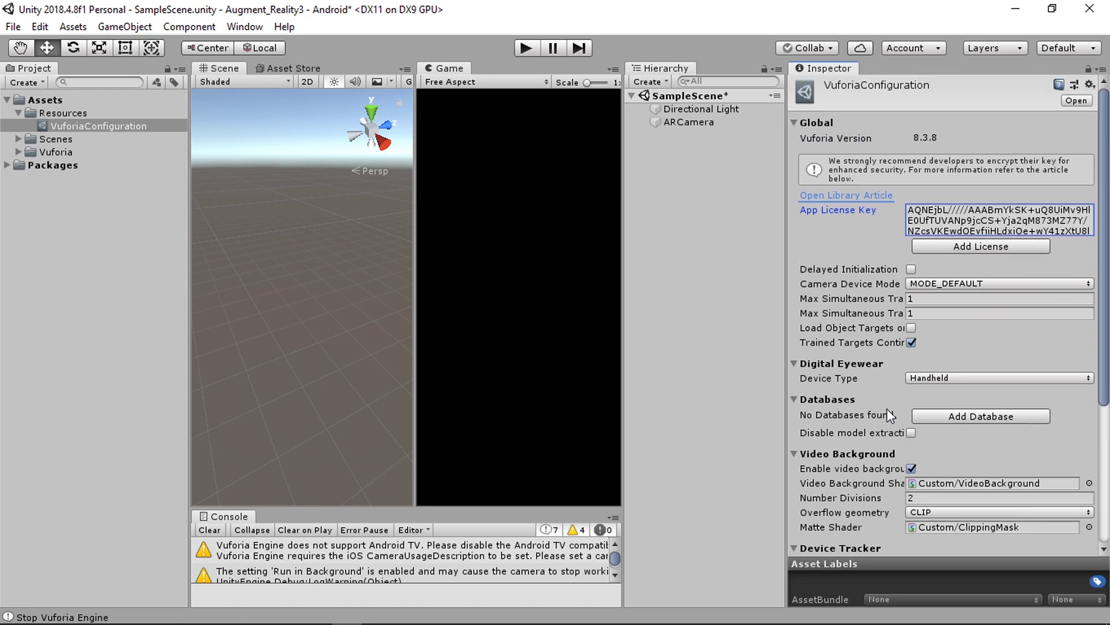
pyautogui.scroll(-5, 889, 414)
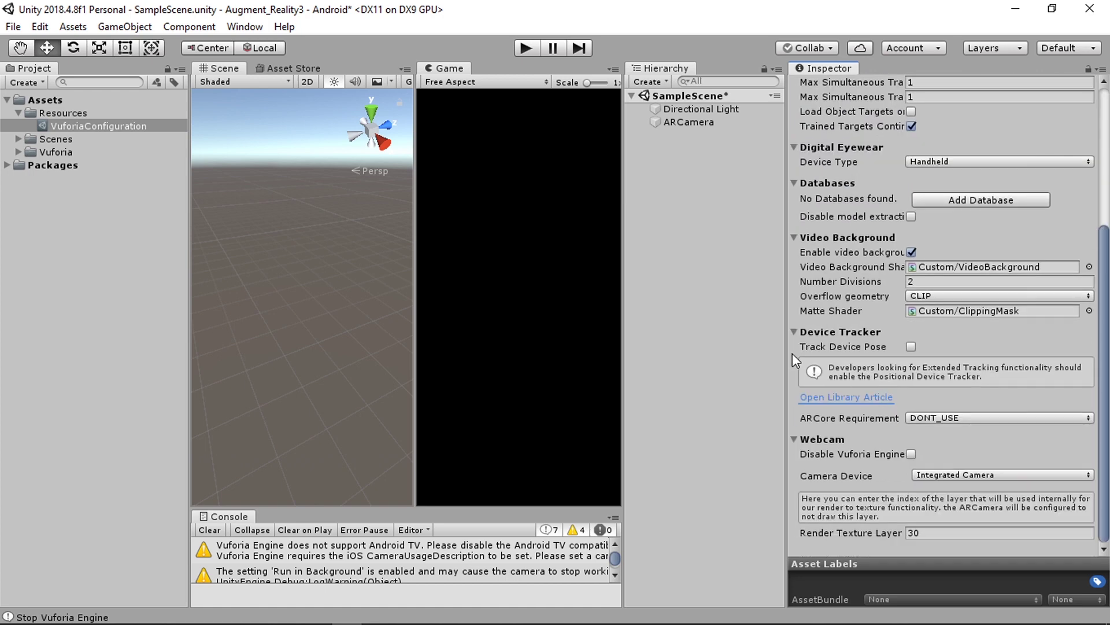
pyautogui.moveTo(786, 345); pyautogui.dragTo(903, 351)
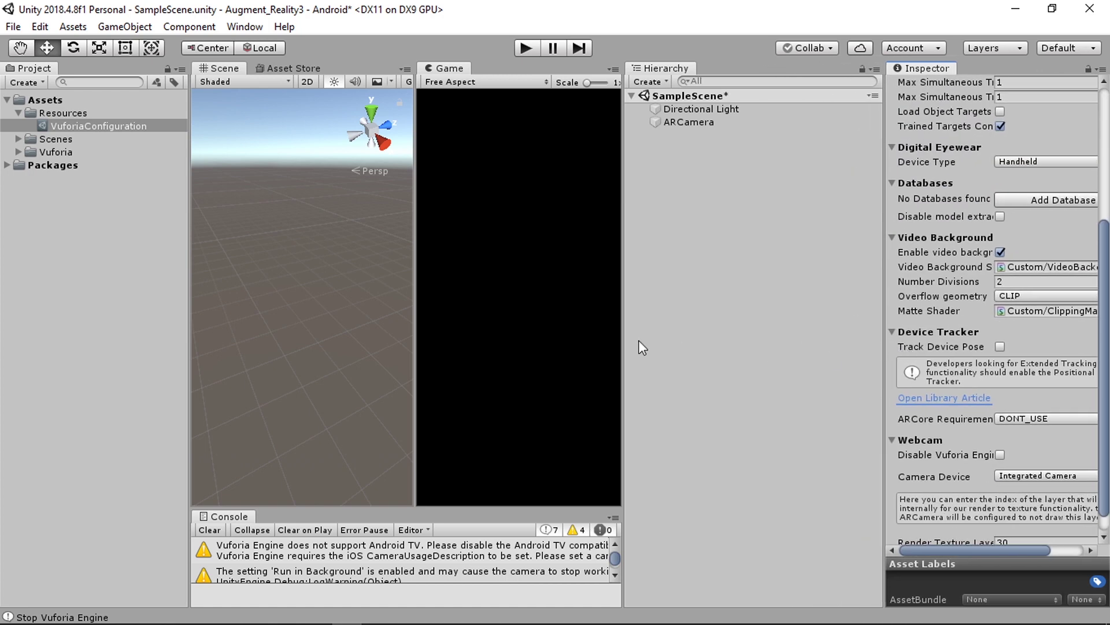
pyautogui.moveTo(623, 330); pyautogui.dragTo(805, 365)
pyautogui.moveTo(349, 623)
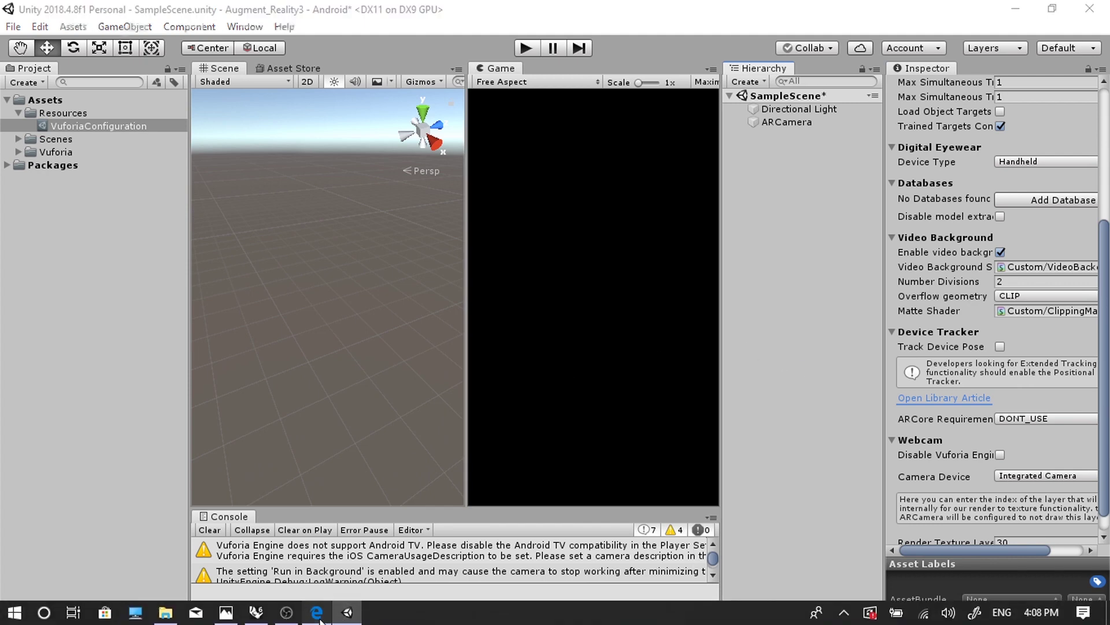
# Step: Switch to the Vuforia developer portal in Edge and check the usage details of the Augmented_test3 license
pyautogui.click(317, 612)
pyautogui.scroll(10, 471, 312)
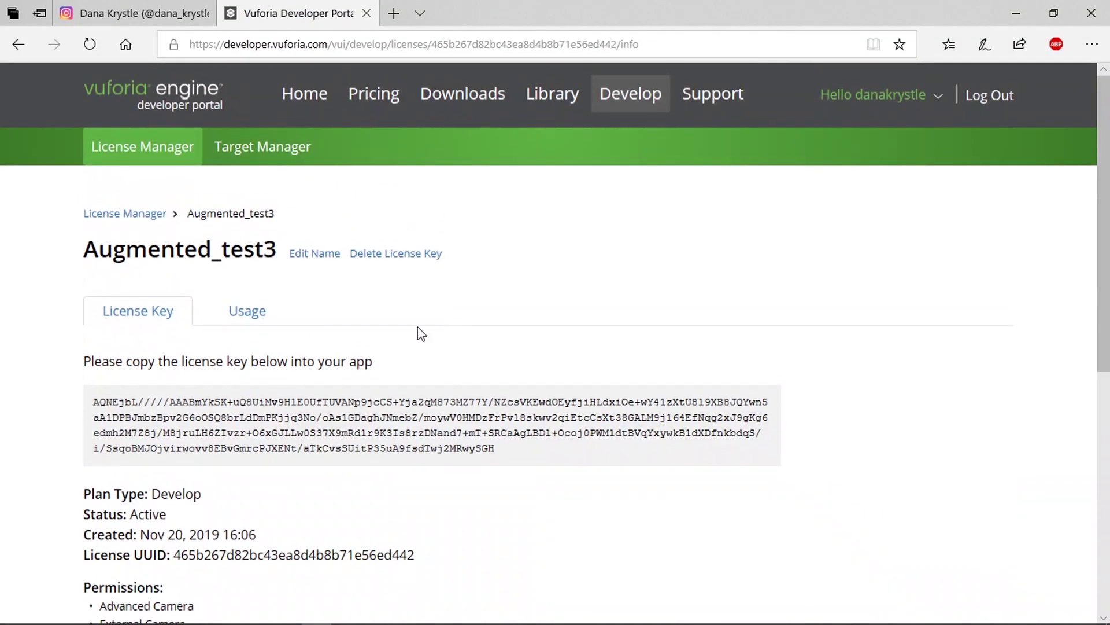
pyautogui.click(268, 311)
pyautogui.scroll(-4, 491, 315)
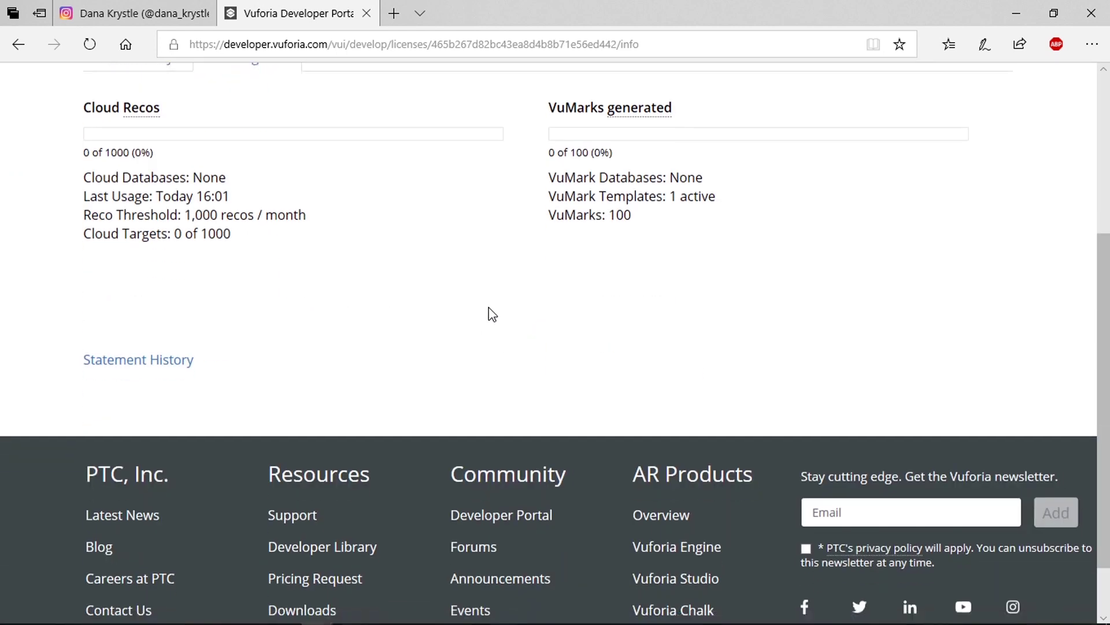
pyautogui.scroll(4, 491, 315)
pyautogui.click(144, 322)
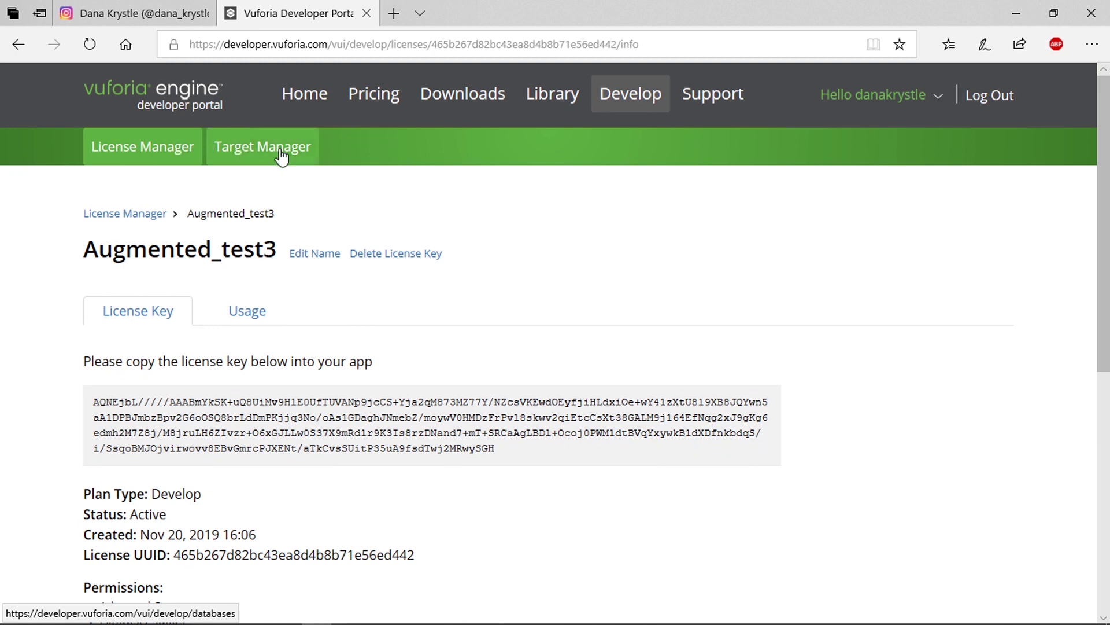
# Step: Open the Target Manager and look over its list of existing databases
pyautogui.click(217, 154)
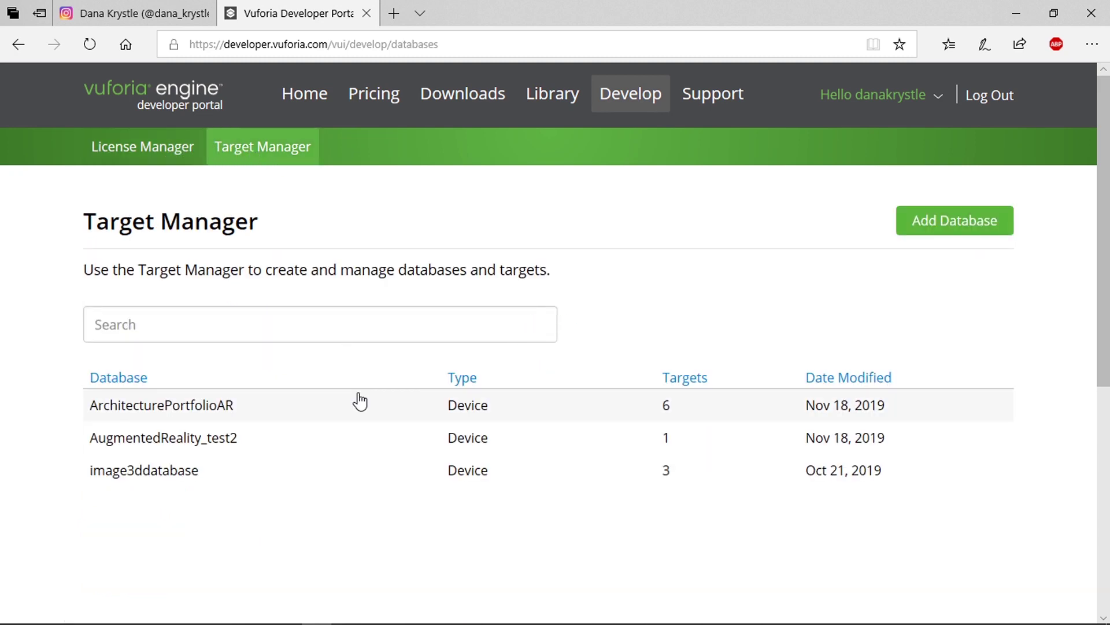
pyautogui.scroll(-2, 361, 401)
pyautogui.scroll(2, 405, 398)
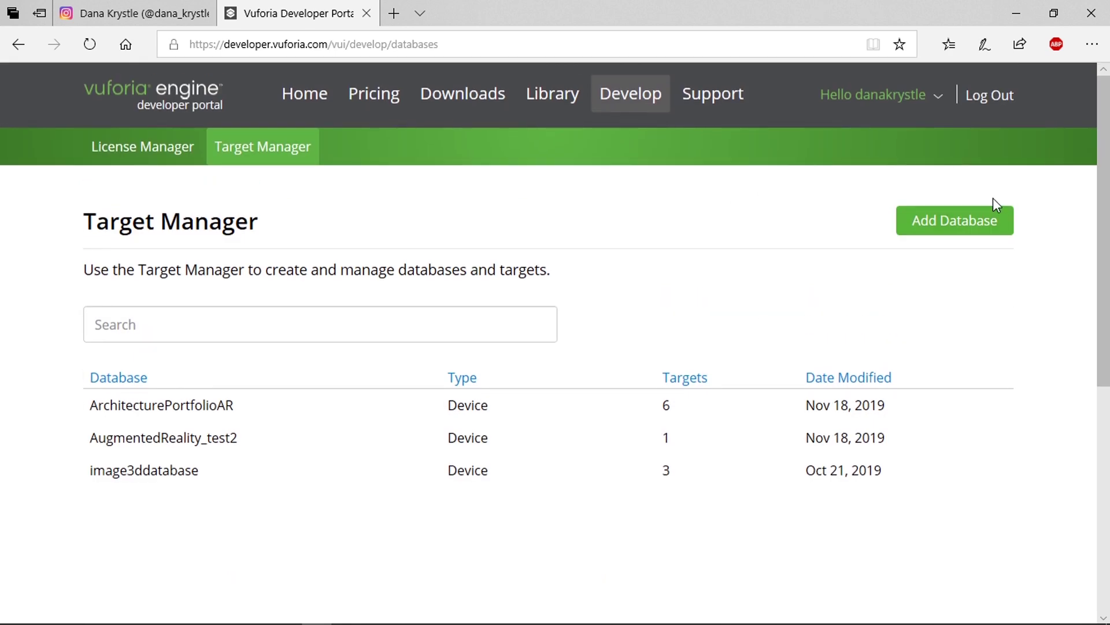
# Step: Create a Device-type target database named GlitchMuseum_3
pyautogui.click(988, 220)
pyautogui.click(504, 283)
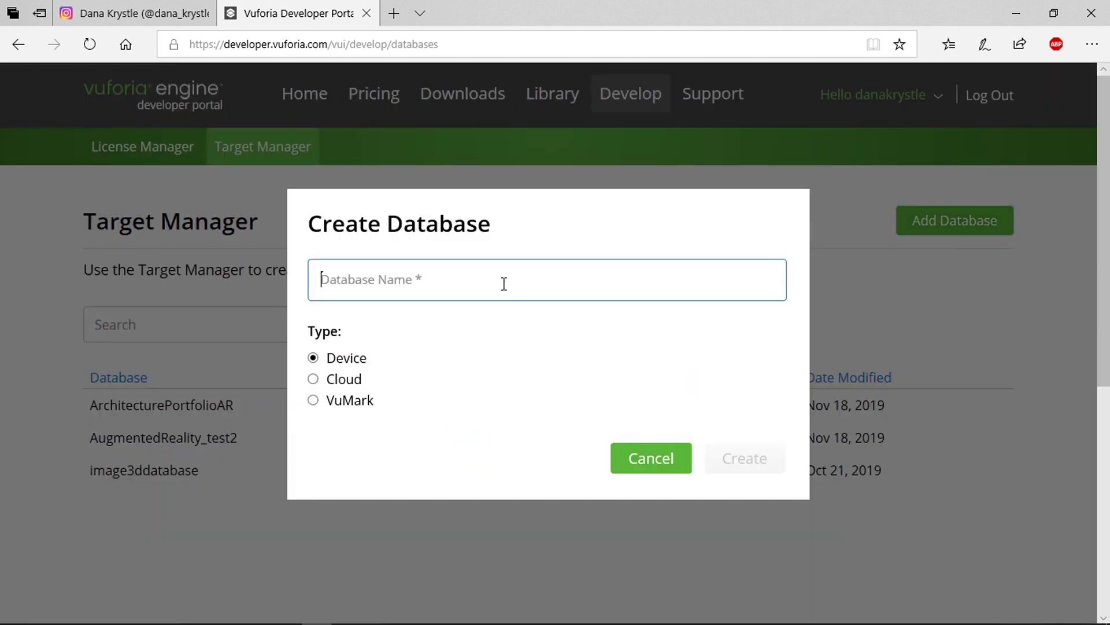
pyautogui.write('A')
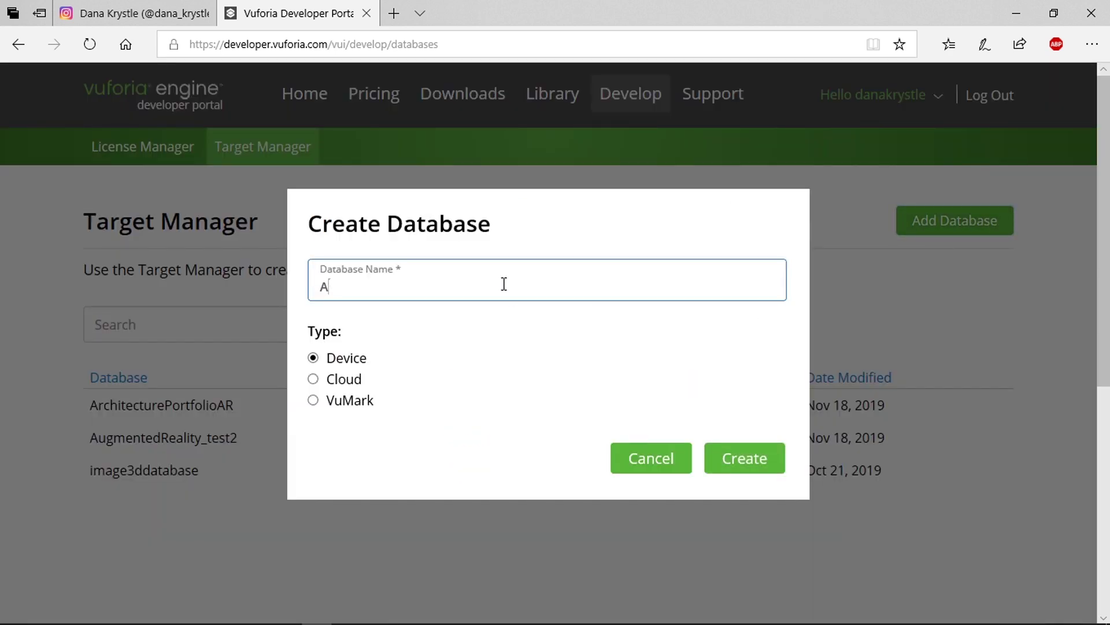
pyautogui.write('ugm')
pyautogui.press('BackSpace')
pyautogui.press('BackSpace')
pyautogui.press('BackSpace')
pyautogui.press('BackSpace')
pyautogui.write('GlitchMuseum_3')
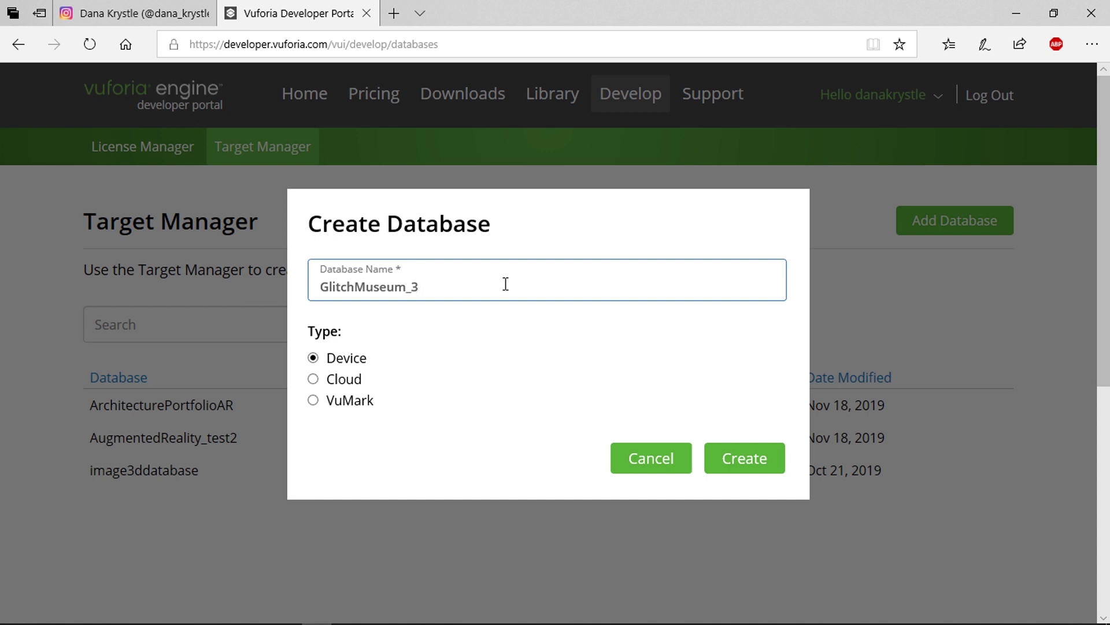
pyautogui.click(738, 461)
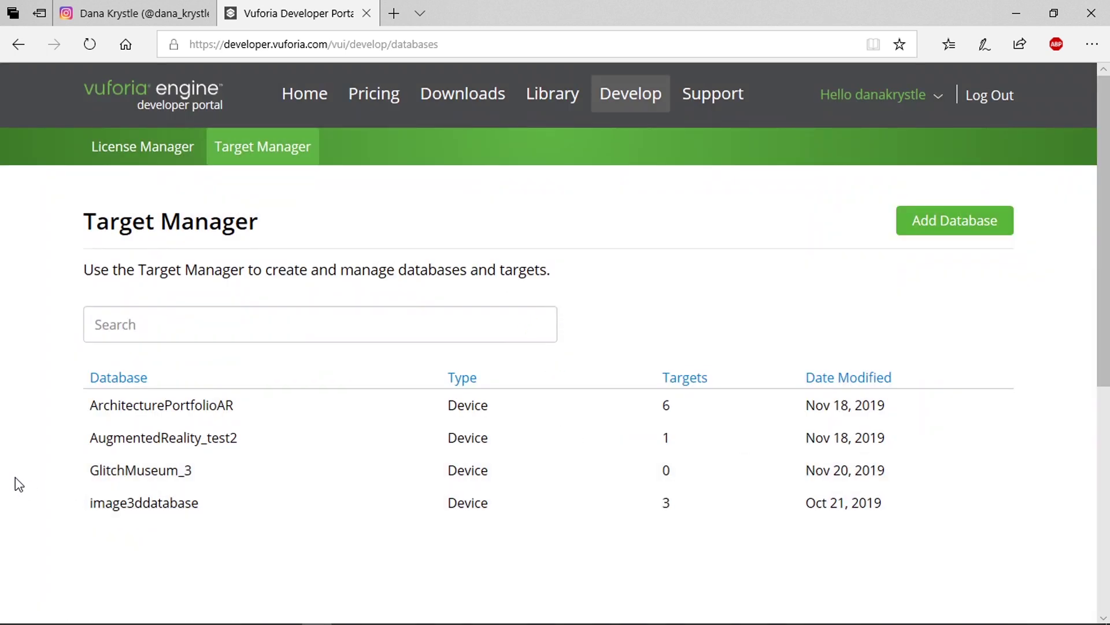
# Step: Open the GlitchMuseum_3 database from the Target Manager list
pyautogui.scroll(-1, 42, 397)
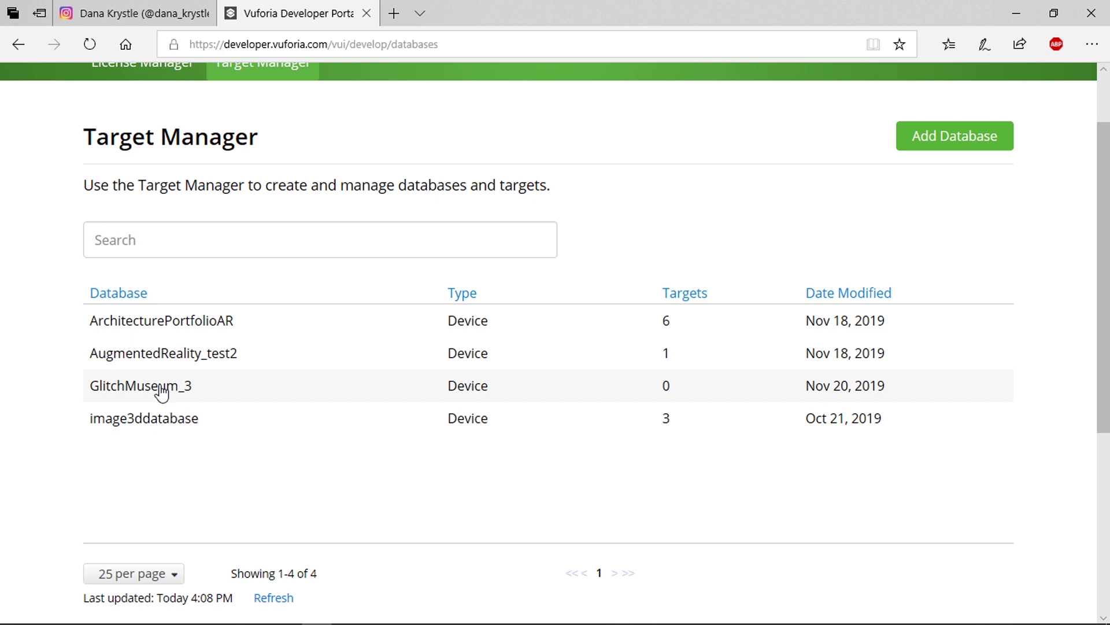
pyautogui.click(137, 392)
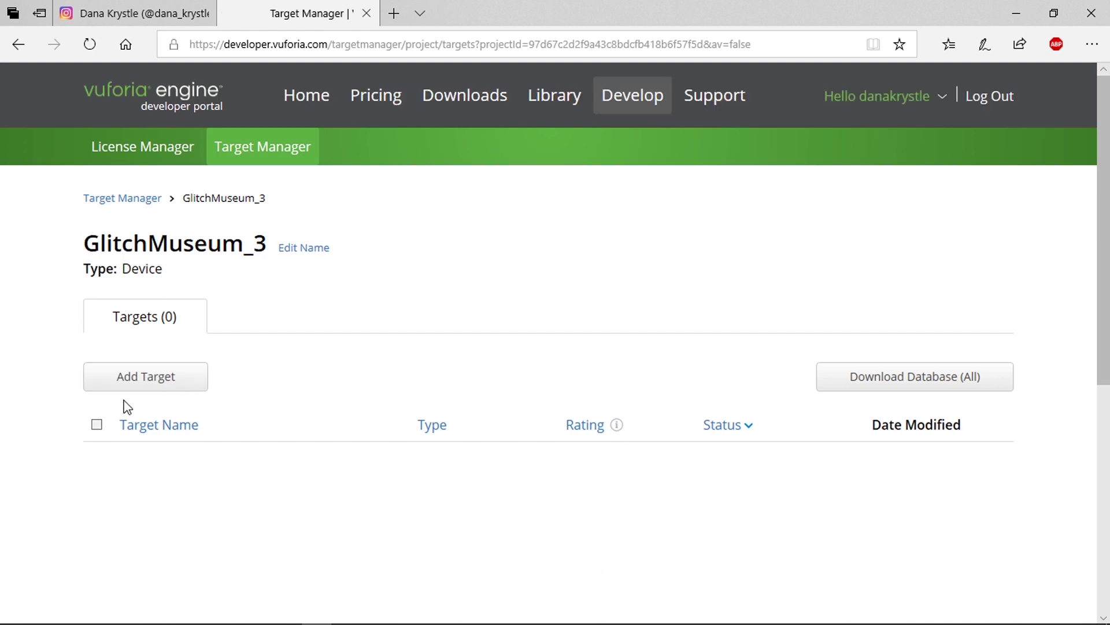
pyautogui.scroll(-1, 133, 439)
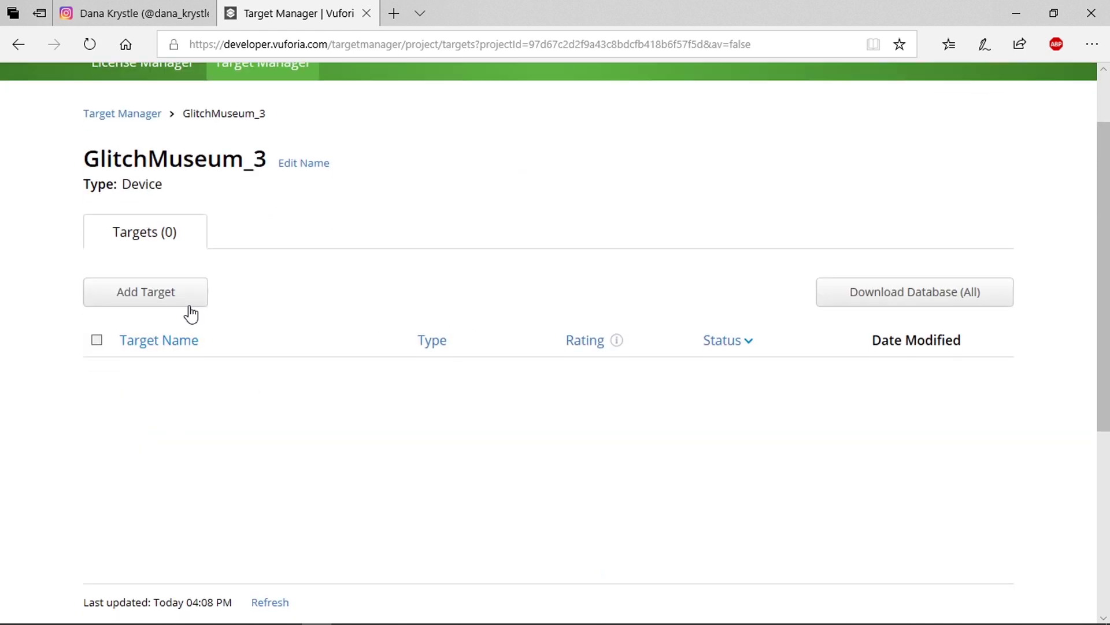
# Step: Start a new Single Image target and choose the Glitch Museum.jpg file from the Desktop as its image
pyautogui.click(162, 295)
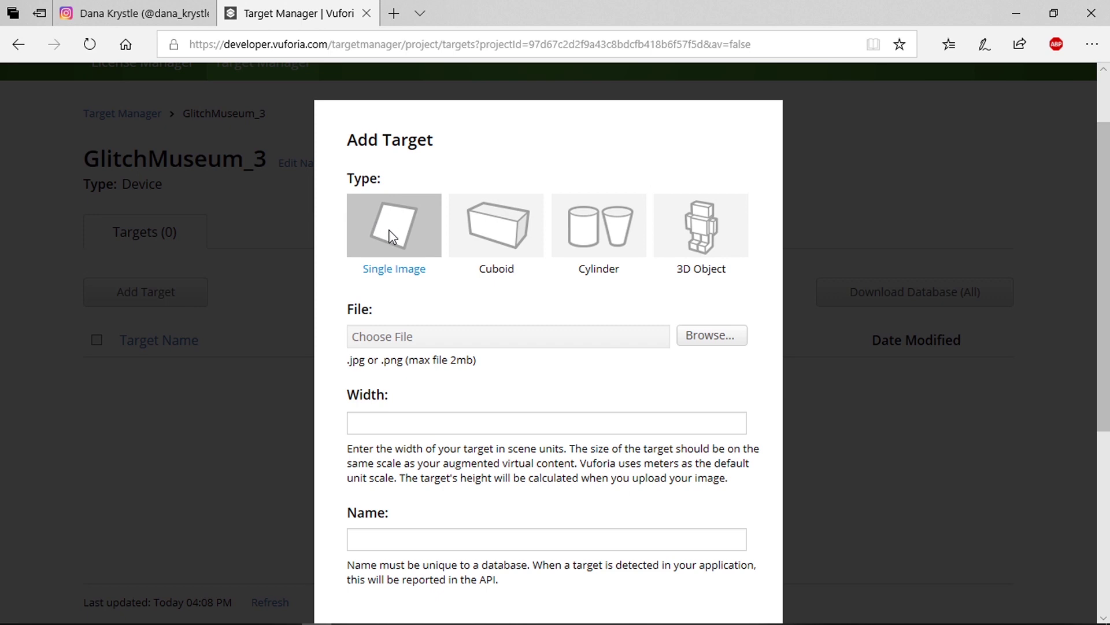
pyautogui.click(704, 341)
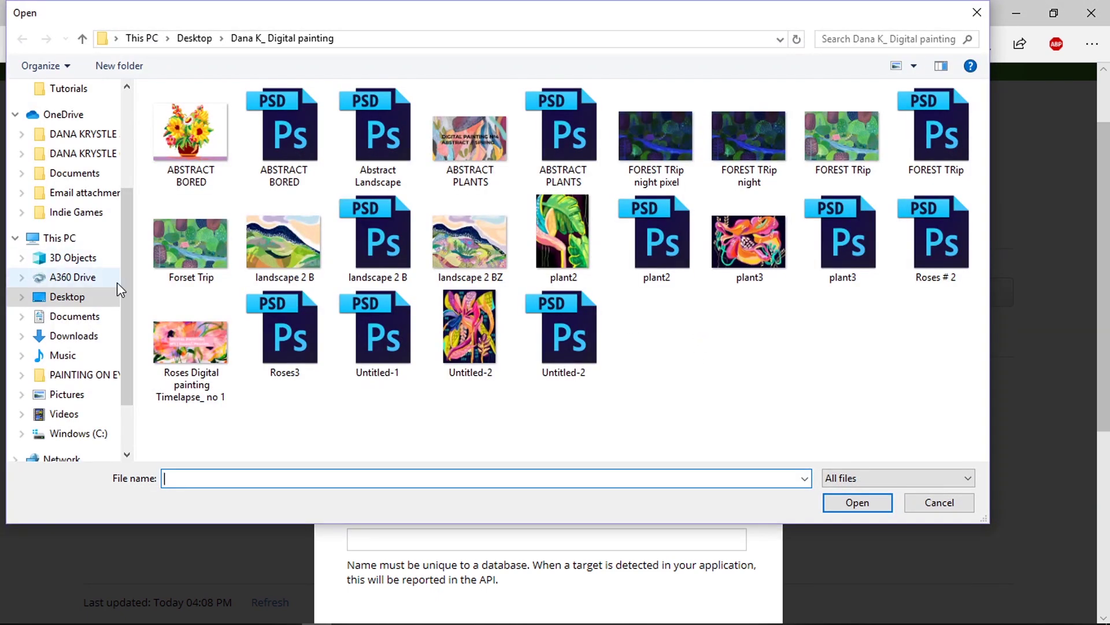
pyautogui.moveTo(188, 23); pyautogui.dragTo(261, 30)
pyautogui.moveTo(202, 199); pyautogui.dragTo(205, 104)
pyautogui.click(141, 128)
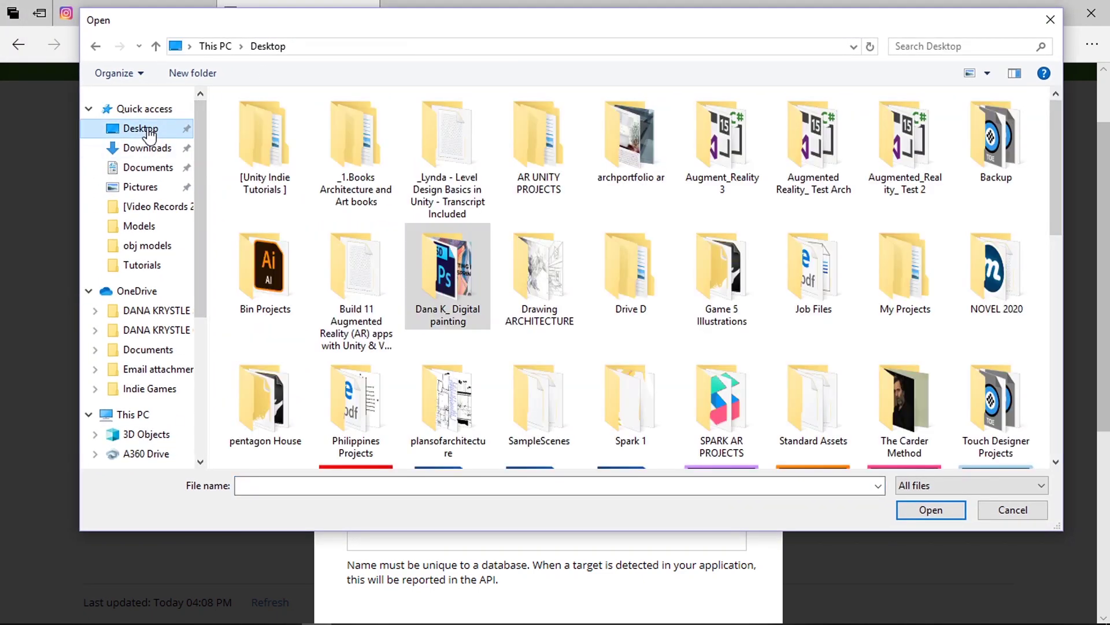
pyautogui.moveTo(1055, 198); pyautogui.dragTo(1056, 233)
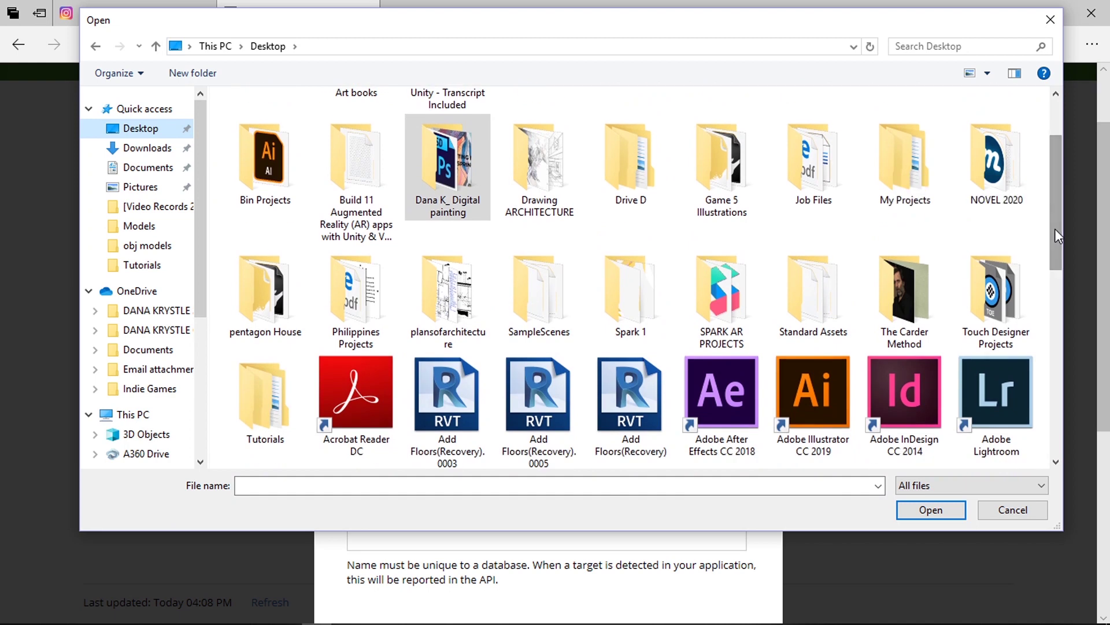
pyautogui.moveTo(1056, 234); pyautogui.dragTo(1048, 425)
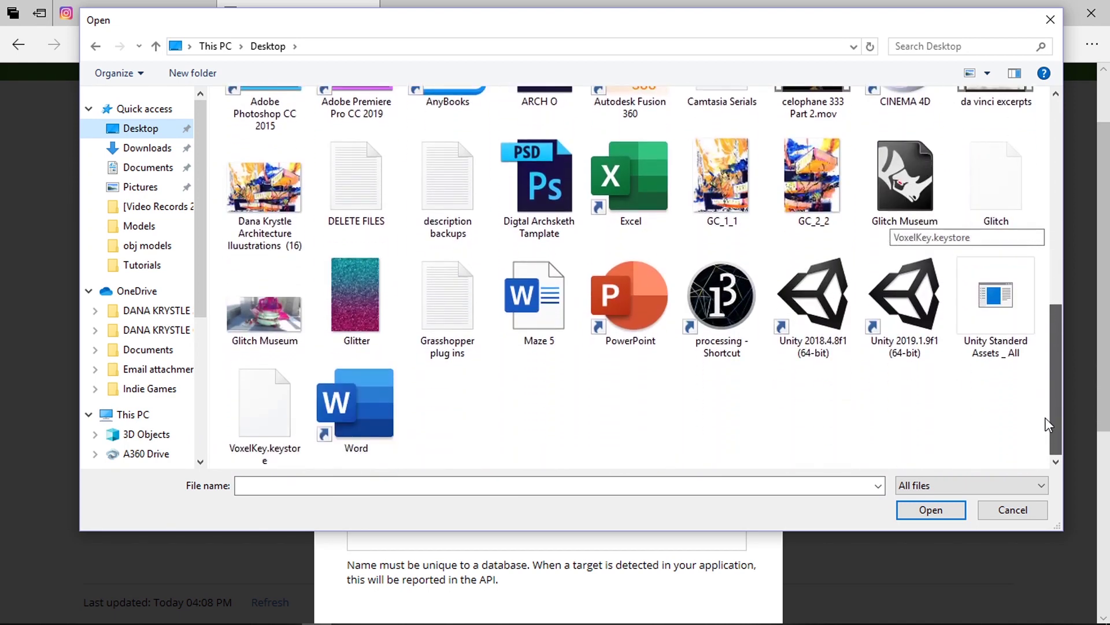
pyautogui.click(265, 312)
pyautogui.click(932, 509)
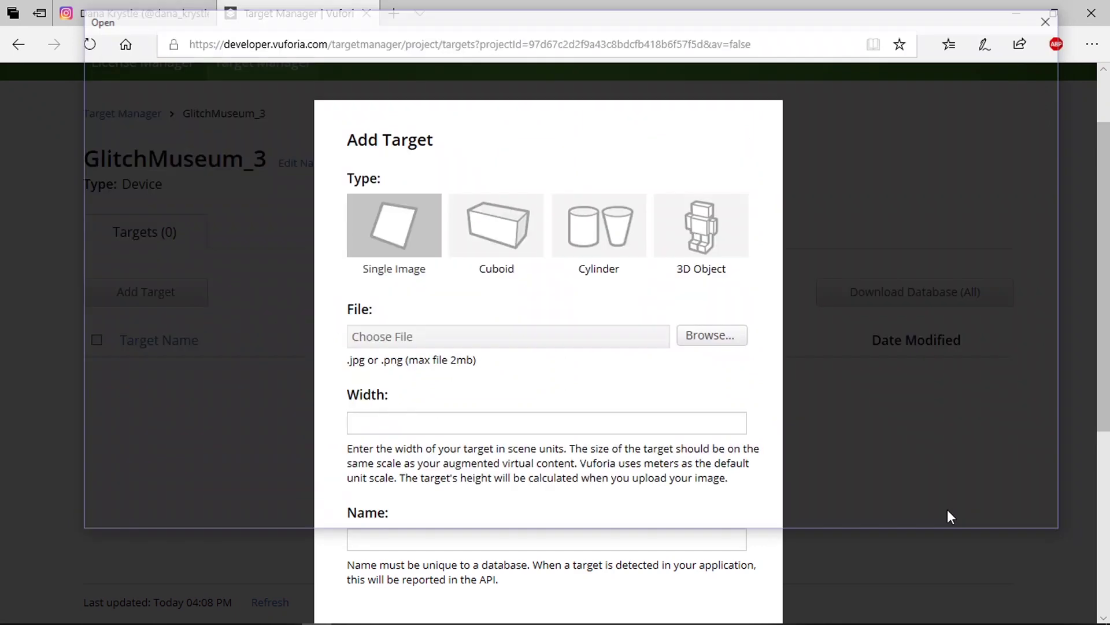
# Step: Set the target's width to 6, change its name to Glitch_Museum, and add it to the database
pyautogui.scroll(-1, 518, 410)
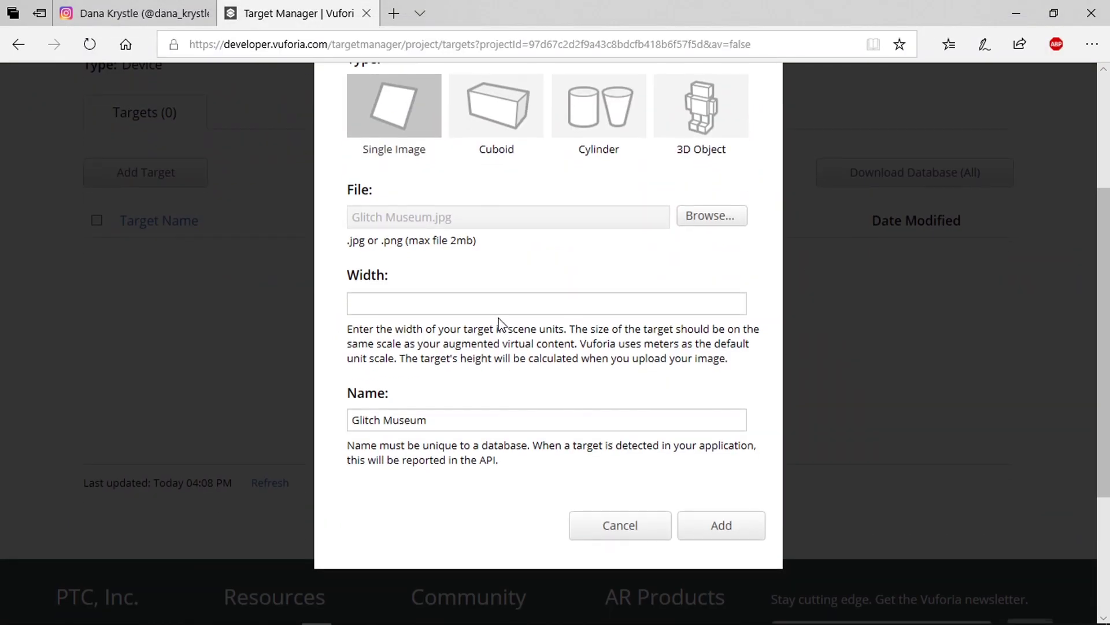
pyautogui.click(503, 307)
pyautogui.write('6')
pyautogui.click(728, 527)
pyautogui.click(384, 420)
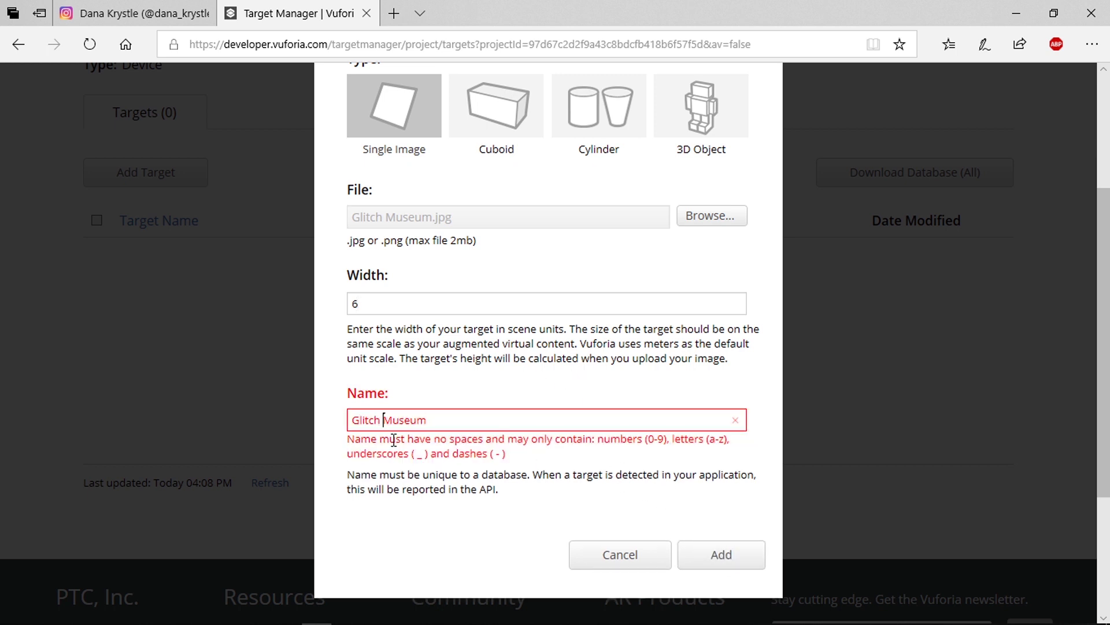
pyautogui.press('BackSpace')
pyautogui.write('_')
pyautogui.press('Return')
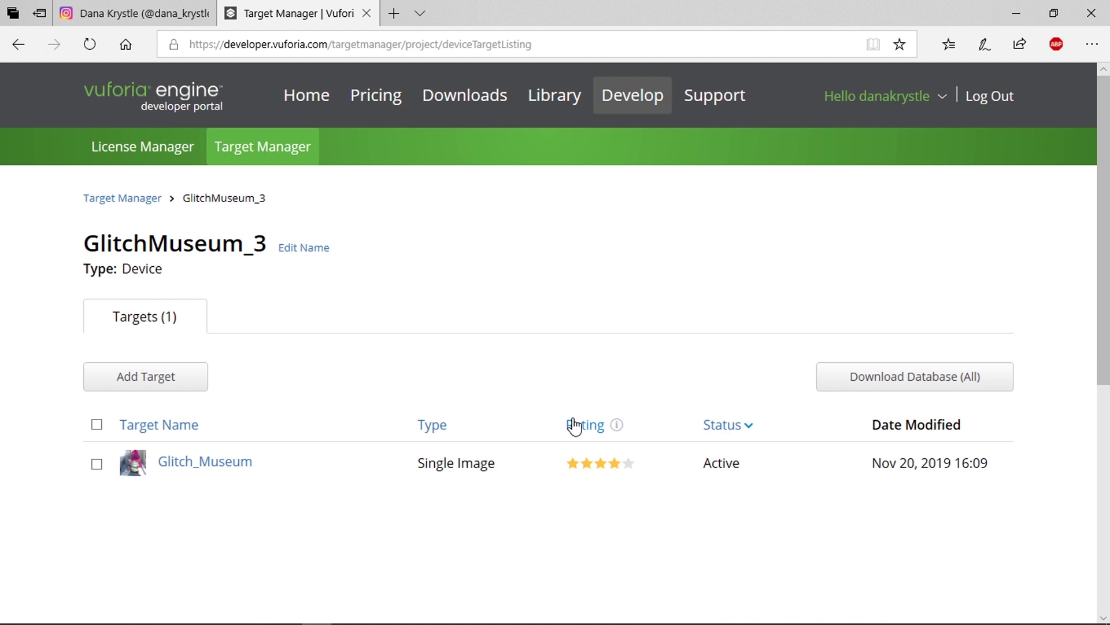
# Step: Open the Glitch_Museum target's details and show the detected features on its image
pyautogui.scroll(-3, 572, 432)
pyautogui.scroll(3, 572, 436)
pyautogui.scroll(-3, 601, 491)
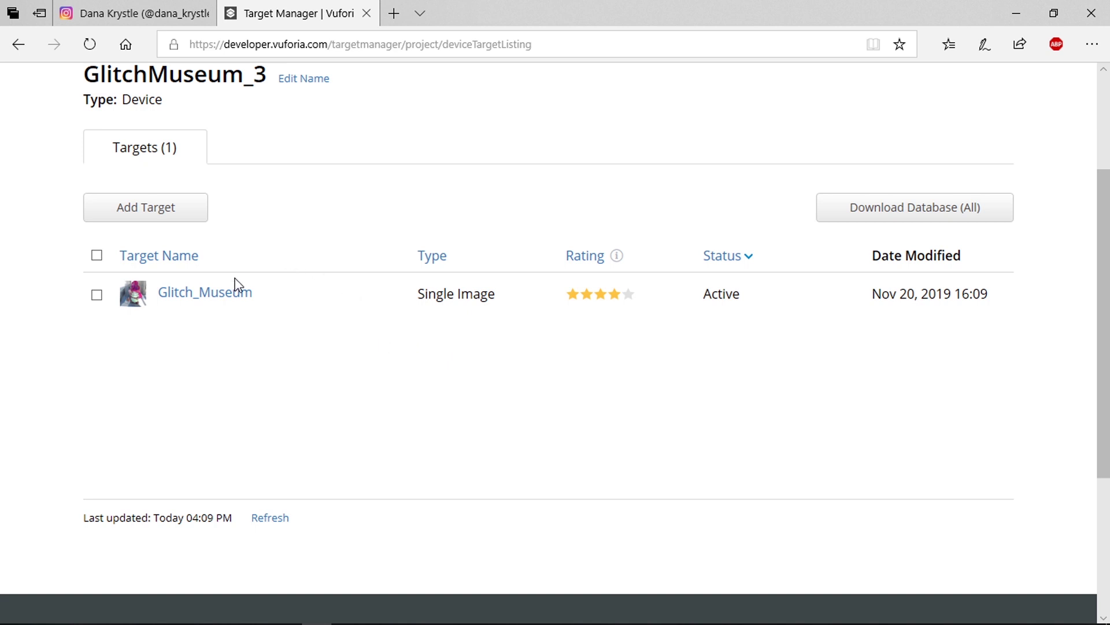
pyautogui.click(226, 293)
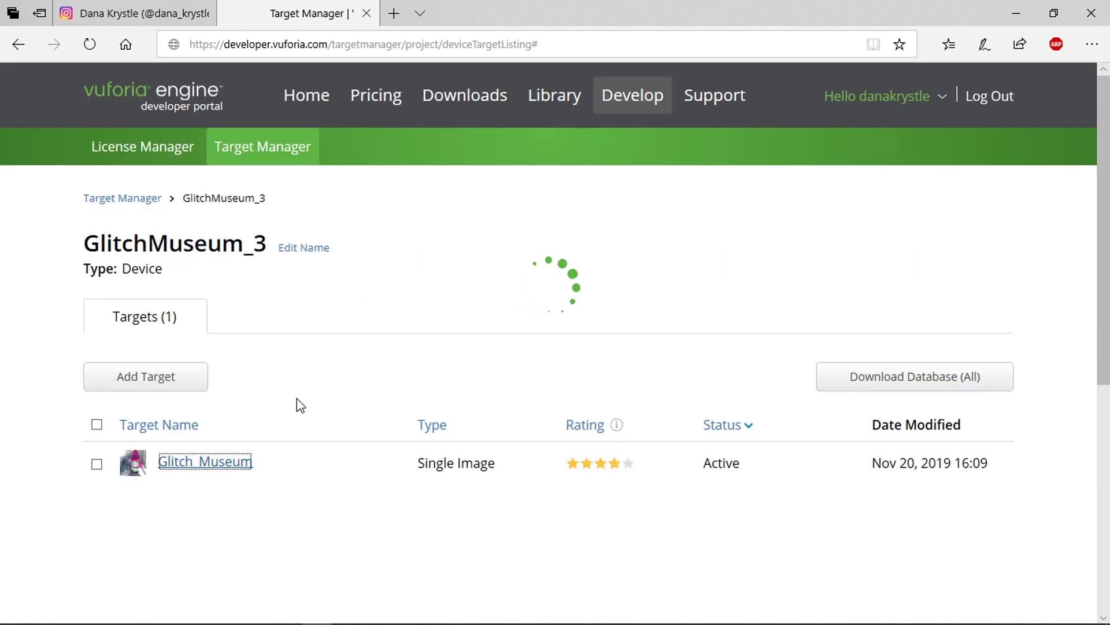
pyautogui.scroll(-1, 293, 399)
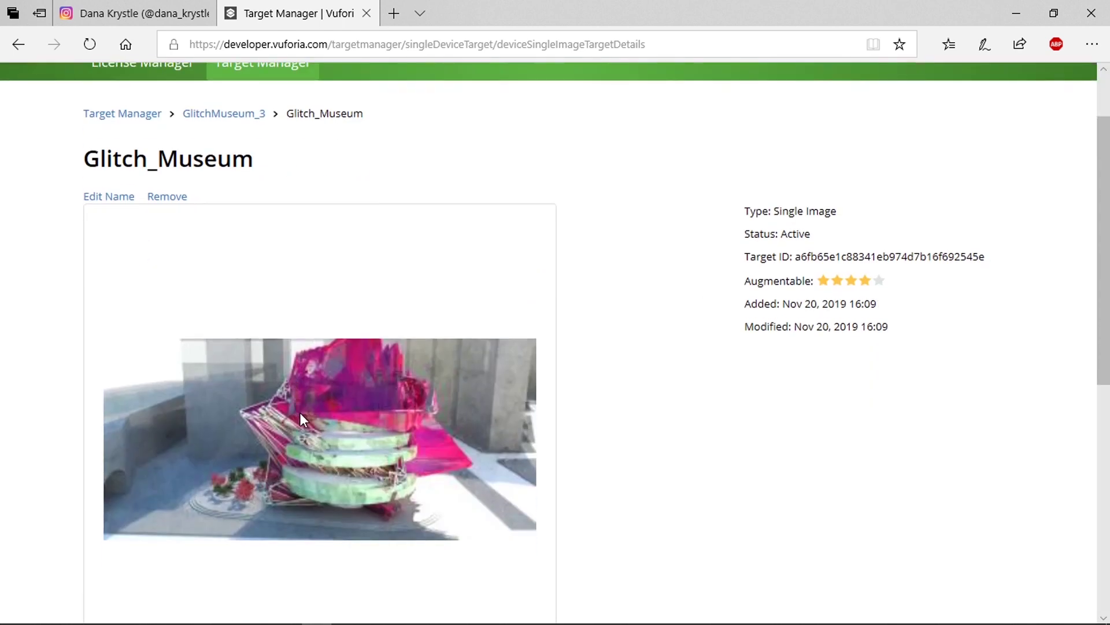
pyautogui.scroll(-3, 301, 412)
pyautogui.scroll(2, 303, 424)
pyautogui.scroll(-2, 303, 424)
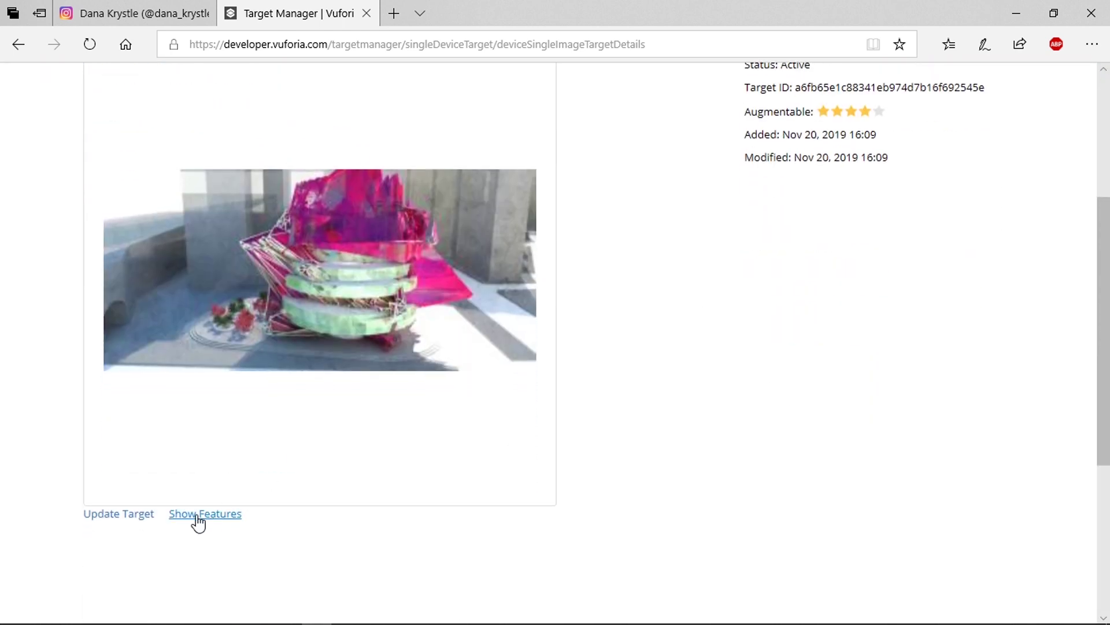
pyautogui.click(181, 516)
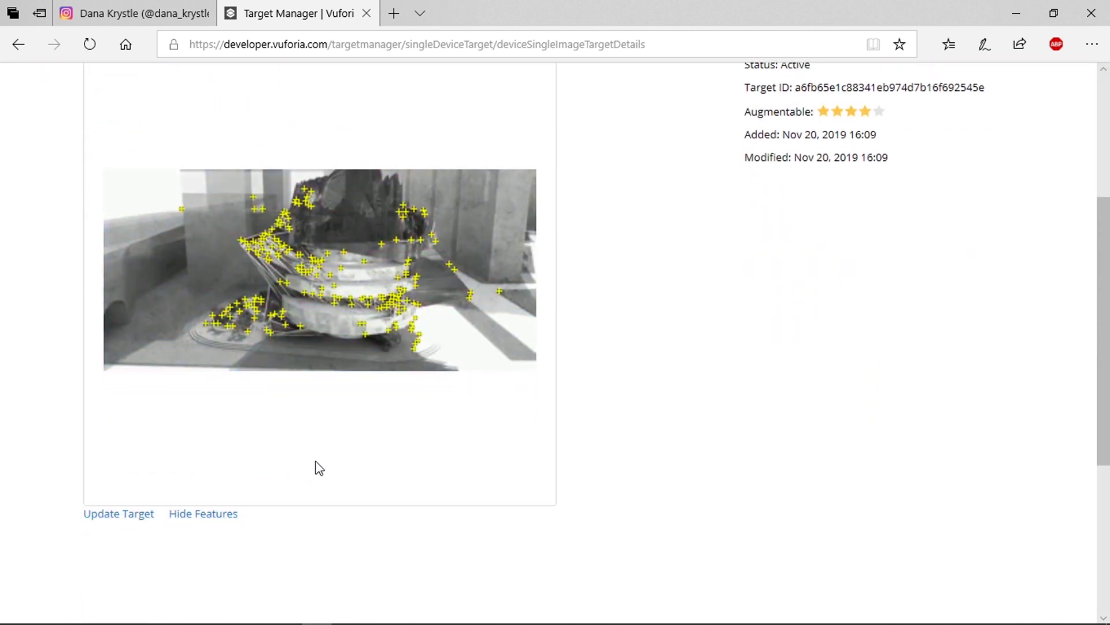
# Step: Examine the feature points on the Glitch_Museum image together with the target's augmentable rating and details
pyautogui.scroll(3, 317, 467)
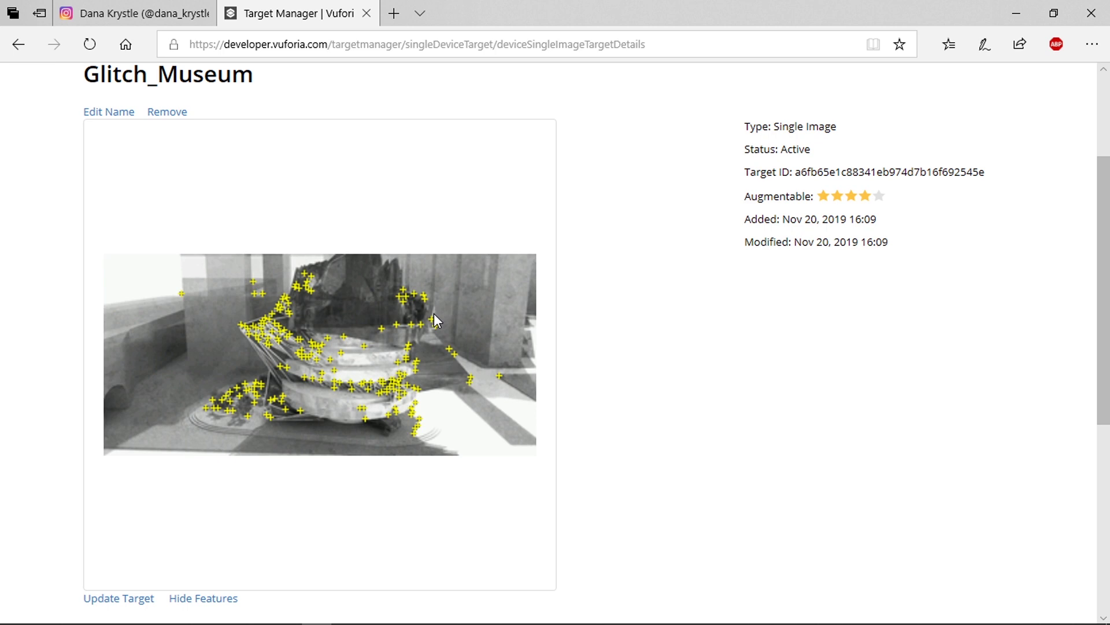
pyautogui.scroll(3, 411, 330)
pyautogui.scroll(-5, 399, 341)
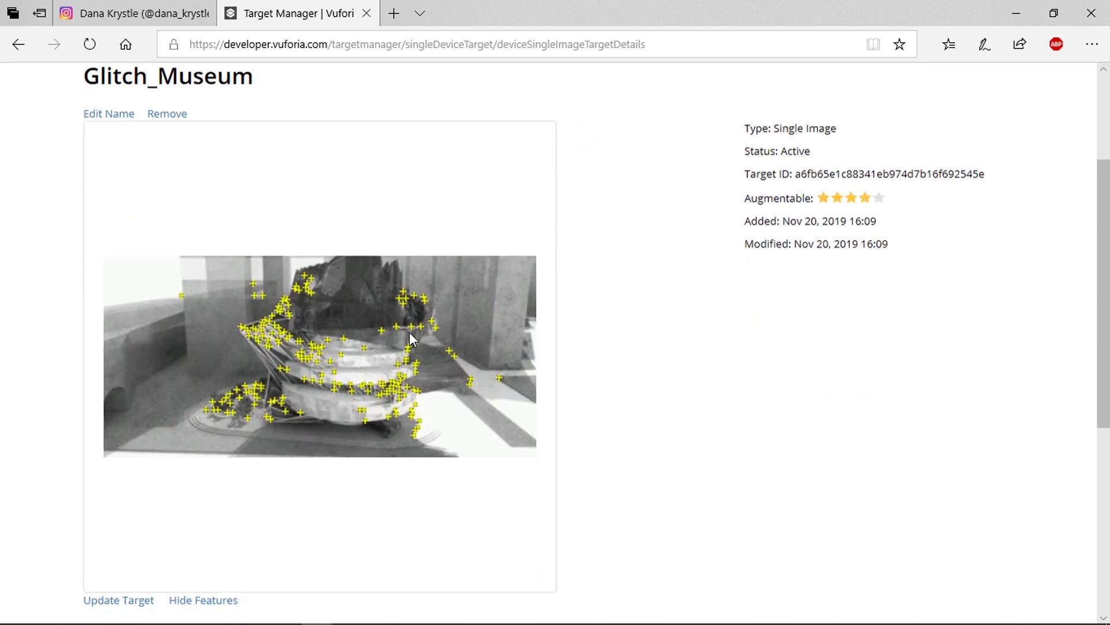
pyautogui.scroll(-3, 387, 359)
pyautogui.scroll(10, 384, 362)
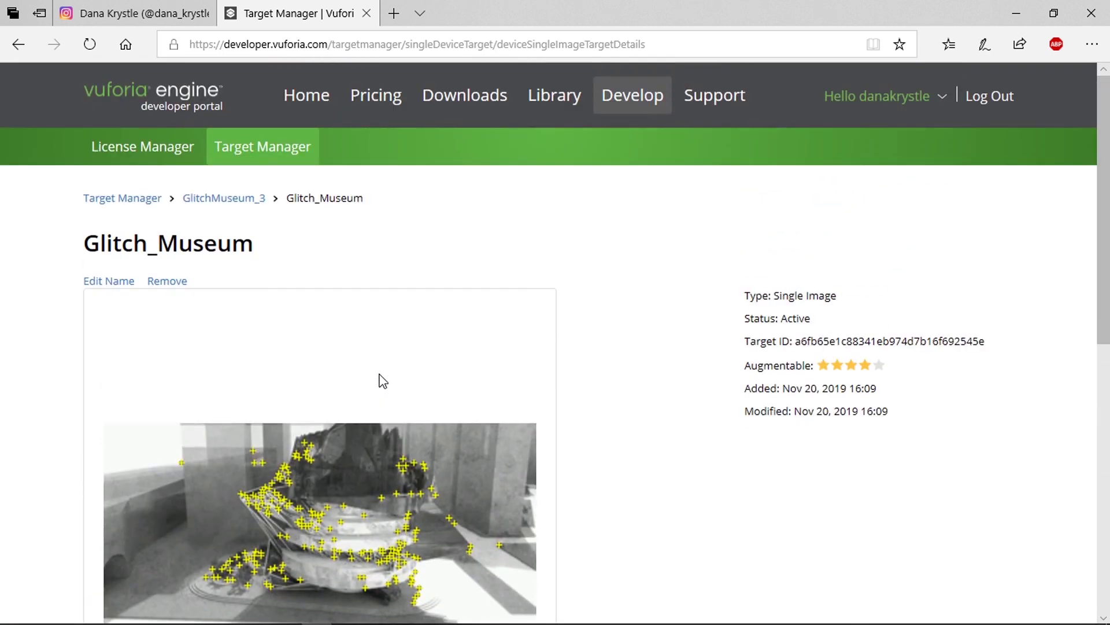
pyautogui.scroll(-5, 380, 380)
pyautogui.scroll(-1, 407, 372)
pyautogui.scroll(3, 407, 373)
# Step: Return to the Target Manager's database list and reopen the GlitchMuseum_3 database
pyautogui.click(255, 165)
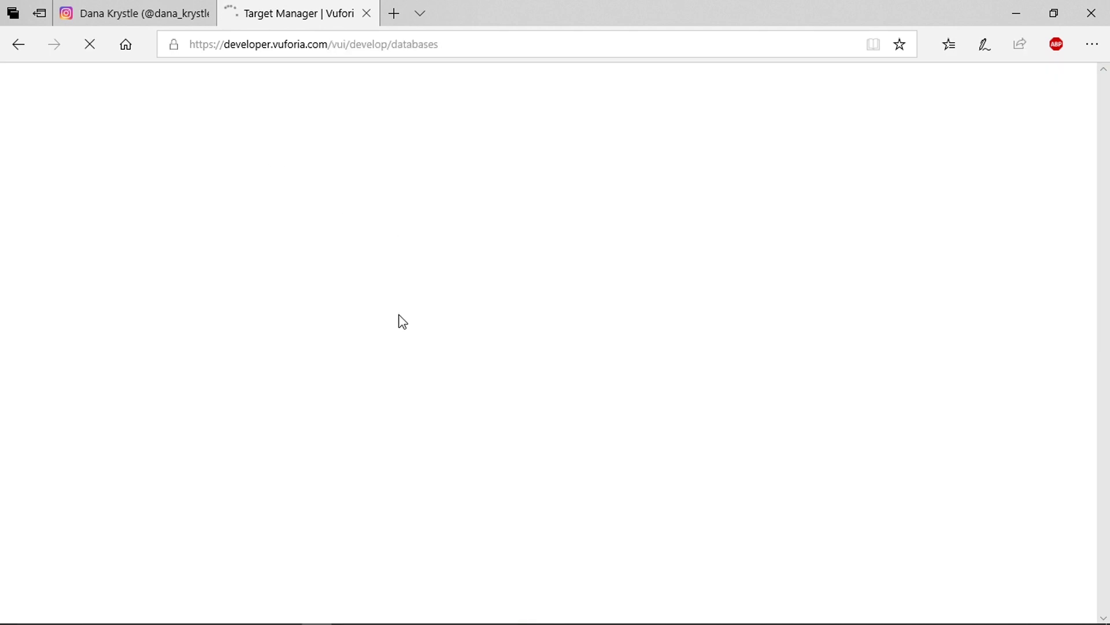
pyautogui.scroll(-1, 396, 317)
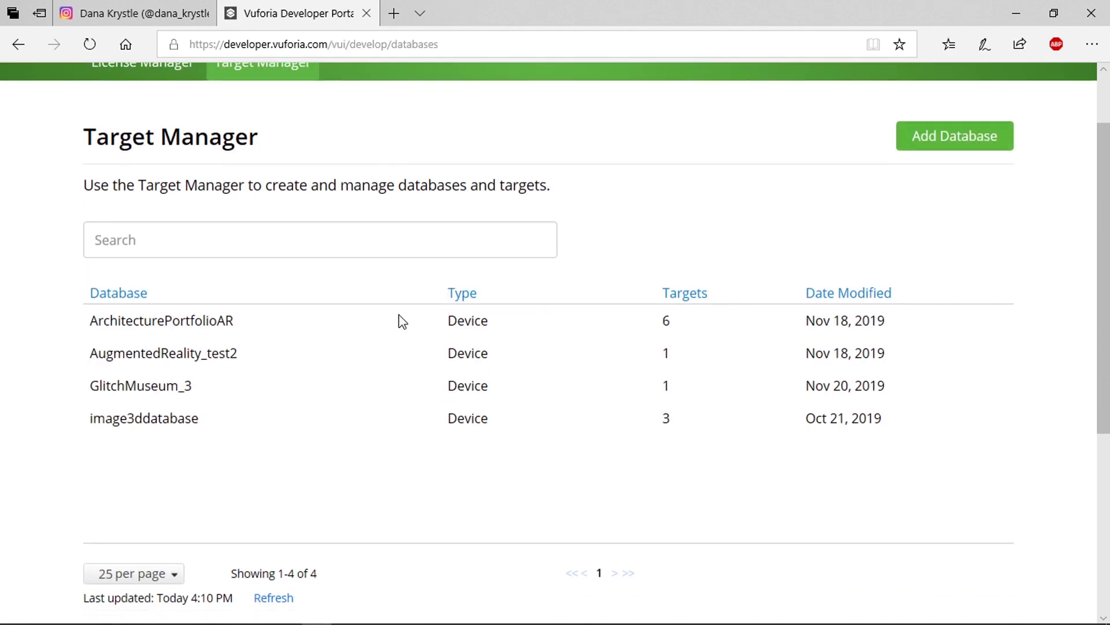
pyautogui.click(168, 393)
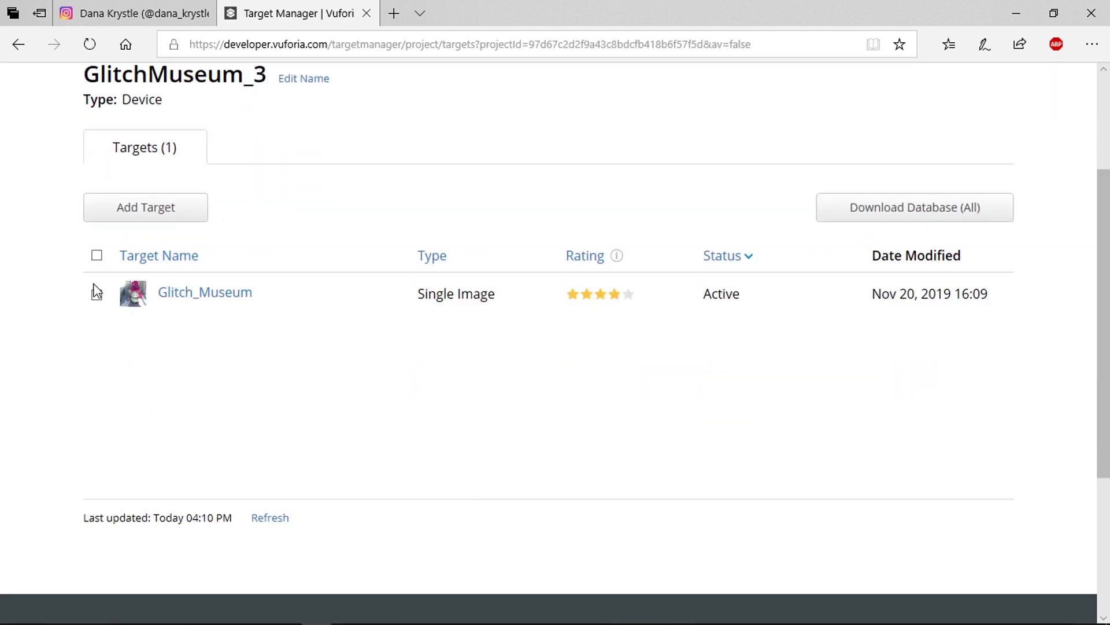
# Step: Select the Glitch_Museum target and download the database for the Unity Editor platform
pyautogui.click(97, 293)
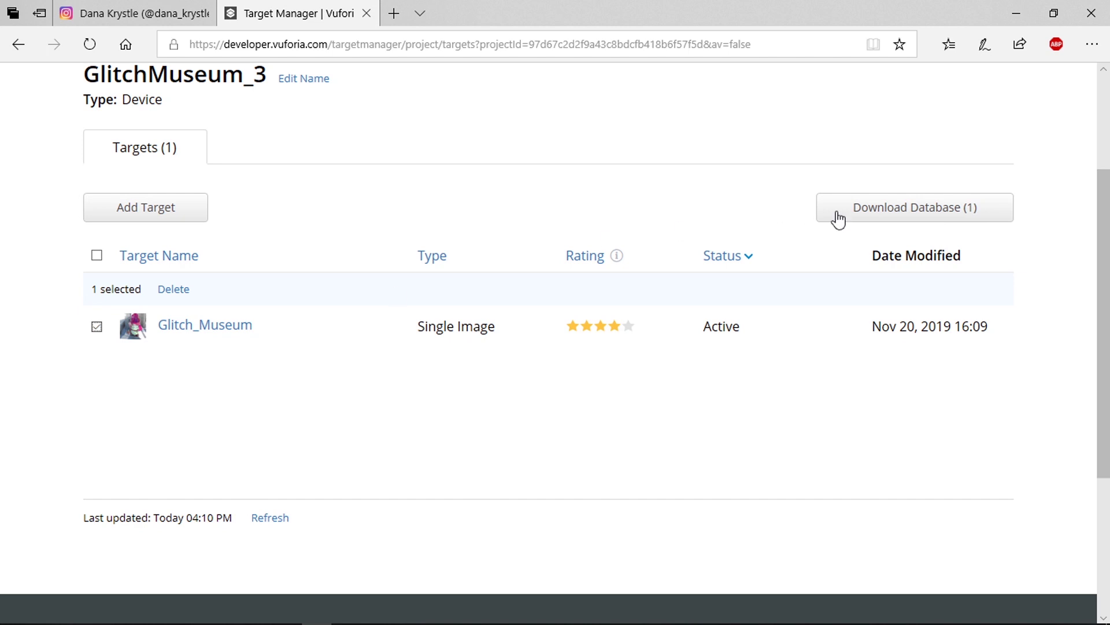
pyautogui.click(154, 219)
pyautogui.click(873, 214)
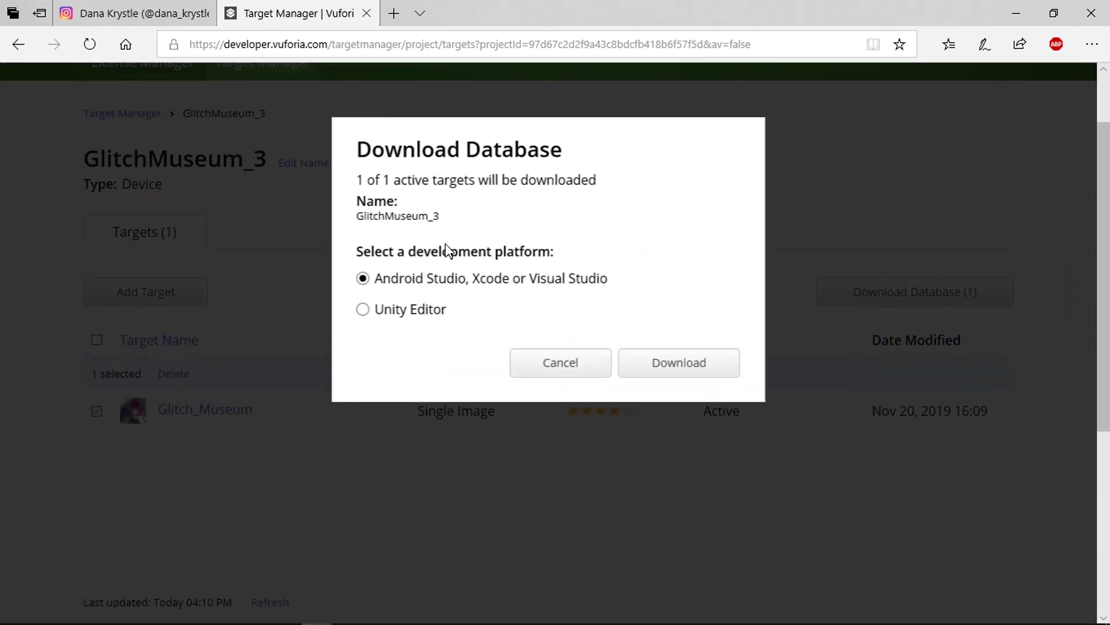
pyautogui.click(364, 312)
pyautogui.click(672, 370)
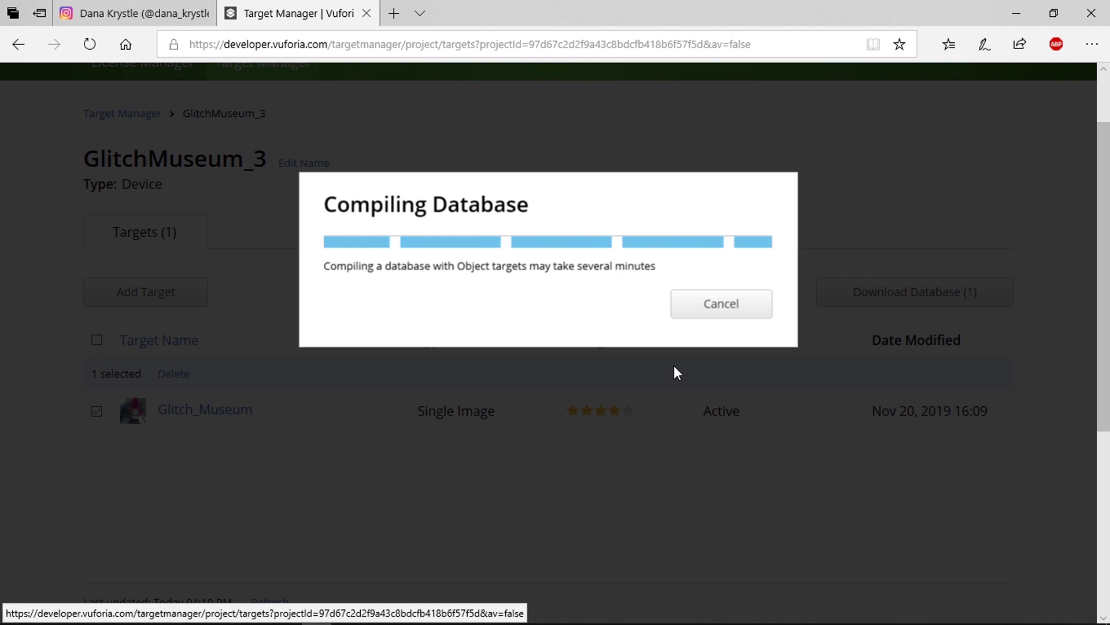
# Step: Save the compiled GlitchMuseum_3.unitypackage file from the Vuforia portal to the computer
pyautogui.scroll(2, 544, 324)
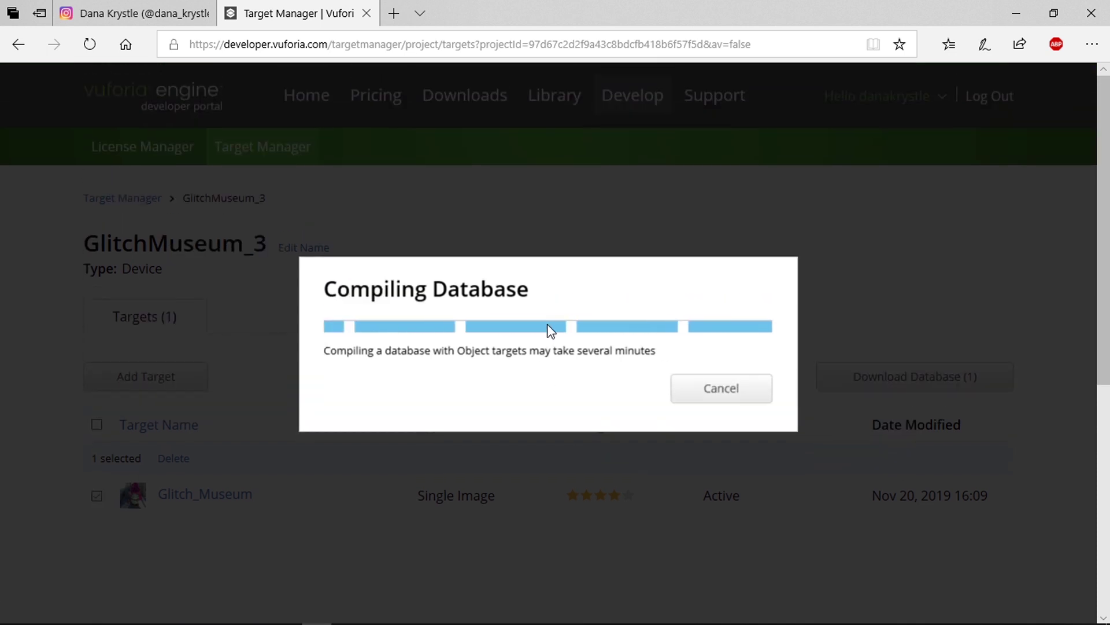
pyautogui.scroll(-2, 551, 330)
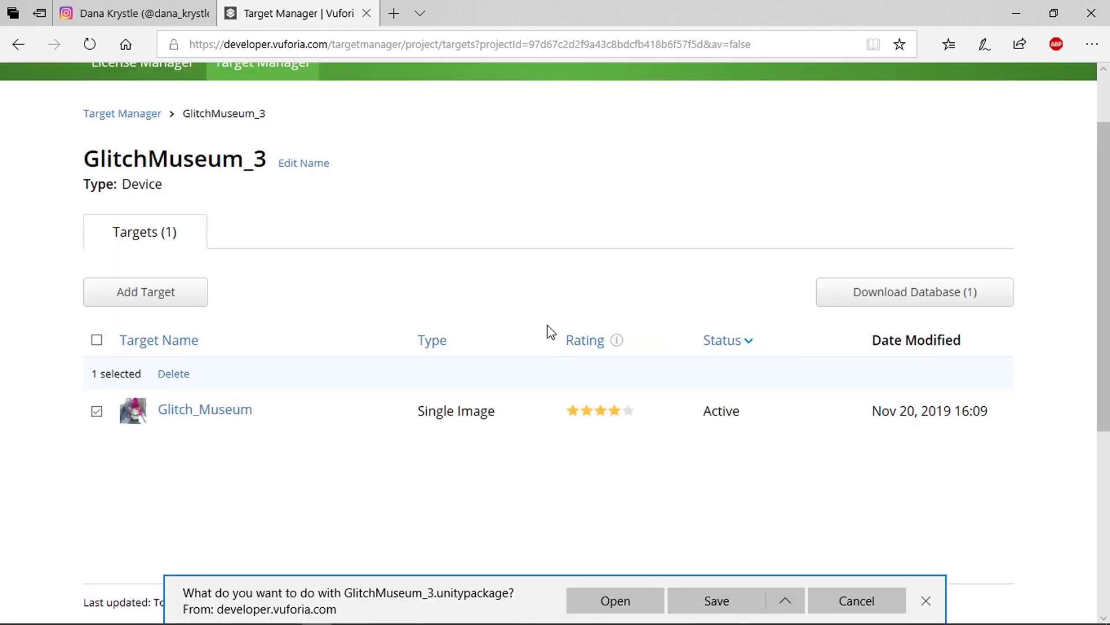
pyautogui.click(701, 605)
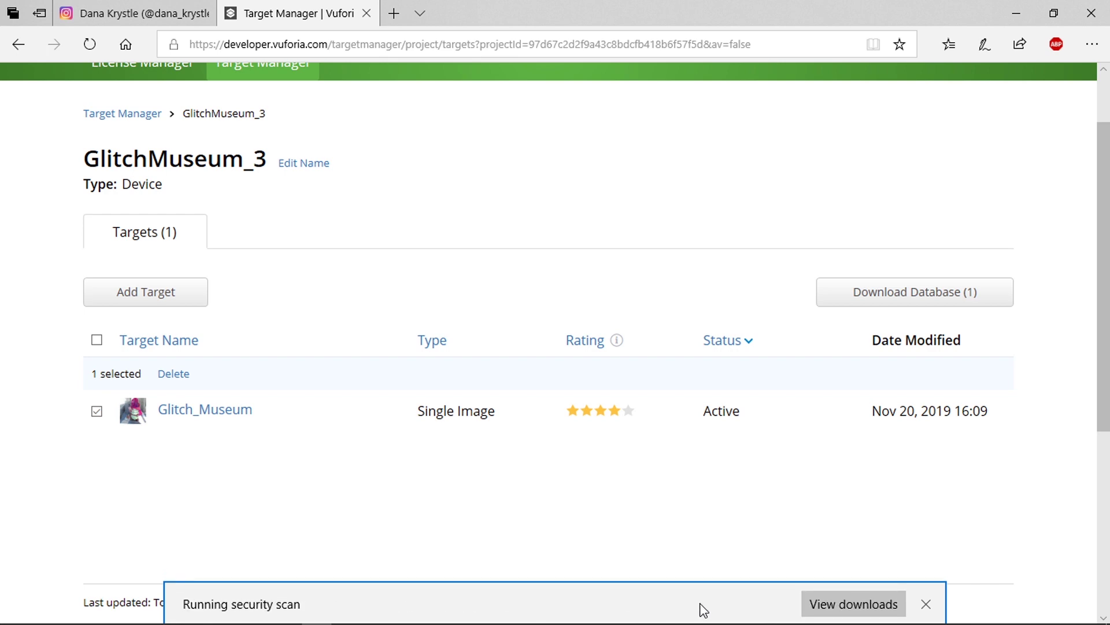
pyautogui.click(720, 612)
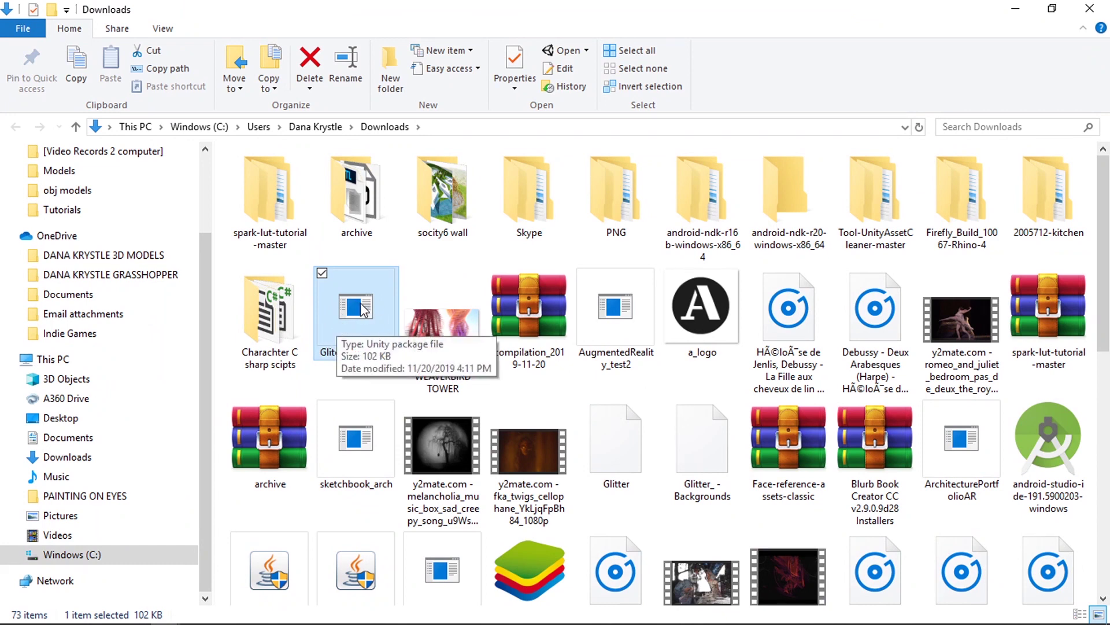
# Step: Switch to Unity, import all items of the downloaded GlitchMuseum_3 package into the project's Assets, and save the scene
pyautogui.moveTo(359, 305); pyautogui.dragTo(96, 256)
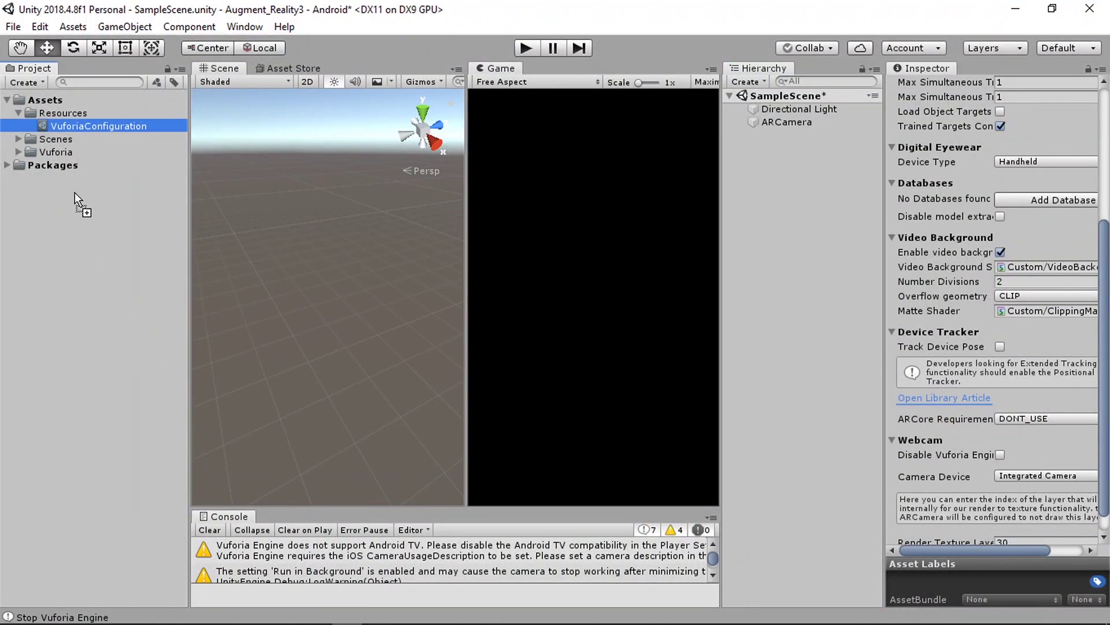
pyautogui.moveTo(67, 186); pyautogui.dragTo(65, 186)
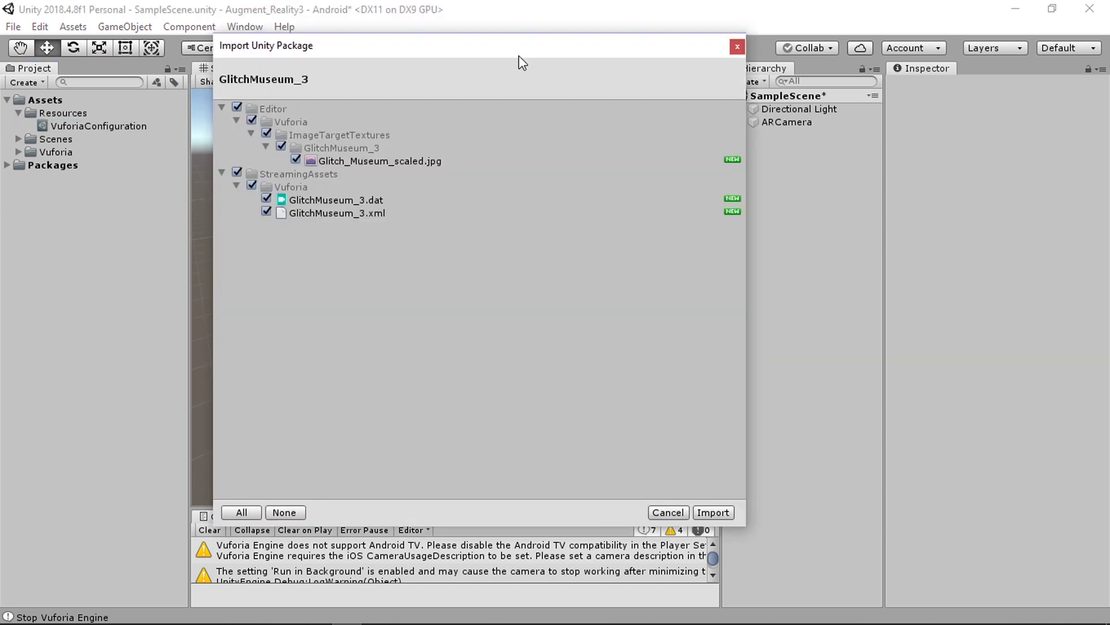
pyautogui.click(715, 513)
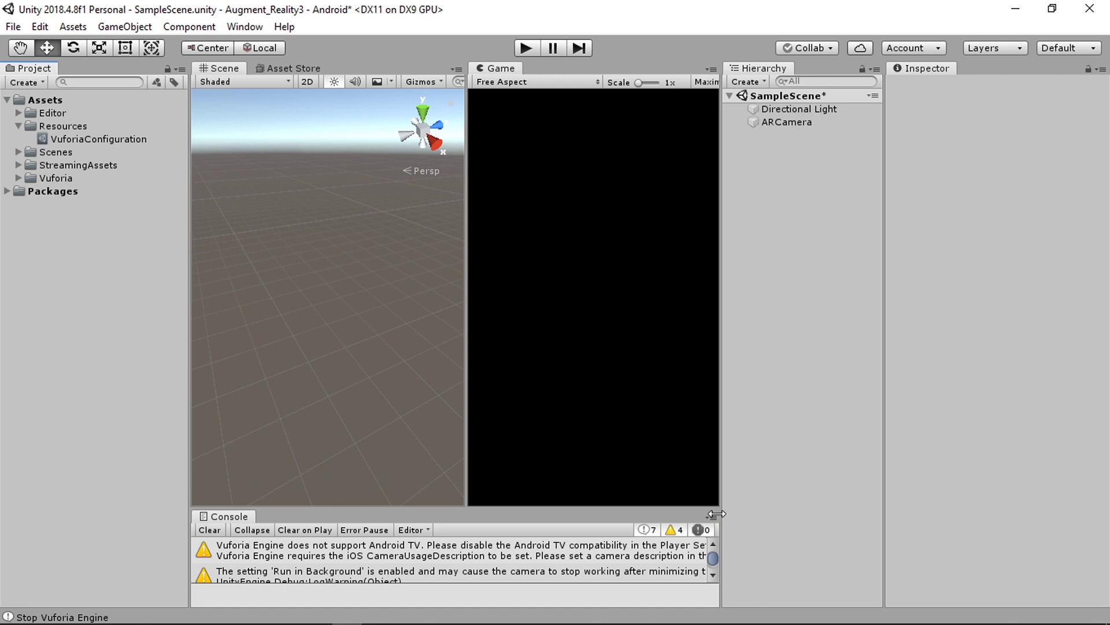
pyautogui.hotkey('ctrl', 's')
pyautogui.click(828, 352)
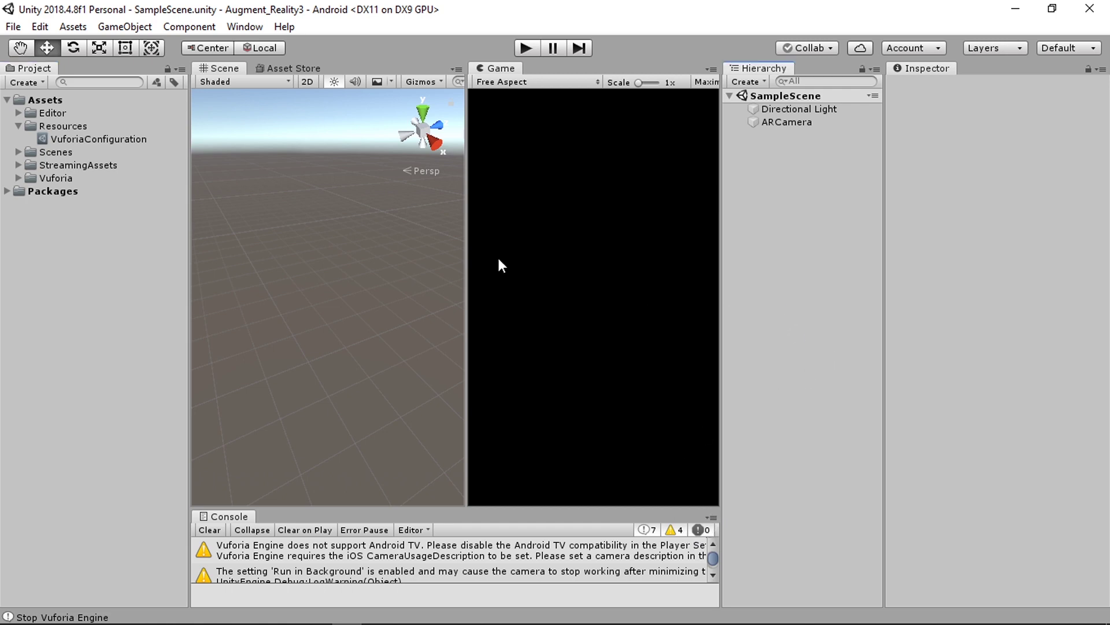
# Step: Add a Vuforia Engine image target to SampleScene and bring it into view in the Scene view
pyautogui.click(114, 27)
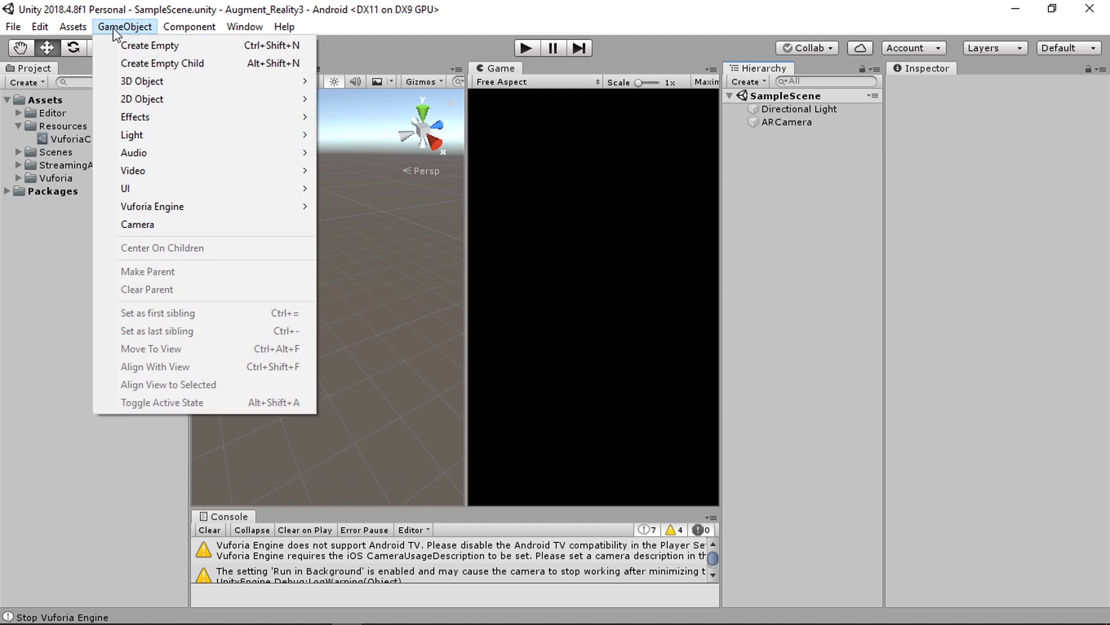
pyautogui.moveTo(175, 207)
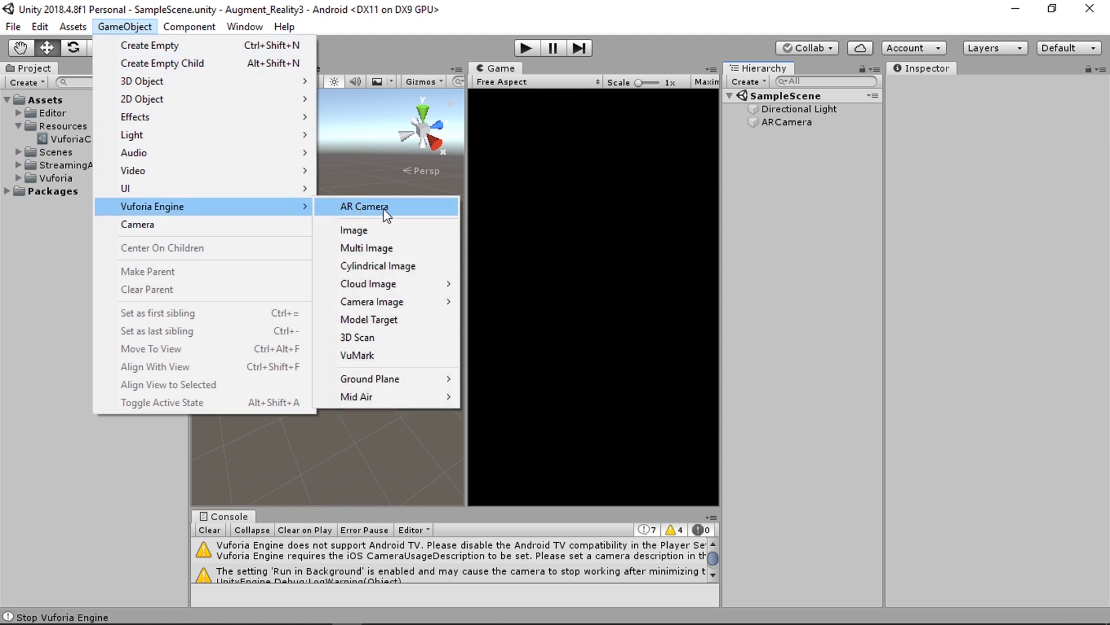
pyautogui.click(383, 230)
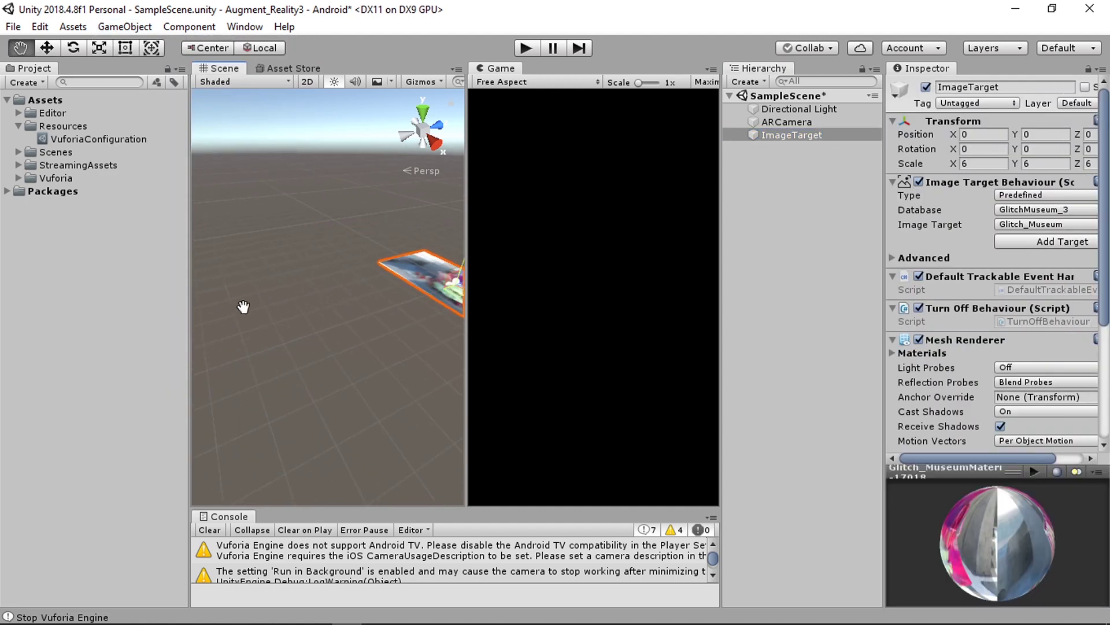
pyautogui.moveTo(368, 292); pyautogui.dragTo(266, 312, button='middle')
pyautogui.scroll(5, 368, 318)
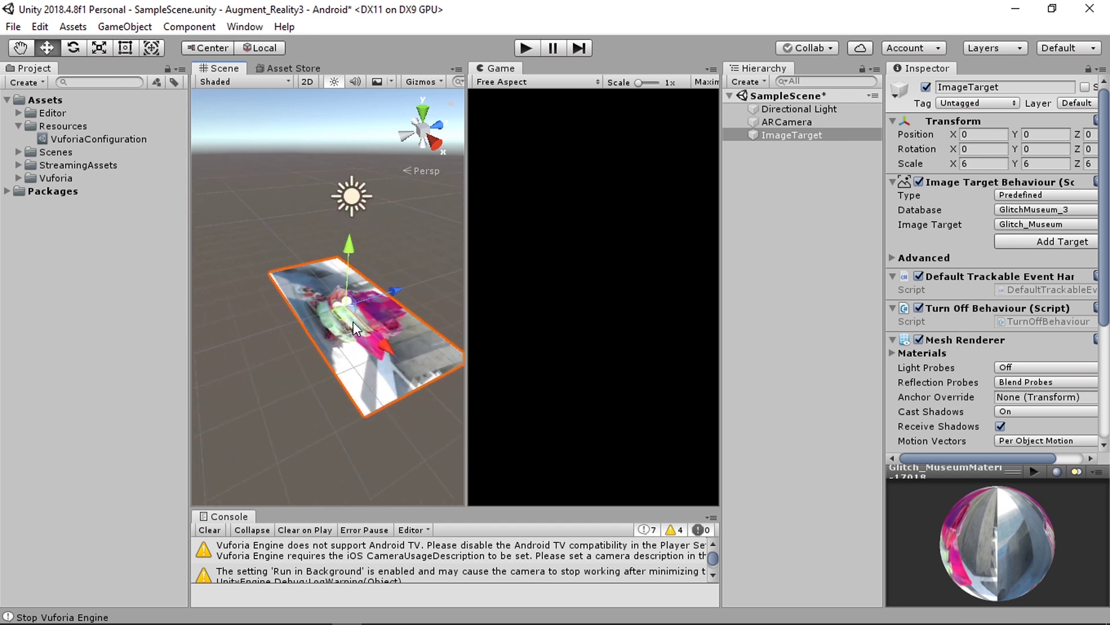
# Step: Examine the Glitch_Museum image target in the Scene view from several angles together with its properties
pyautogui.scroll(3, 377, 298)
pyautogui.moveTo(375, 315); pyautogui.dragTo(341, 328, button='middle')
pyautogui.click(360, 325)
pyautogui.click(380, 336)
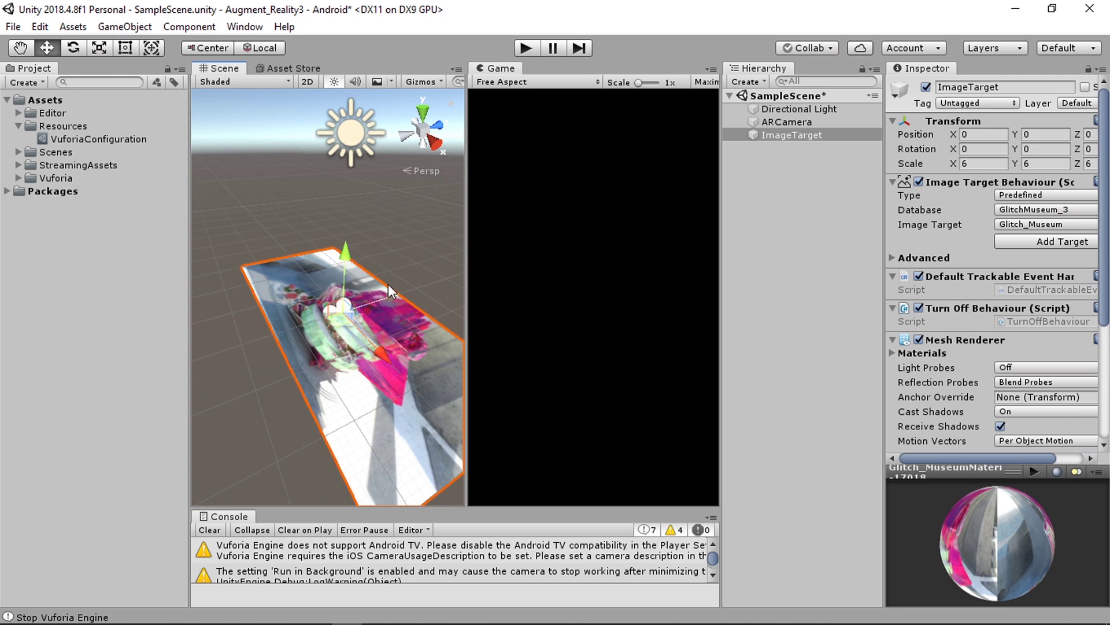
pyautogui.moveTo(388, 283); pyautogui.dragTo(369, 300, button='middle')
pyautogui.click(411, 249)
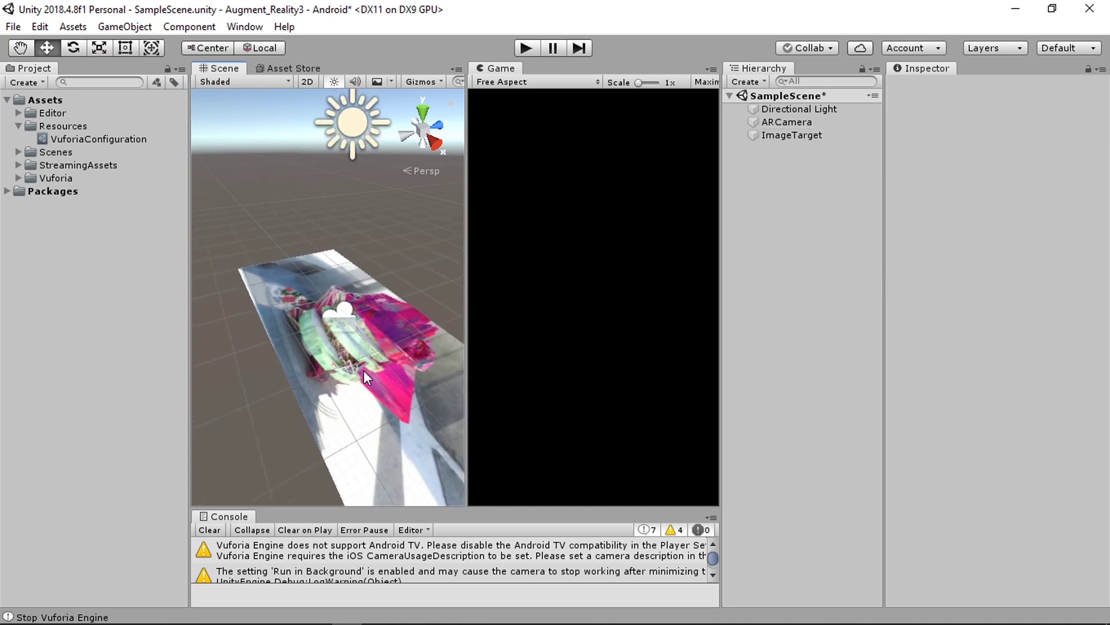
pyautogui.keyDown('alt'); pyautogui.moveTo(363, 370); pyautogui.dragTo(387, 336); pyautogui.keyUp('alt')
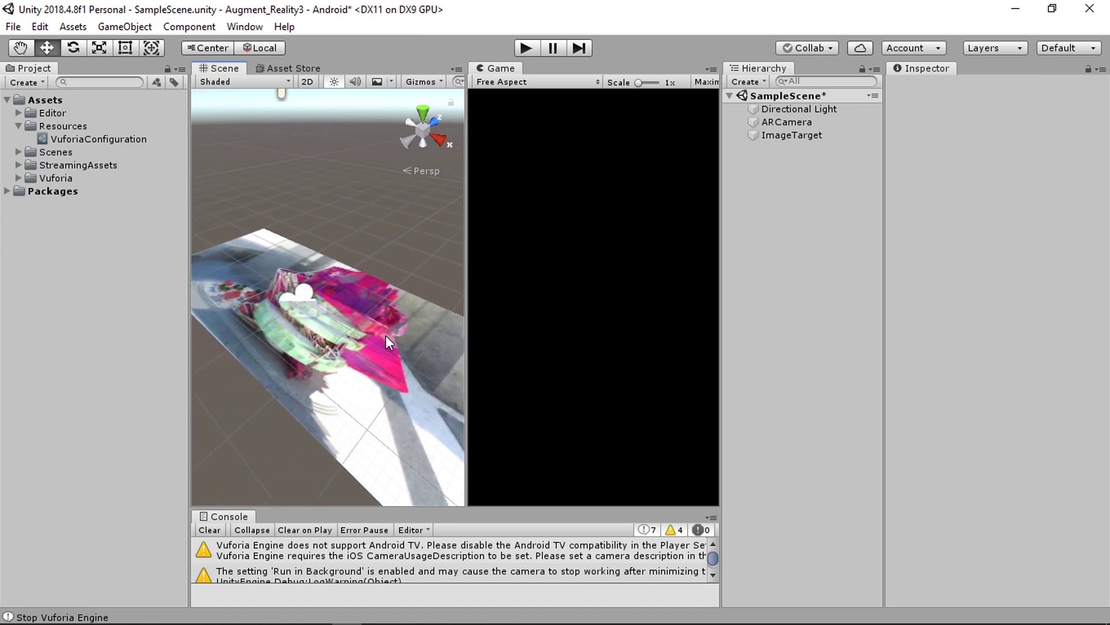
pyautogui.click(387, 335)
pyautogui.click(391, 248)
pyautogui.click(342, 314)
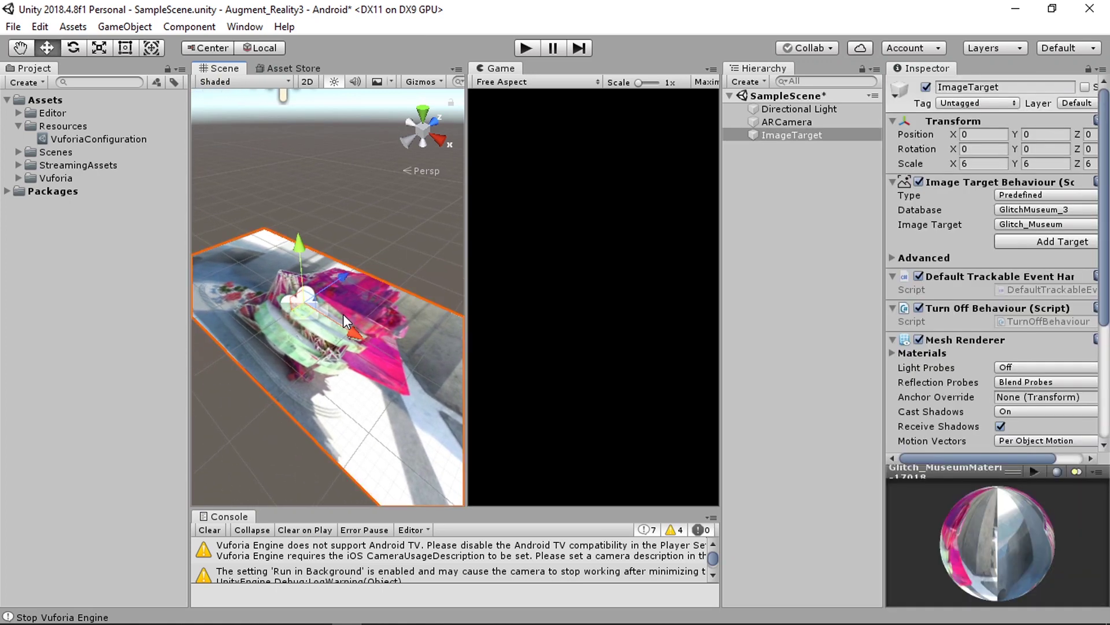
pyautogui.click(427, 248)
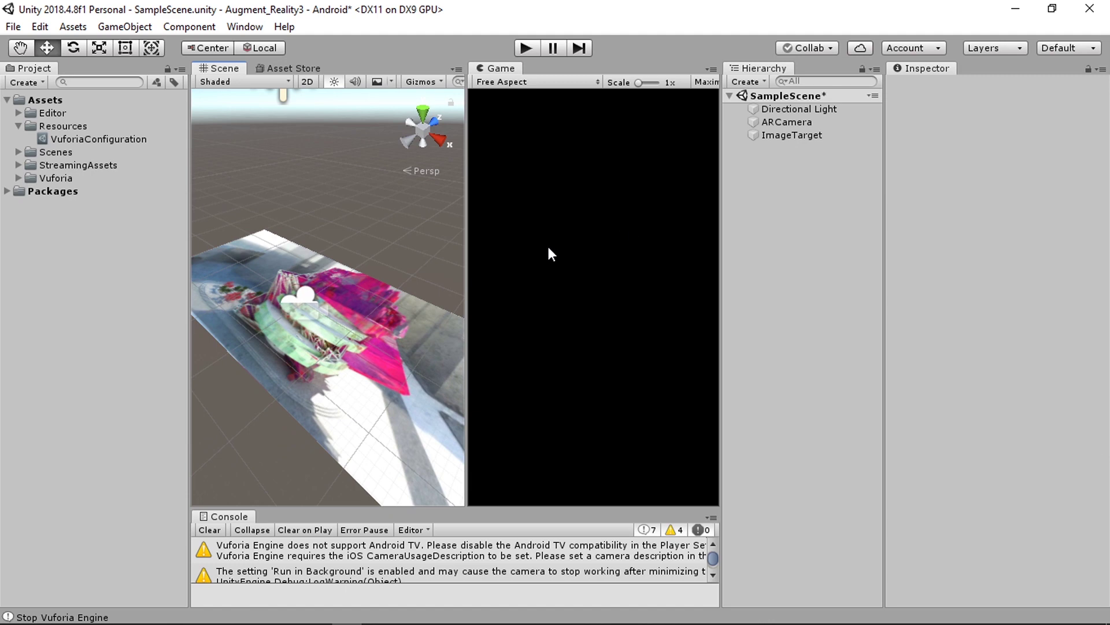
pyautogui.keyDown('alt'); pyautogui.moveTo(390, 276); pyautogui.dragTo(390, 303); pyautogui.keyUp('alt')
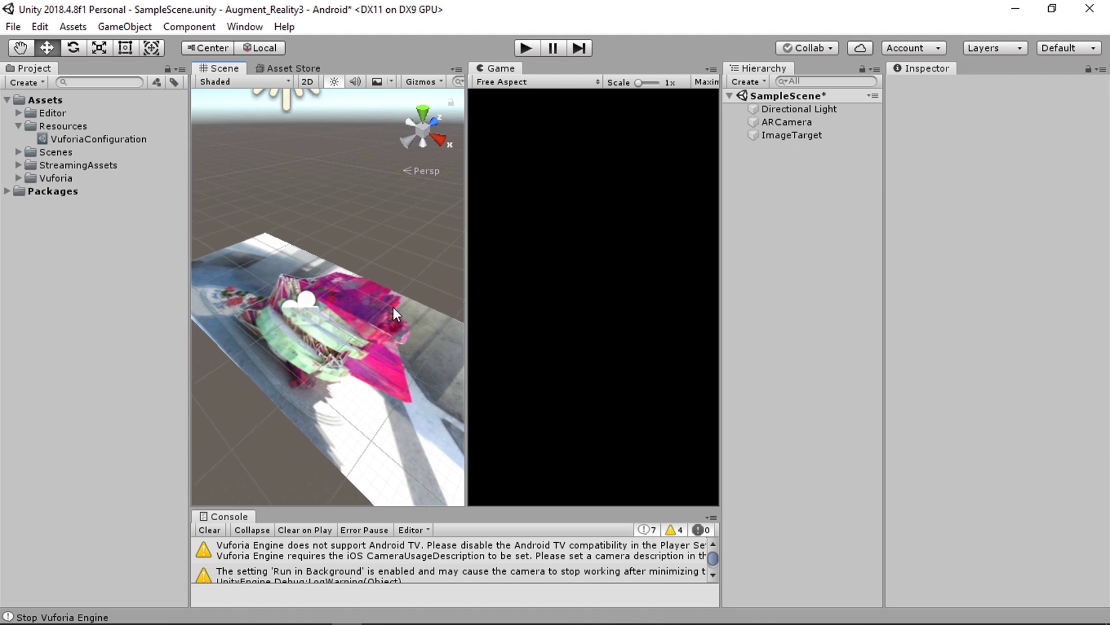
pyautogui.click(380, 347)
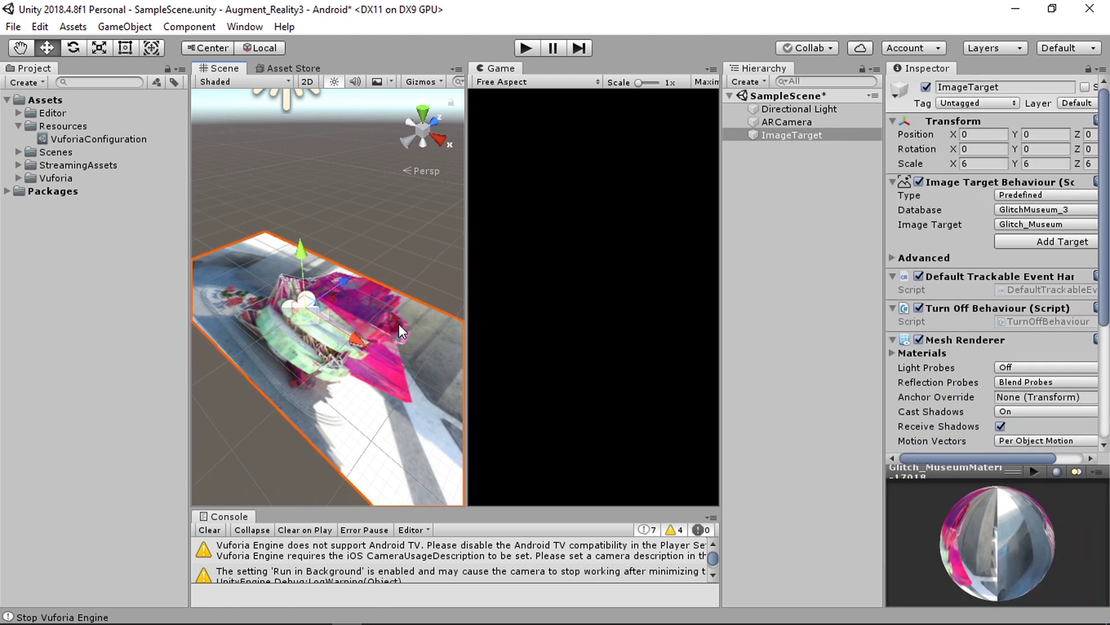
pyautogui.keyDown('alt'); pyautogui.moveTo(414, 334); pyautogui.dragTo(413, 325); pyautogui.keyUp('alt')
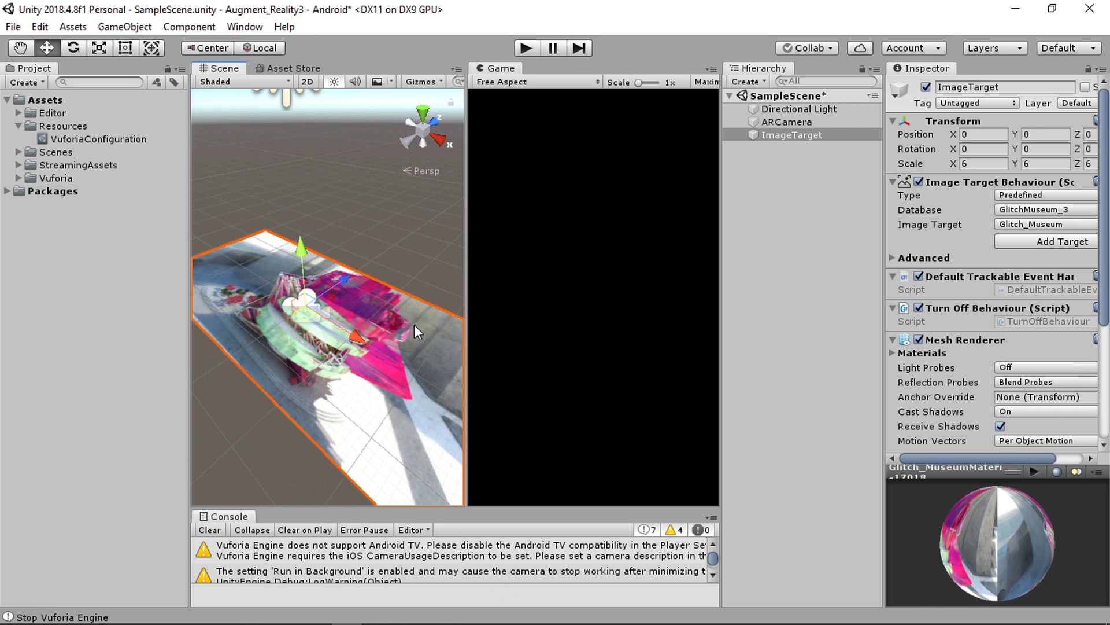
pyautogui.moveTo(414, 325); pyautogui.dragTo(416, 328, button='middle')
pyautogui.click(434, 262)
pyautogui.click(418, 332)
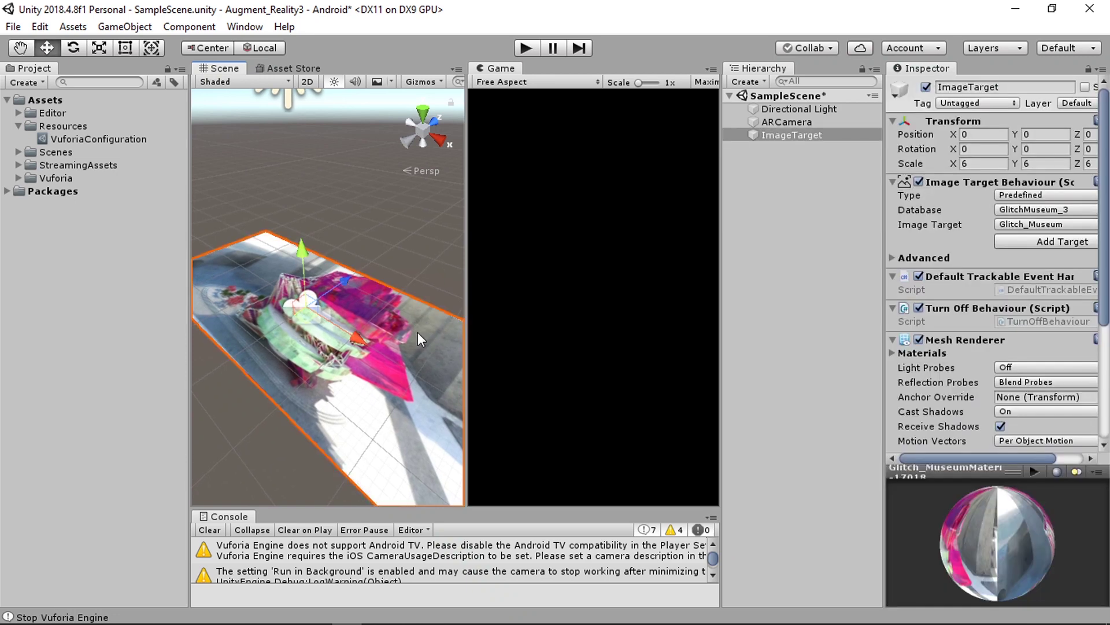
# Step: Widen the Scene view next to the Game view and recheck the image target, leaving it deselected
pyautogui.moveTo(464, 271); pyautogui.dragTo(526, 271)
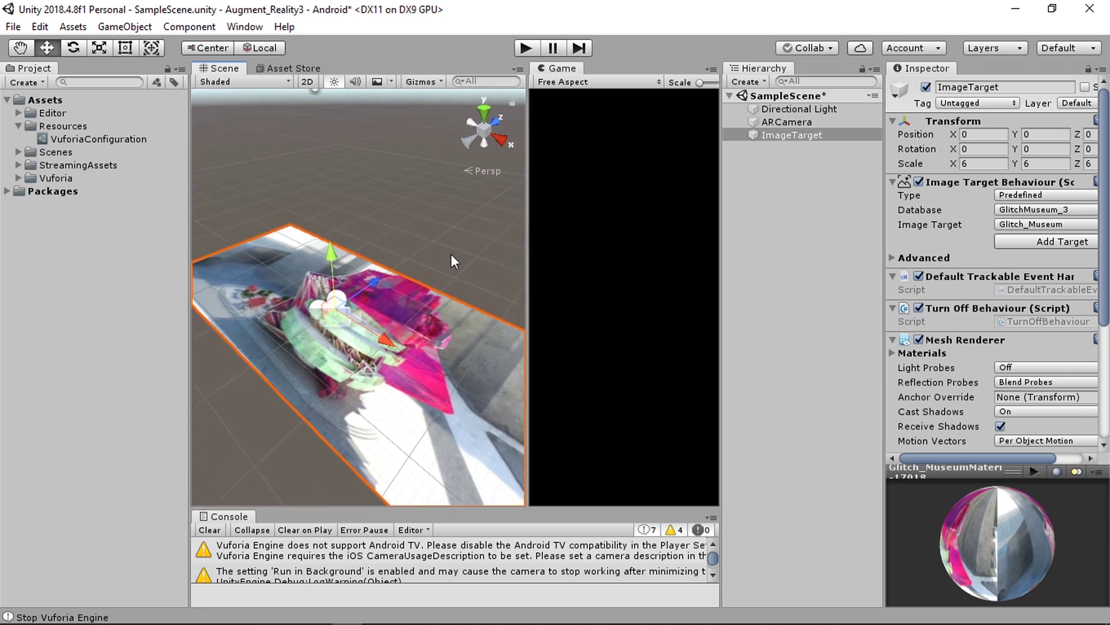
pyautogui.click(451, 255)
pyautogui.moveTo(413, 329); pyautogui.dragTo(410, 330, button='middle')
pyautogui.click(420, 322)
pyautogui.click(462, 264)
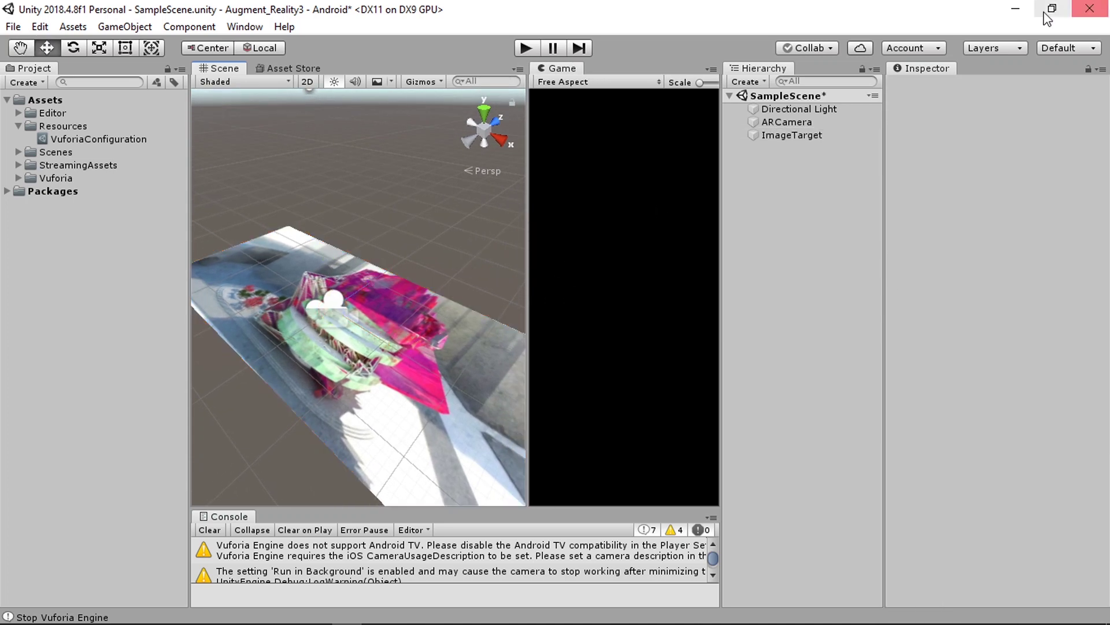
# Step: Minimize the open Unity and browser windows and switch to the Glitch Museum model in Rhinoceros
pyautogui.click(1016, 9)
pyautogui.click(1016, 12)
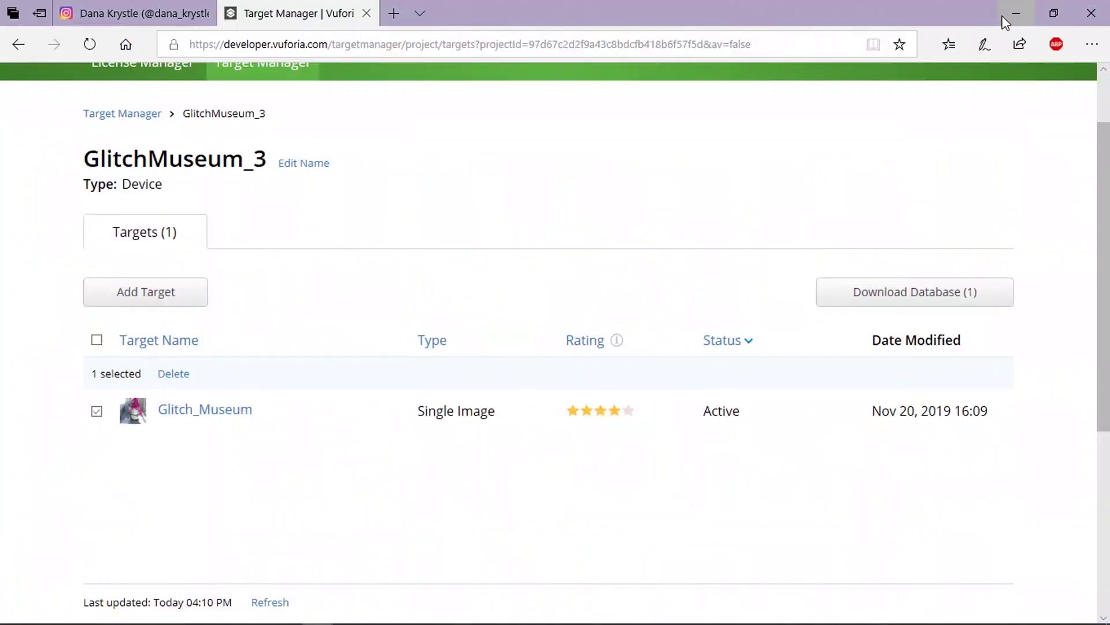
pyautogui.click(1014, 8)
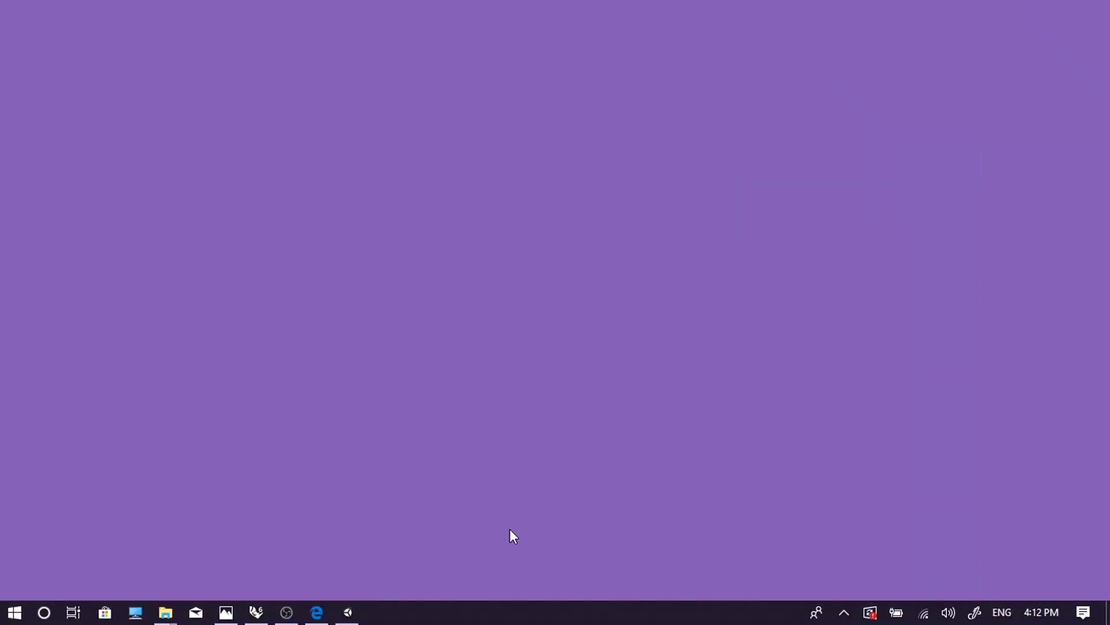
pyautogui.click(255, 612)
# Step: Turn off the 2D linework parent layer and its site, side and rail sublayers in the Glitch Museum model
pyautogui.scroll(-5, 432, 445)
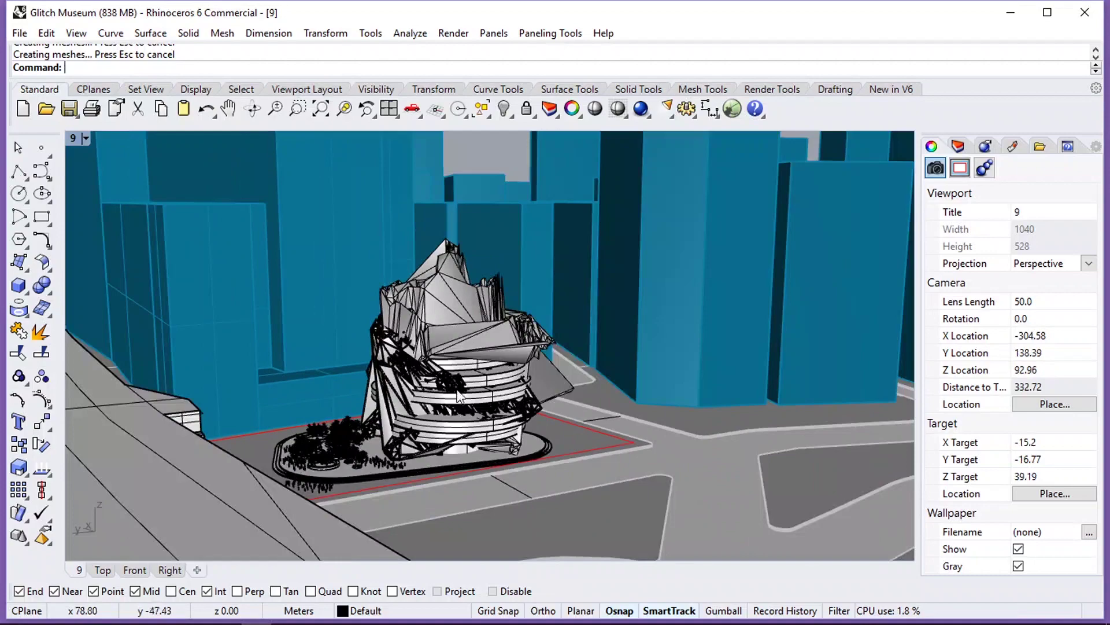
pyautogui.moveTo(406, 350); pyautogui.dragTo(358, 366, button='right')
pyautogui.scroll(-4, 400, 386)
pyautogui.moveTo(521, 382); pyautogui.dragTo(478, 384, button='right')
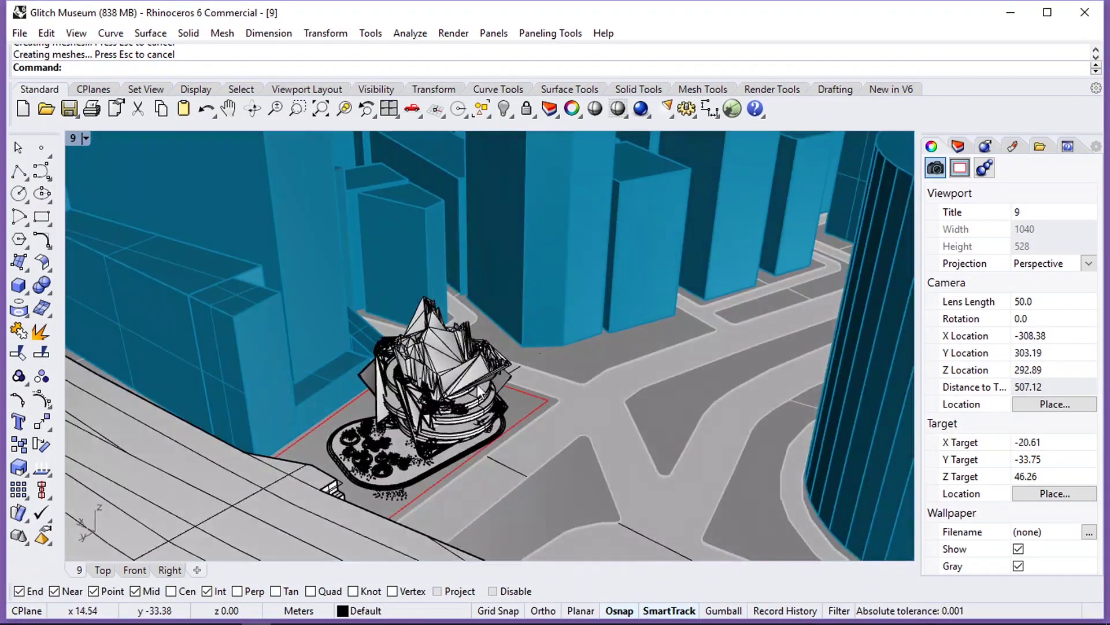
pyautogui.click(958, 147)
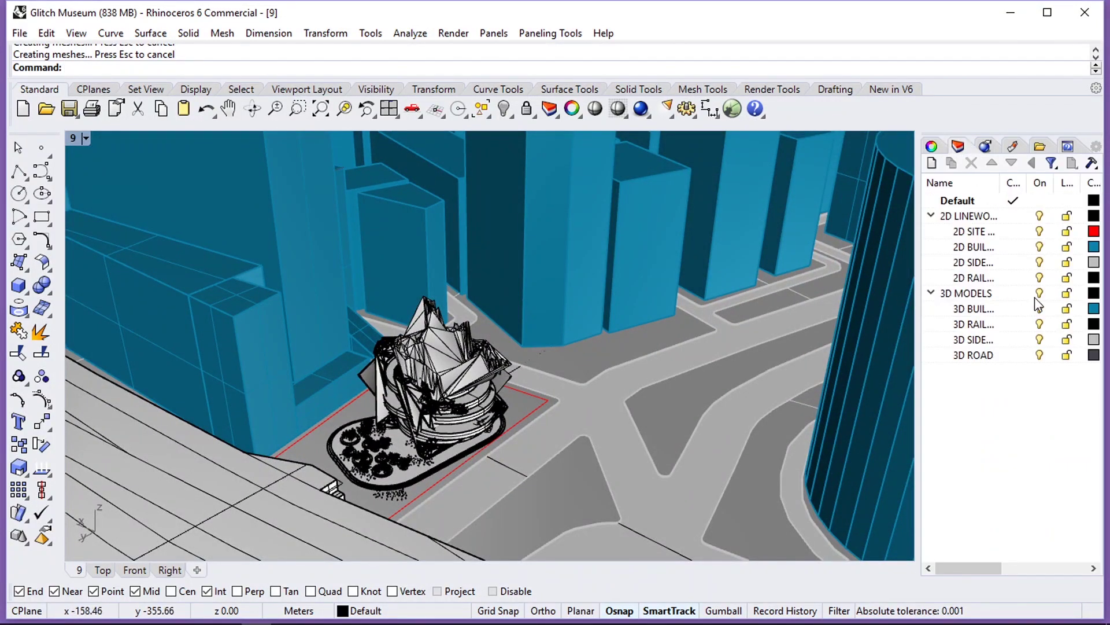
pyautogui.click(1042, 217)
pyautogui.click(1040, 216)
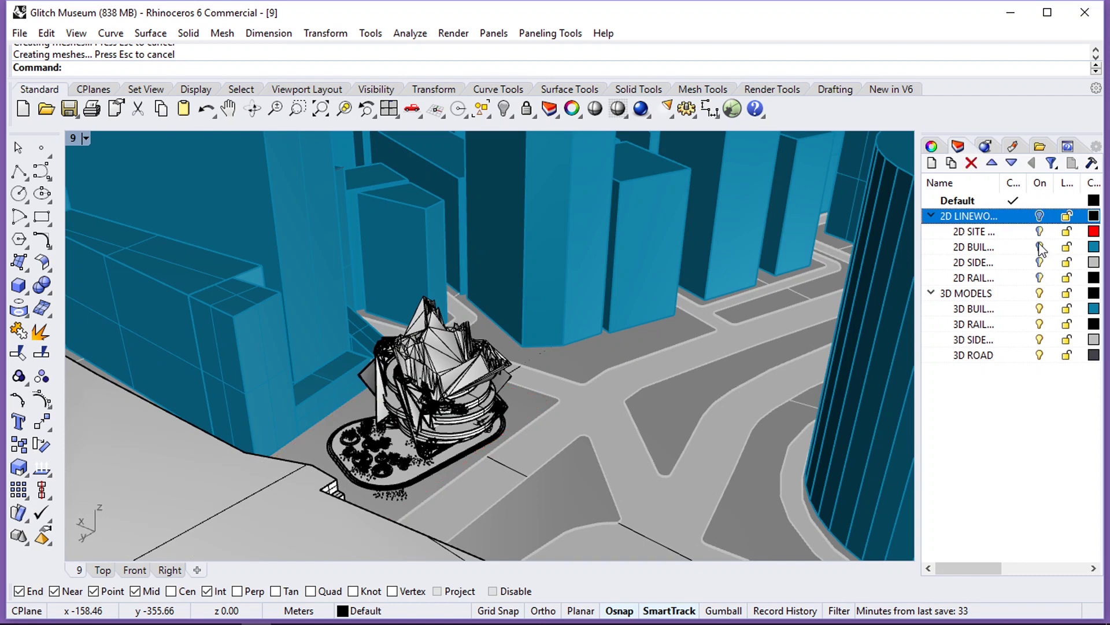
pyautogui.click(1039, 231)
pyautogui.click(1040, 247)
pyautogui.click(1040, 262)
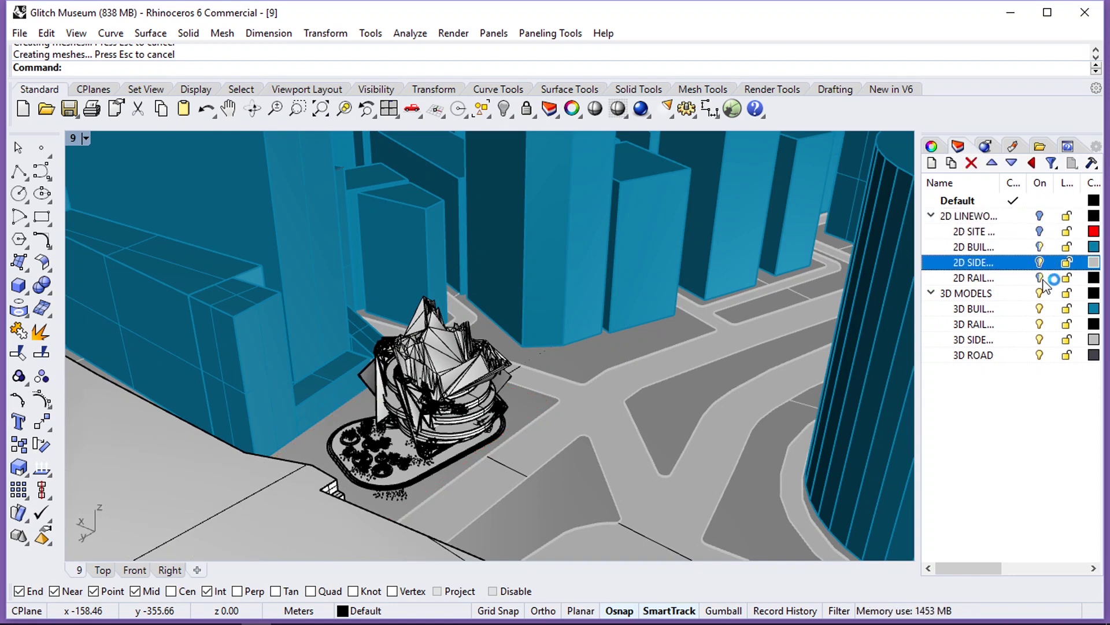
pyautogui.click(1041, 278)
# Step: Turn off the 3D MODELS parent layer and its sublayers, including 3D ROAD, to leave only the museum
pyautogui.click(1041, 294)
pyautogui.click(1040, 293)
pyautogui.click(1040, 309)
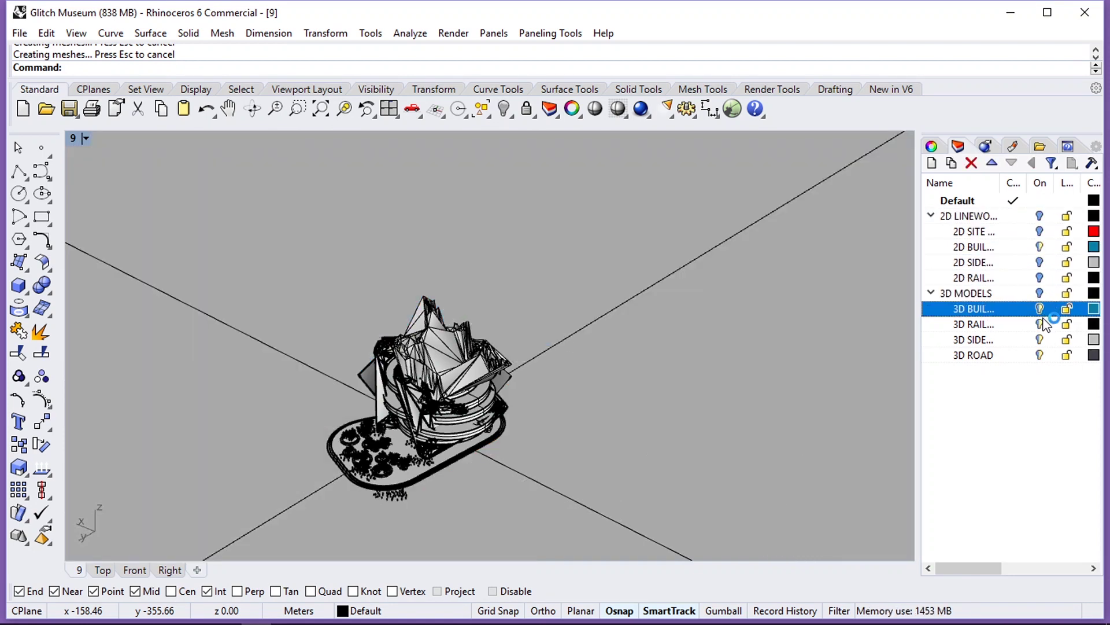
pyautogui.click(1040, 324)
pyautogui.click(1041, 340)
pyautogui.click(1041, 355)
# Step: Hide the large flat ground surface extending around the museum
pyautogui.click(693, 353)
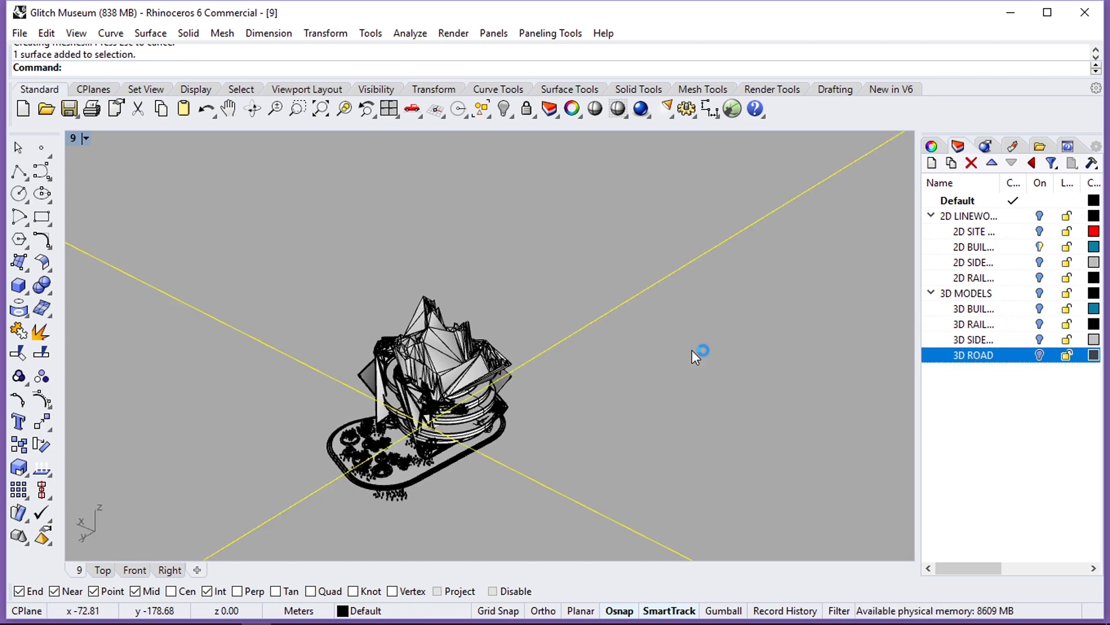
pyautogui.write('Hide')
pyautogui.press('Return')
# Step: Examine the isolated museum building, its floor plates and the landscaped base from different angles and distances
pyautogui.moveTo(691, 349); pyautogui.dragTo(616, 370, button='right')
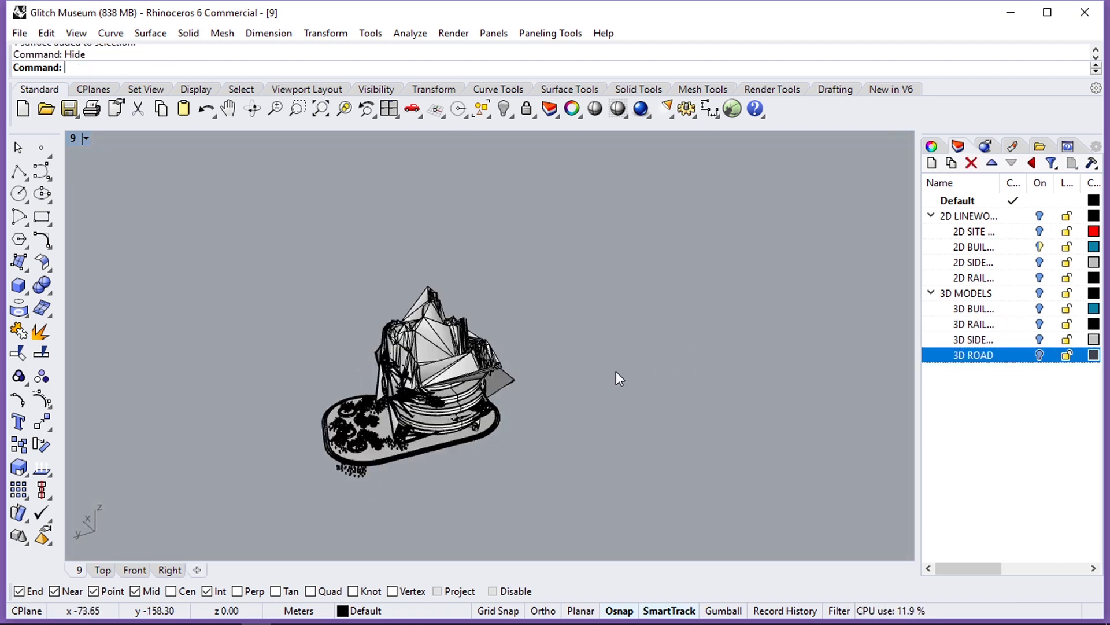
pyautogui.scroll(6, 489, 419)
pyautogui.scroll(8, 489, 418)
pyautogui.moveTo(489, 418); pyautogui.dragTo(408, 419, button='right')
pyautogui.scroll(3, 547, 406)
pyautogui.moveTo(548, 406)
pyautogui.mouseDown(button='right')
pyautogui.moveTo(574, 384)
pyautogui.moveTo(579, 331)
pyautogui.moveTo(531, 429)
pyautogui.moveTo(556, 402)
pyautogui.moveTo(511, 403)
pyautogui.moveTo(538, 364)
pyautogui.moveTo(522, 391)
pyautogui.moveTo(525, 359)
pyautogui.moveTo(525, 407)
pyautogui.mouseUp(button='right')
pyautogui.scroll(3, 528, 429)
pyautogui.scroll(5, 512, 410)
pyautogui.scroll(-8, 512, 417)
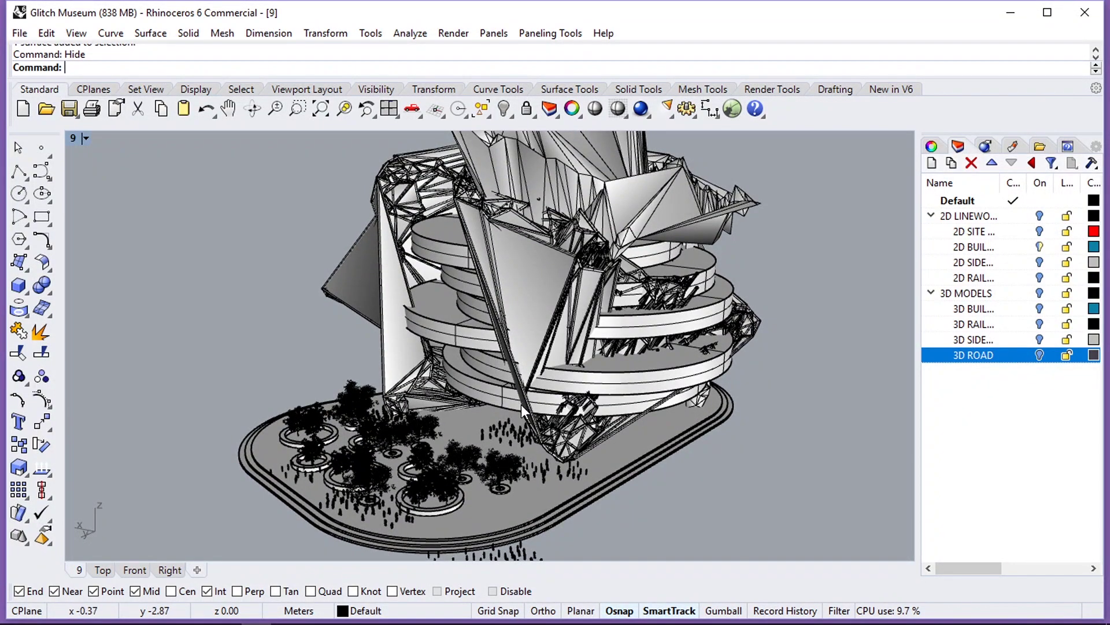
pyautogui.scroll(-5, 515, 399)
pyautogui.scroll(7, 525, 370)
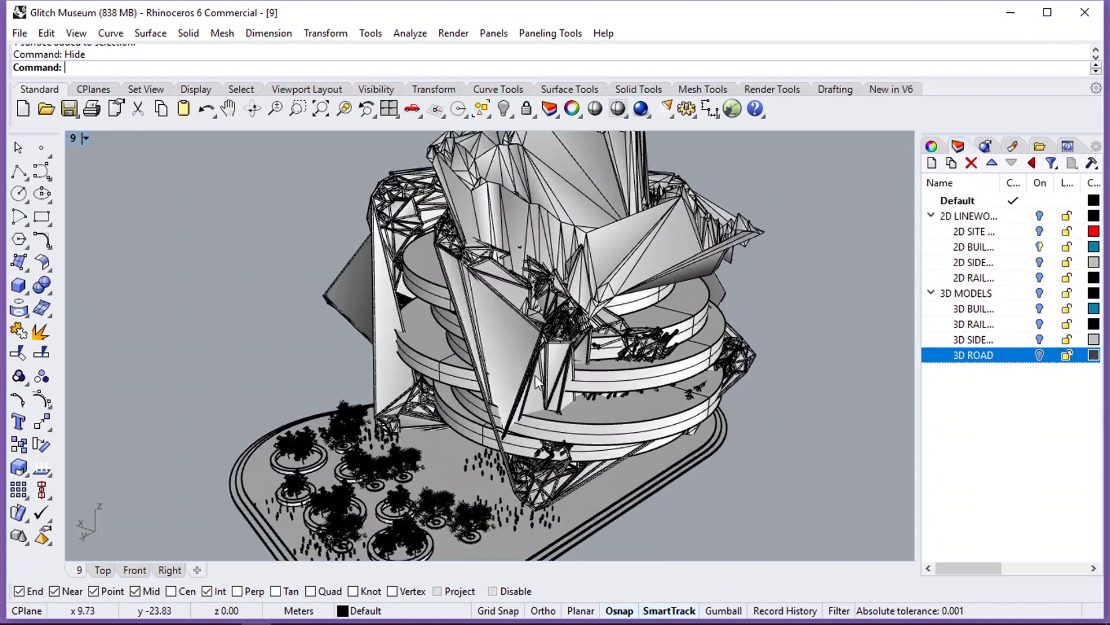
pyautogui.moveTo(536, 375)
pyautogui.mouseDown(button='right')
pyautogui.moveTo(551, 362)
pyautogui.moveTo(536, 369)
pyautogui.mouseUp(button='right')
pyautogui.write('Se')
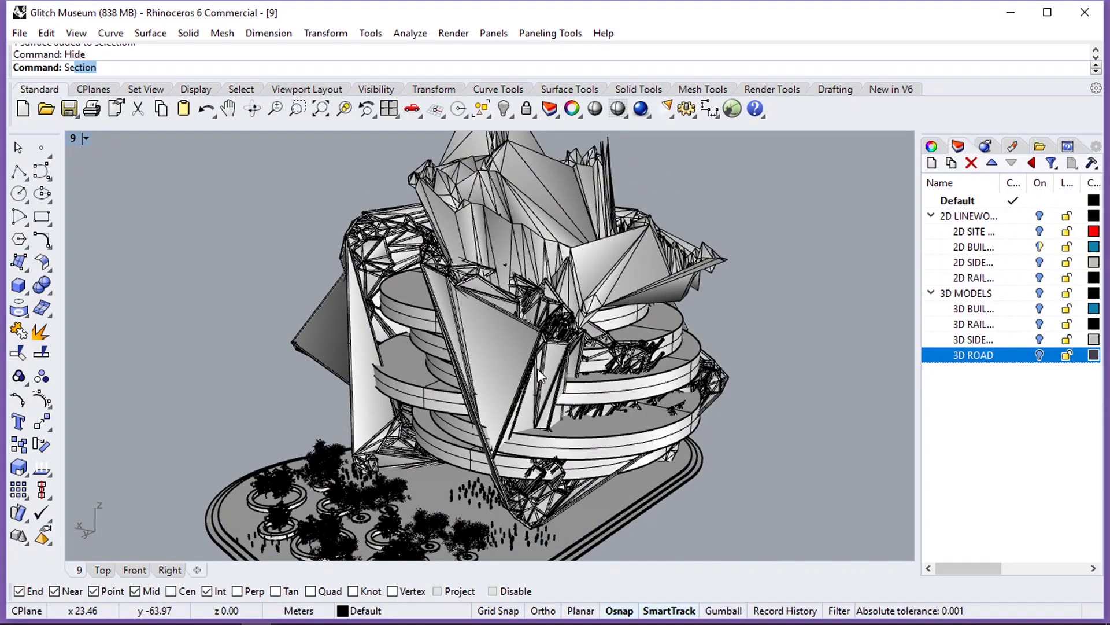
pyautogui.write('lmesh')
pyautogui.press('Return')
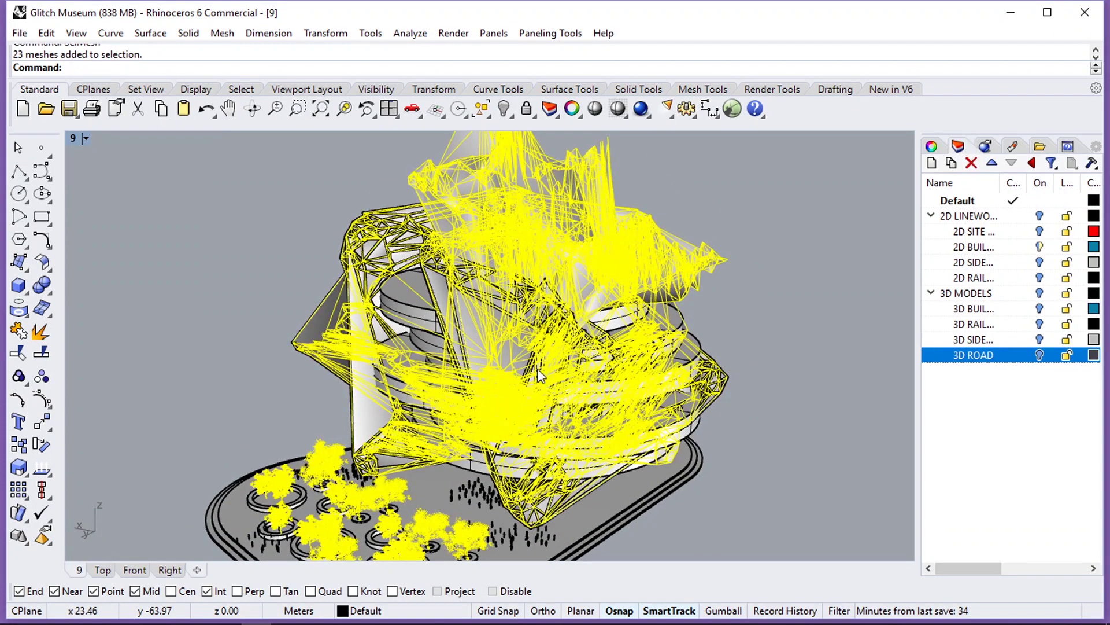
pyautogui.click(642, 294)
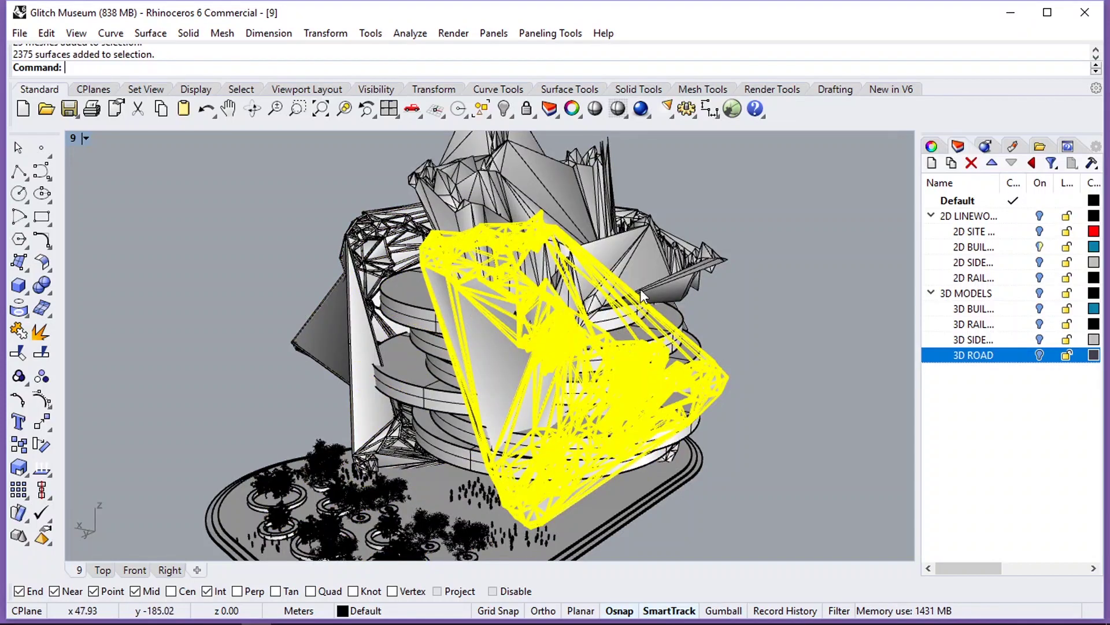
pyautogui.click(662, 319)
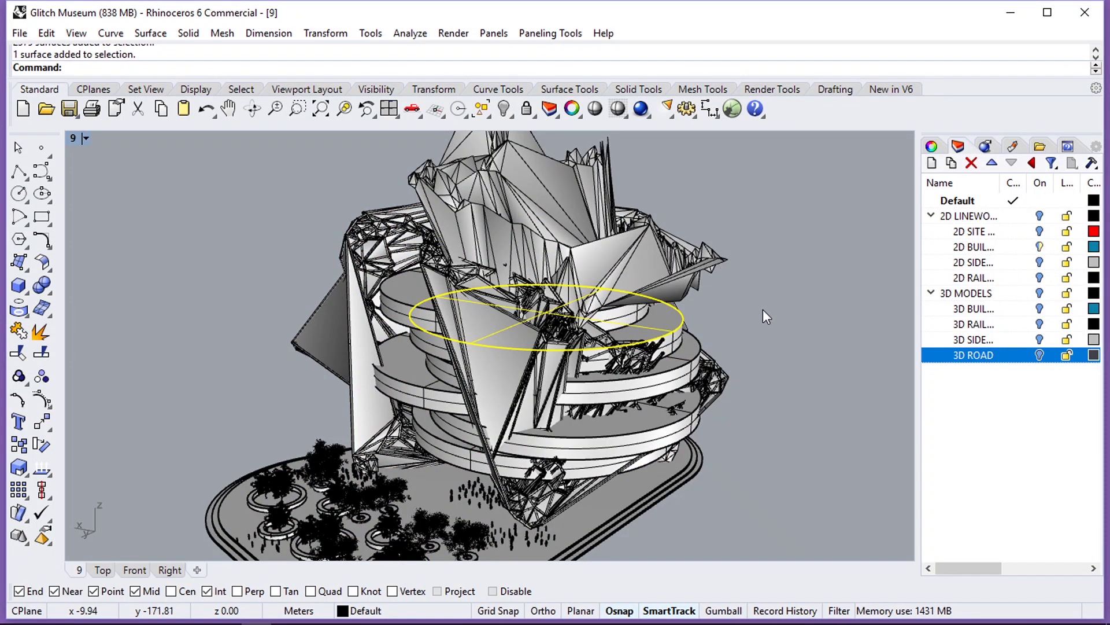
pyautogui.moveTo(762, 312); pyautogui.dragTo(661, 341, button='right')
pyautogui.press('Escape')
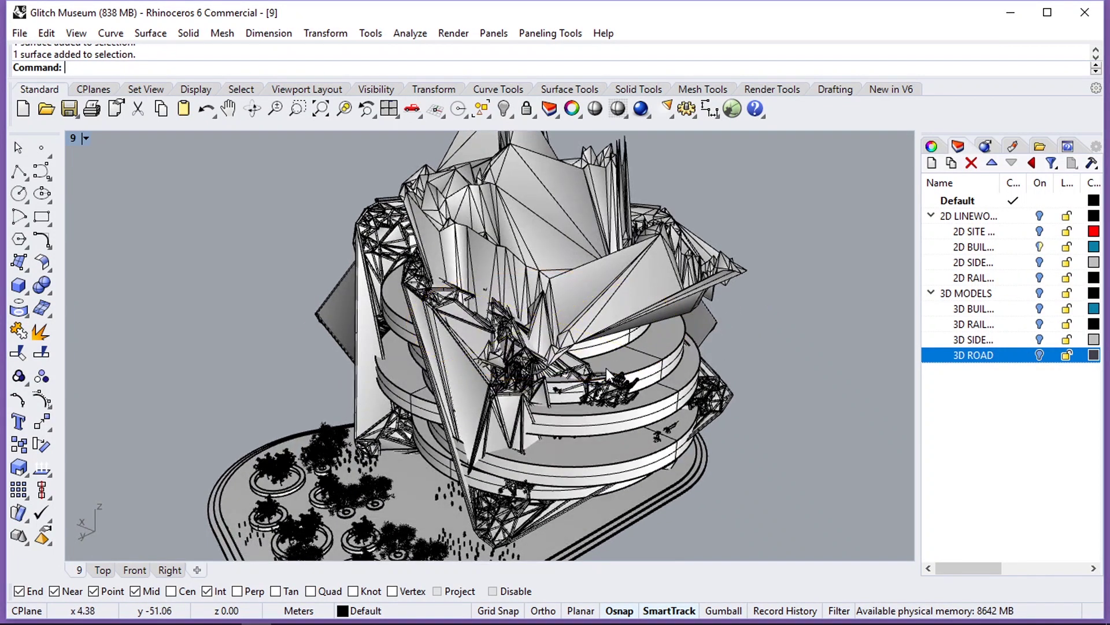
pyautogui.moveTo(606, 368); pyautogui.dragTo(324, 416, button='right')
# Step: In the Top view, select all meshes with SelMesh, exclude the building's meshes from the selection, and hide the remaining tree meshes
pyautogui.click(103, 570)
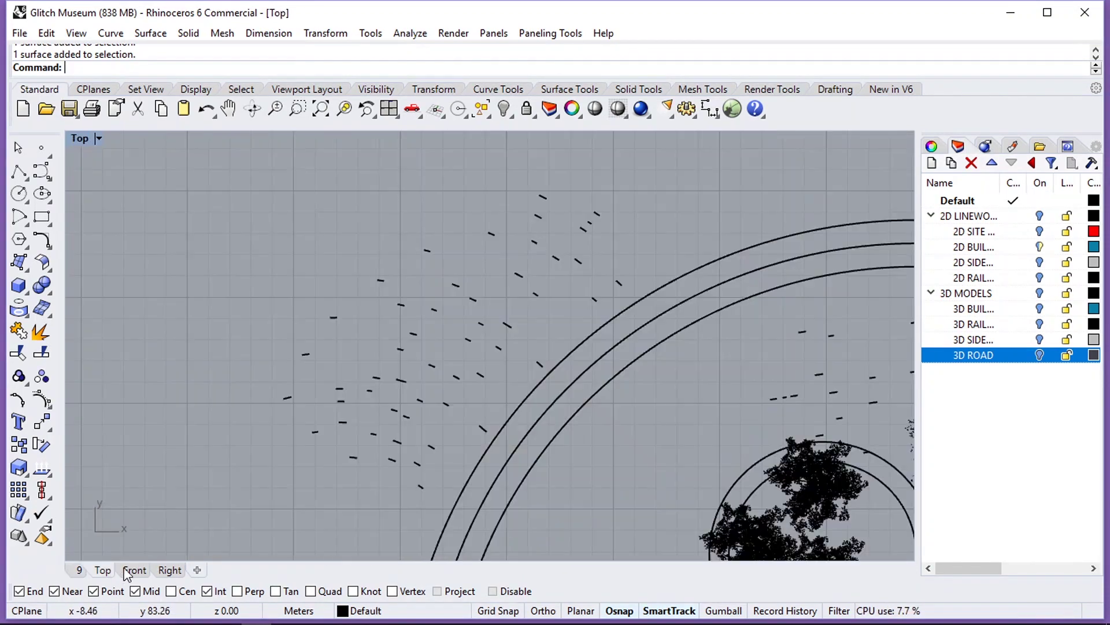
pyautogui.scroll(-5, 525, 307)
pyautogui.scroll(-2, 549, 176)
pyautogui.moveTo(548, 176); pyautogui.dragTo(312, 328)
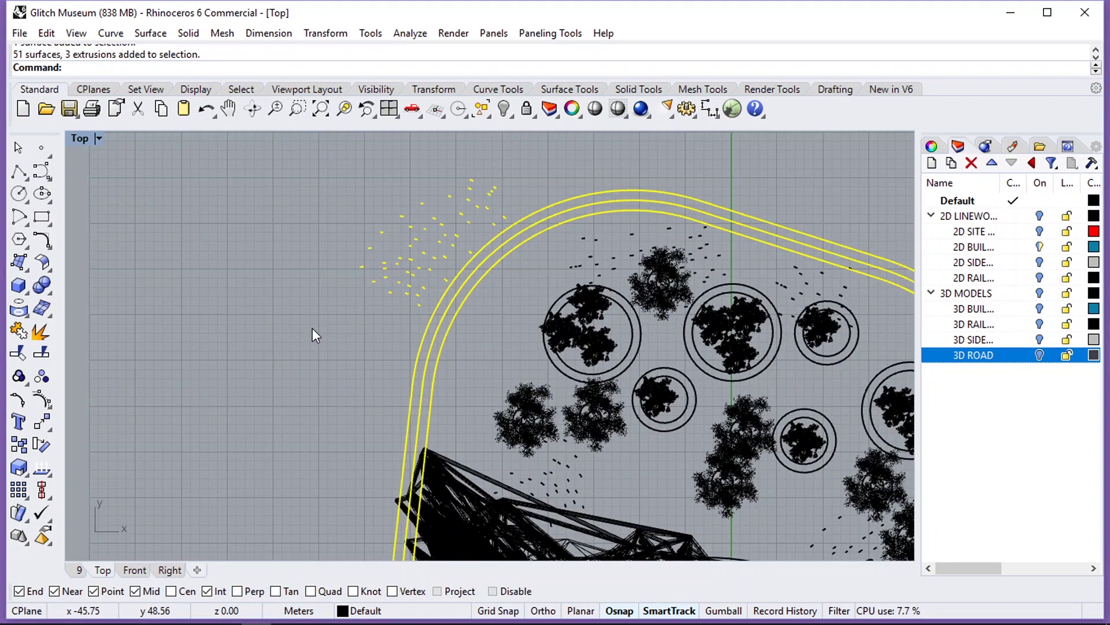
pyautogui.press('Escape')
pyautogui.scroll(-4, 562, 343)
pyautogui.scroll(2, 536, 361)
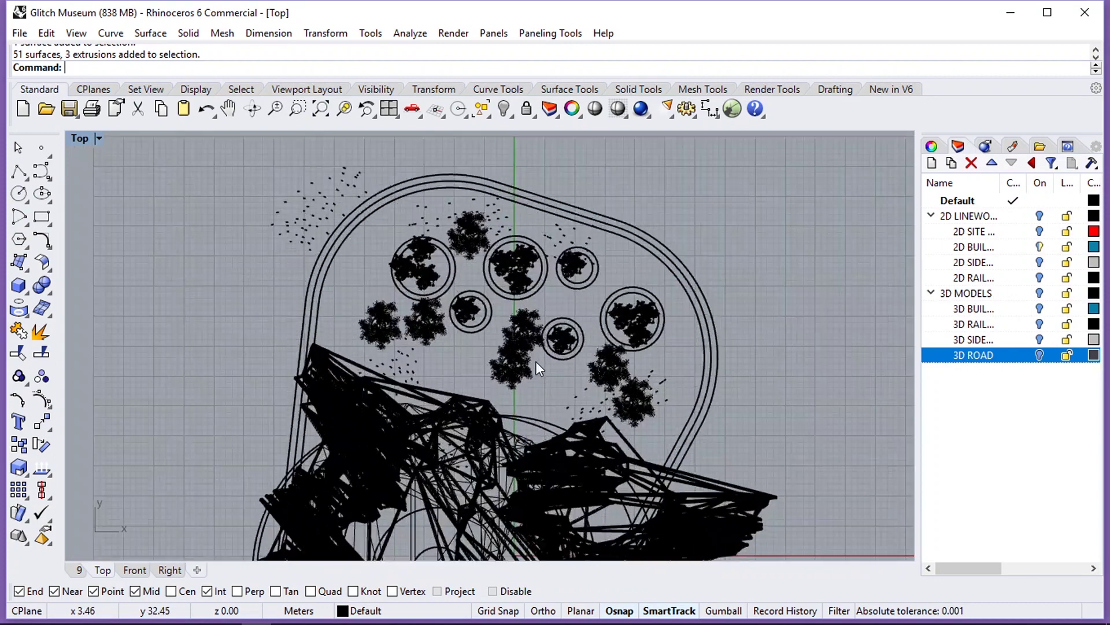
pyautogui.scroll(-2, 536, 361)
pyautogui.scroll(3, 536, 362)
pyautogui.click(515, 363)
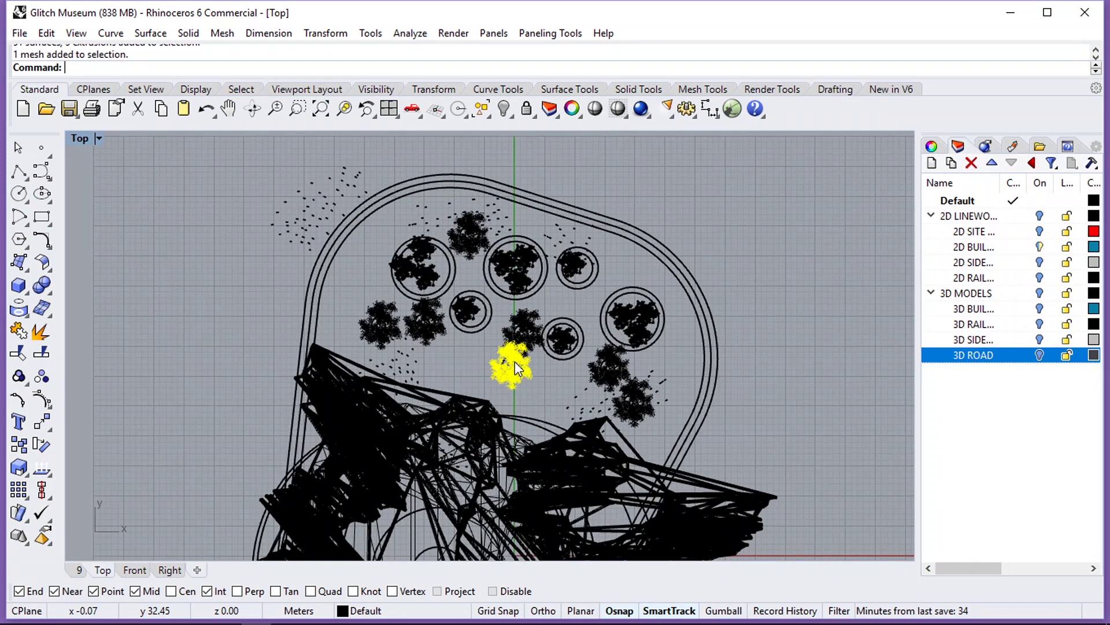
pyautogui.write('SelMesh')
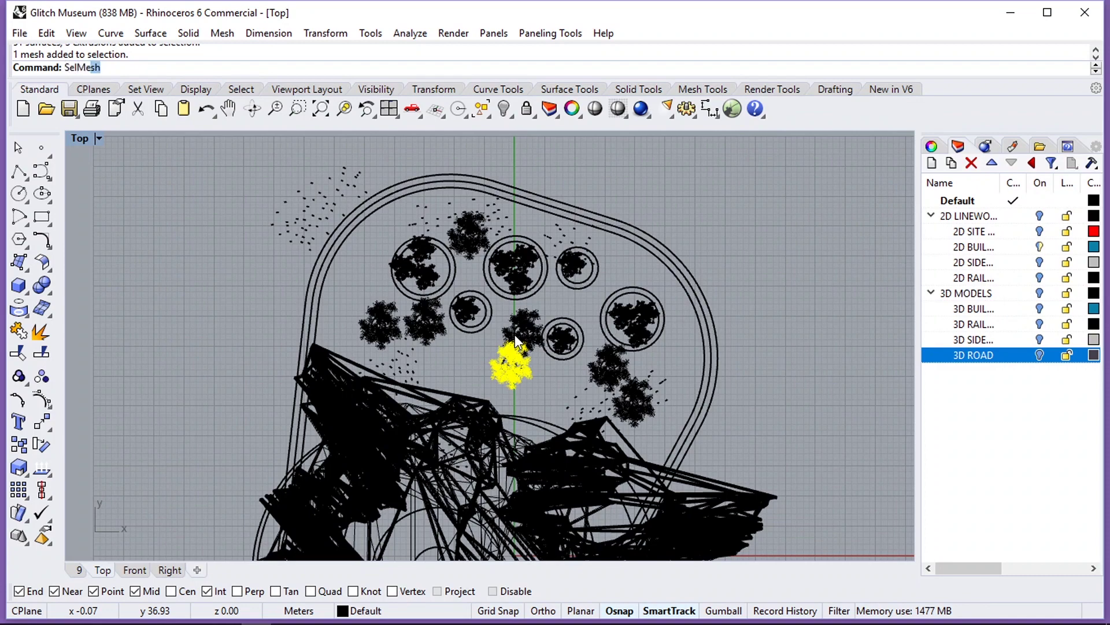
pyautogui.press('Return')
pyautogui.scroll(-4, 587, 232)
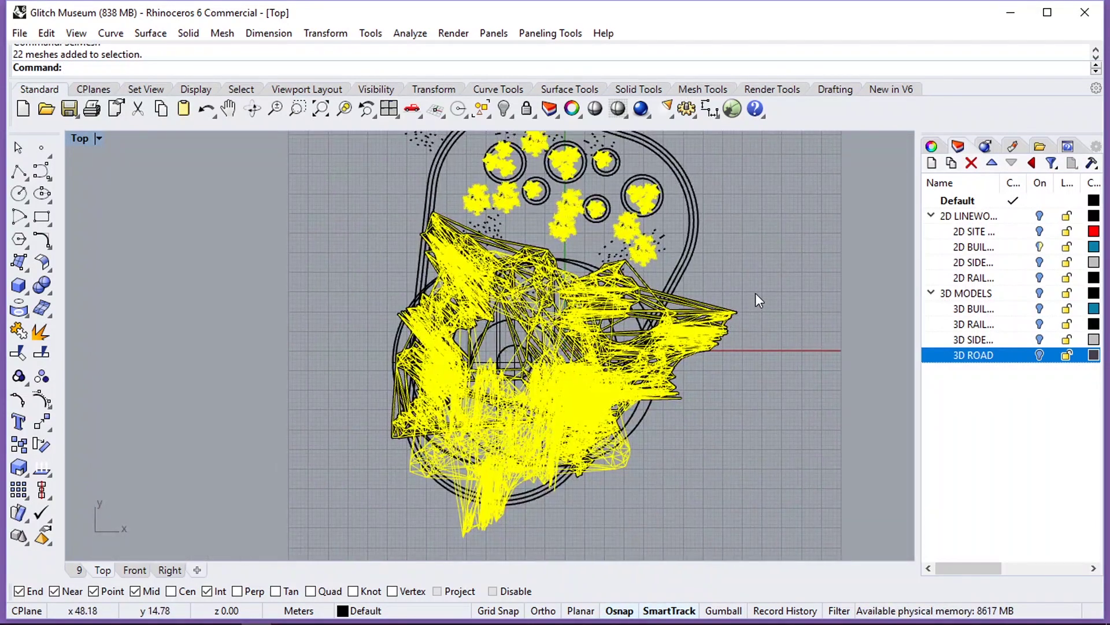
pyautogui.keyDown('ctrl'); pyautogui.moveTo(756, 294); pyautogui.dragTo(383, 459); pyautogui.keyUp('ctrl')
pyautogui.scroll(5, 524, 312)
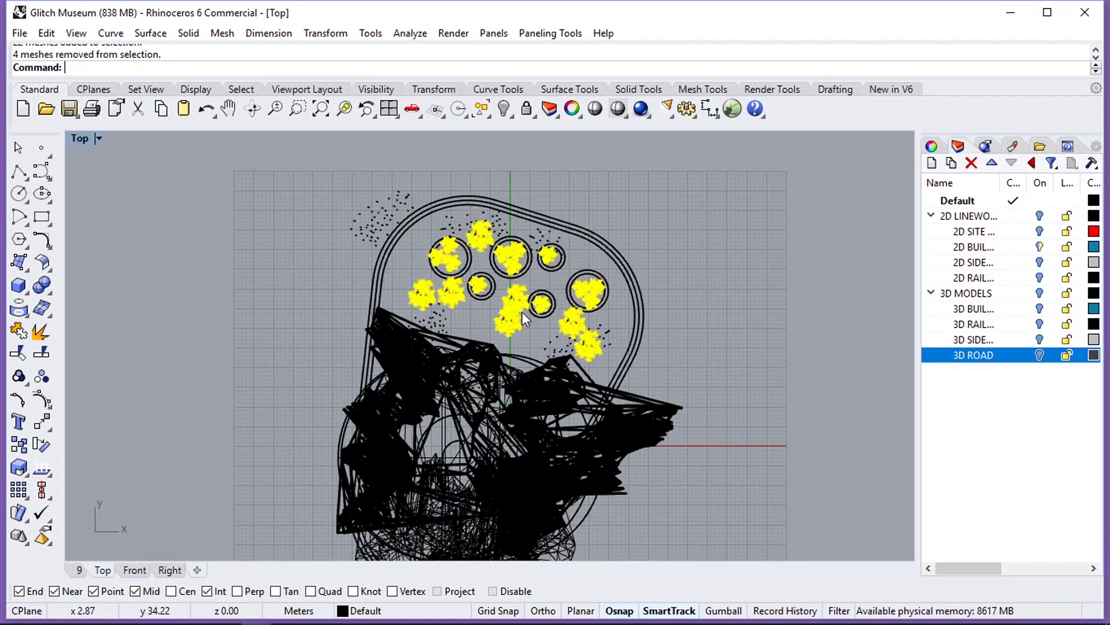
pyautogui.hotkey('ctrl', 'h')
pyautogui.moveTo(126, 463); pyautogui.dragTo(126, 515, button='right')
# Step: Return to perspective view 9 and examine the museum and its base around the circular planters
pyautogui.click(80, 570)
pyautogui.moveTo(440, 347)
pyautogui.mouseDown(button='right')
pyautogui.moveTo(508, 362)
pyautogui.moveTo(433, 409)
pyautogui.mouseUp(button='right')
pyautogui.scroll(5, 474, 411)
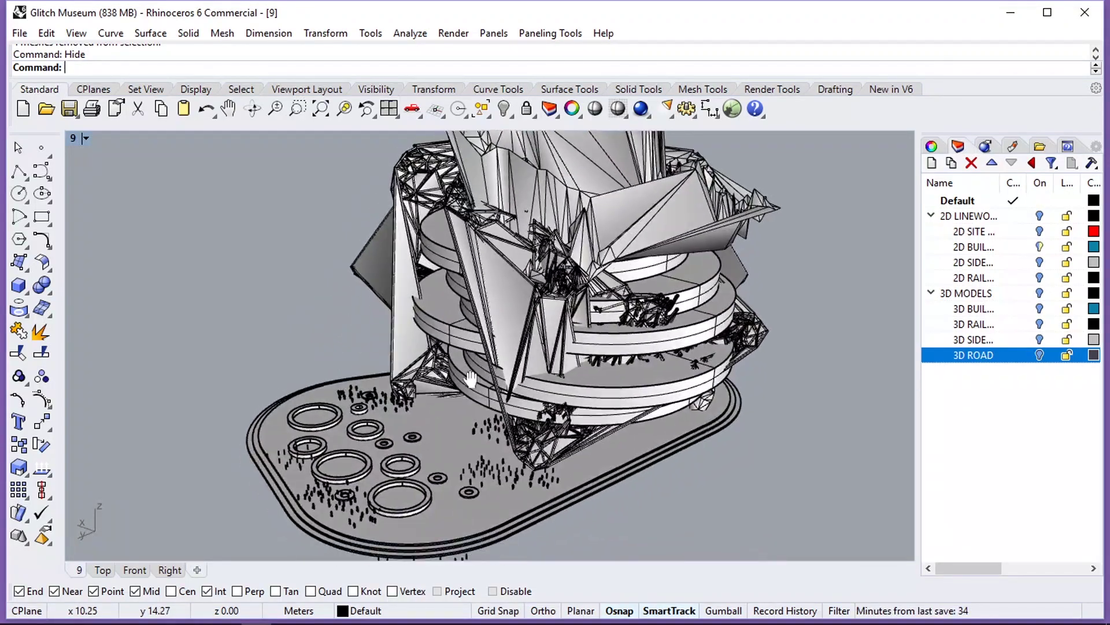
pyautogui.scroll(-6, 474, 410)
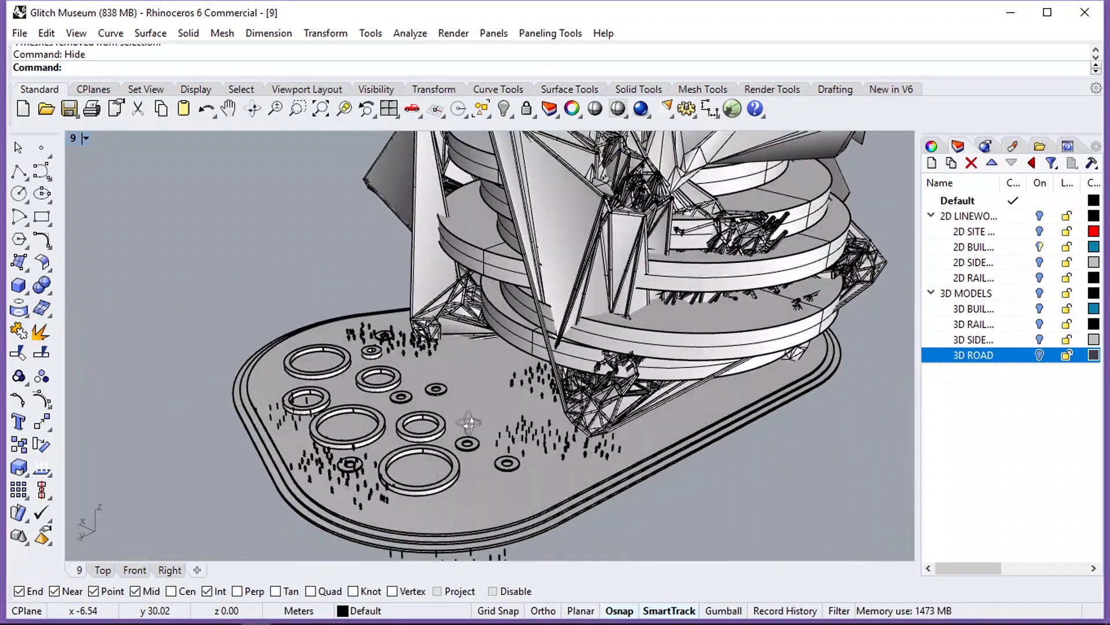
pyautogui.moveTo(452, 442); pyautogui.dragTo(471, 428, button='right')
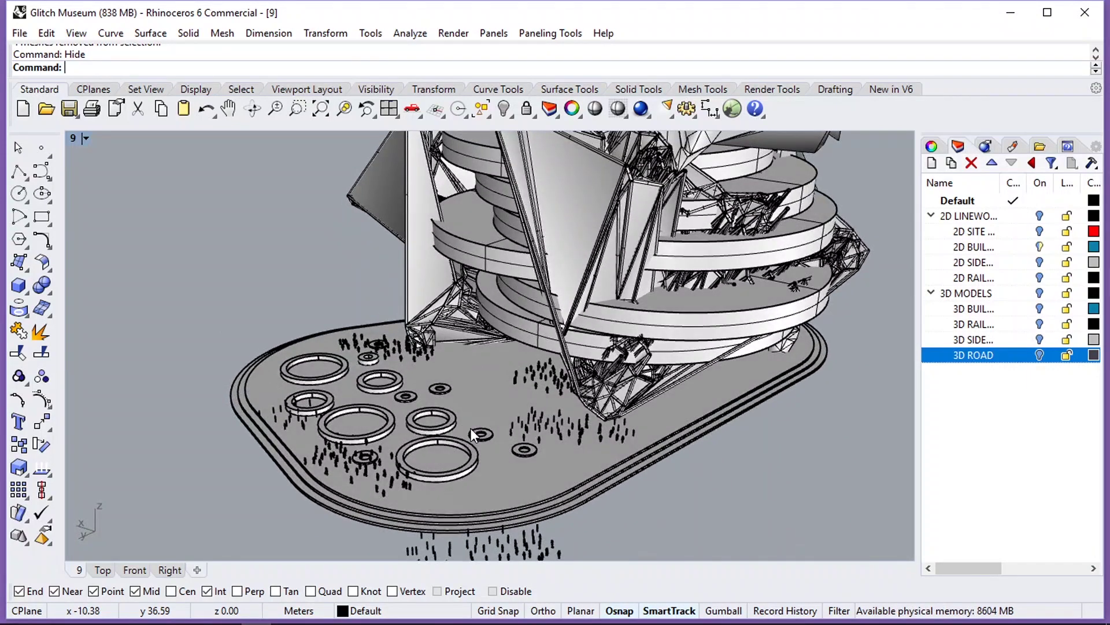
pyautogui.scroll(-5, 471, 428)
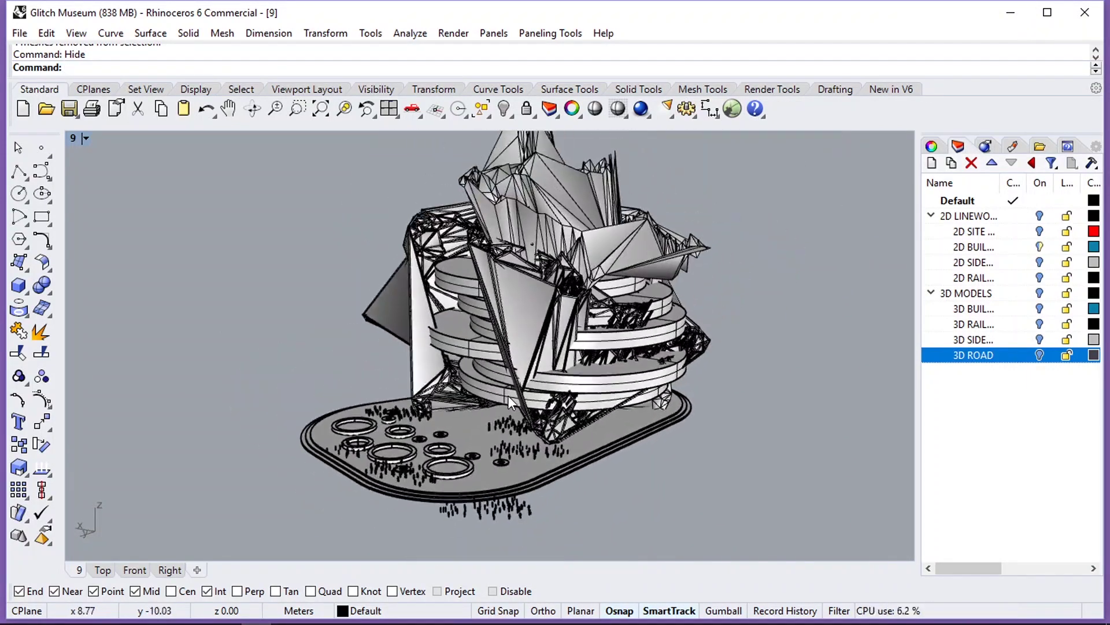
pyautogui.scroll(-5, 508, 395)
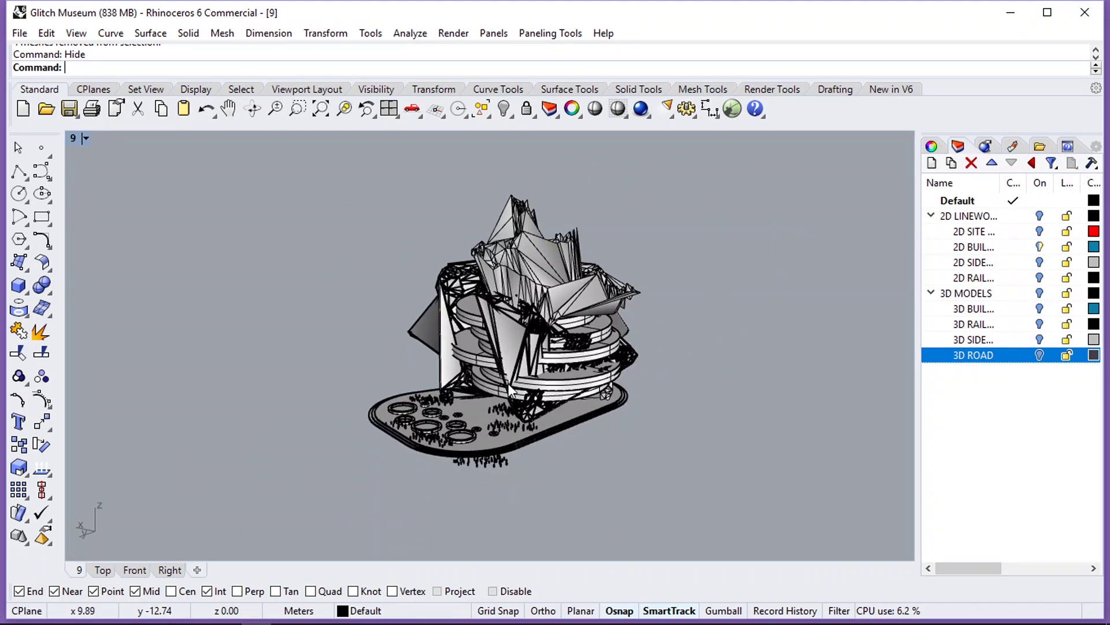
# Step: Select the entire visible museum with its base and start exporting the selection to the Desktop folder
pyautogui.moveTo(669, 198); pyautogui.dragTo(314, 502)
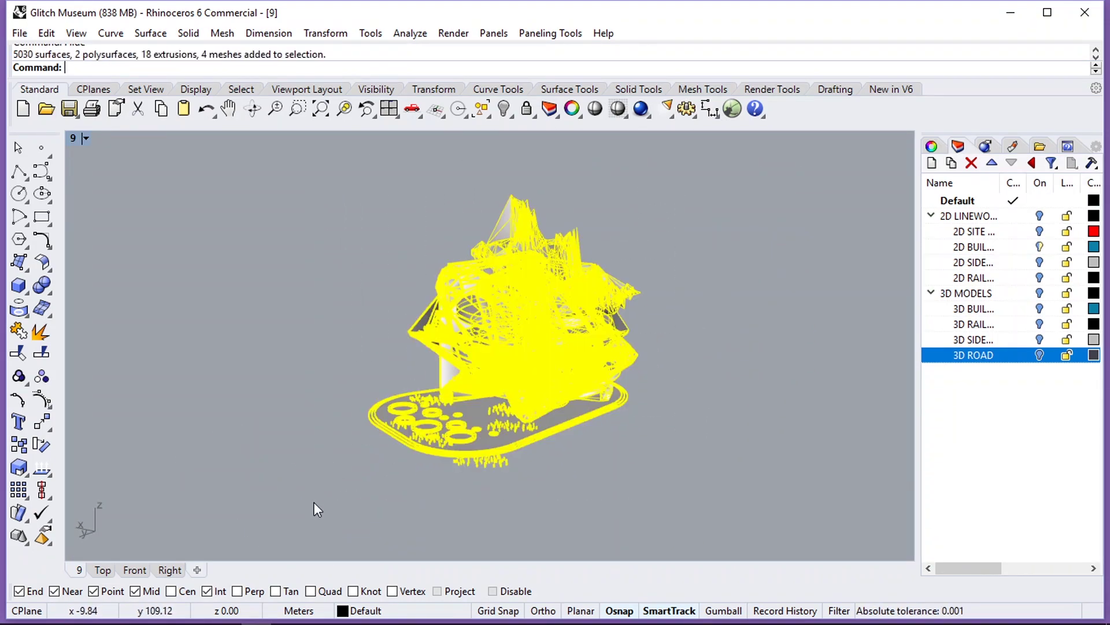
pyautogui.scroll(3, 443, 396)
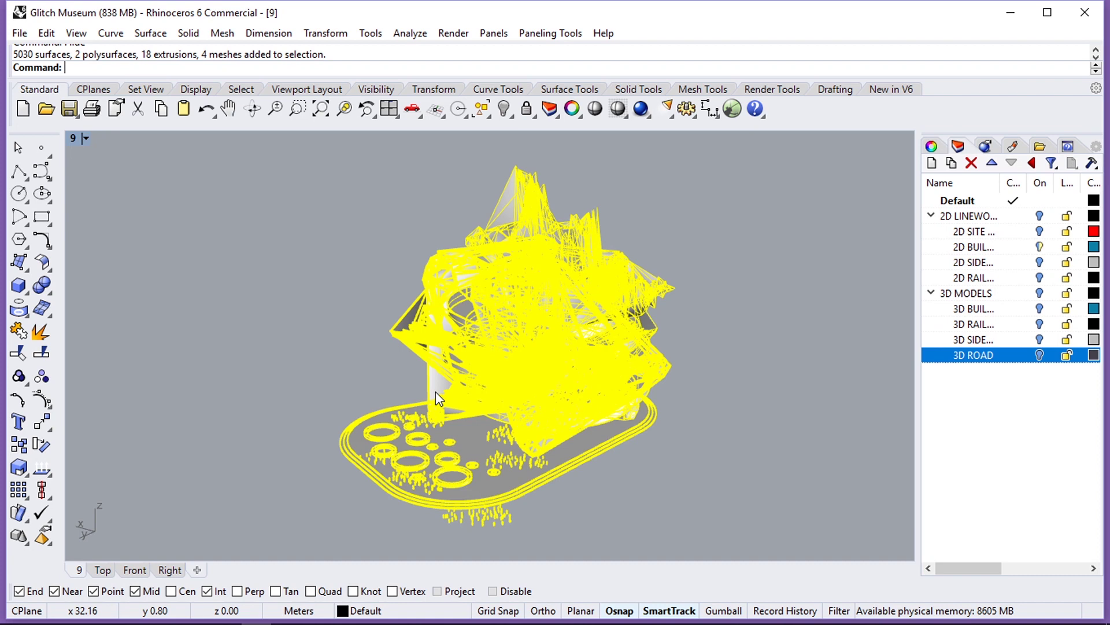
pyautogui.click(19, 34)
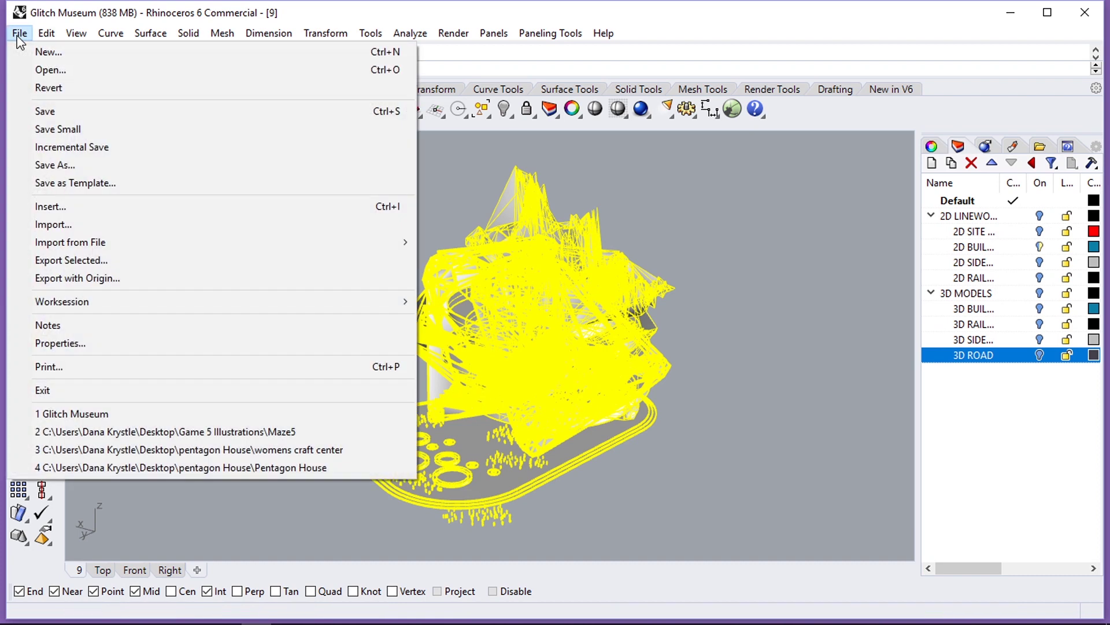
pyautogui.click(115, 265)
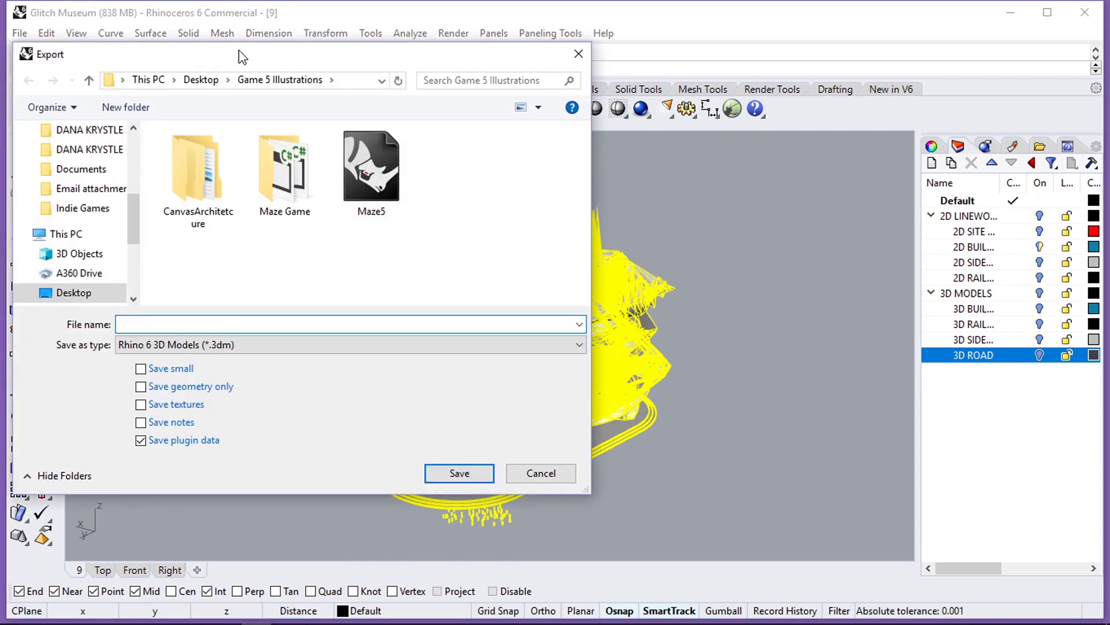
pyautogui.moveTo(241, 56); pyautogui.dragTo(348, 65)
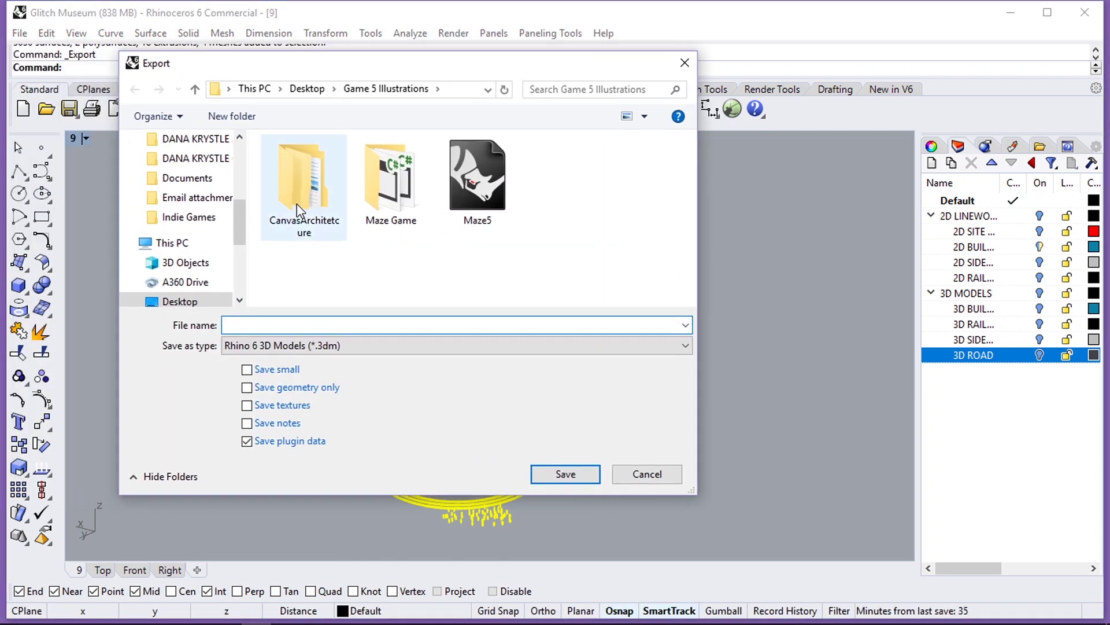
pyautogui.click(307, 89)
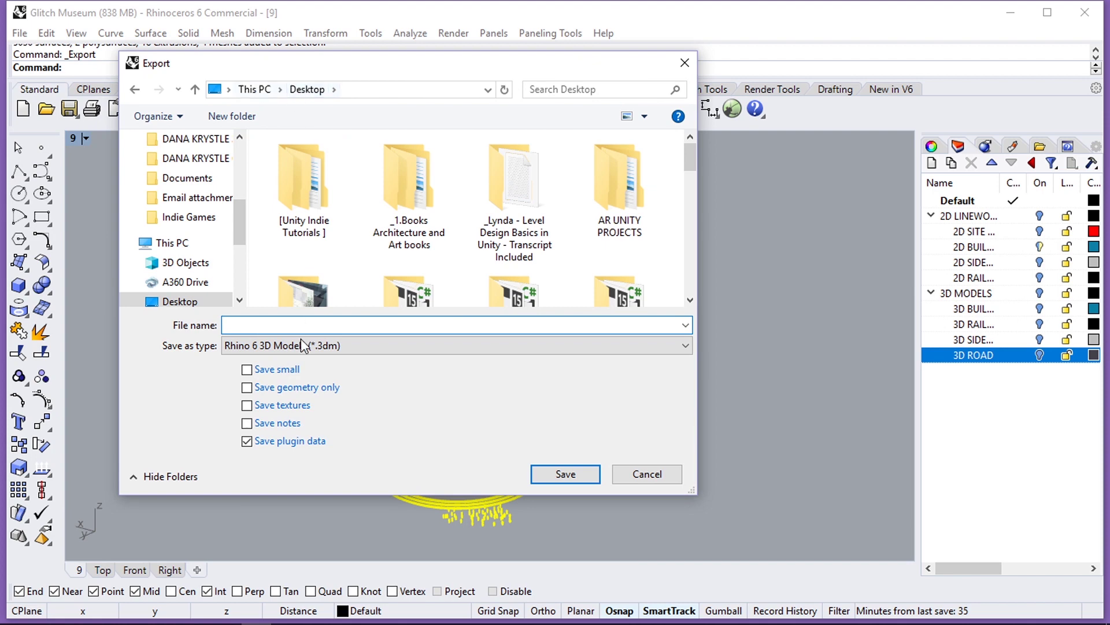
# Step: Name the export file Glitch_MuseumOBJ
pyautogui.write('G')
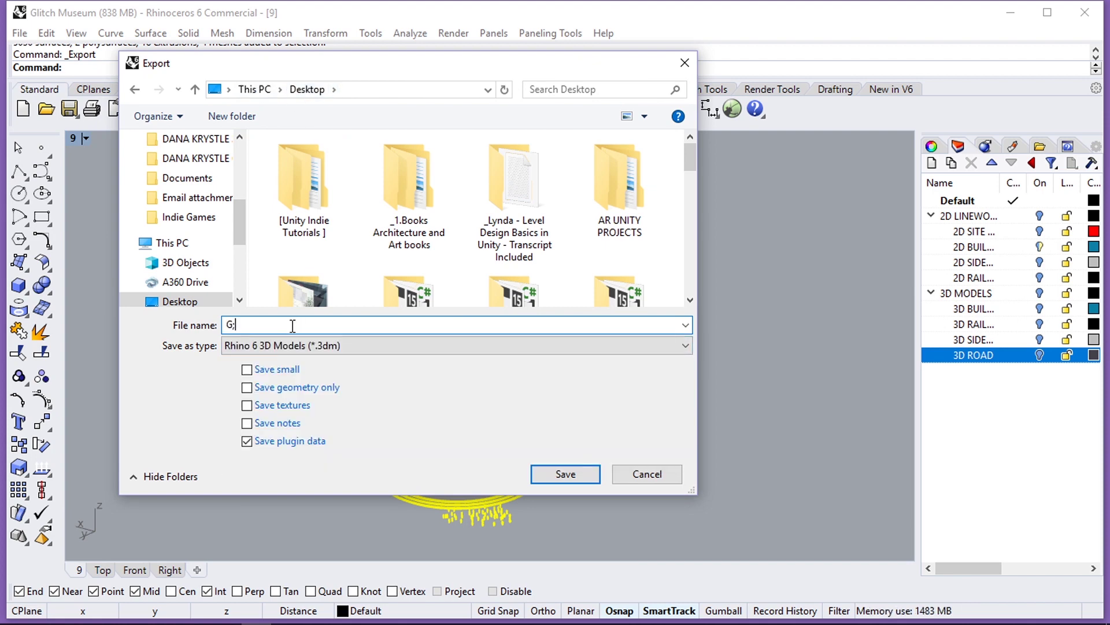
pyautogui.write('li')
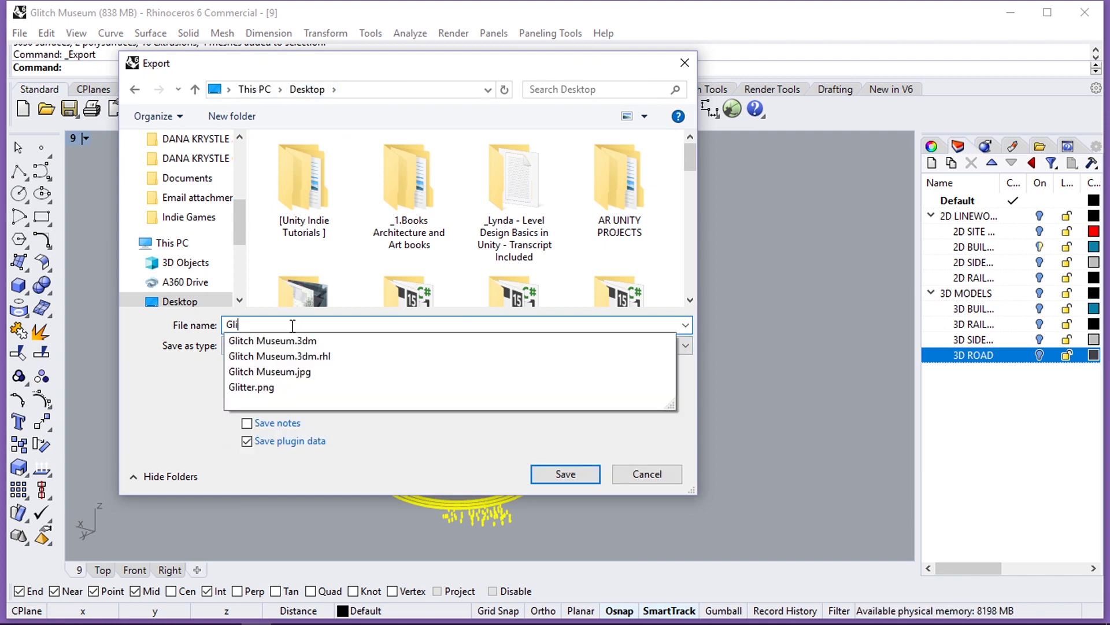
pyautogui.write('u')
pyautogui.press('BackSpace')
pyautogui.press('BackSpace')
pyautogui.press('BackSpace')
pyautogui.write('y')
pyautogui.press('BackSpace')
pyautogui.write('ych')
pyautogui.press('BackSpace')
pyautogui.press('BackSpace')
pyautogui.press('BackSpace')
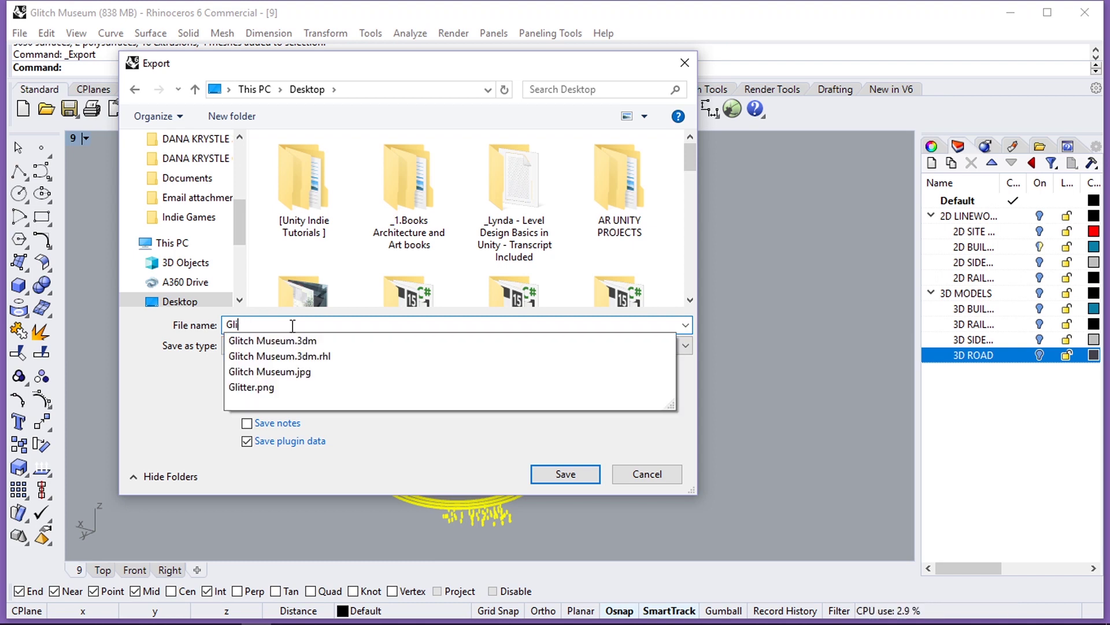
pyautogui.write('u')
pyautogui.press('BackSpace')
pyautogui.write('tch')
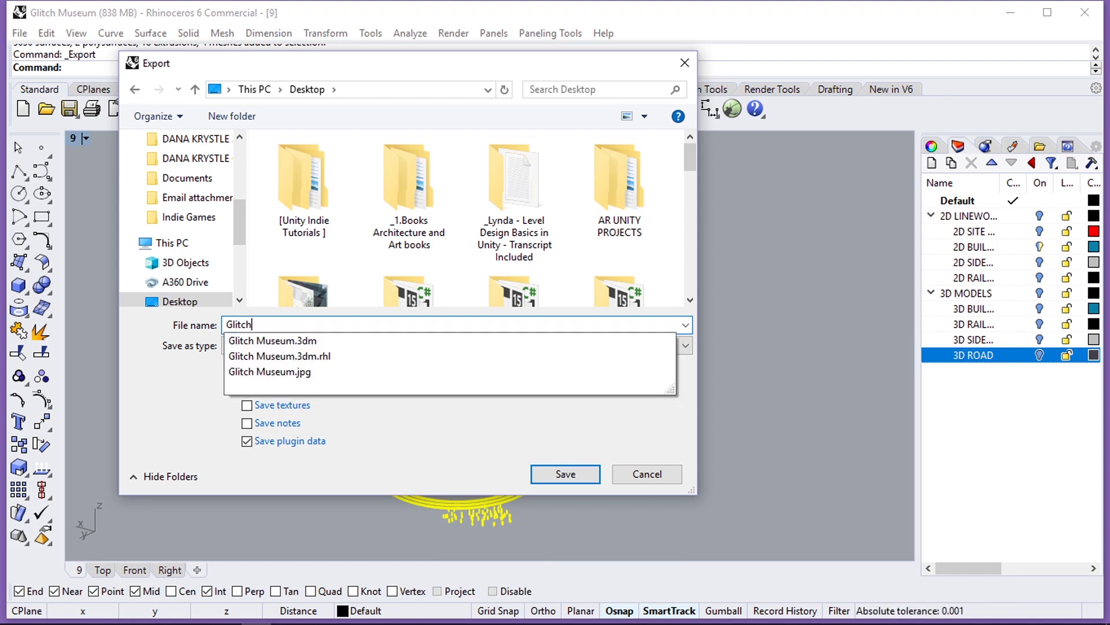
pyautogui.click(292, 326)
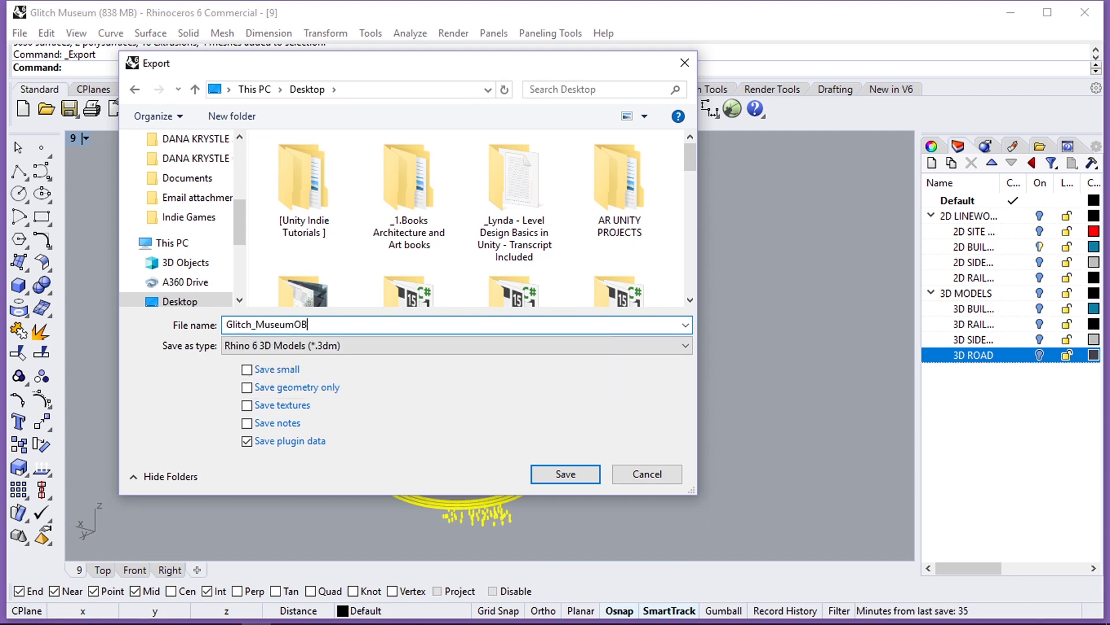
# Step: Set the export file type to OBJ (*.obj) and save the file
pyautogui.click(322, 347)
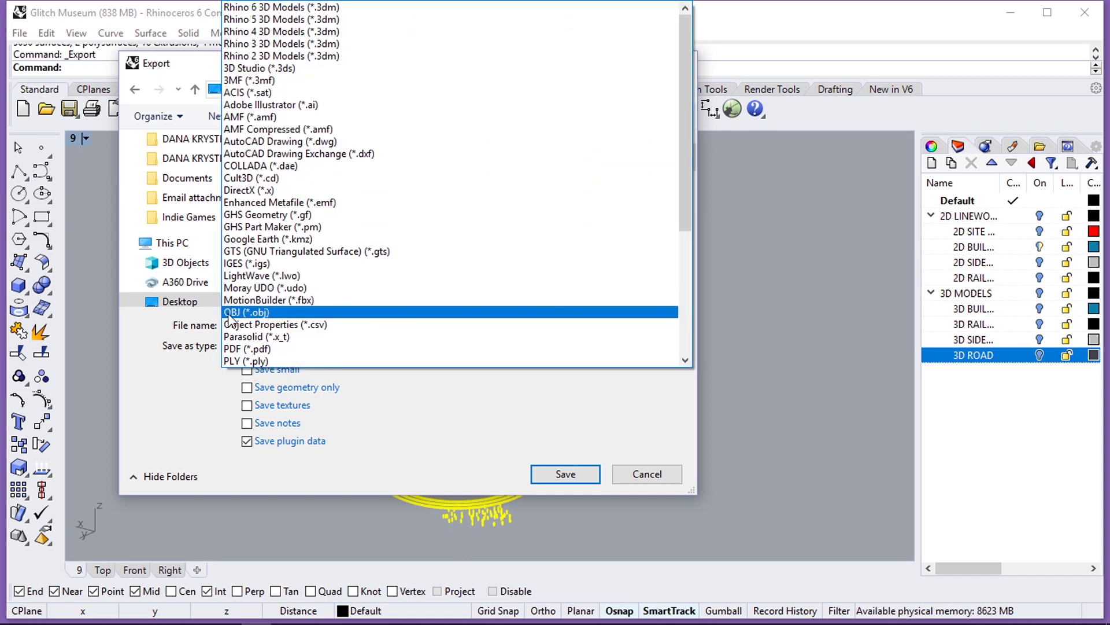
pyautogui.click(244, 313)
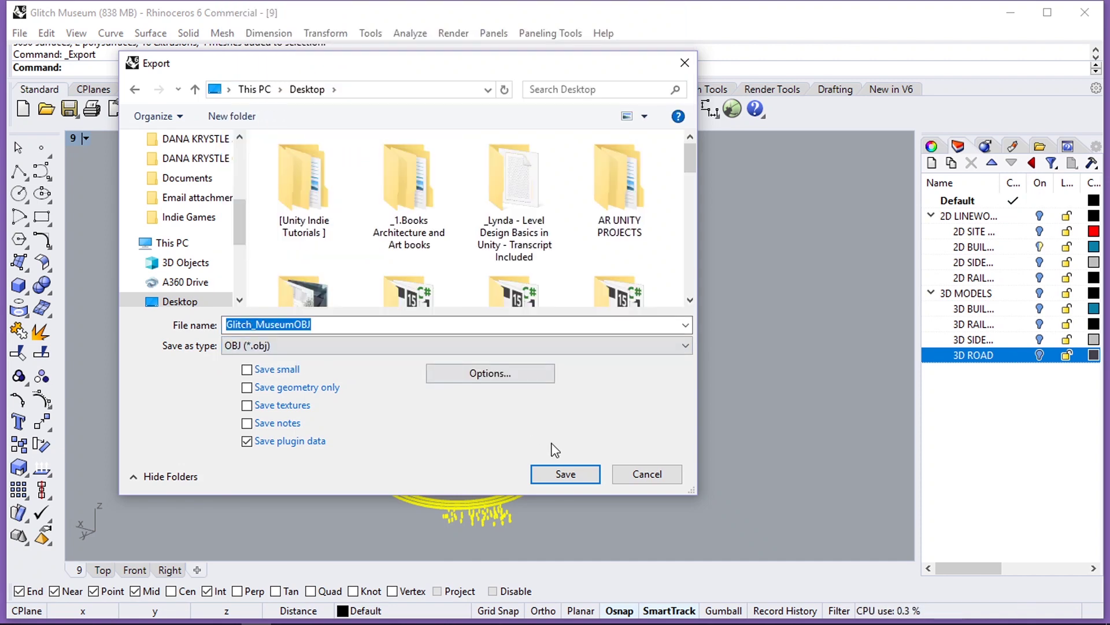
pyautogui.click(565, 474)
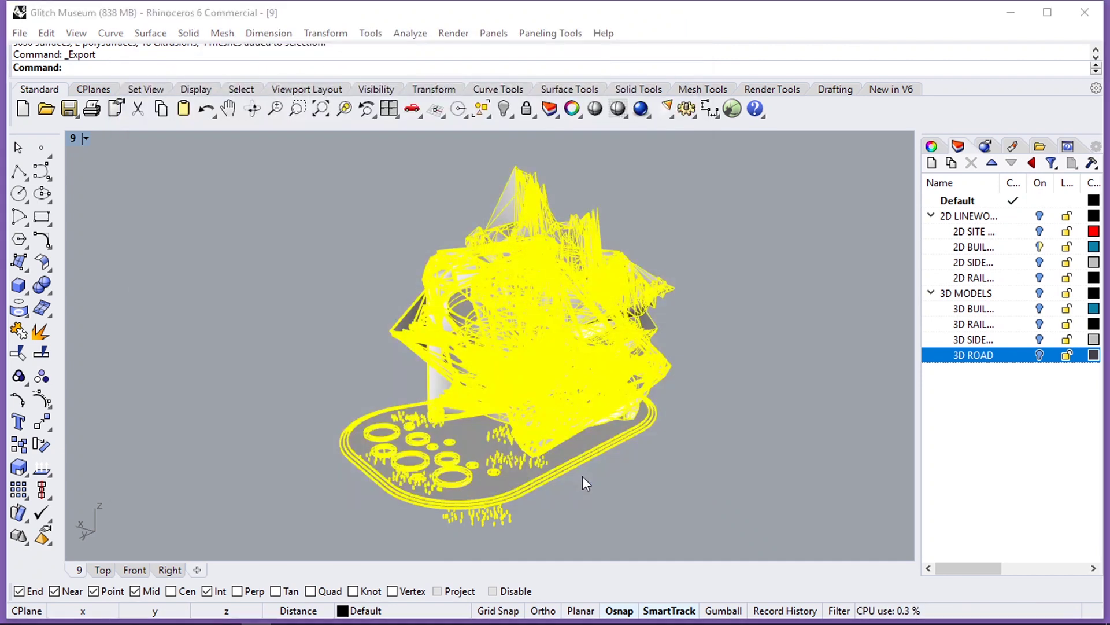
# Step: Review the geometry, formatting, naming and mesh options for the OBJ, keep polygon mesh objects, and complete the export with the default polygon density
pyautogui.moveTo(511, 205); pyautogui.dragTo(488, 178)
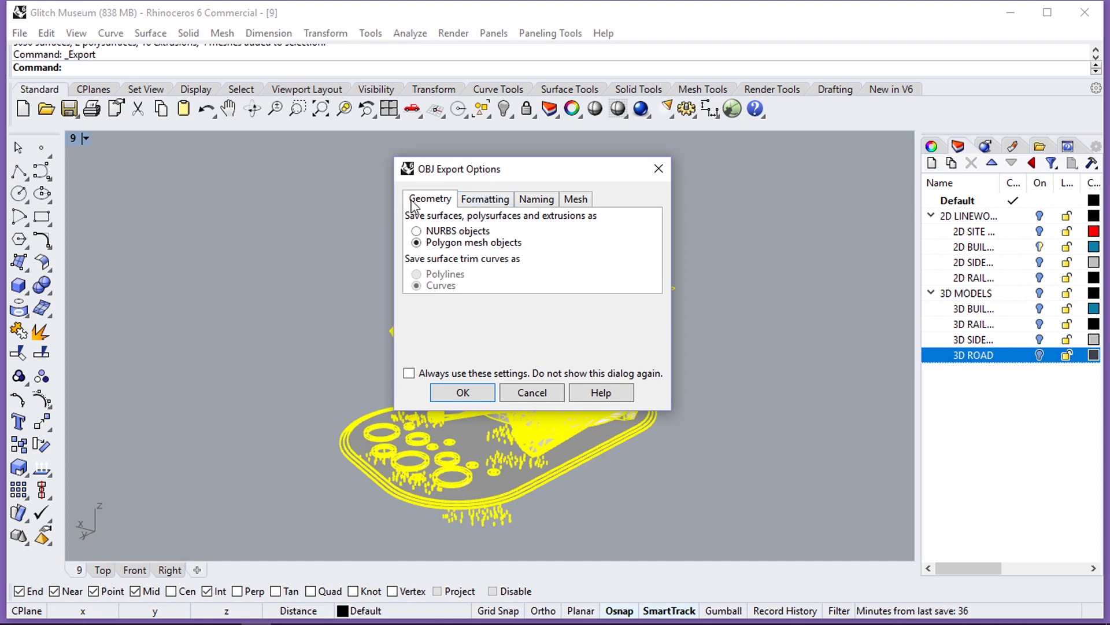
pyautogui.click(485, 201)
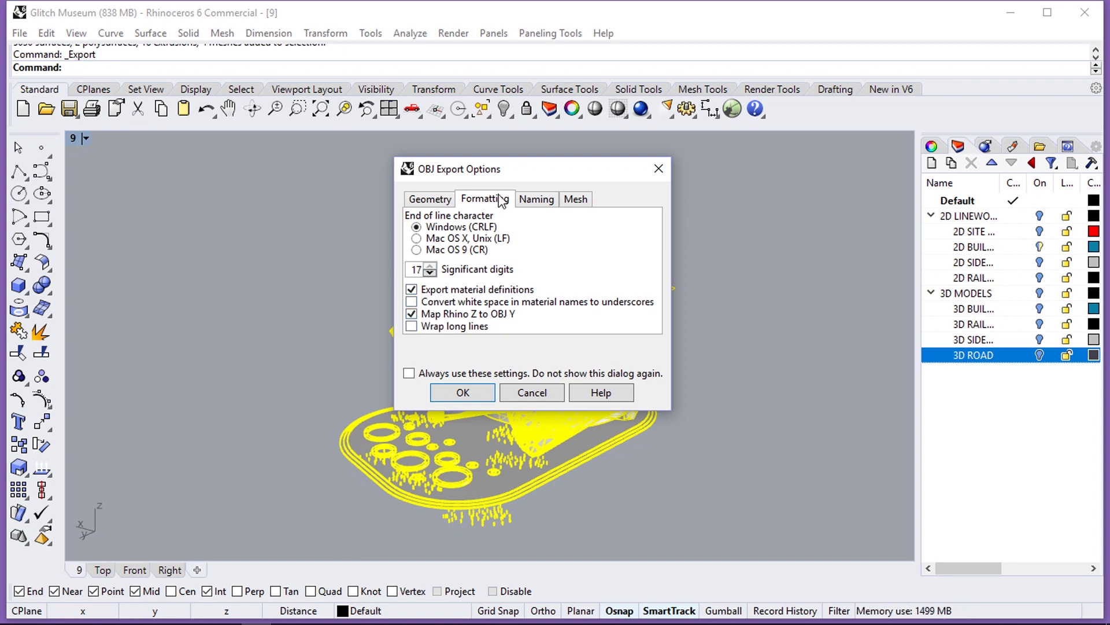
pyautogui.click(525, 200)
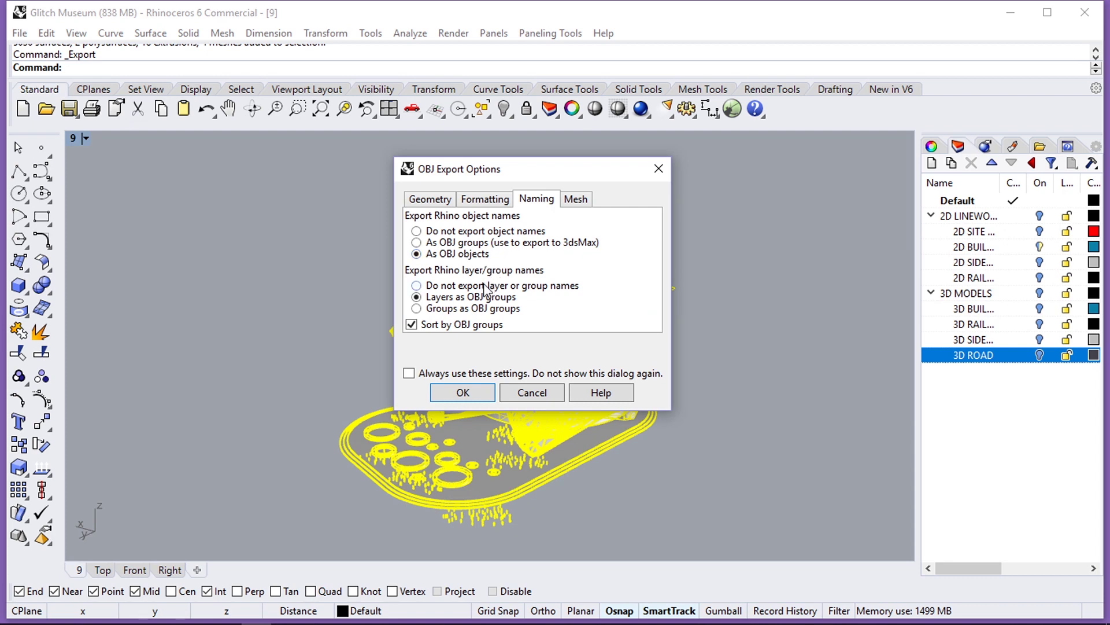
pyautogui.click(575, 201)
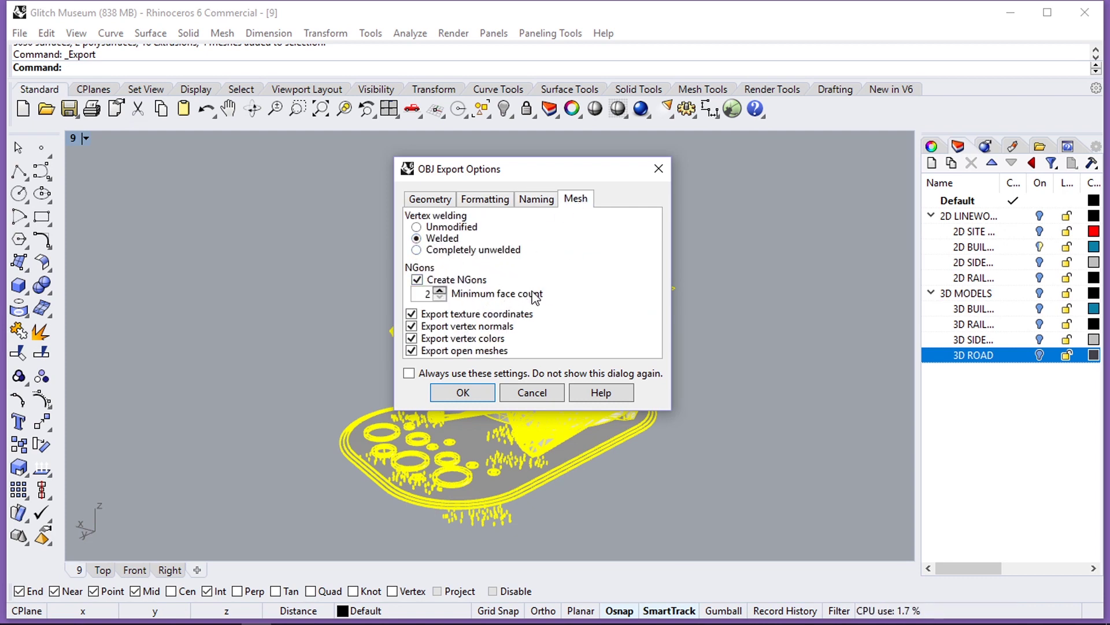
pyautogui.click(530, 201)
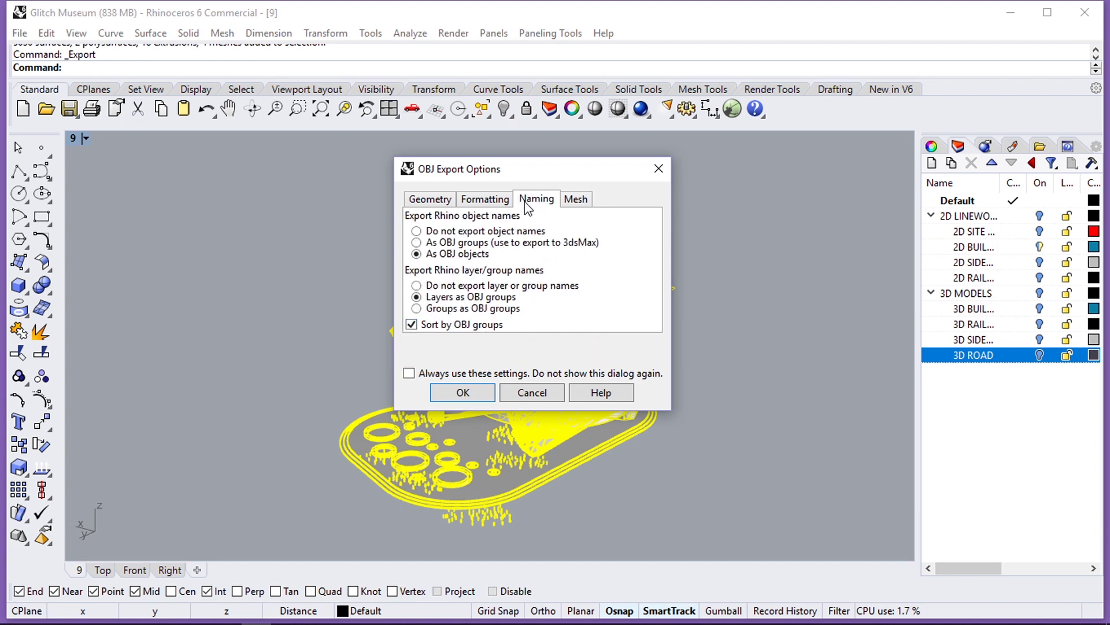
pyautogui.click(492, 200)
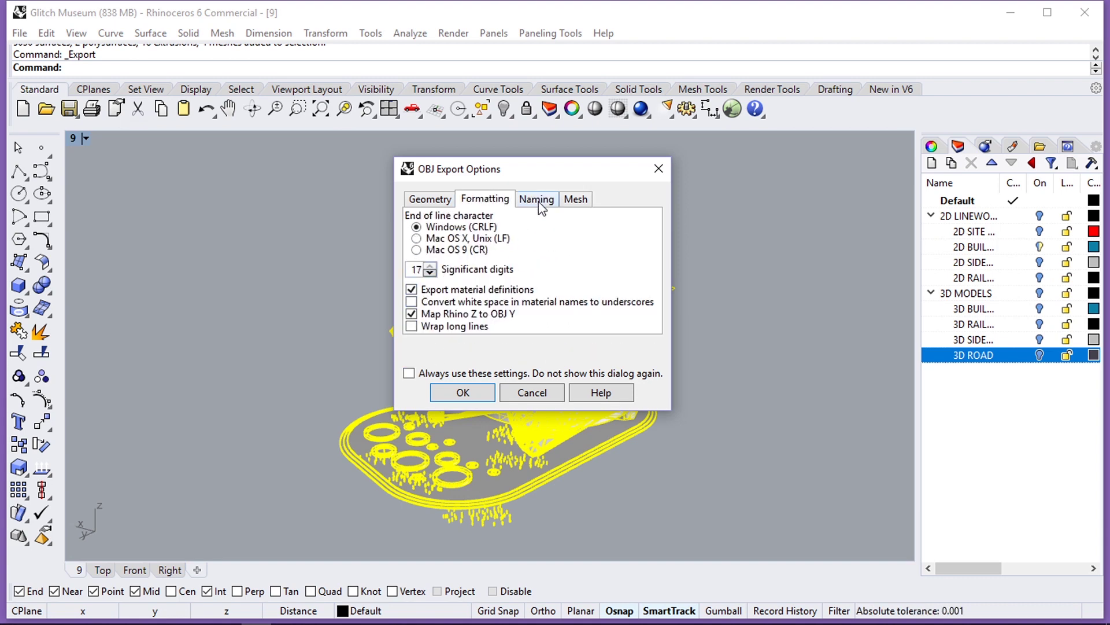
pyautogui.click(576, 200)
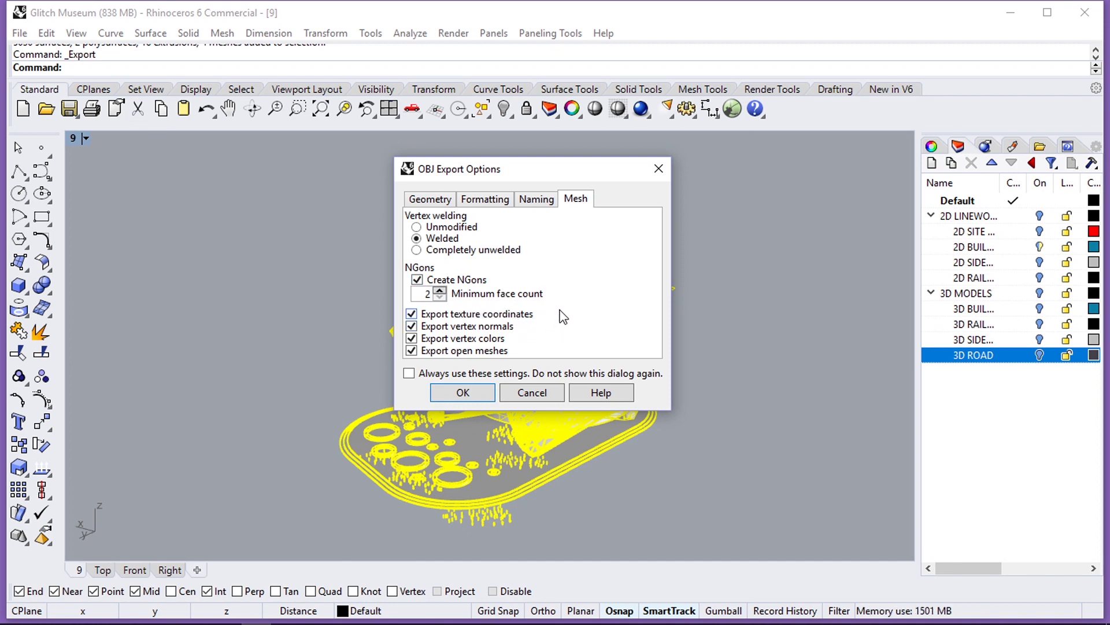
pyautogui.click(467, 394)
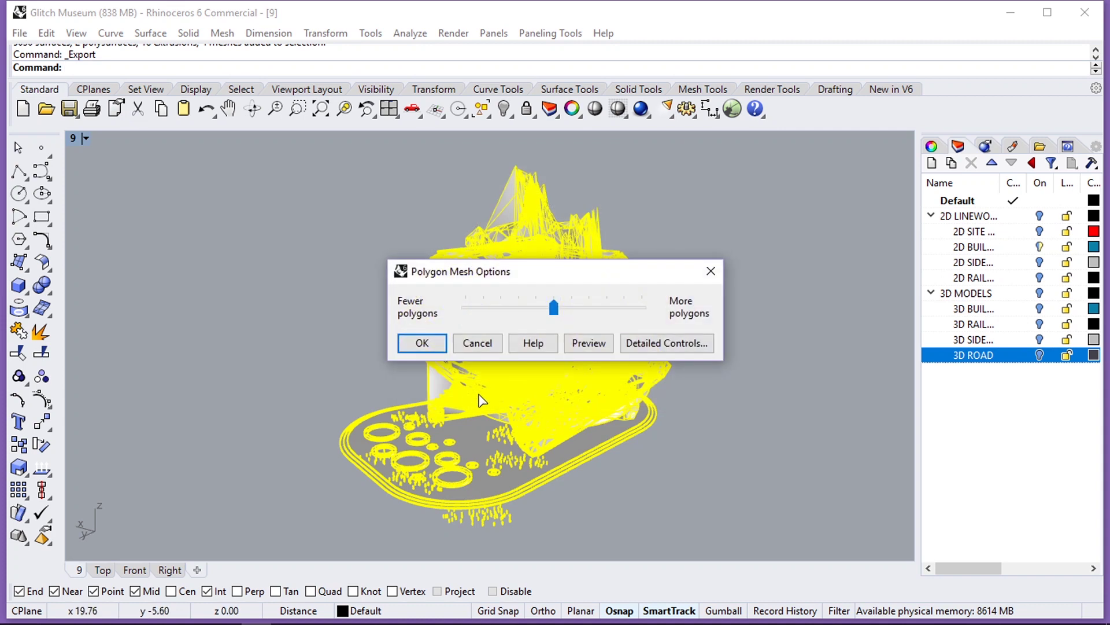
pyautogui.click(435, 343)
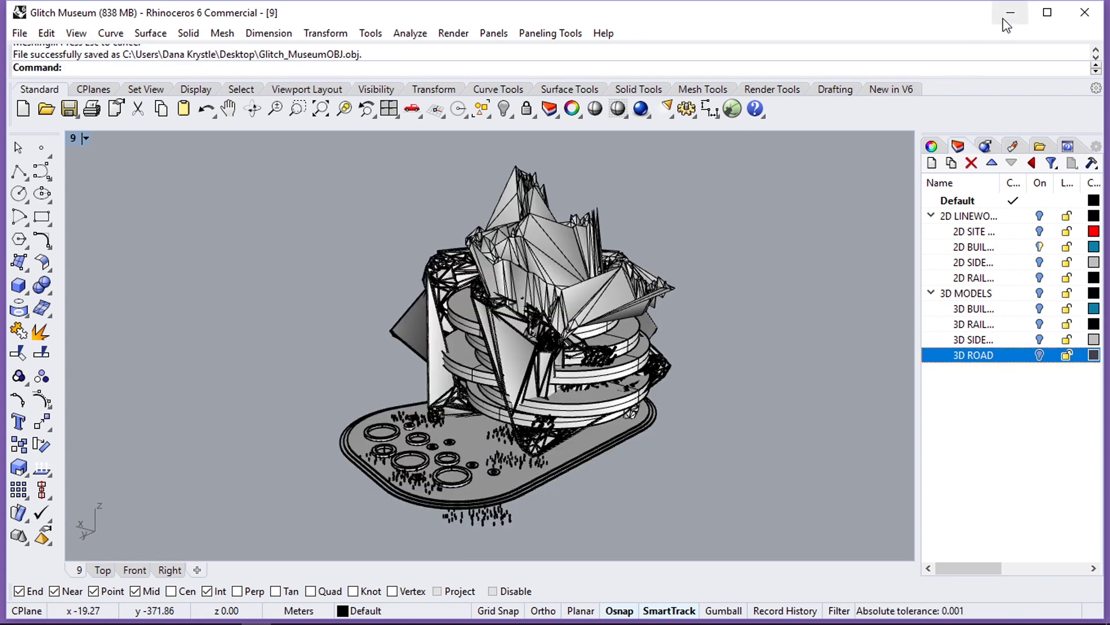
# Step: Close Rhino, switch to the Unity project Augment_Reality3 and collapse the Resources folder
pyautogui.click(1084, 12)
pyautogui.click(564, 379)
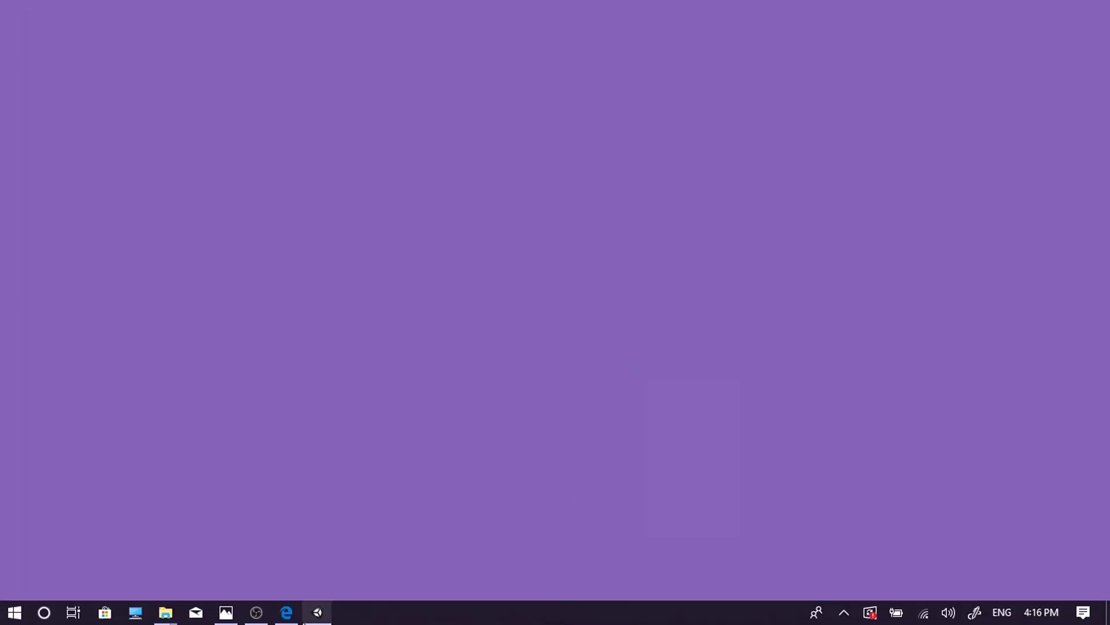
pyautogui.click(308, 616)
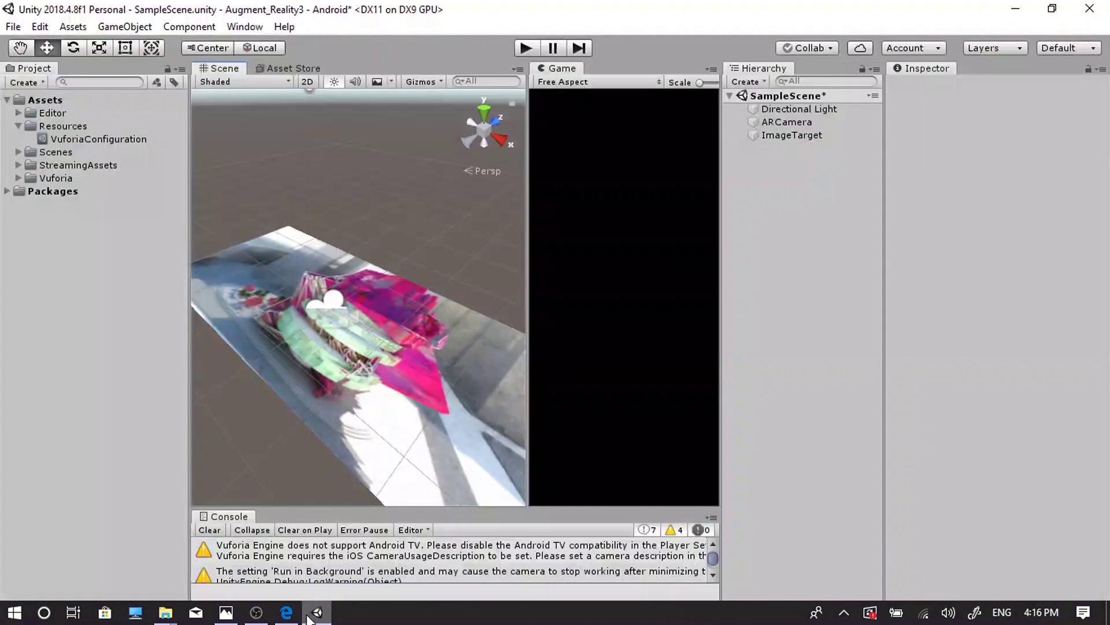
pyautogui.click(19, 125)
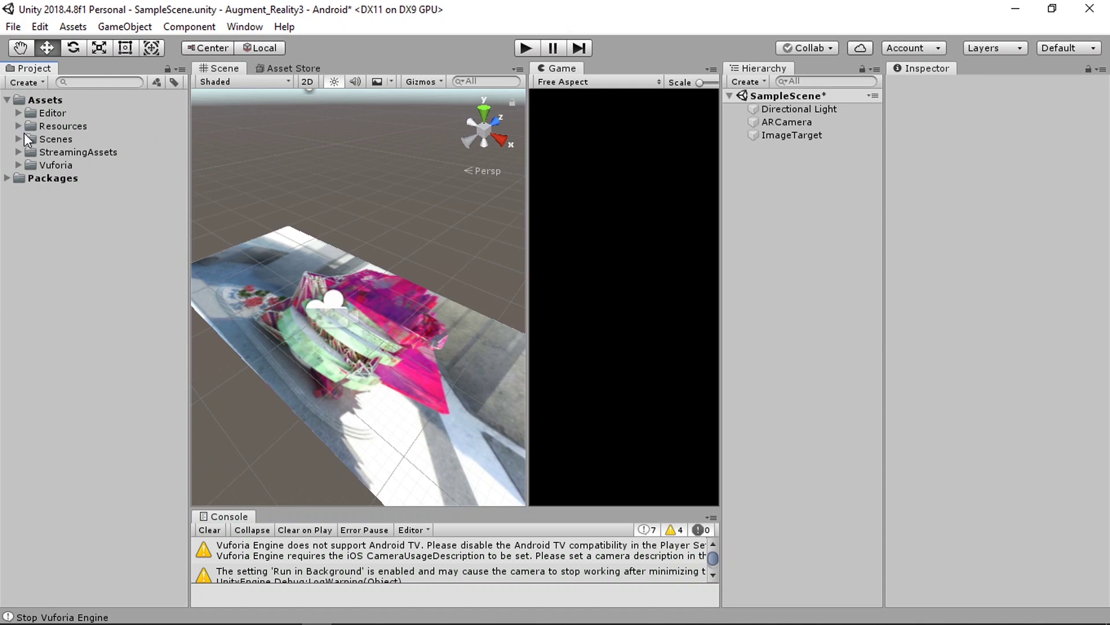
# Step: Create a new folder named Meshes inside the project's Assets folder
pyautogui.click(48, 102)
pyautogui.rightClick(52, 104)
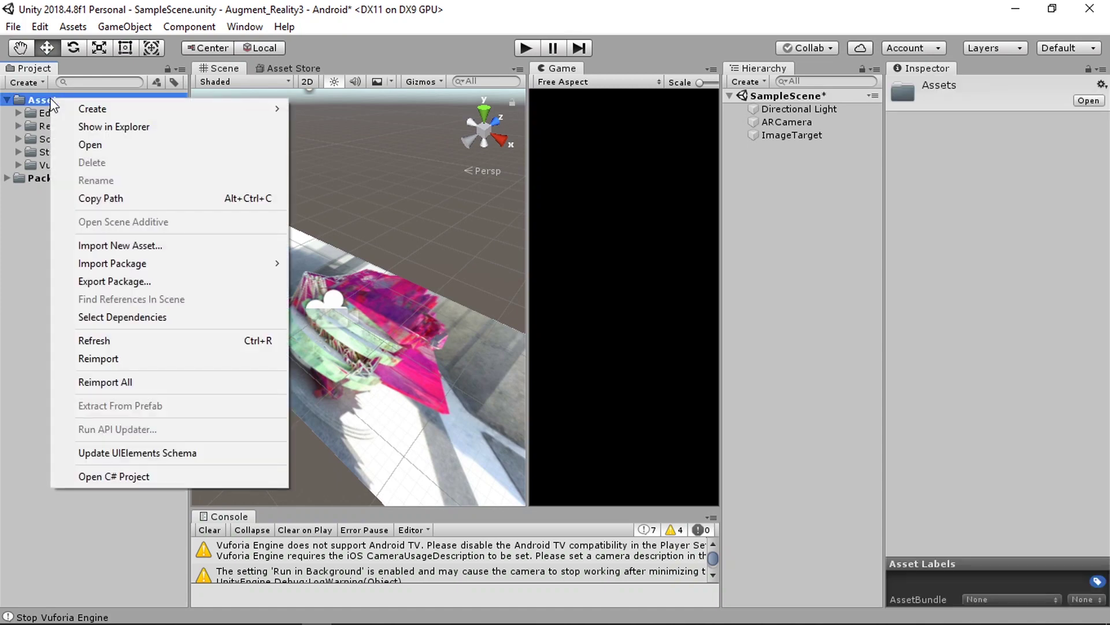
pyautogui.click(9, 248)
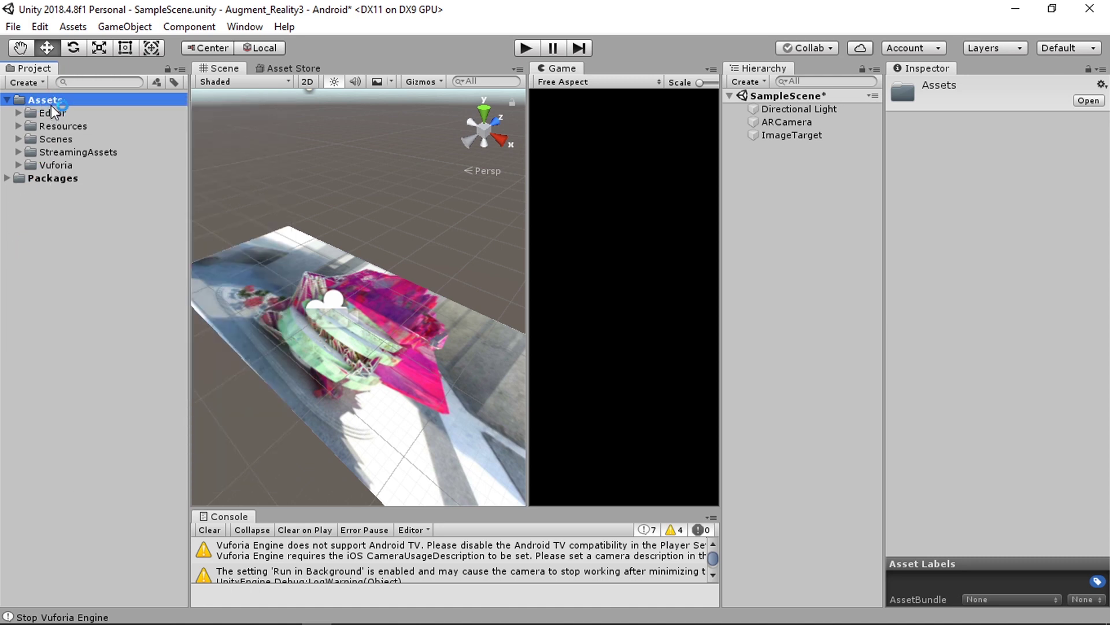
pyautogui.rightClick(50, 99)
pyautogui.moveTo(71, 110)
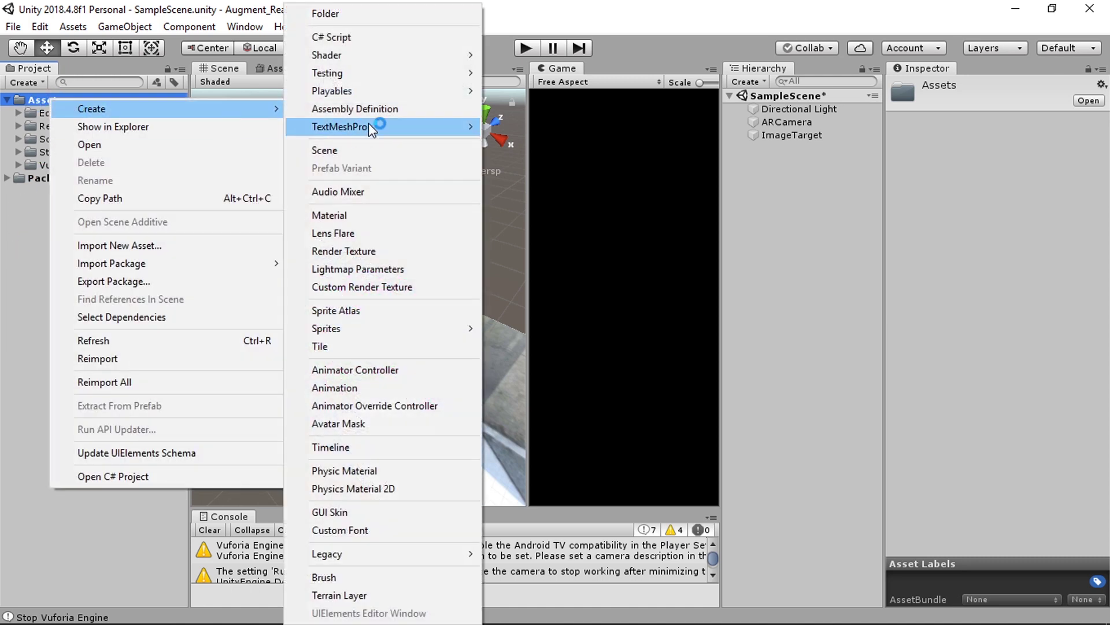
pyautogui.click(371, 16)
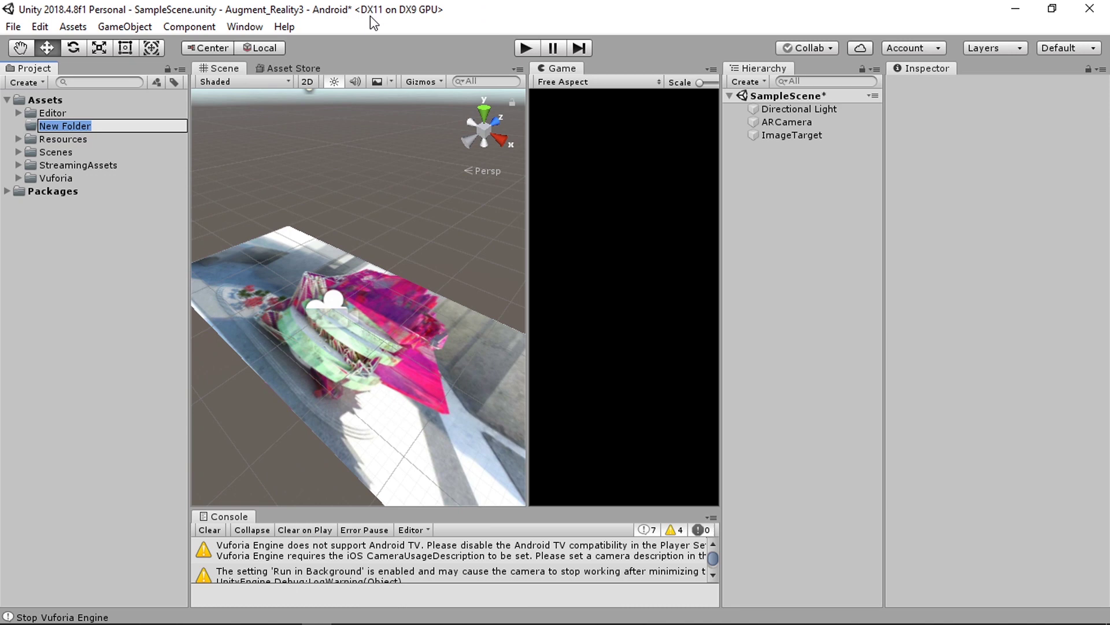
pyautogui.write('Materia')
pyautogui.press('BackSpace')
pyautogui.press('BackSpace')
pyautogui.press('BackSpace')
pyautogui.press('BackSpace')
pyautogui.press('BackSpace')
pyautogui.press('BackSpace')
pyautogui.press('BackSpace')
pyautogui.write('Meshes')
pyautogui.press('Return')
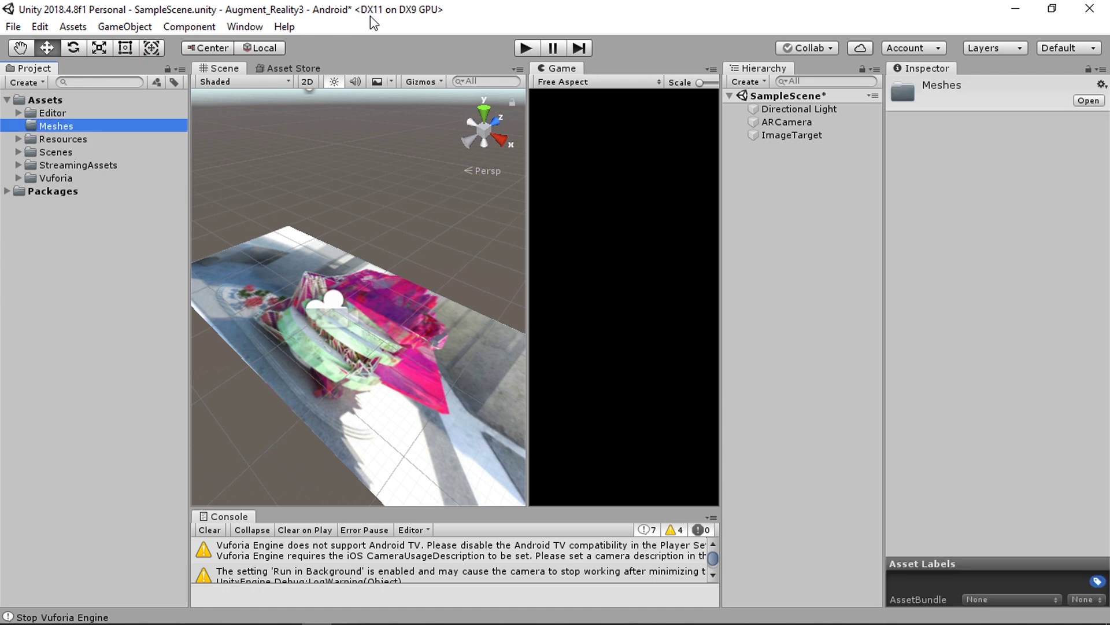
# Step: Import the Glitch_MuseumOBJ file from the Desktop into the Meshes folder as a new asset
pyautogui.rightClick(58, 132)
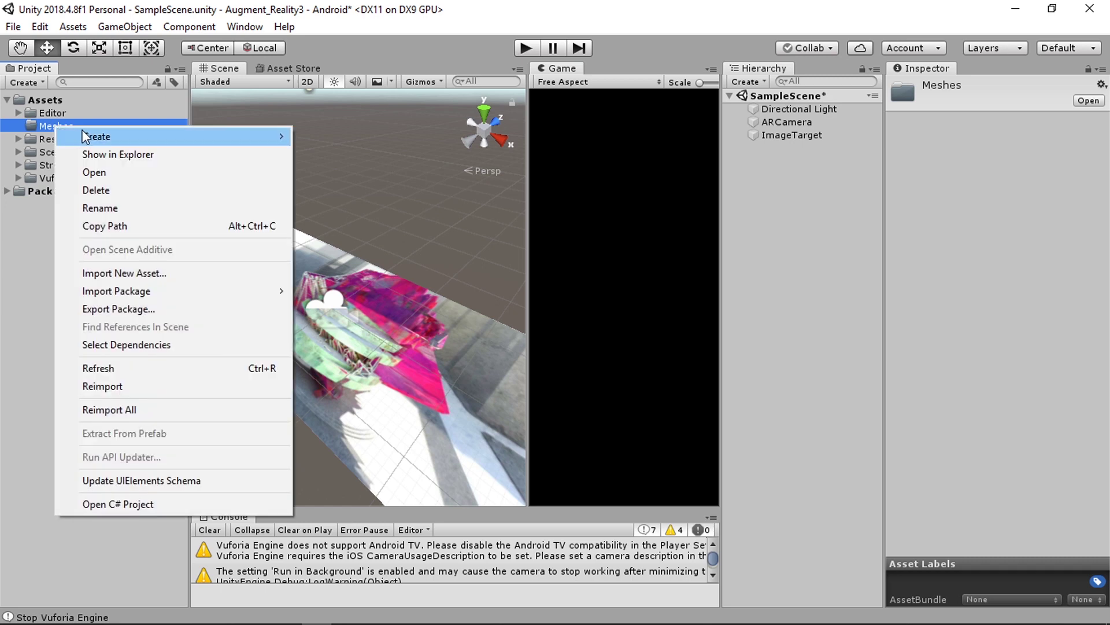
pyautogui.click(141, 274)
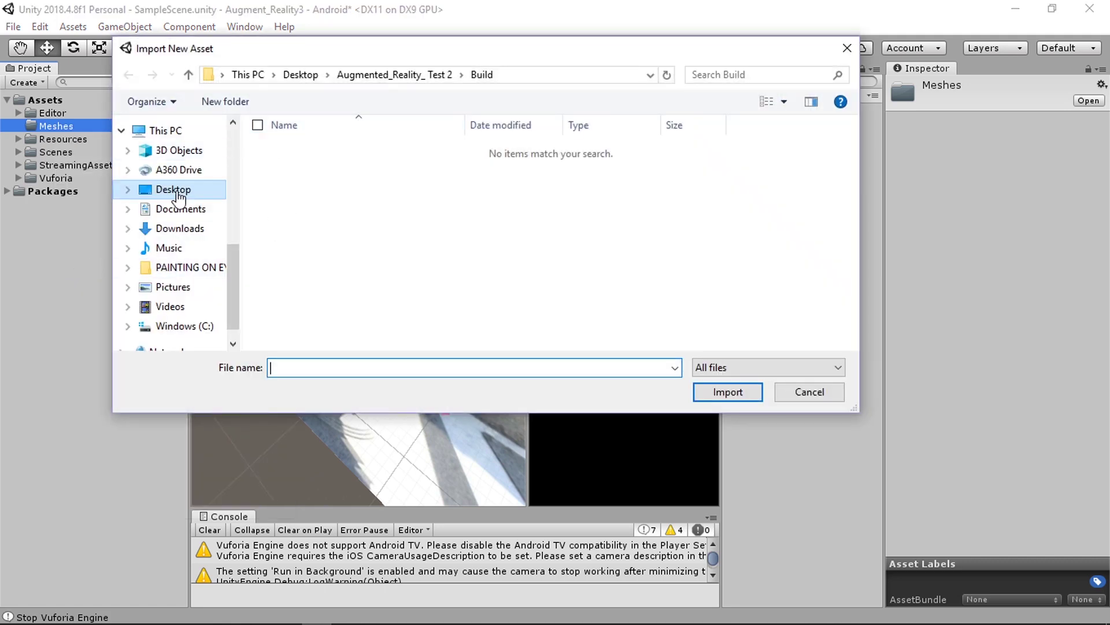
pyautogui.click(178, 197)
pyautogui.moveTo(851, 168); pyautogui.dragTo(856, 328)
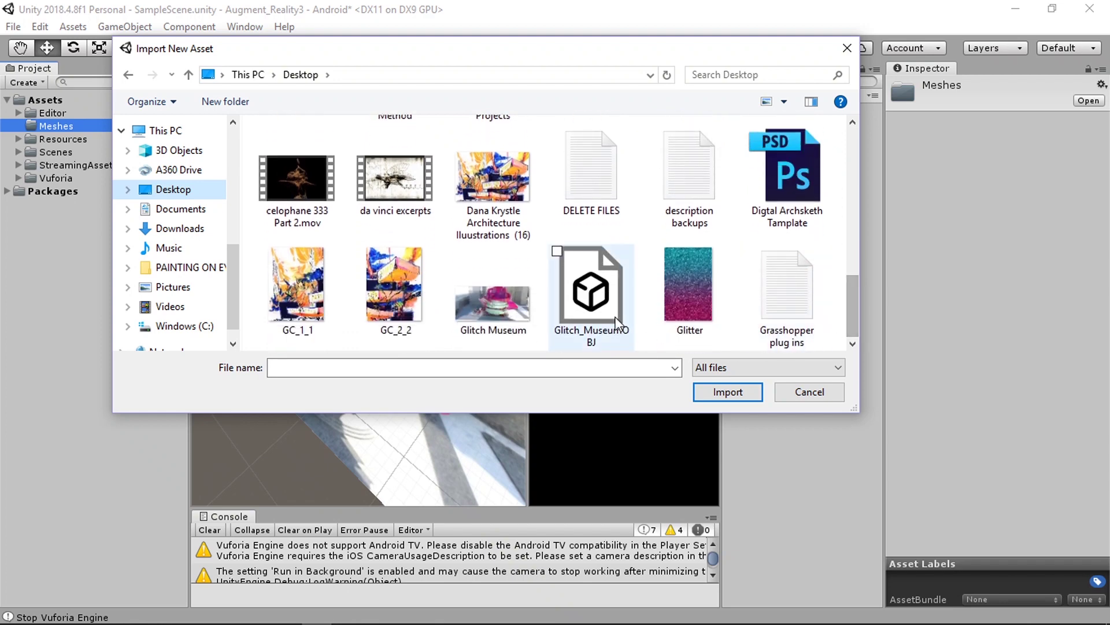
pyautogui.click(590, 315)
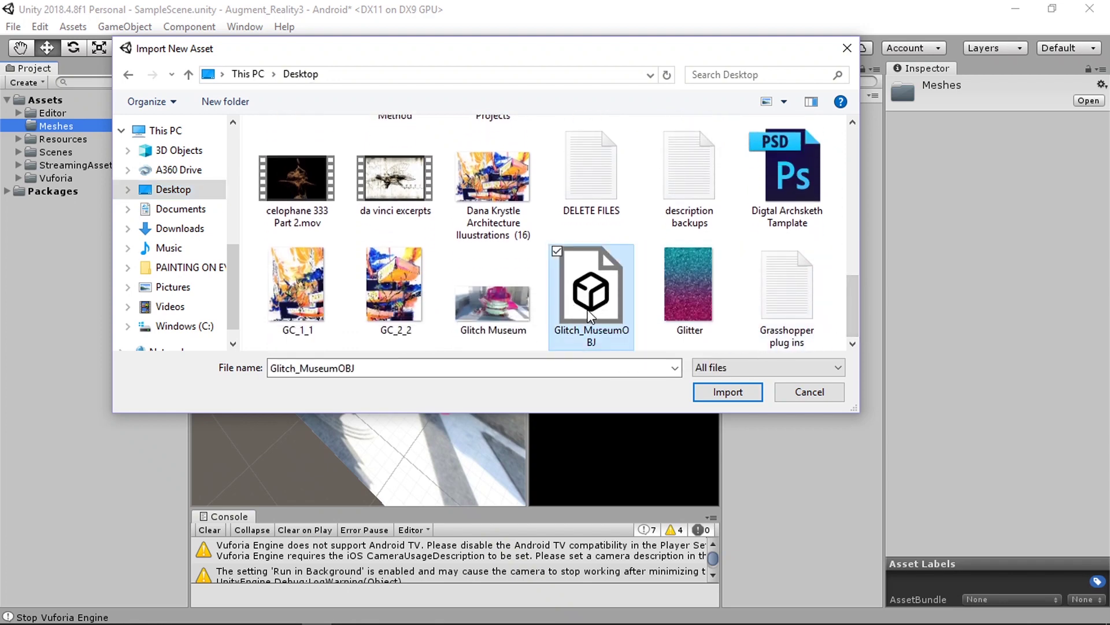
pyautogui.click(714, 393)
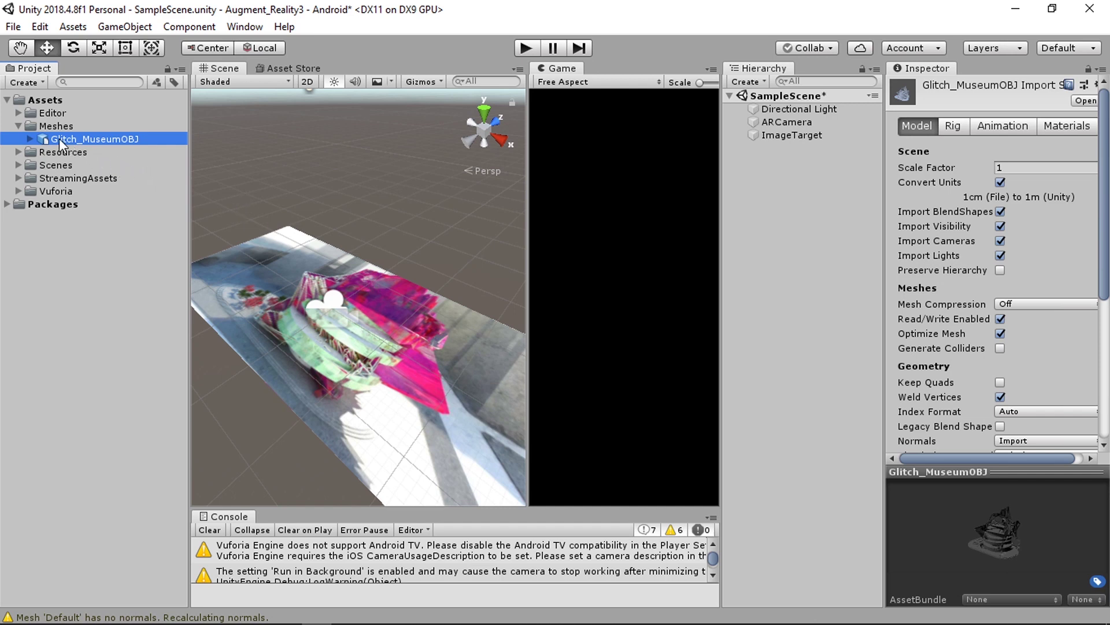
# Step: Add the imported Glitch_MuseumOBJ model to the SampleScene hierarchy and frame it in the scene
pyautogui.moveTo(59, 140); pyautogui.dragTo(793, 179)
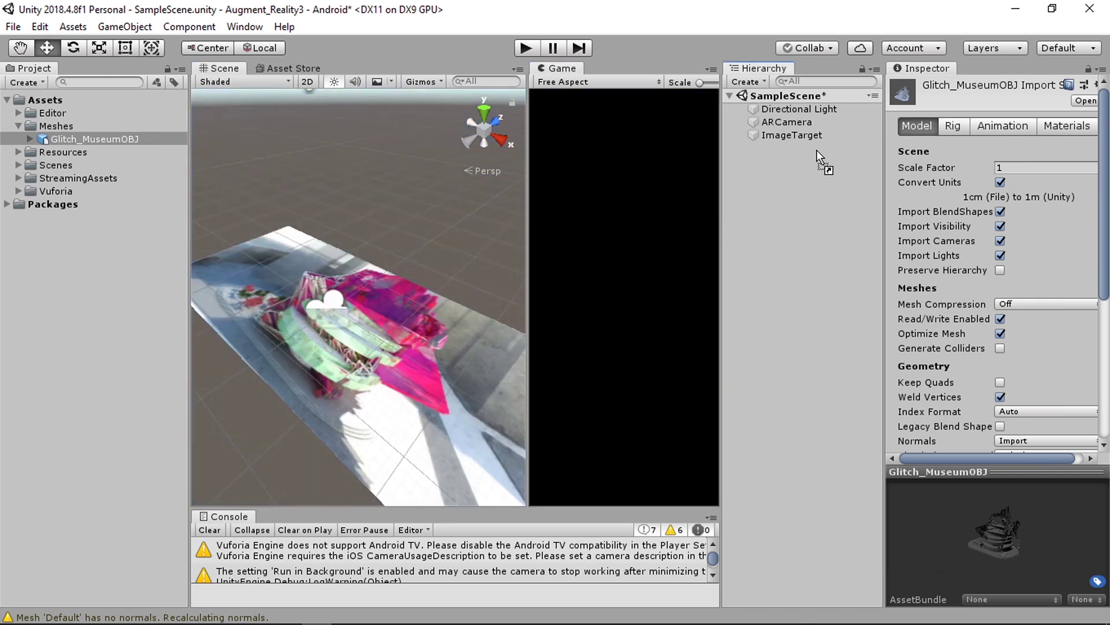
pyautogui.moveTo(817, 150); pyautogui.dragTo(816, 151)
pyautogui.scroll(-5, 334, 334)
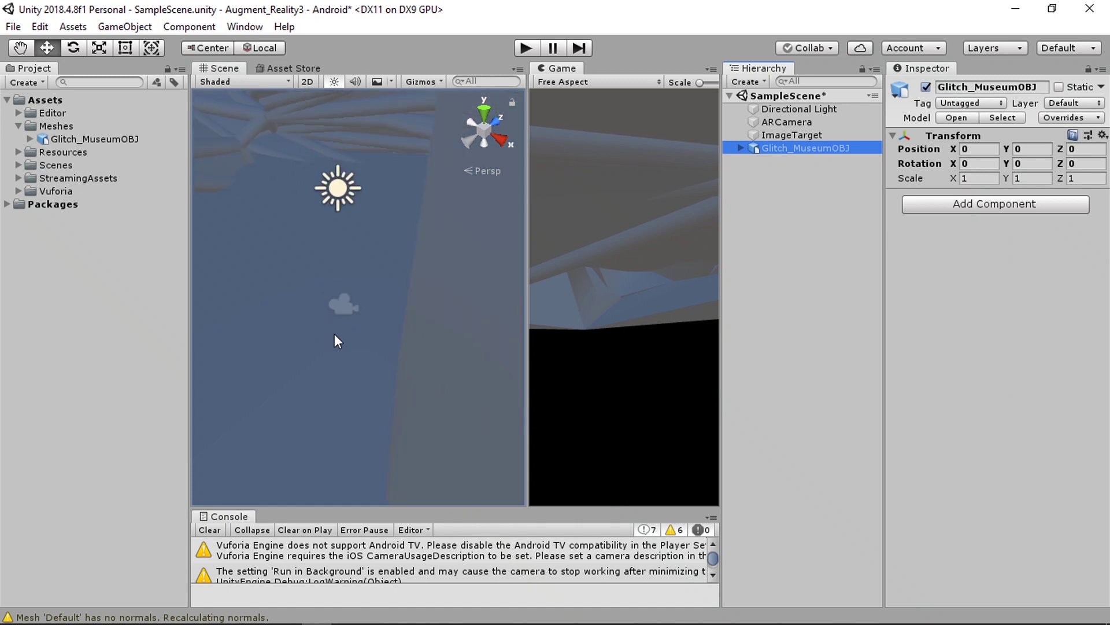
pyautogui.scroll(-6, 334, 334)
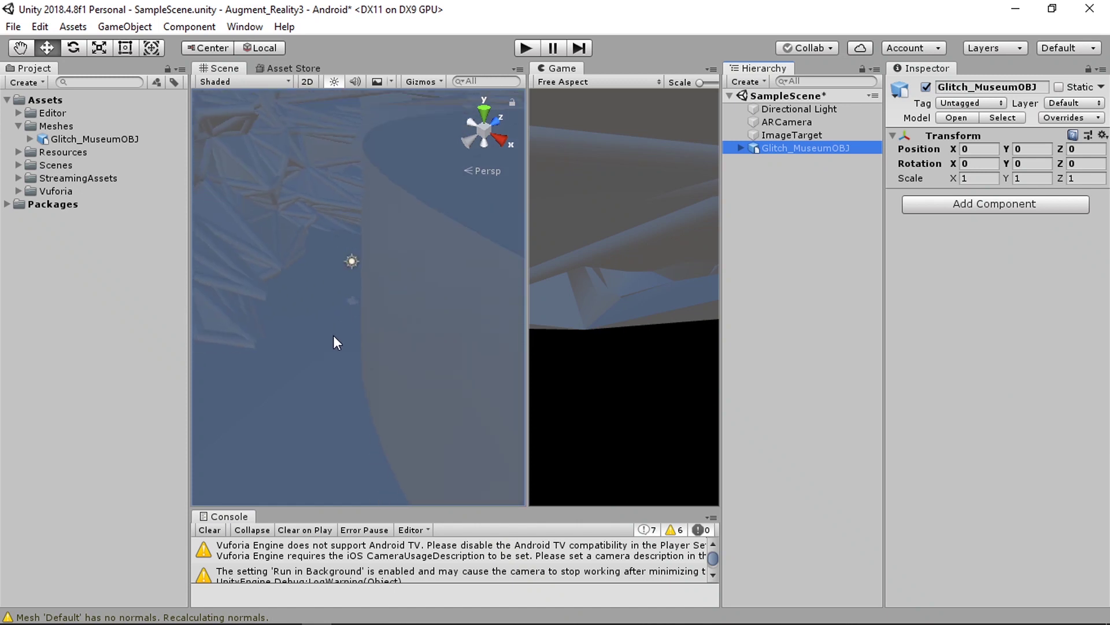
pyautogui.press('f')
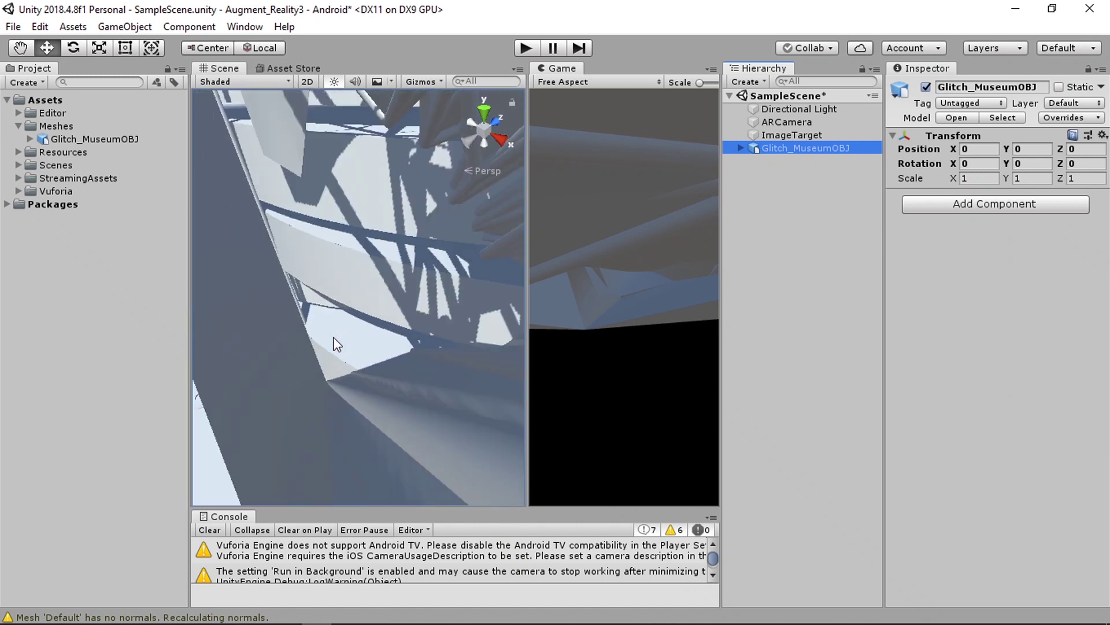
pyautogui.scroll(-5, 333, 347)
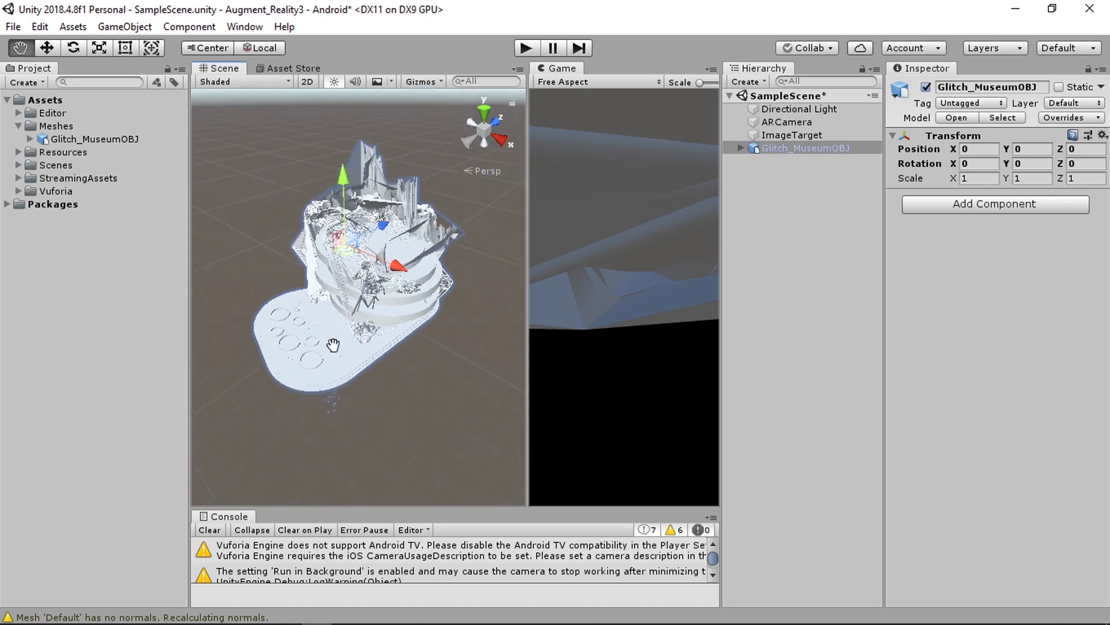
# Step: Scale the museum model down uniformly to about 0.35 on all axes
pyautogui.moveTo(312, 381); pyautogui.dragTo(327, 345, button='middle')
pyautogui.moveTo(328, 343); pyautogui.dragTo(350, 296, button='right')
pyautogui.moveTo(335, 347); pyautogui.dragTo(359, 307, button='middle')
pyautogui.scroll(2, 368, 294)
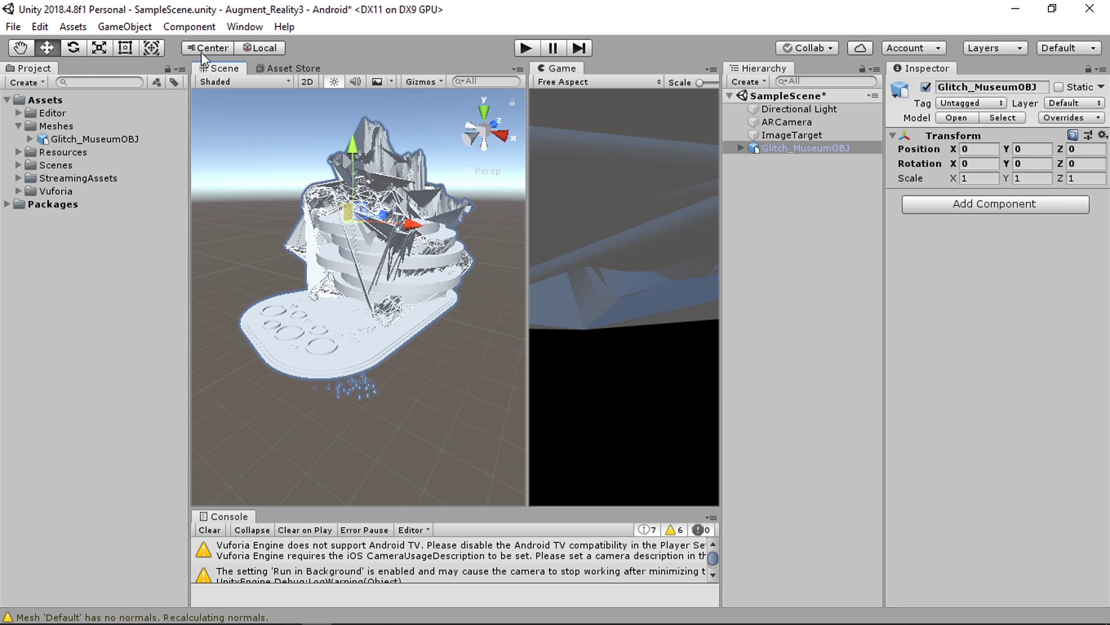
pyautogui.click(99, 47)
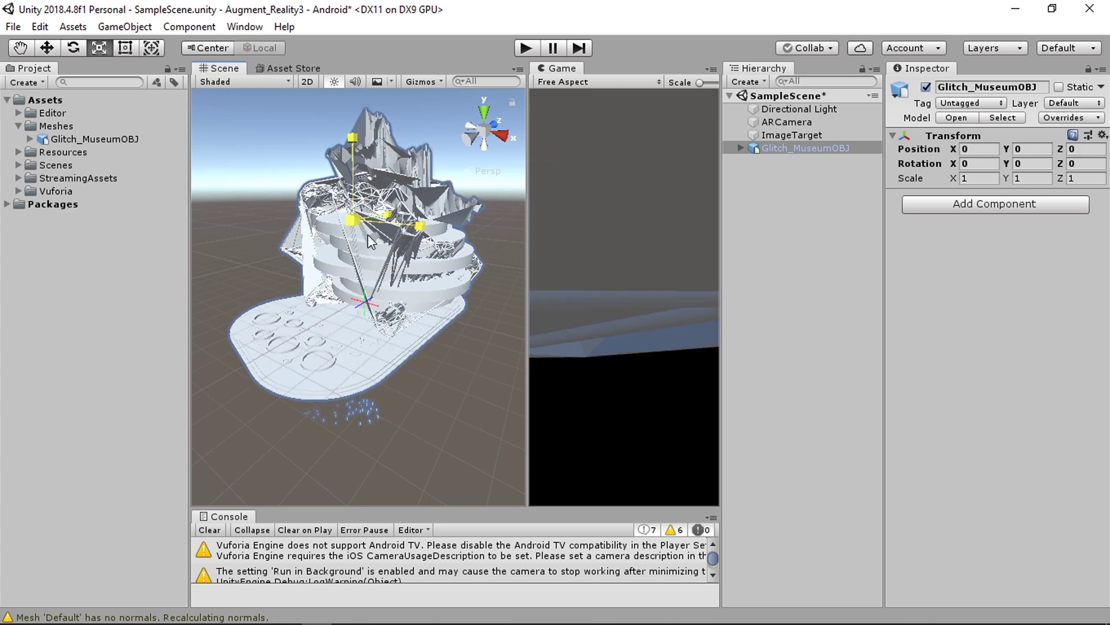
pyautogui.moveTo(368, 234); pyautogui.dragTo(364, 270)
pyautogui.moveTo(363, 269); pyautogui.dragTo(345, 324, button='middle')
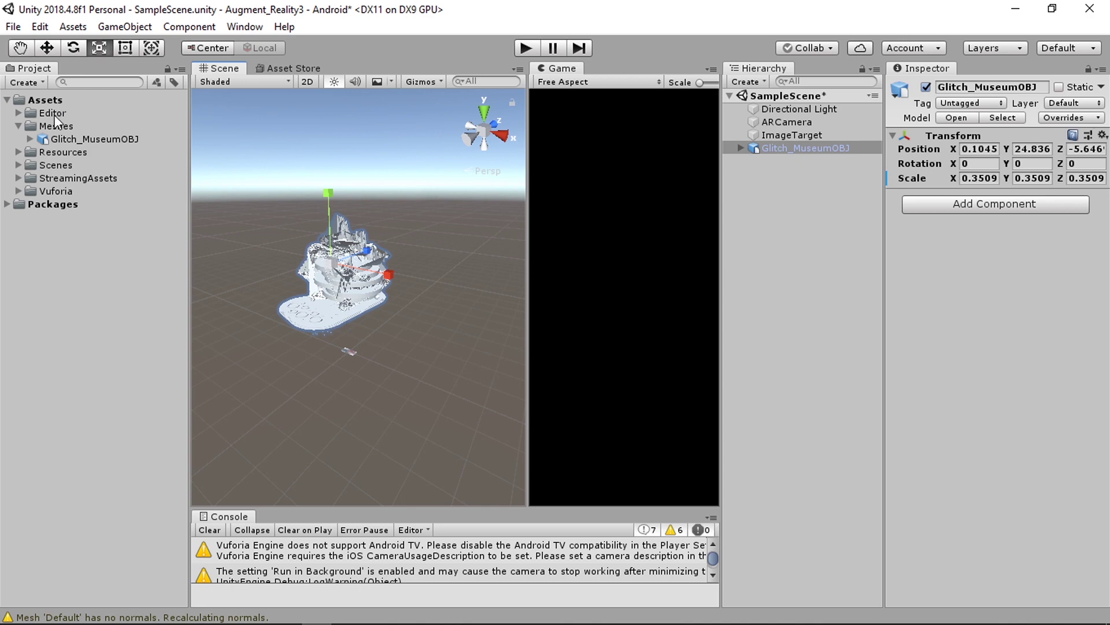
# Step: Lower the museum model to about Y 14.8 and scale it down uniformly to about 0.089
pyautogui.click(51, 50)
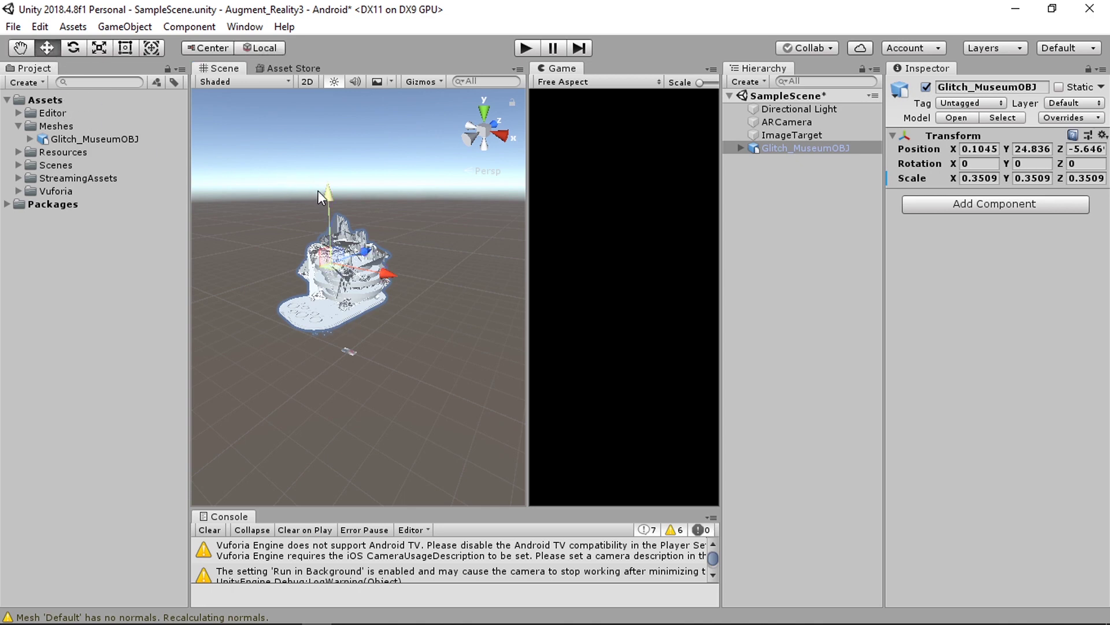
pyautogui.moveTo(318, 190); pyautogui.dragTo(231, 225)
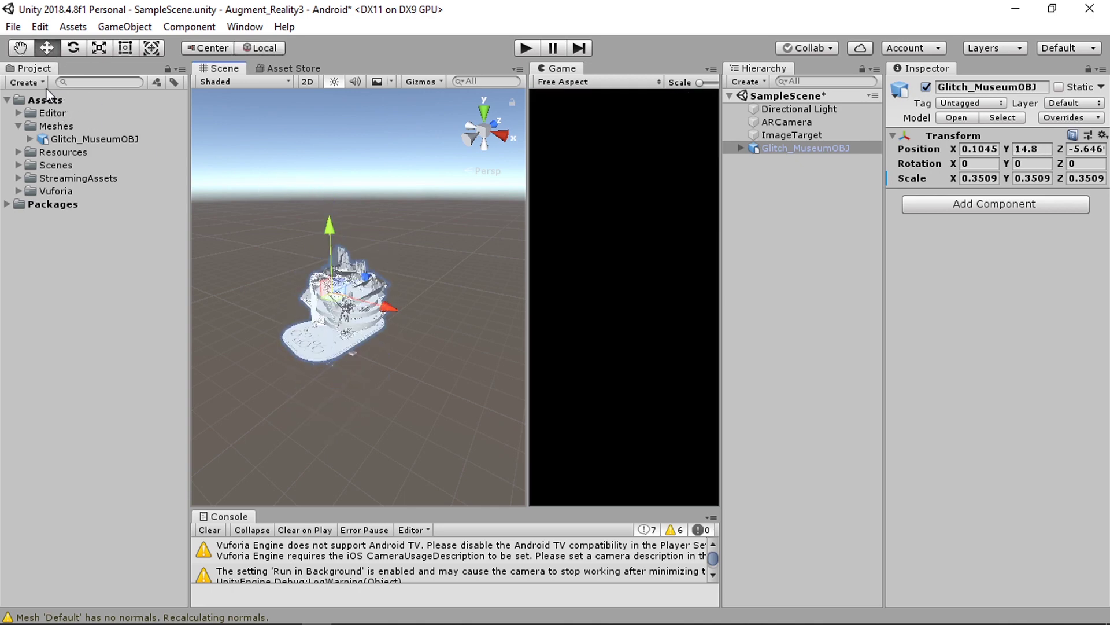
pyautogui.click(99, 48)
pyautogui.moveTo(329, 293); pyautogui.dragTo(203, 252)
pyautogui.moveTo(347, 272); pyautogui.dragTo(336, 337, button='middle')
# Step: Move the reduced museum model to about X 4.3, Y 10, Z -7.92
pyautogui.click(48, 49)
pyautogui.moveTo(319, 335); pyautogui.dragTo(347, 412)
pyautogui.moveTo(380, 442); pyautogui.dragTo(398, 451)
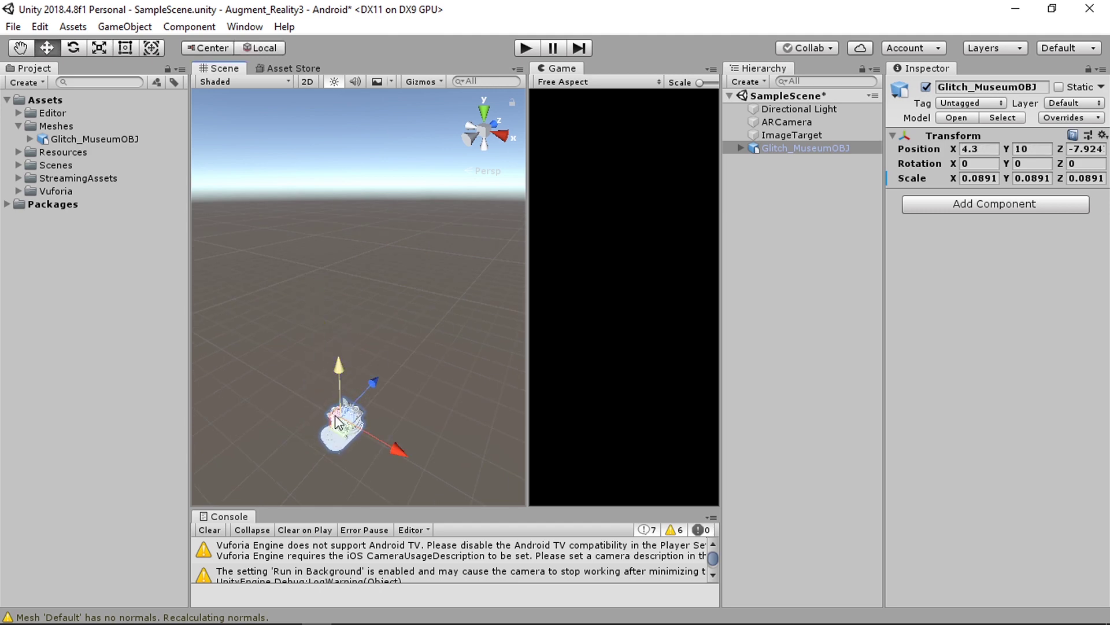
# Step: Align the museum model with the image target from side and top views, at about X 0.48, Y -1.12, Z 1.15
pyautogui.doubleClick(782, 150)
pyautogui.moveTo(393, 358); pyautogui.dragTo(391, 327, button='middle')
pyautogui.click(469, 140)
pyautogui.moveTo(343, 220); pyautogui.dragTo(345, 157)
pyautogui.click(484, 113)
pyautogui.moveTo(413, 206); pyautogui.dragTo(381, 206)
pyautogui.scroll(6, 380, 206)
pyautogui.moveTo(381, 206); pyautogui.dragTo(414, 302, button='middle')
pyautogui.click(484, 130)
pyautogui.moveTo(438, 262); pyautogui.dragTo(400, 303, button='right')
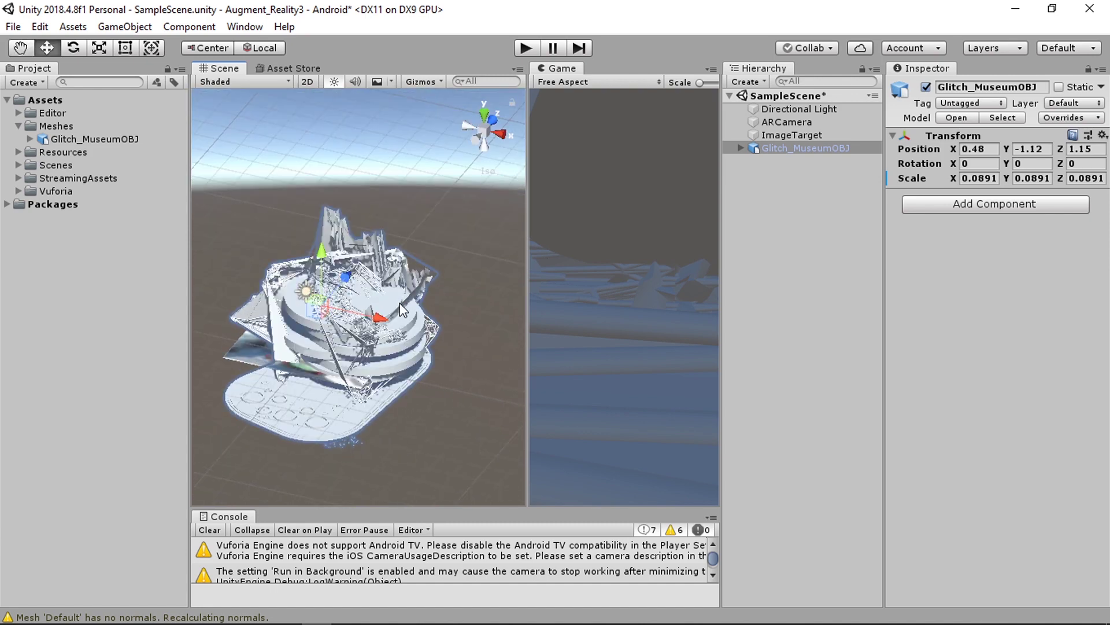
# Step: Return to perspective and scale the museum model uniformly to about 0.043 to fit the image target
pyautogui.click(484, 129)
pyautogui.moveTo(312, 384); pyautogui.dragTo(316, 330, button='middle')
pyautogui.click(99, 48)
pyautogui.moveTo(345, 252); pyautogui.dragTo(330, 279)
pyautogui.moveTo(361, 333); pyautogui.dragTo(358, 316, button='middle')
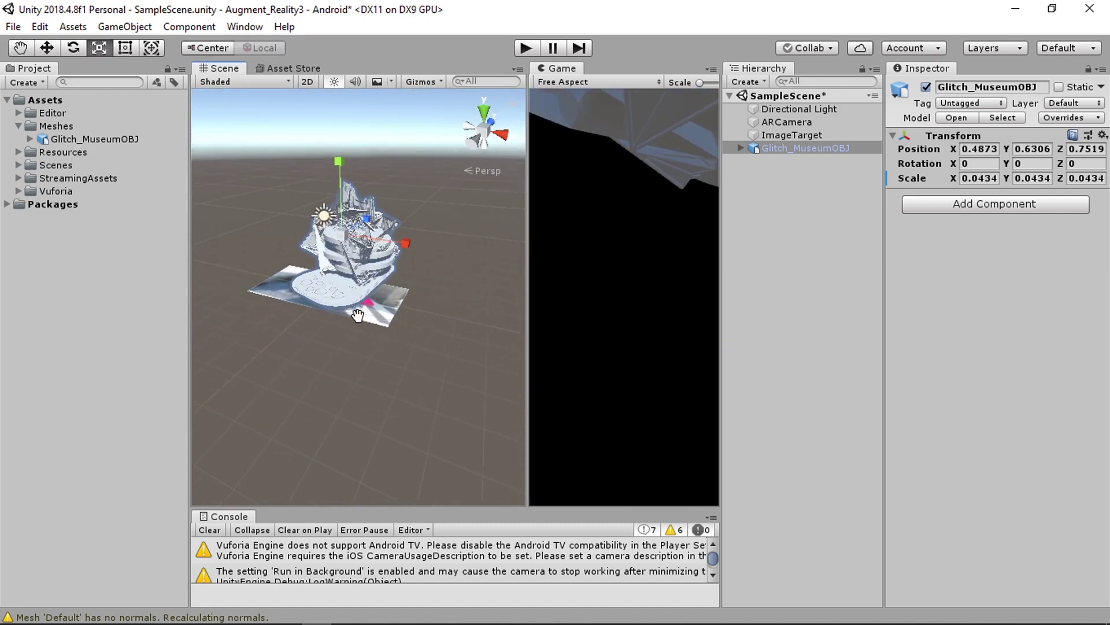
# Step: Rotate the museum model to about 79° around Y and reposition it on the image target
pyautogui.scroll(5, 358, 315)
pyautogui.click(456, 304)
pyautogui.click(380, 291)
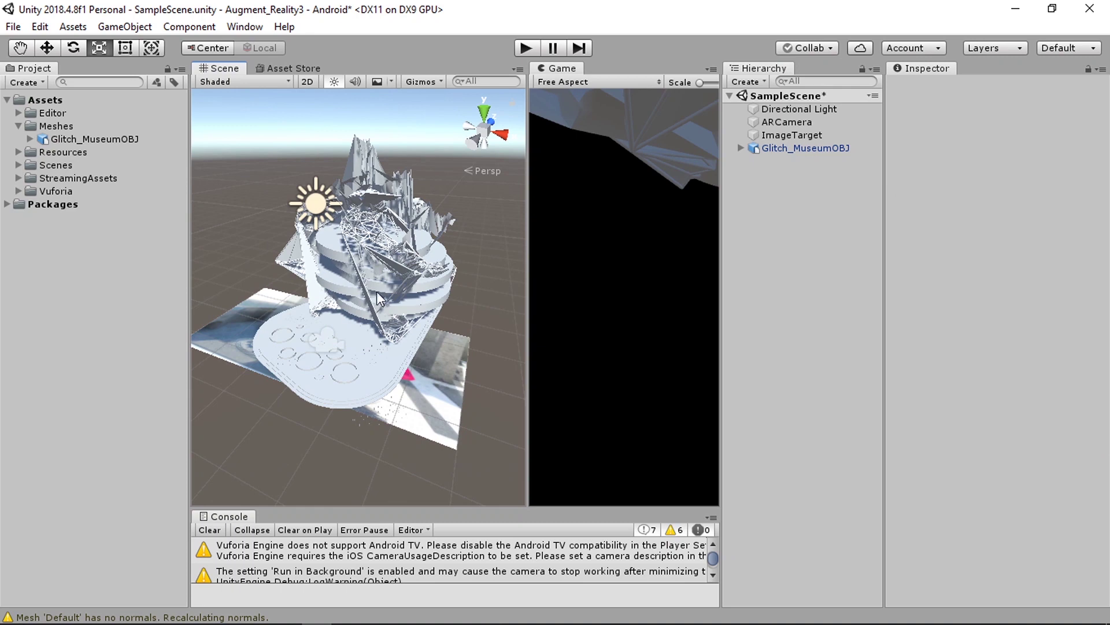
pyautogui.click(73, 48)
pyautogui.click(408, 290)
pyautogui.click(805, 148)
pyautogui.moveTo(386, 265); pyautogui.dragTo(220, 257)
pyautogui.press('w')
pyautogui.moveTo(348, 216); pyautogui.dragTo(402, 381)
# Step: Examine the rotated museum model's fit on the image target from above, ground level and the side
pyautogui.click(328, 401)
pyautogui.moveTo(370, 437); pyautogui.dragTo(360, 340, button='middle')
pyautogui.scroll(3, 394, 362)
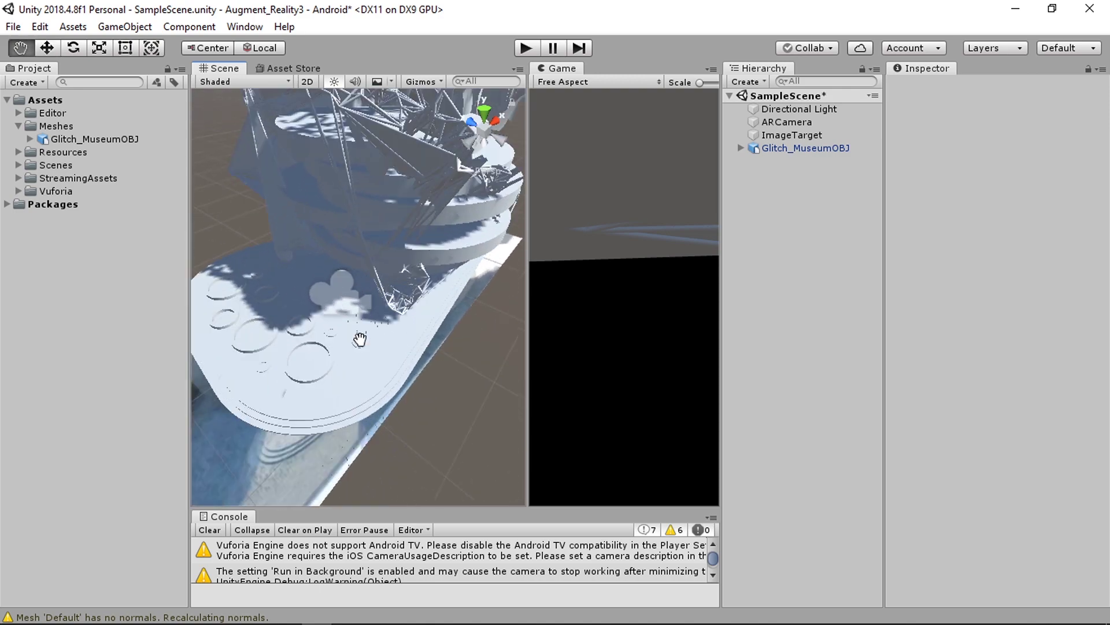
pyautogui.keyDown('alt'); pyautogui.moveTo(360, 340); pyautogui.dragTo(504, 127); pyautogui.keyUp('alt')
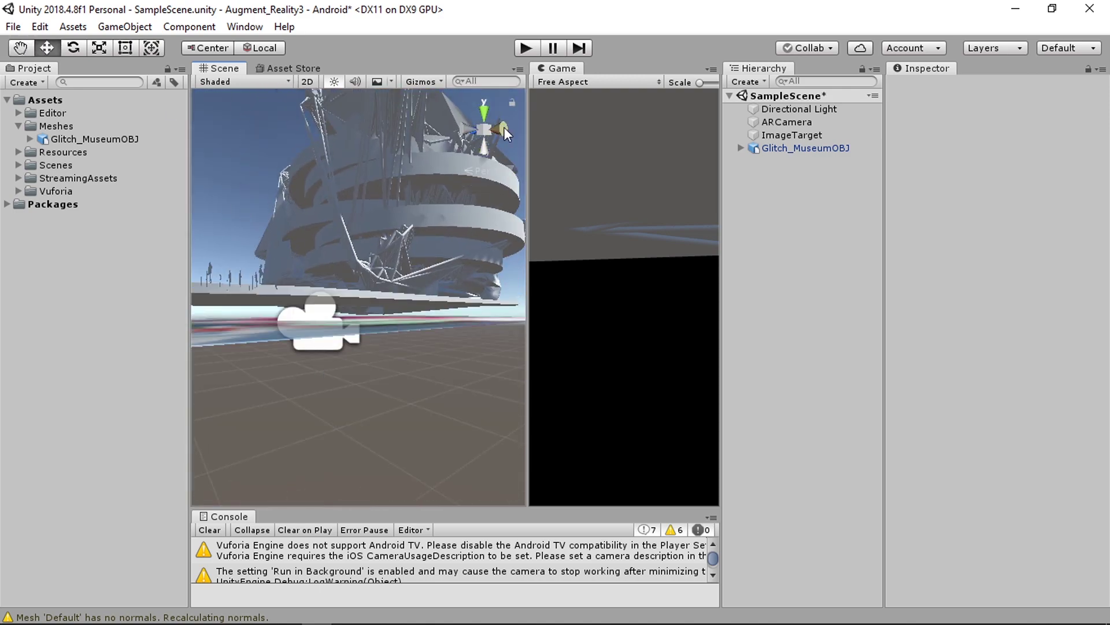
pyautogui.click(504, 127)
pyautogui.click(492, 166)
pyautogui.click(408, 244)
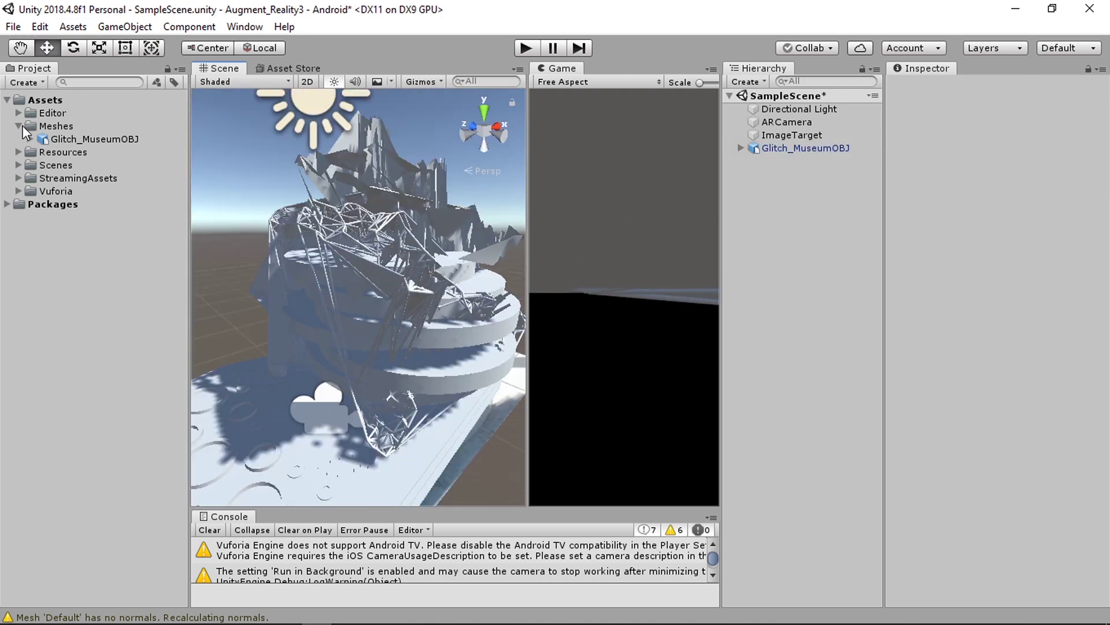
# Step: Create a folder named Materials inside the project's Assets folder
pyautogui.click(19, 126)
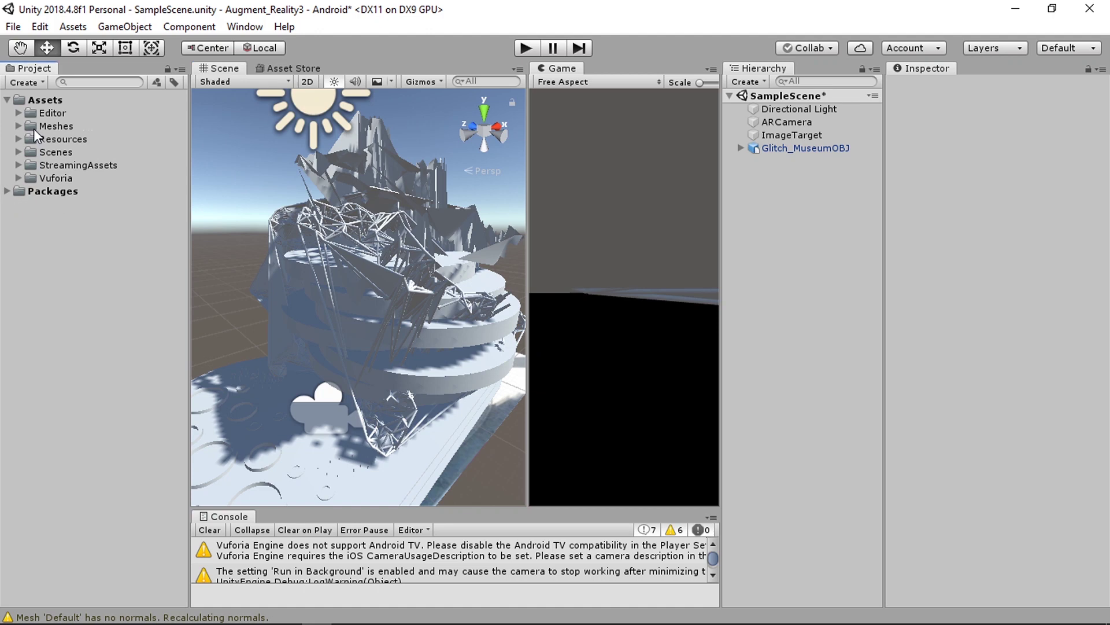
pyautogui.click(47, 99)
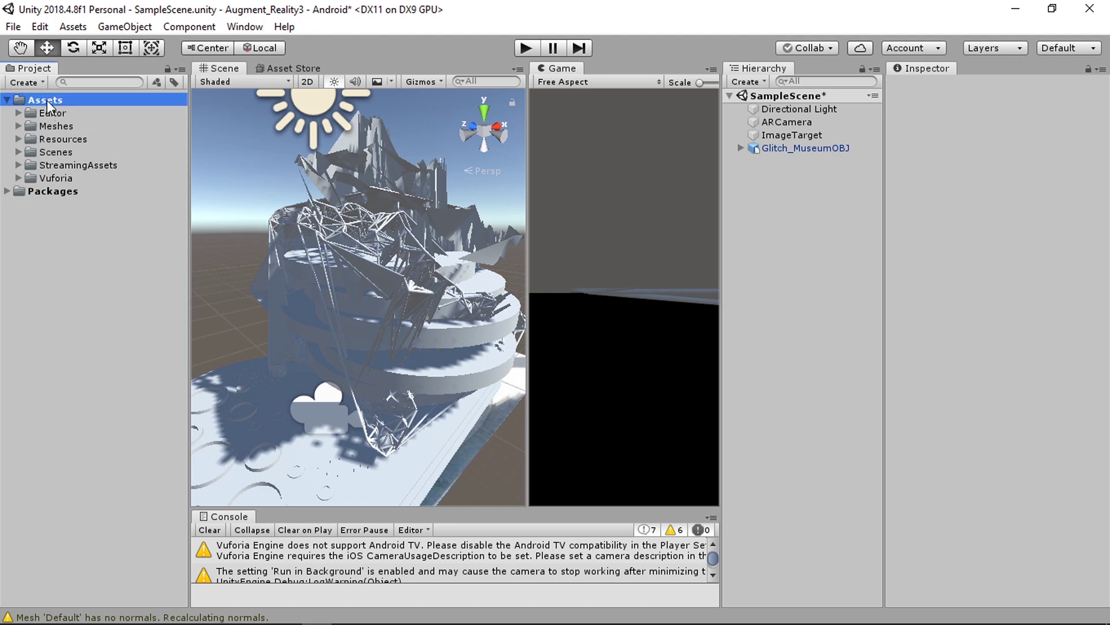
pyautogui.rightClick(47, 99)
pyautogui.moveTo(65, 106)
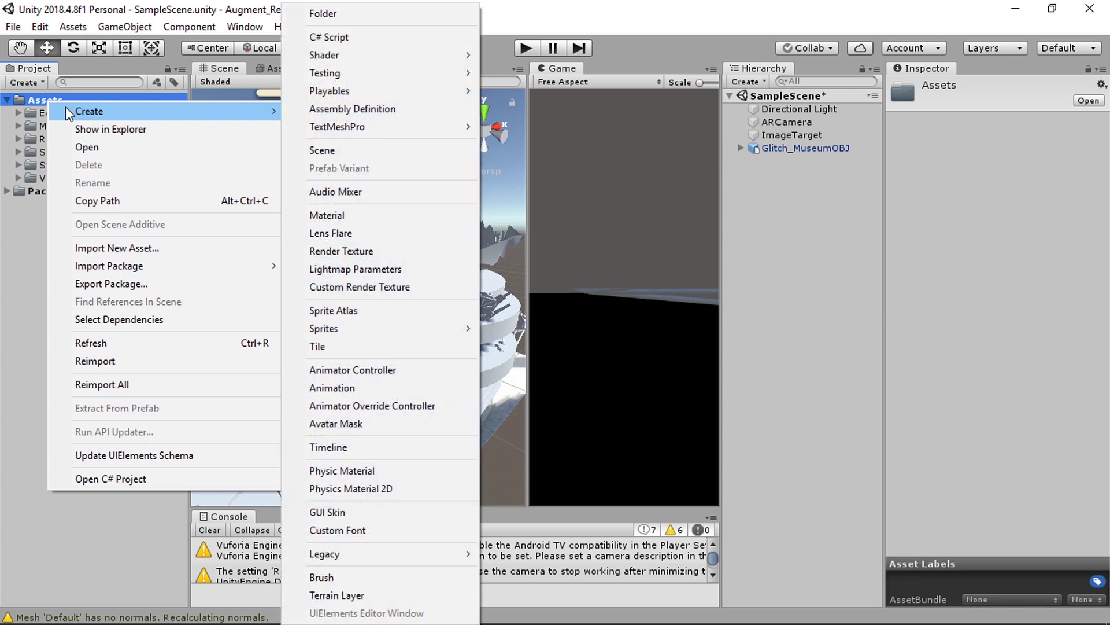
pyautogui.click(363, 16)
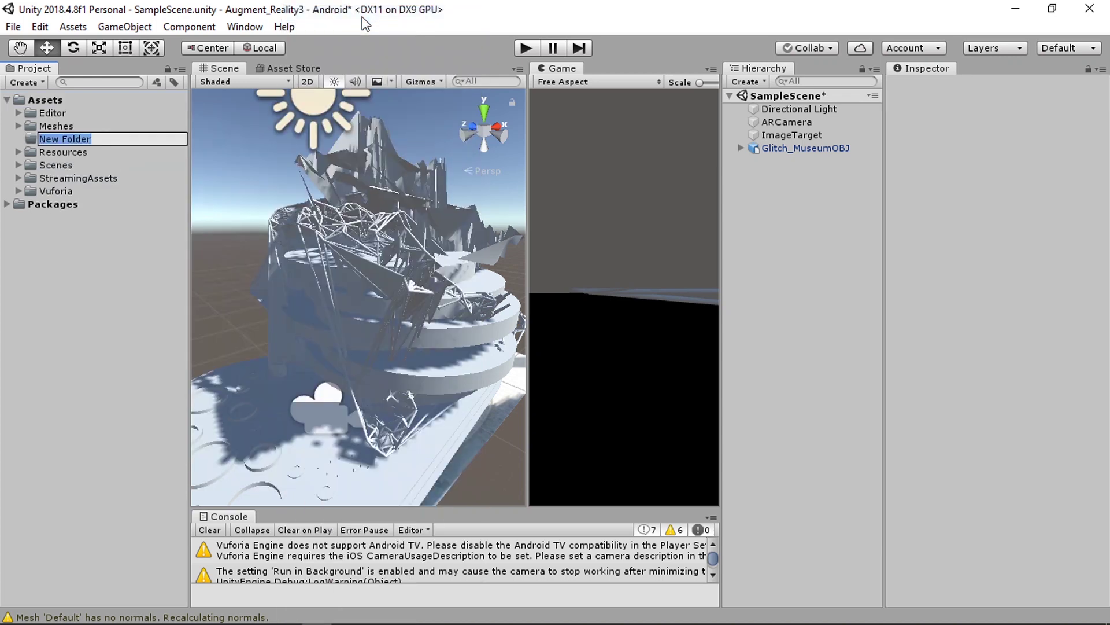
pyautogui.write('Matreial')
pyautogui.press('BackSpace')
pyautogui.press('BackSpace')
pyautogui.press('BackSpace')
pyautogui.write('ials')
pyautogui.press('Return')
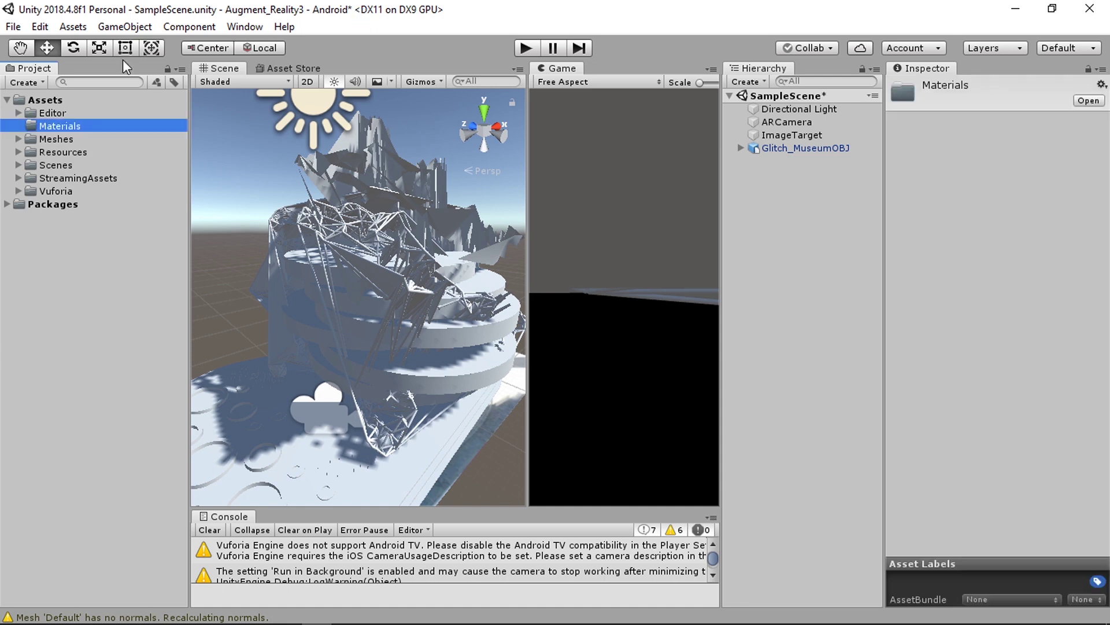
# Step: Create a new material inside the Materials folder
pyautogui.rightClick(47, 126)
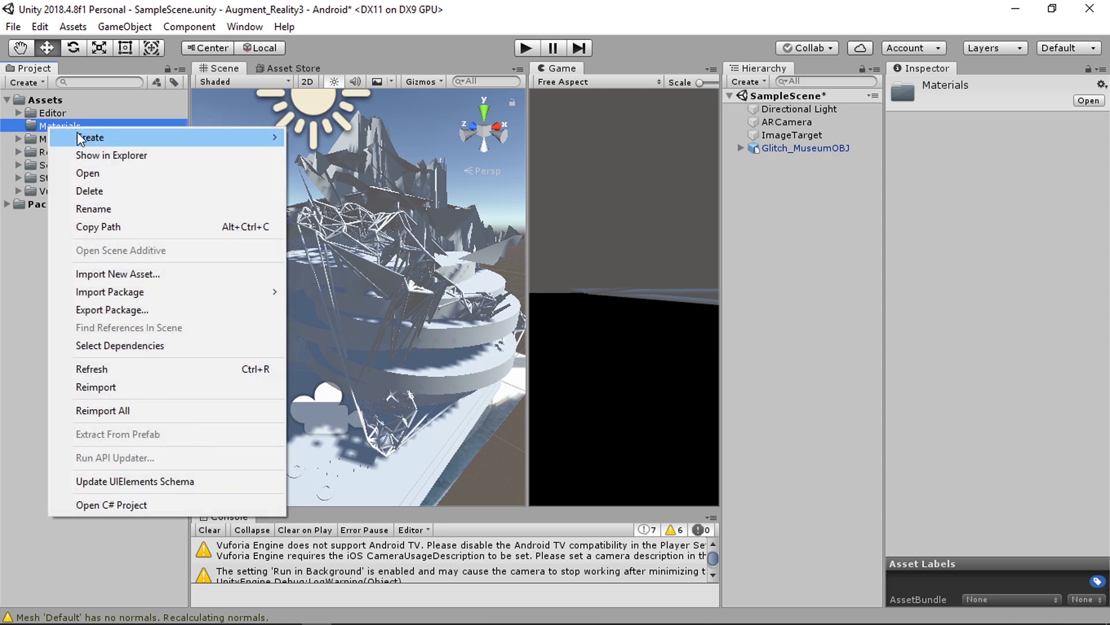
pyautogui.moveTo(81, 143)
pyautogui.click(335, 215)
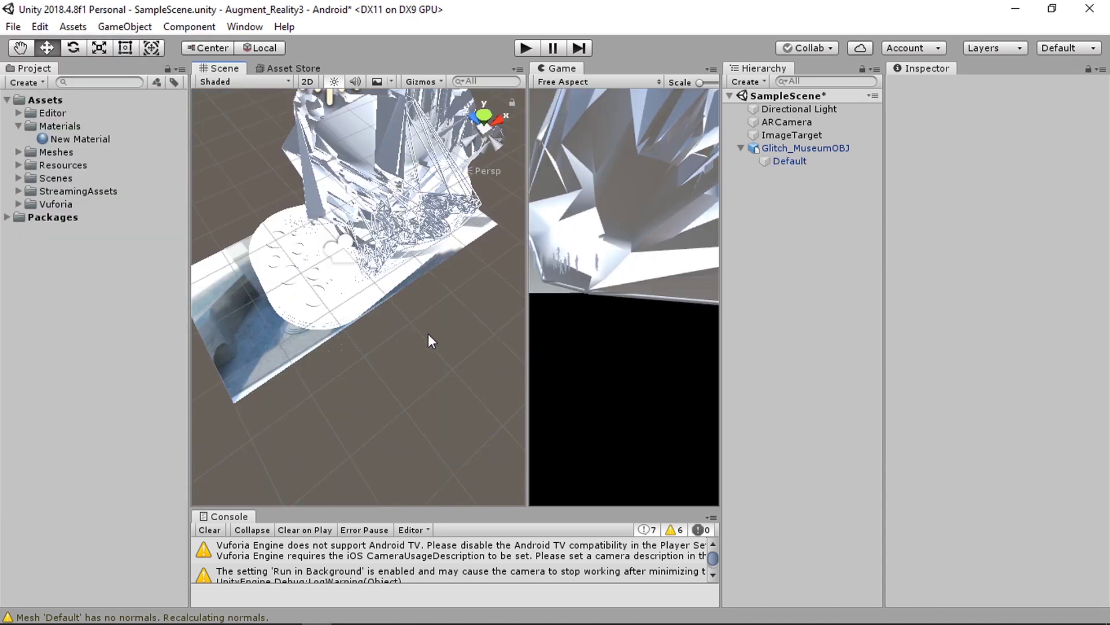
# Step: Examine the transparent look of the museum model from several angles and review the new material's settings
pyautogui.moveTo(383, 290); pyautogui.dragTo(375, 251, button='right')
pyautogui.scroll(3, 401, 330)
pyautogui.moveTo(377, 396); pyautogui.dragTo(324, 150, button='middle')
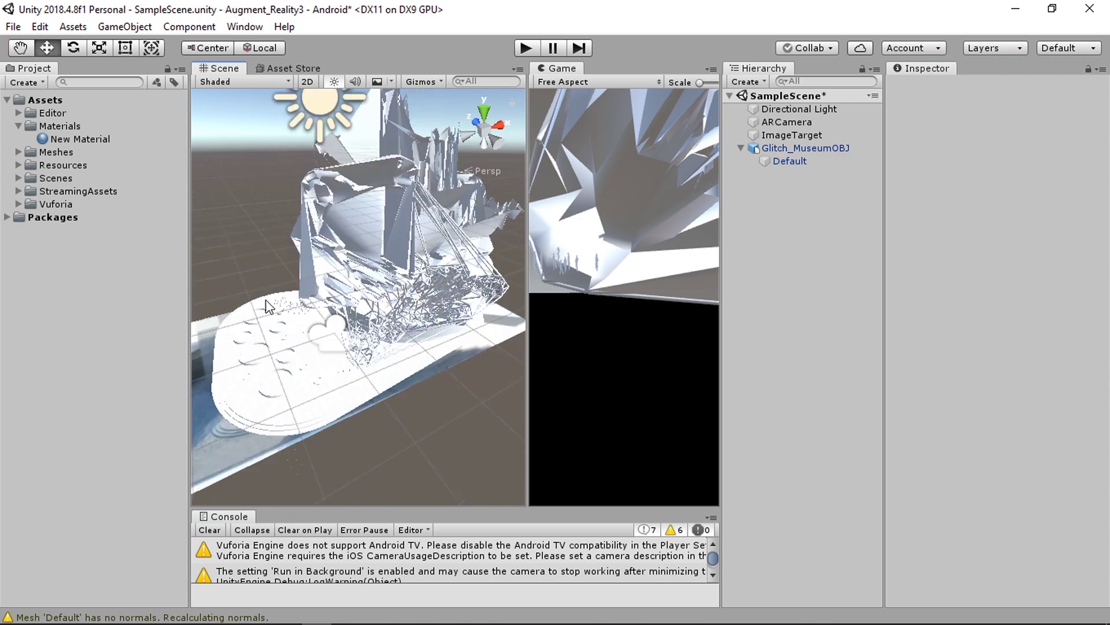
pyautogui.click(69, 132)
pyautogui.click(69, 123)
pyautogui.click(69, 134)
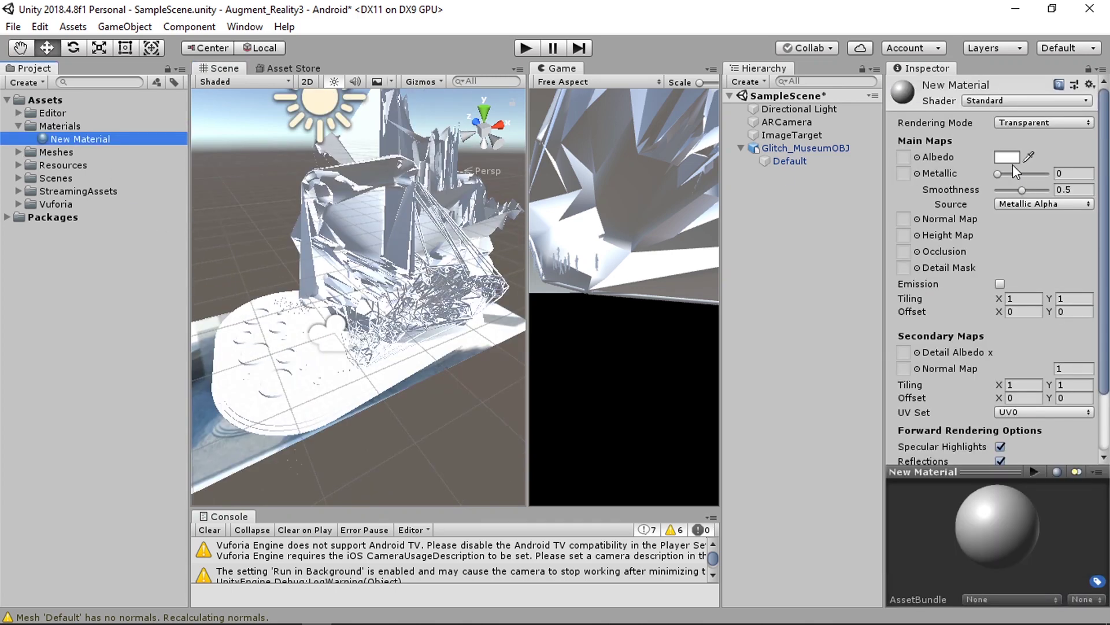
pyautogui.moveTo(347, 324); pyautogui.dragTo(370, 364, button='middle')
pyautogui.moveTo(378, 271); pyautogui.dragTo(396, 232, button='middle')
pyautogui.click(269, 260)
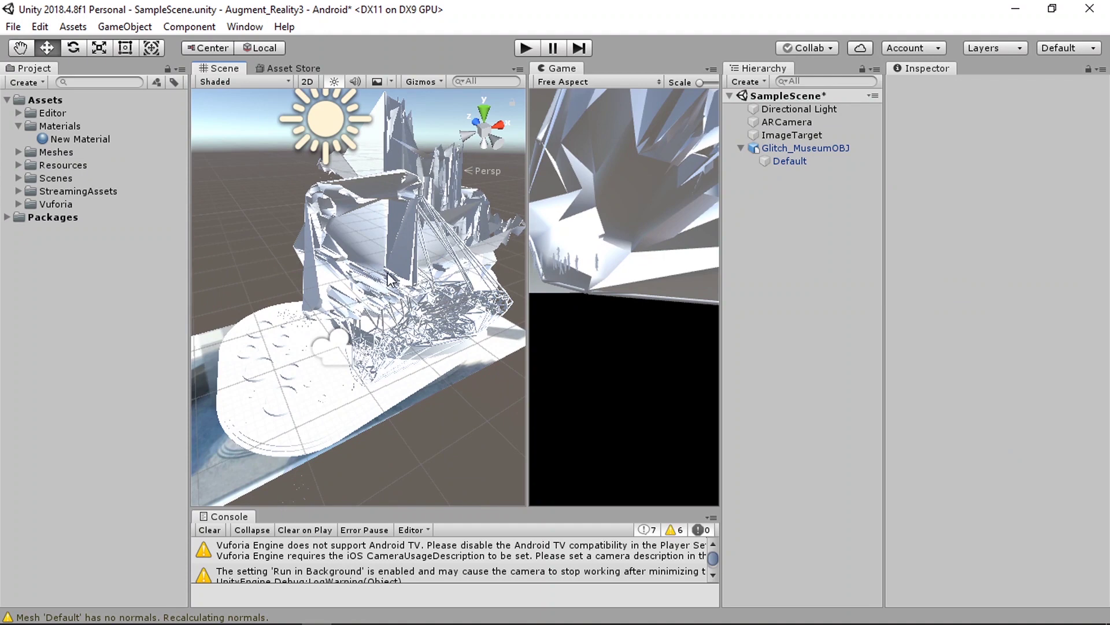
pyautogui.click(374, 307)
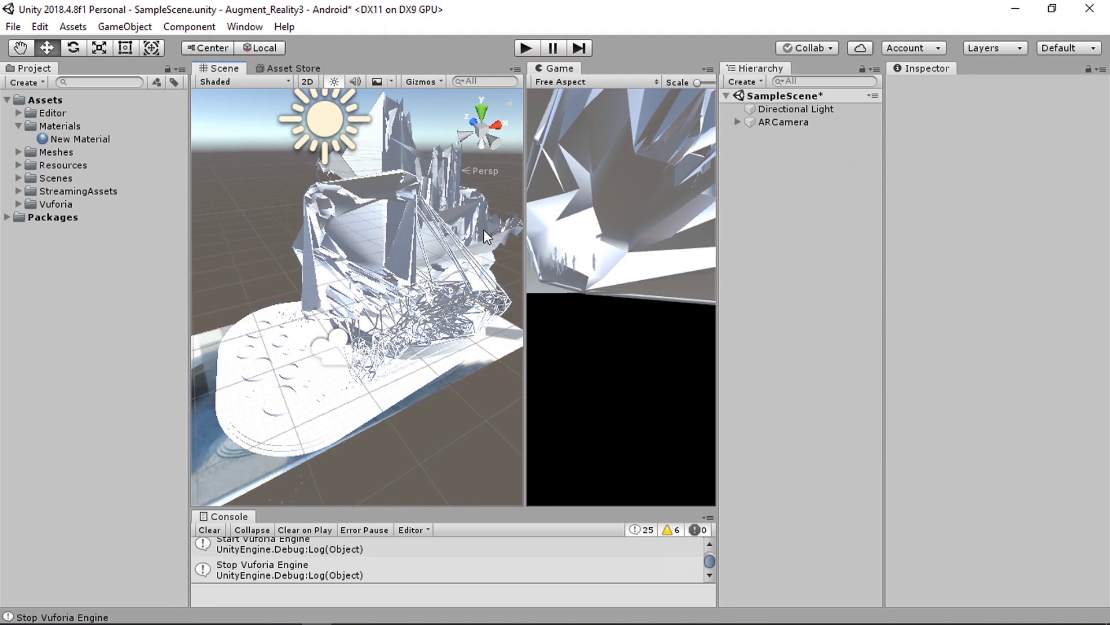
# Step: Expand ARCamera and check how ImageTarget and the Glitch_MuseumOBJ model are nested beneath it
pyautogui.click(754, 126)
pyautogui.click(738, 122)
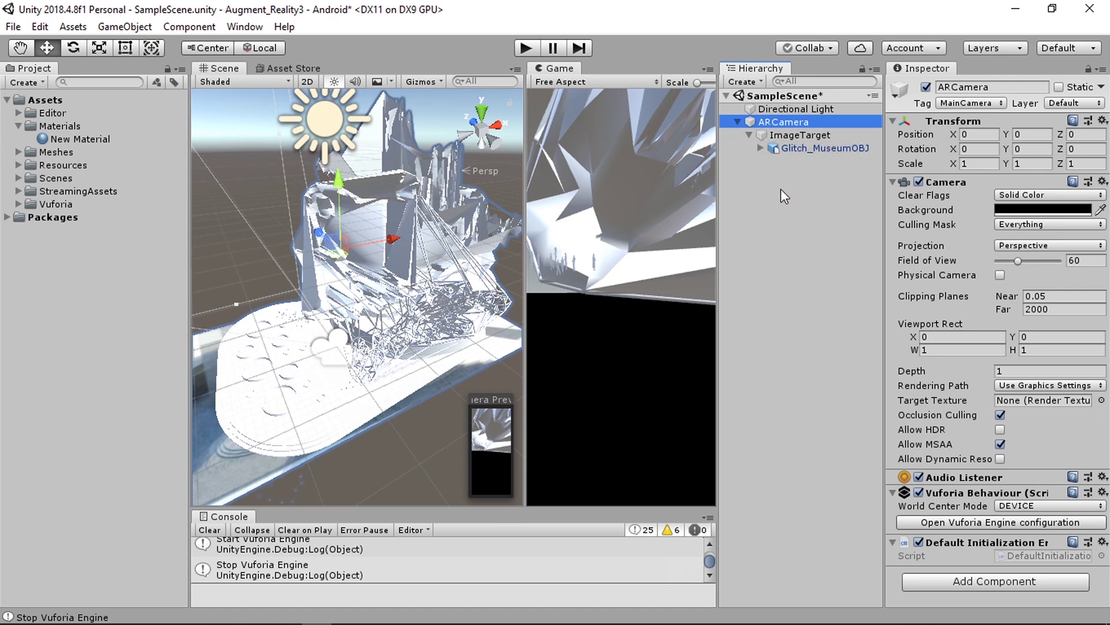
pyautogui.click(750, 135)
pyautogui.click(749, 134)
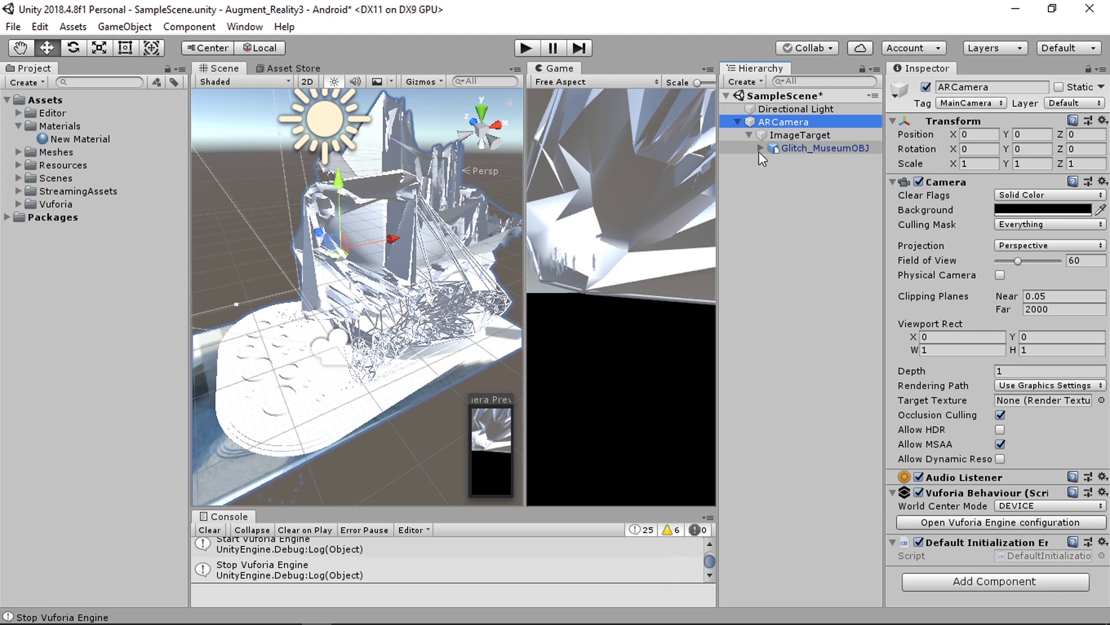
pyautogui.click(783, 166)
pyautogui.click(779, 148)
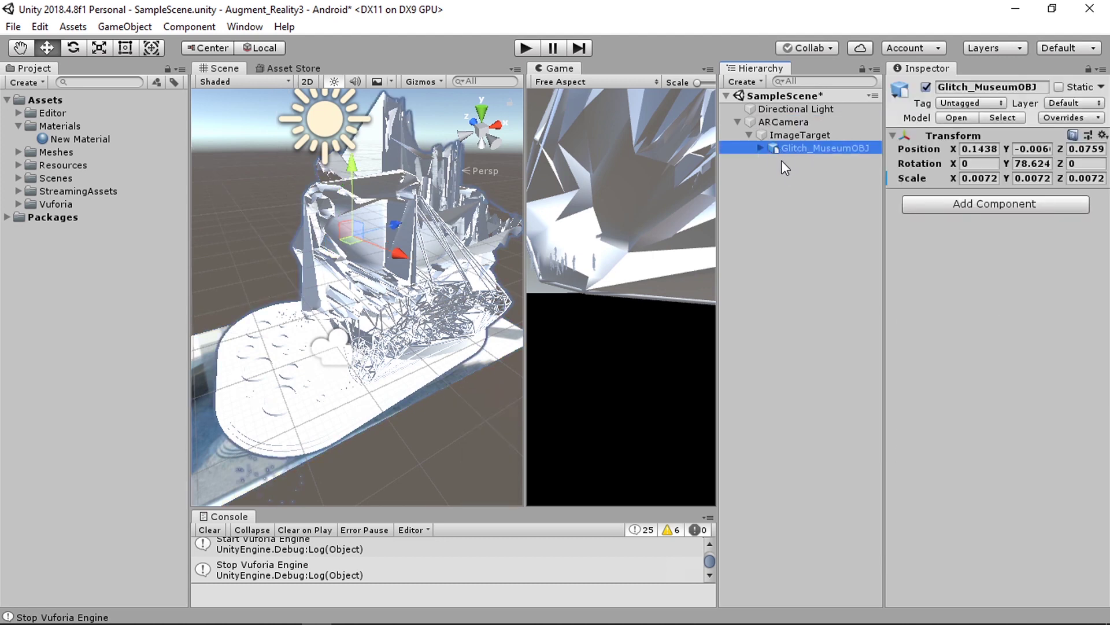
pyautogui.click(782, 161)
pyautogui.moveTo(798, 150)
pyautogui.mouseDown()
pyautogui.moveTo(744, 152)
pyautogui.moveTo(730, 141)
pyautogui.moveTo(815, 152)
pyautogui.mouseUp()
pyautogui.click(816, 183)
# Step: Test the transparent museum model in Play mode with the Game view maximized, and restore the layout after stopping
pyautogui.click(707, 70)
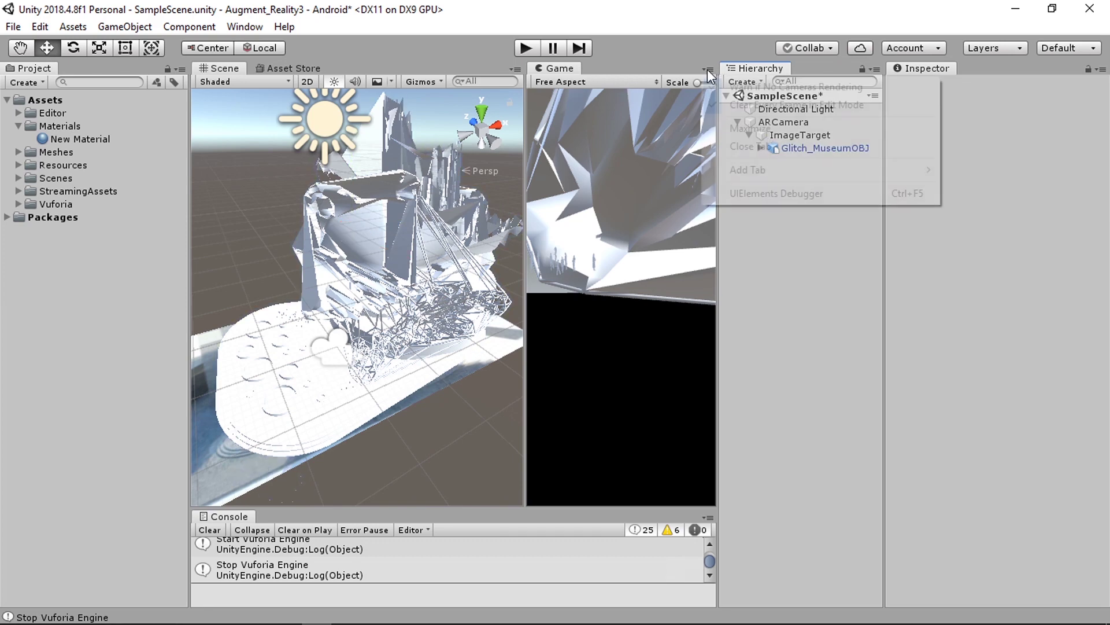
pyautogui.click(725, 131)
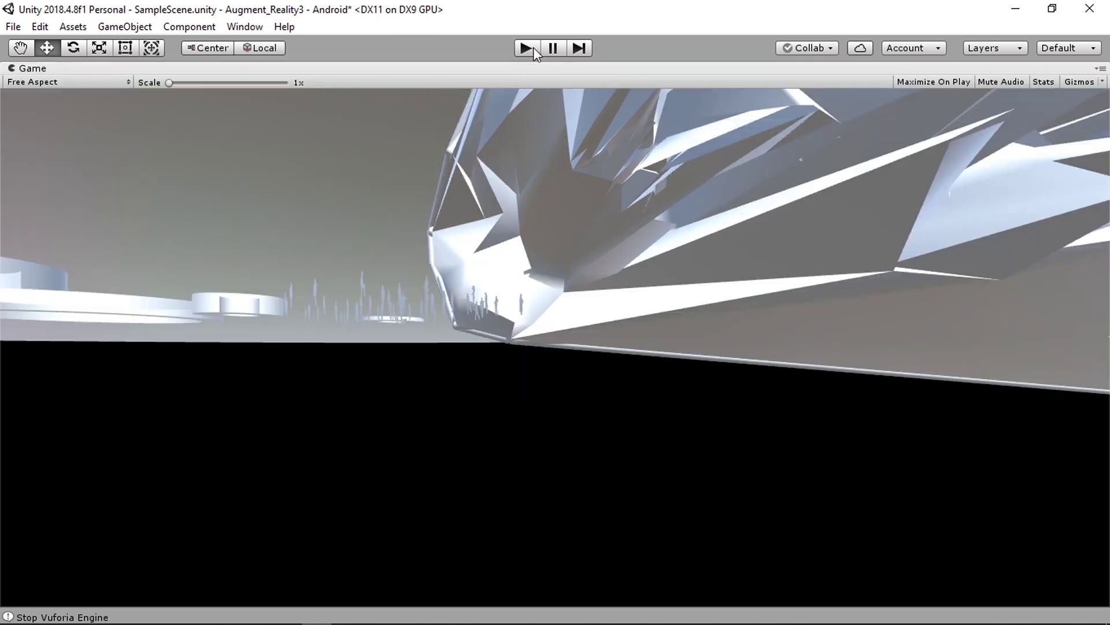
pyautogui.click(526, 49)
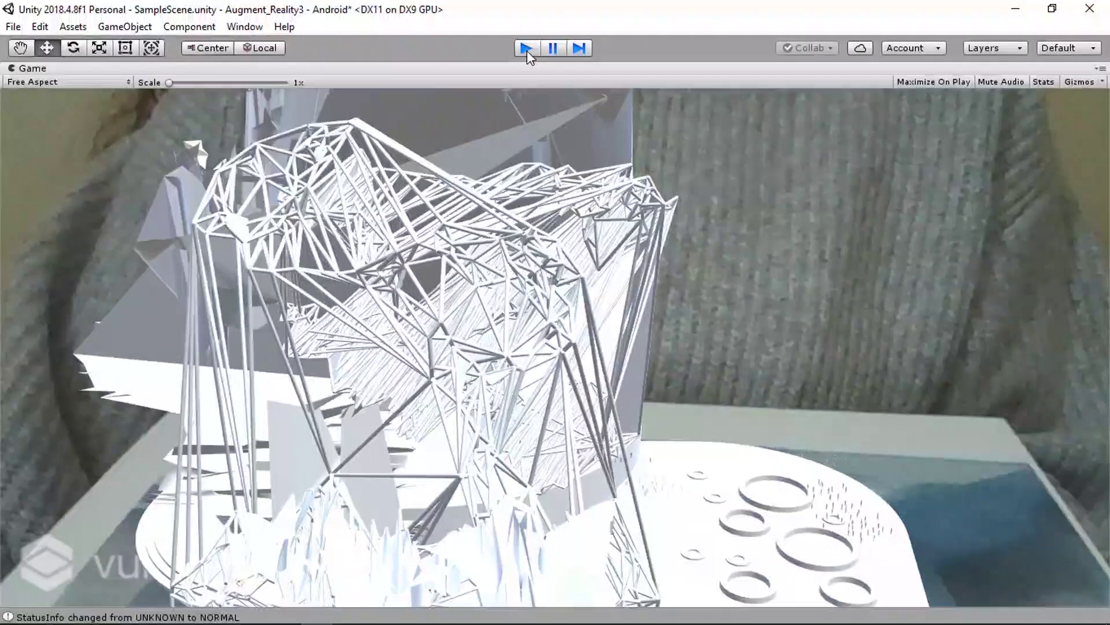
pyautogui.click(526, 48)
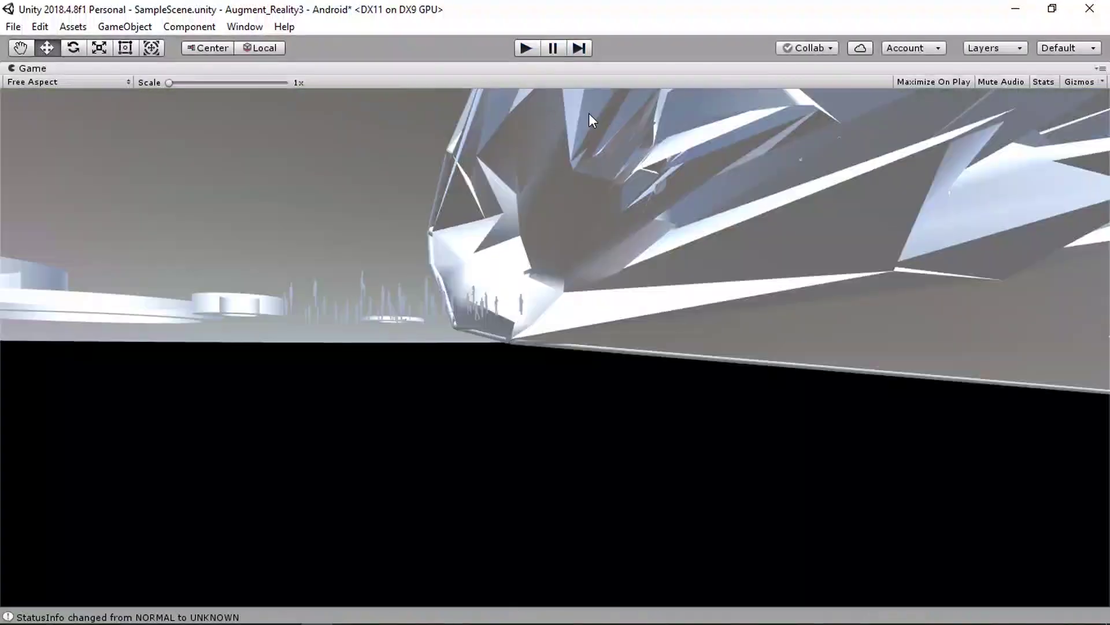
pyautogui.click(1102, 69)
pyautogui.click(1008, 123)
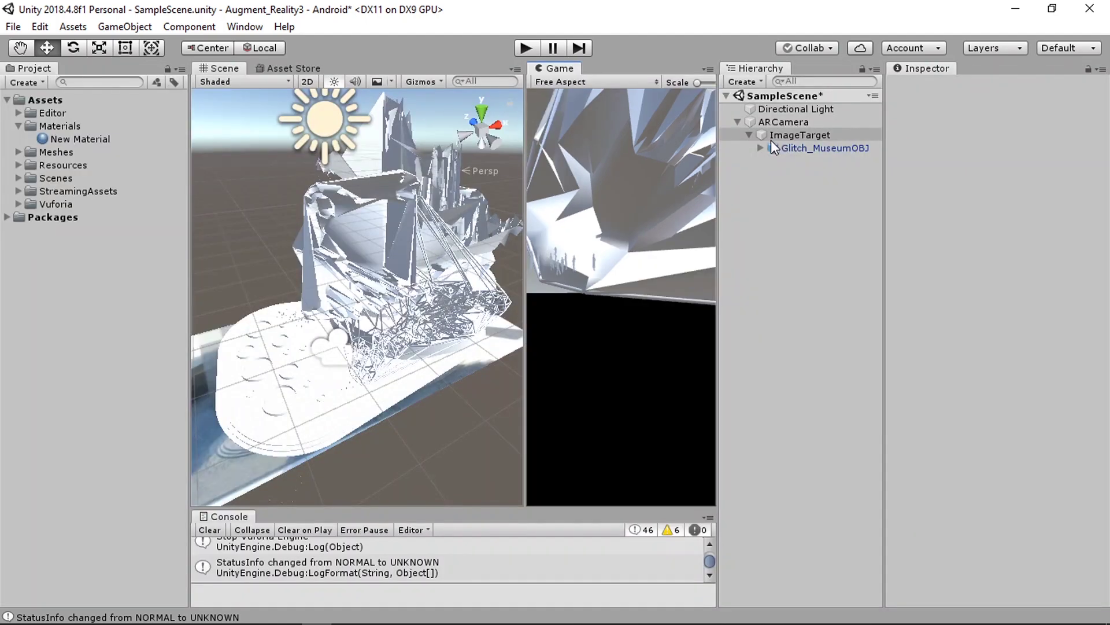
# Step: Set the new material's rendering mode to Opaque
pyautogui.click(798, 147)
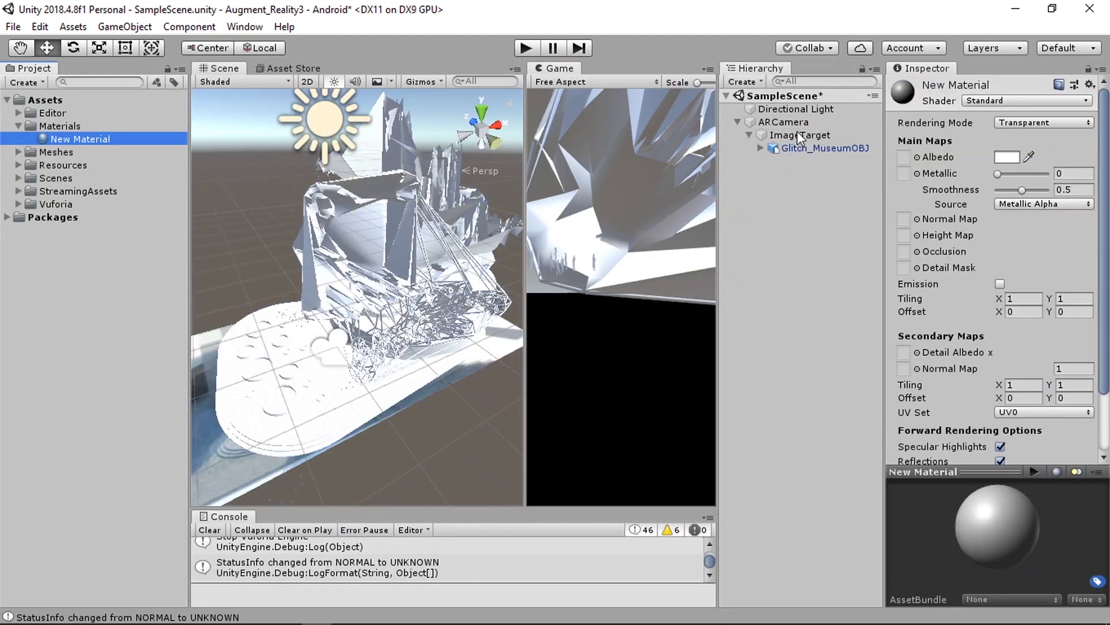
pyautogui.click(1041, 122)
pyautogui.click(1035, 140)
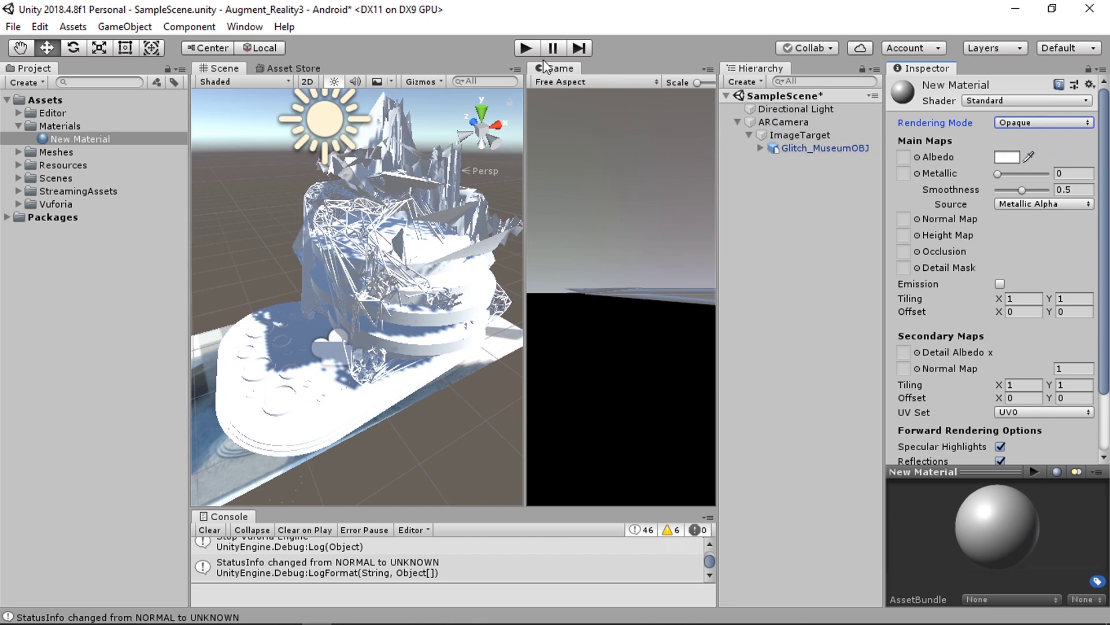
# Step: Test the opaque museum model in Play mode with the Game view maximized, and restore the layout after stopping
pyautogui.click(709, 69)
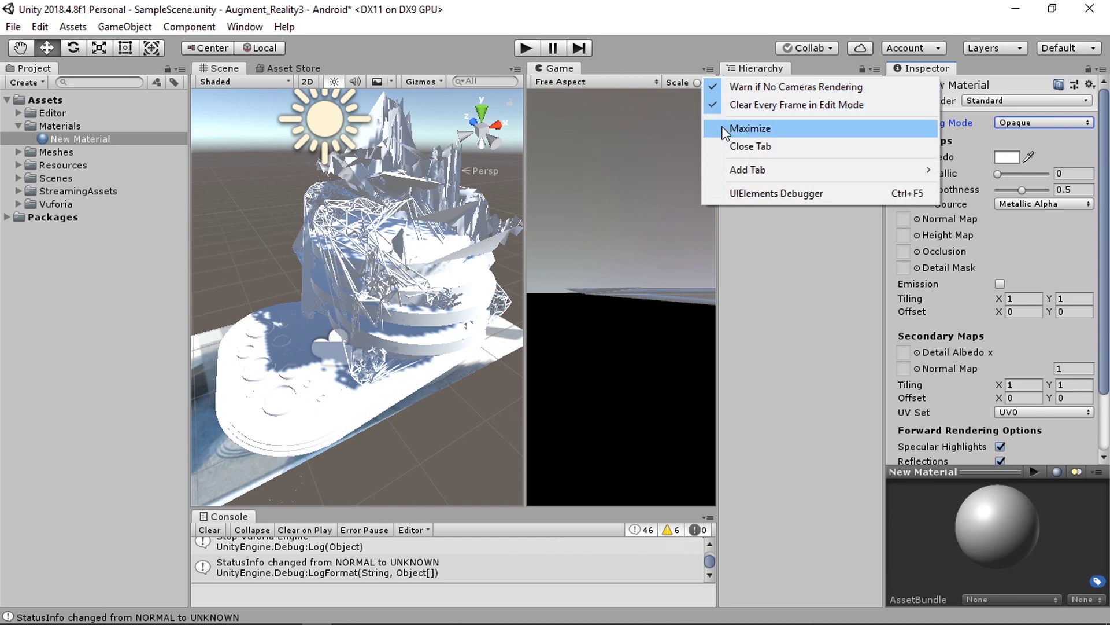
pyautogui.click(710, 126)
pyautogui.click(526, 48)
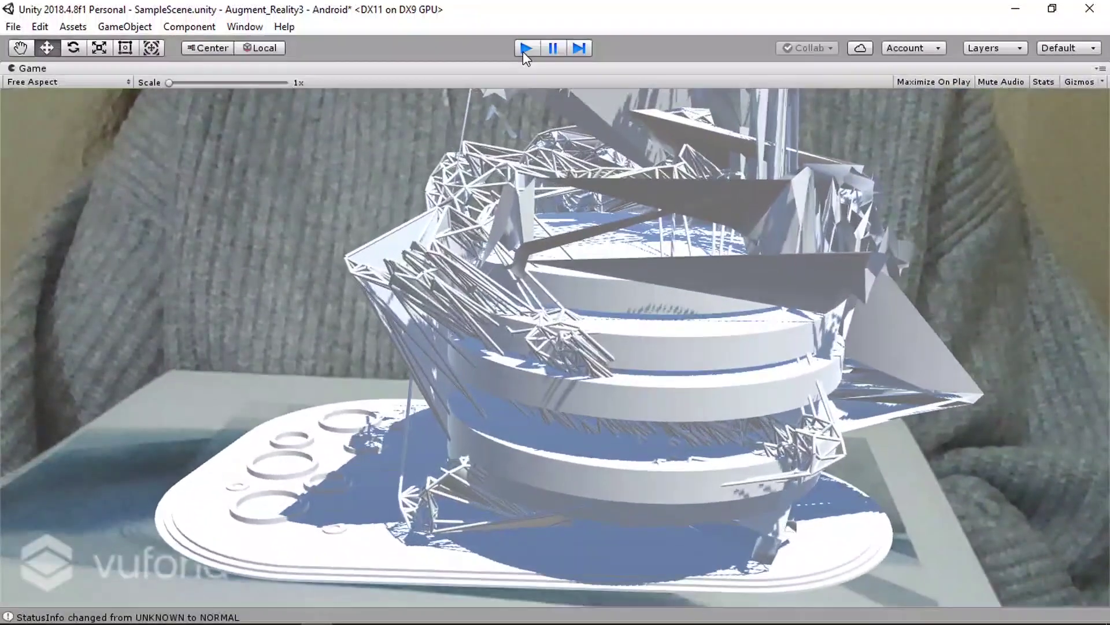
pyautogui.click(525, 49)
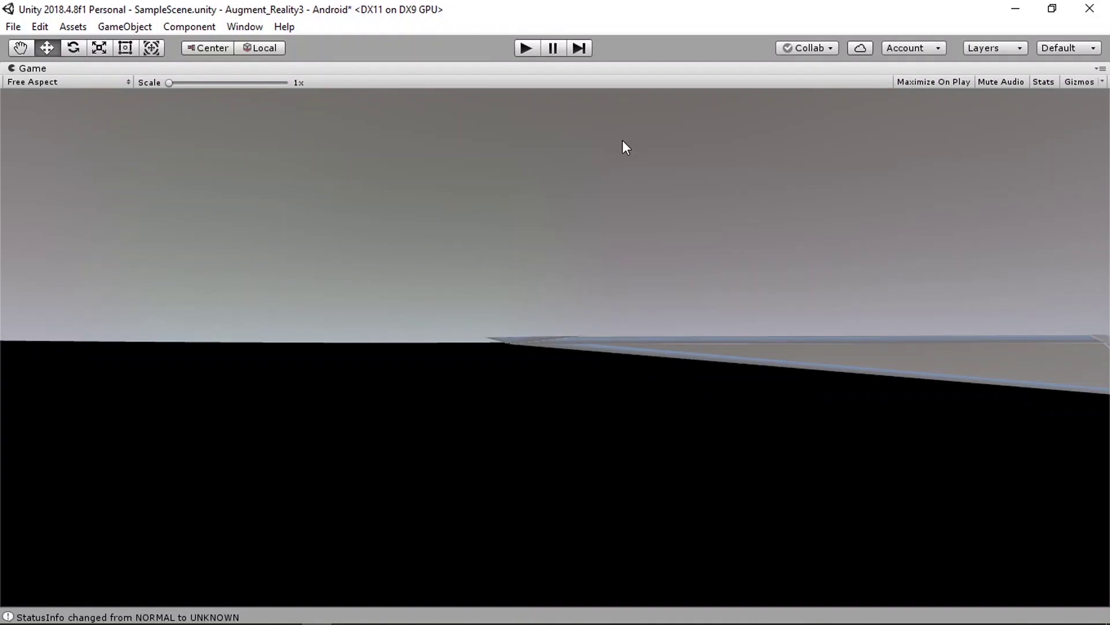
pyautogui.click(1102, 69)
pyautogui.click(1008, 121)
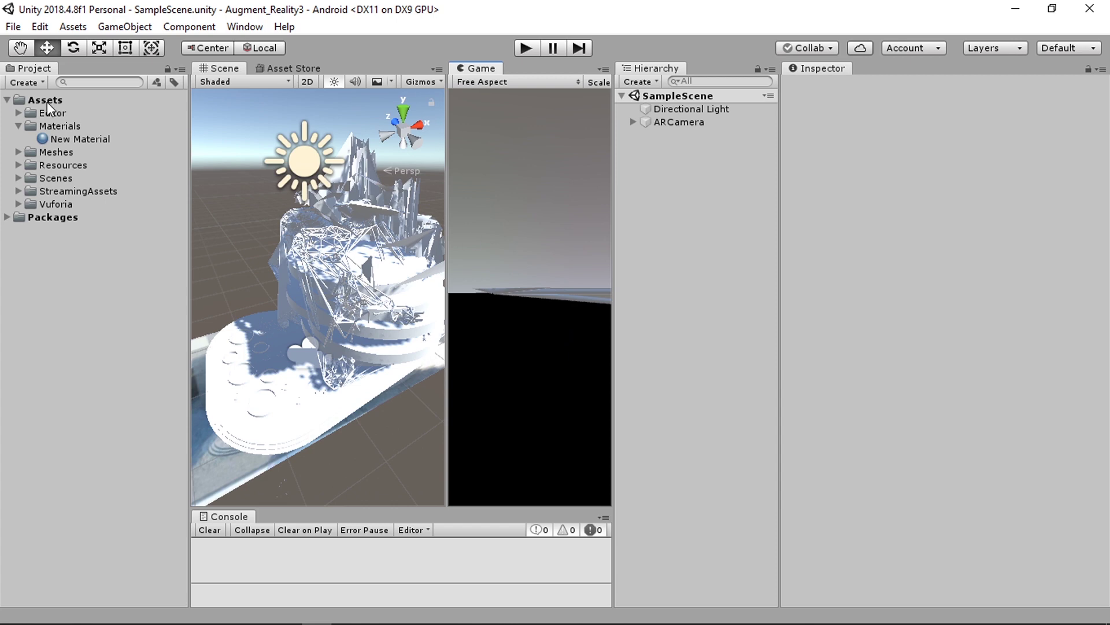
# Step: Add the open SampleScene to the Android build and show the player settings
pyautogui.click(12, 28)
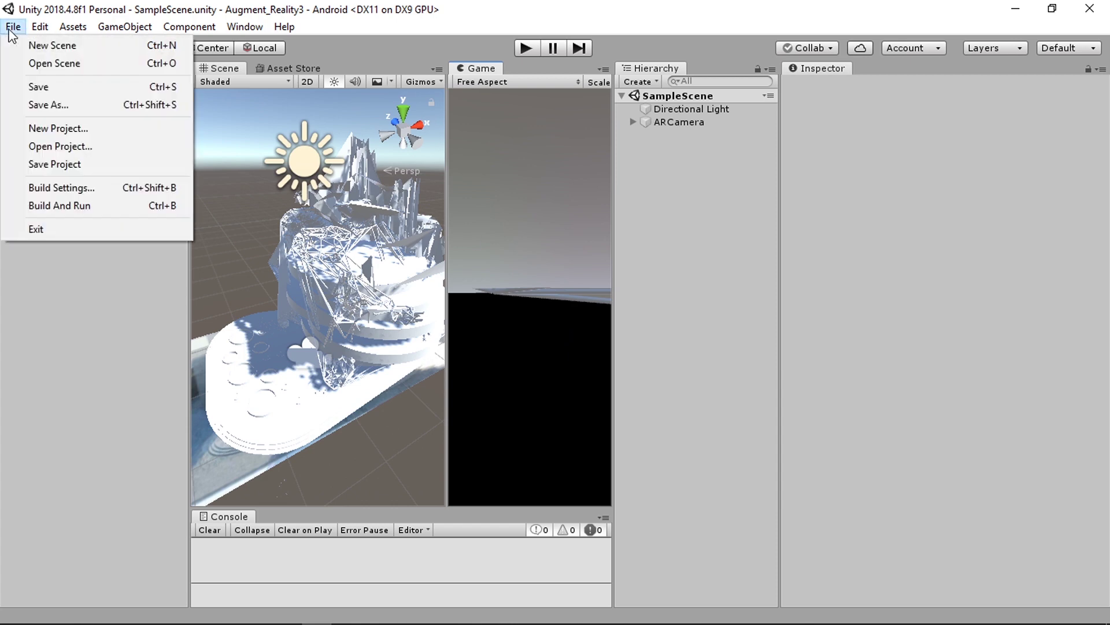
pyautogui.click(48, 189)
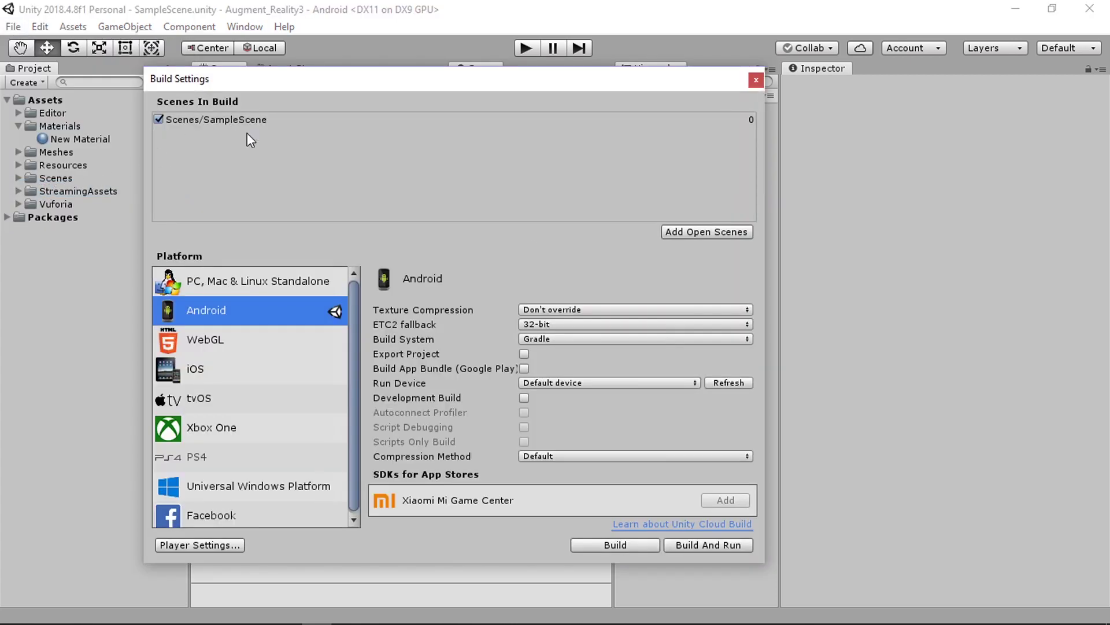
pyautogui.click(716, 232)
pyautogui.click(210, 546)
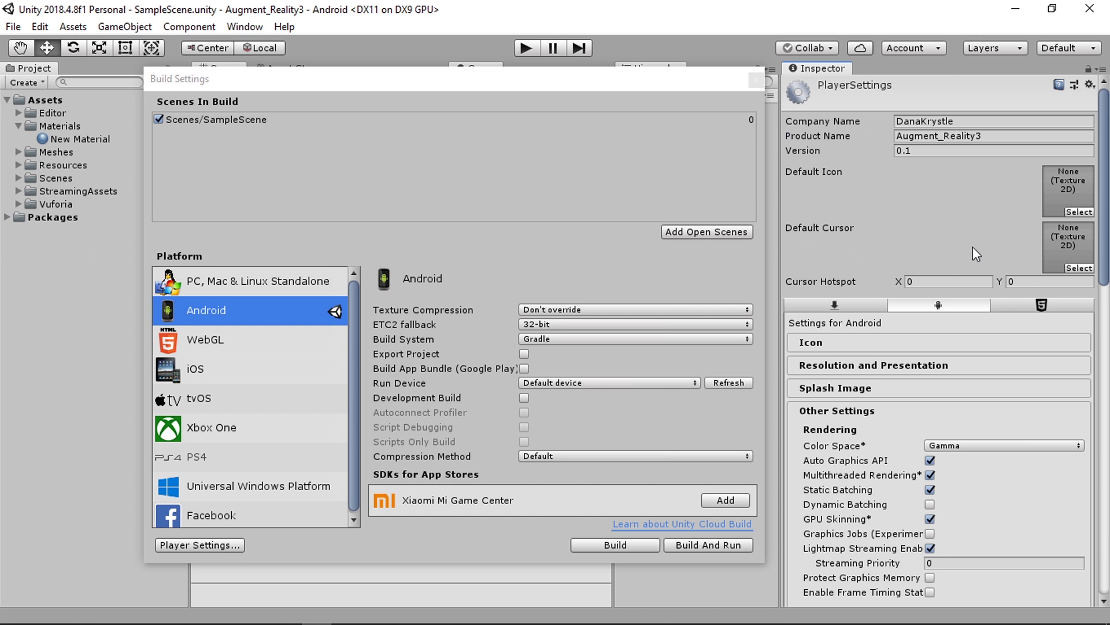
# Step: Assign the Glitch_Museum_scaled texture as the app's default icon and close the texture picker
pyautogui.click(1071, 211)
pyautogui.moveTo(640, 214); pyautogui.dragTo(668, 167)
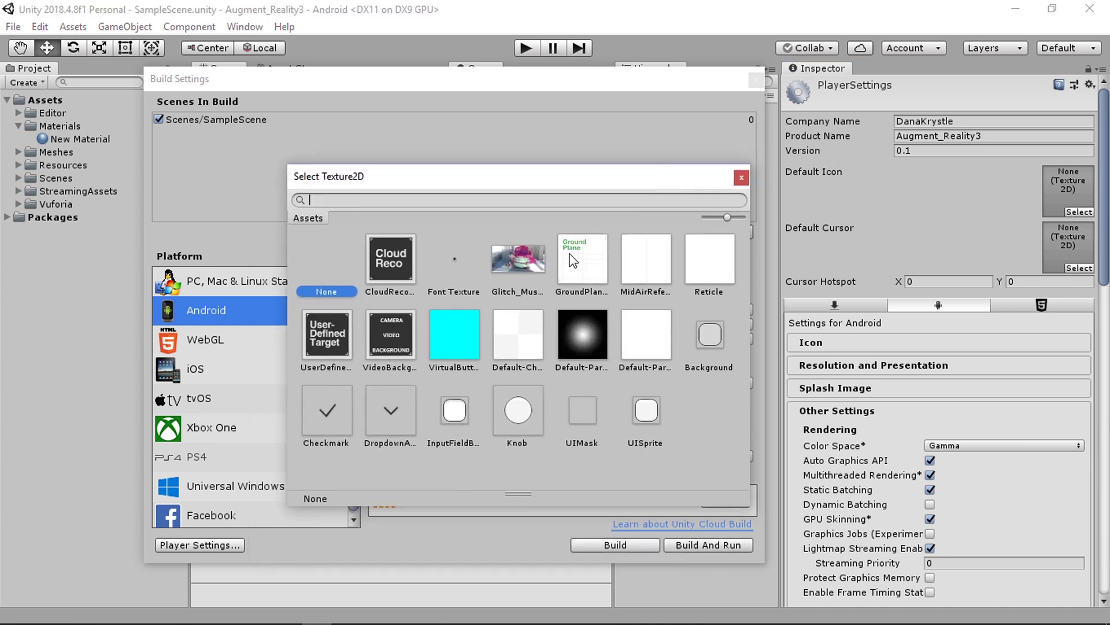
pyautogui.click(523, 269)
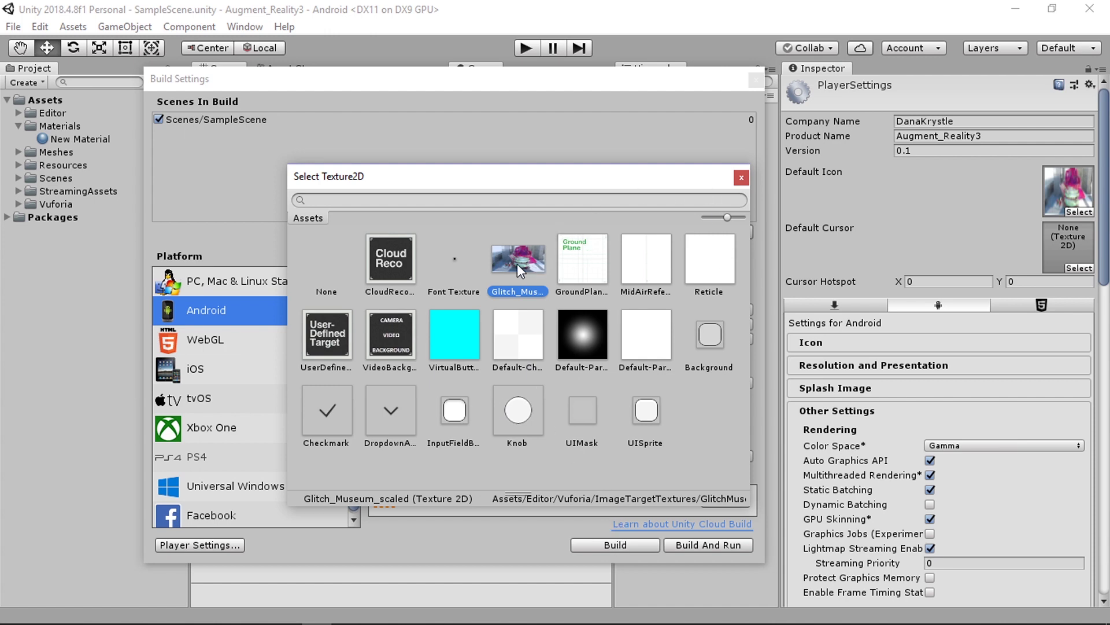
pyautogui.click(741, 178)
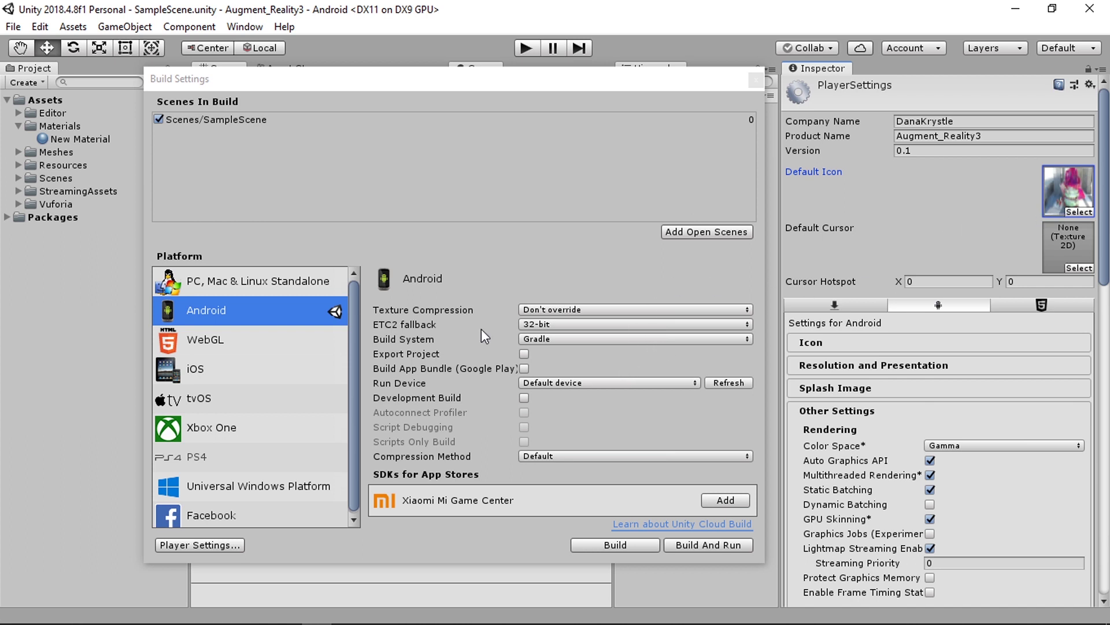
# Step: Review the Android player settings, checking the company and product parts of the package name under Identification
pyautogui.scroll(-2, 892, 309)
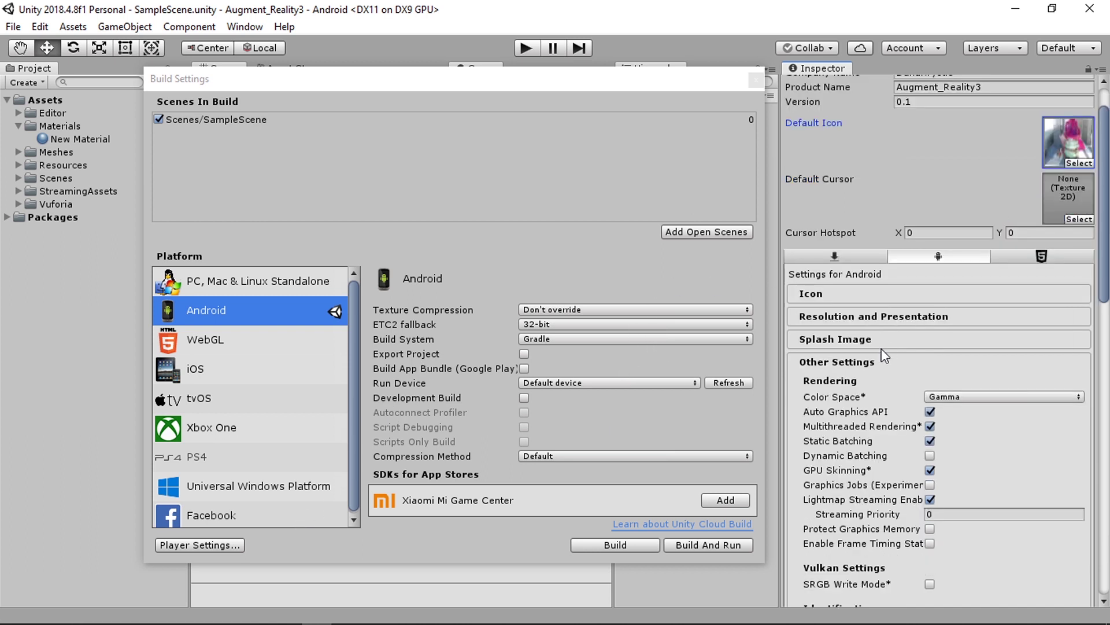
pyautogui.scroll(-5, 862, 369)
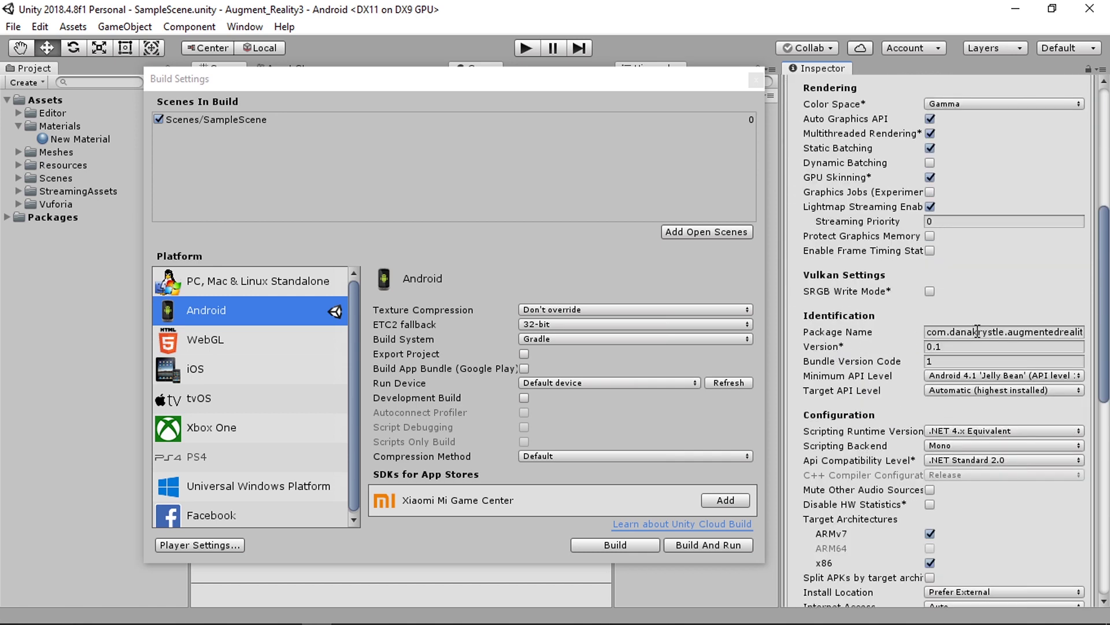
pyautogui.doubleClick(978, 331)
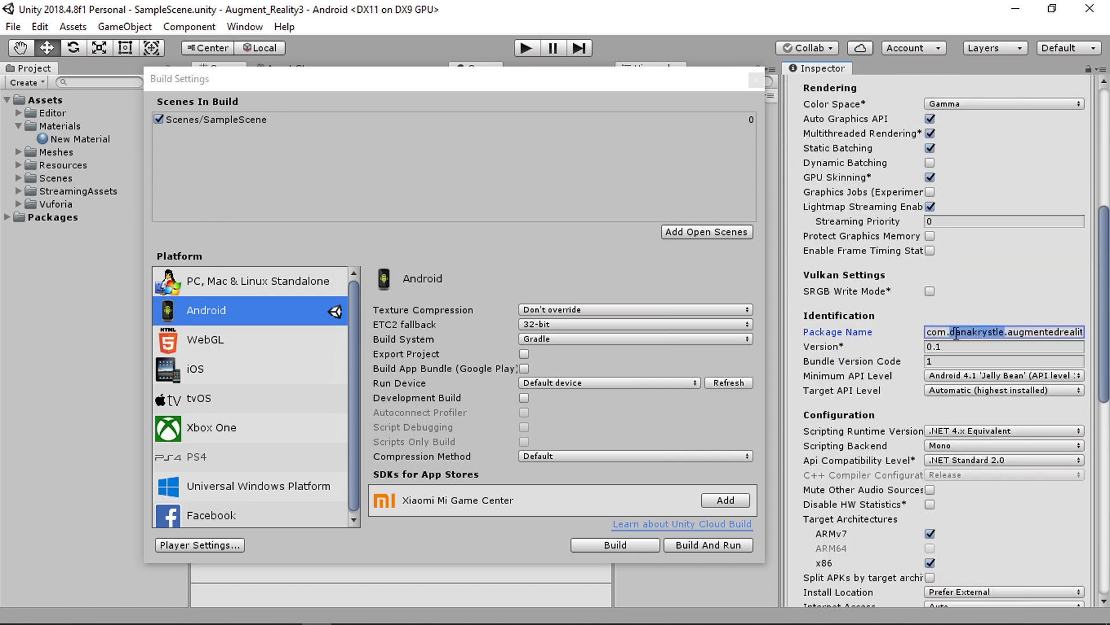
pyautogui.doubleClick(1050, 331)
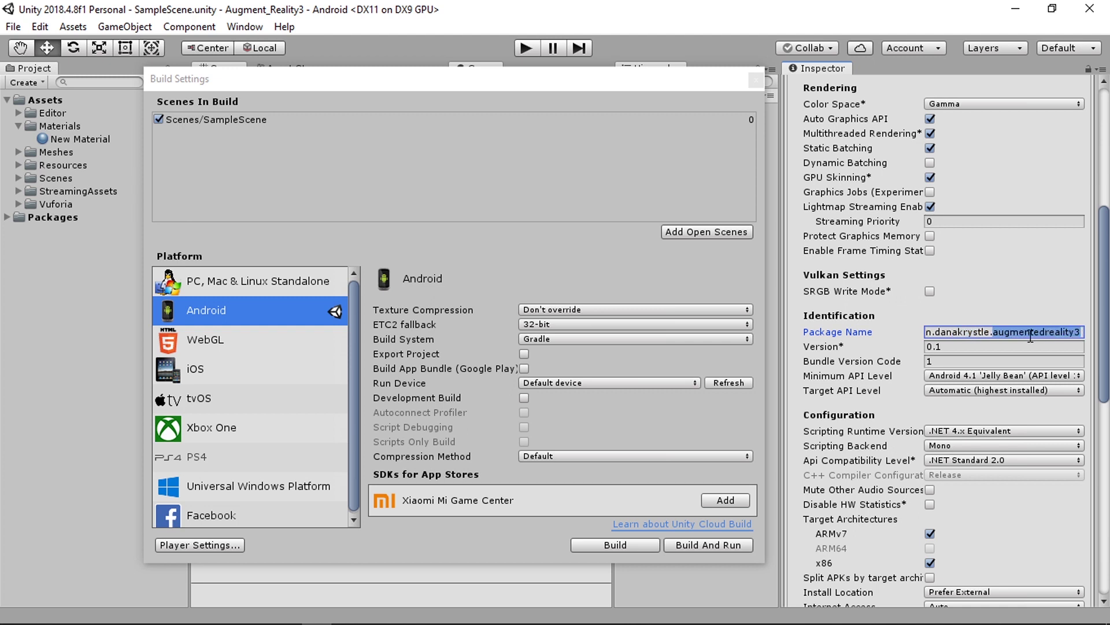
pyautogui.doubleClick(973, 335)
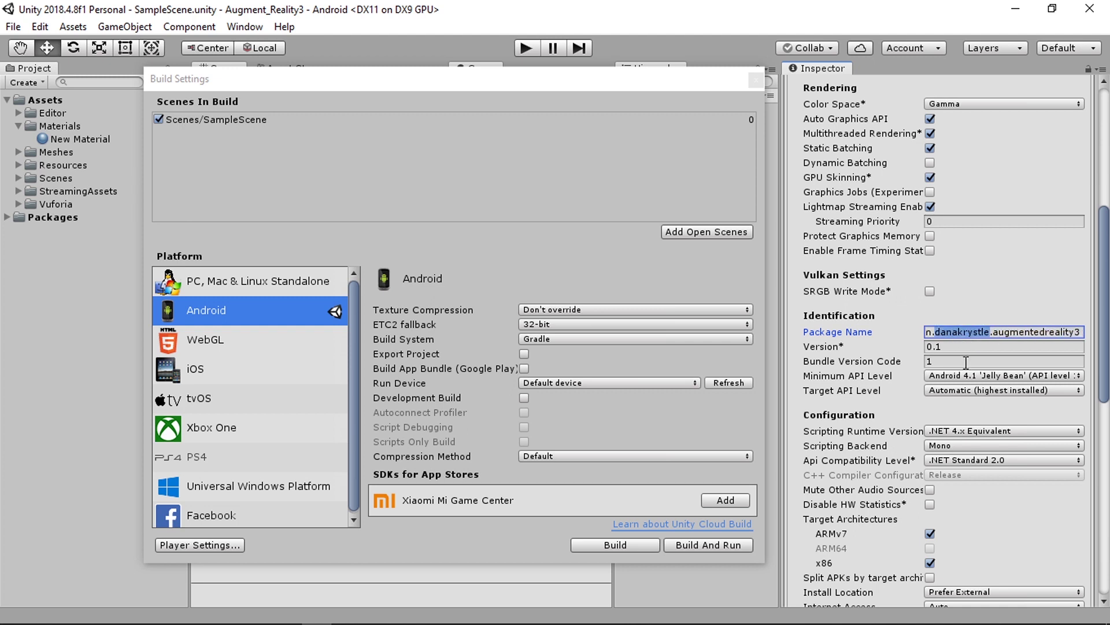
pyautogui.doubleClick(1035, 332)
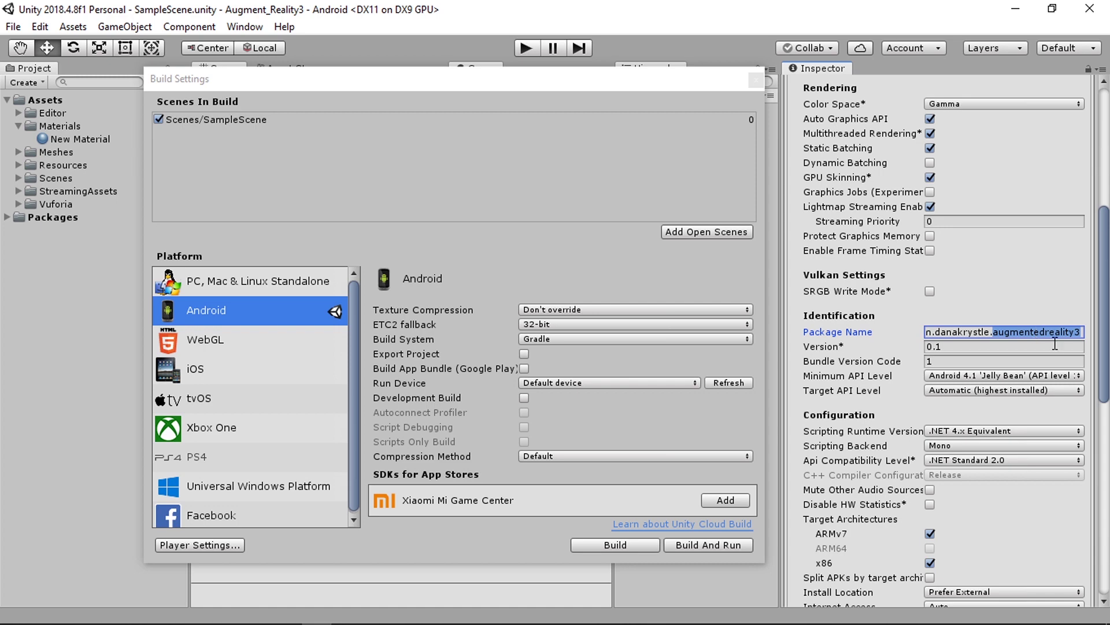
pyautogui.scroll(-10, 1058, 341)
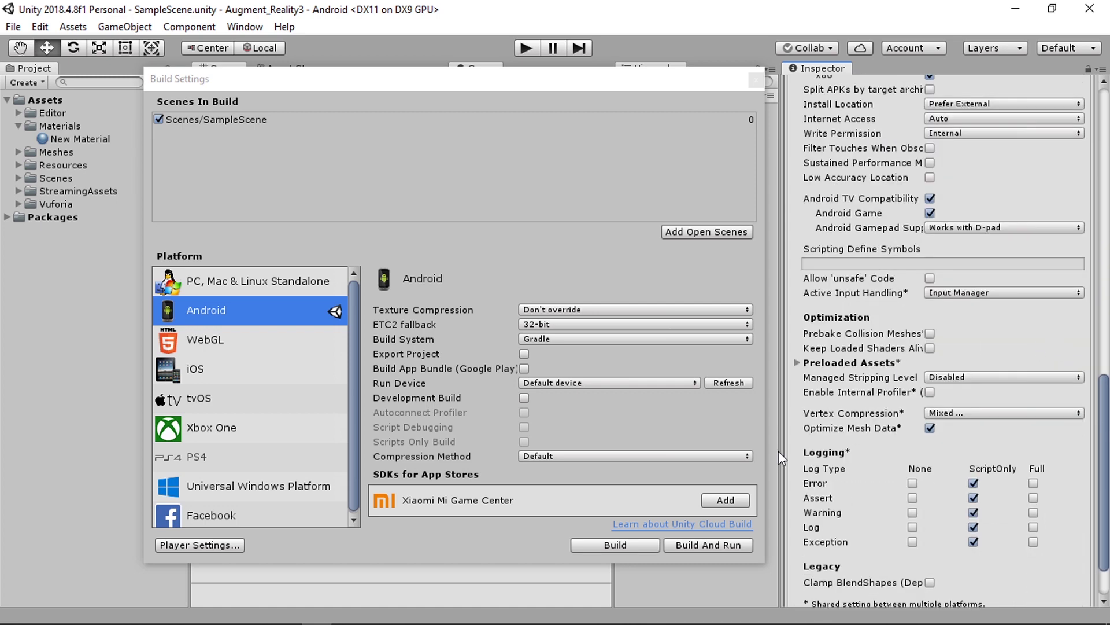
# Step: Start the Android build and replace the old Build folder in Augment_Reality3 with a new folder named Build, opened as the save location
pyautogui.click(599, 548)
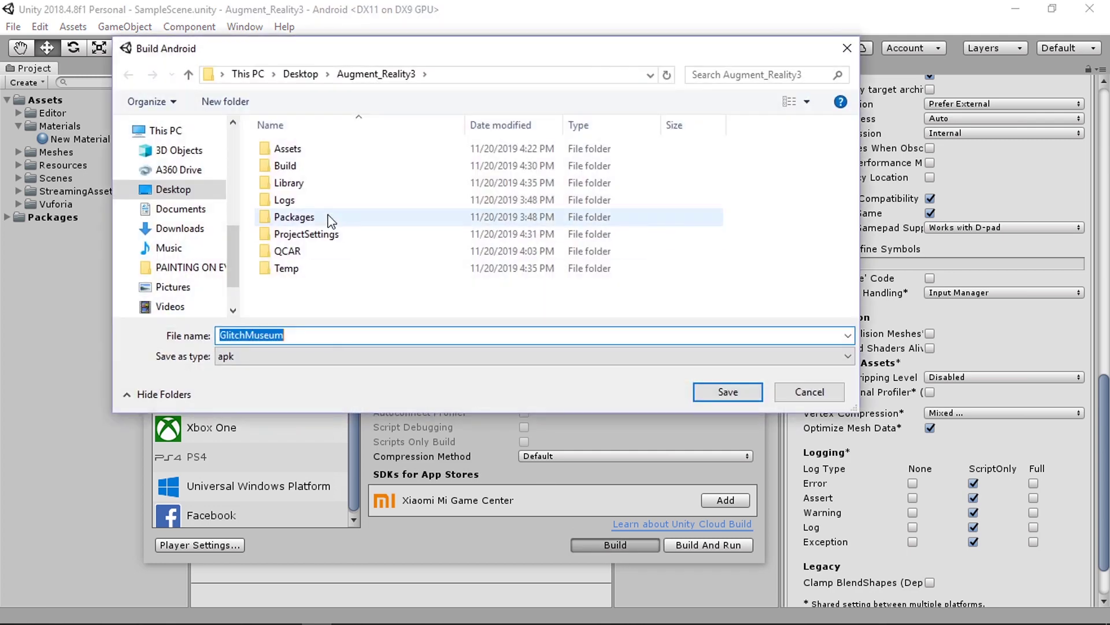
pyautogui.click(306, 168)
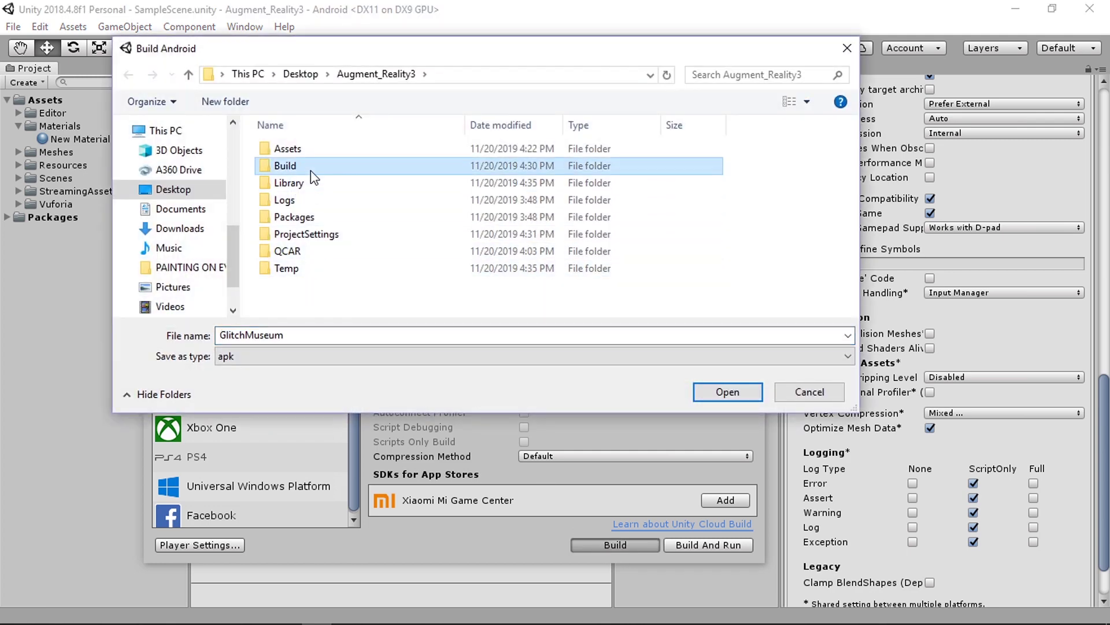
pyautogui.press('Delete')
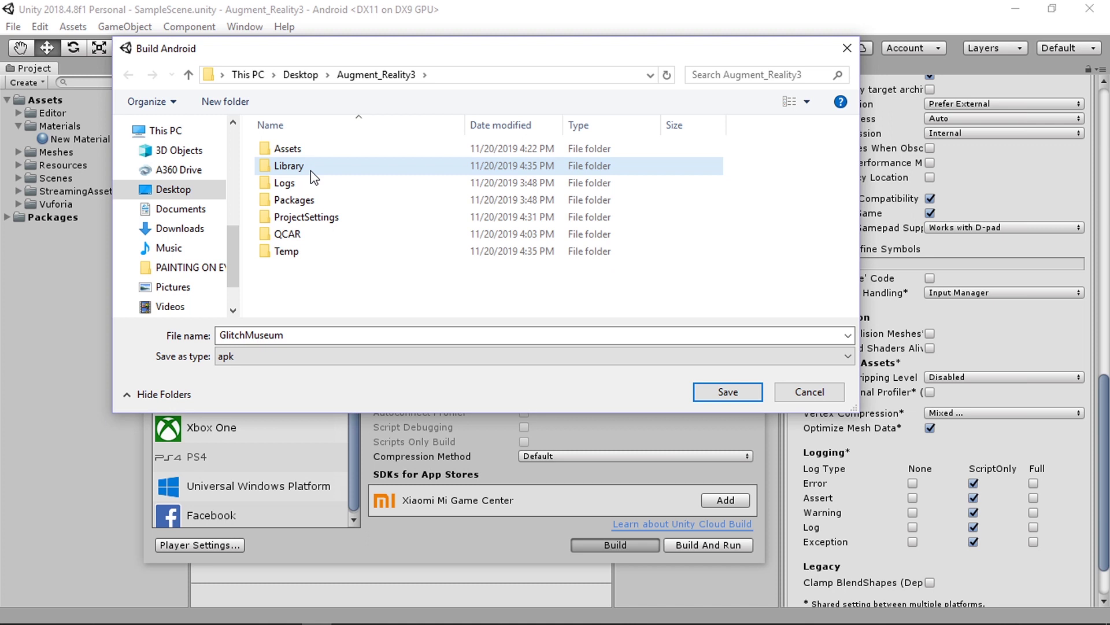
pyautogui.click(216, 104)
pyautogui.write('Build')
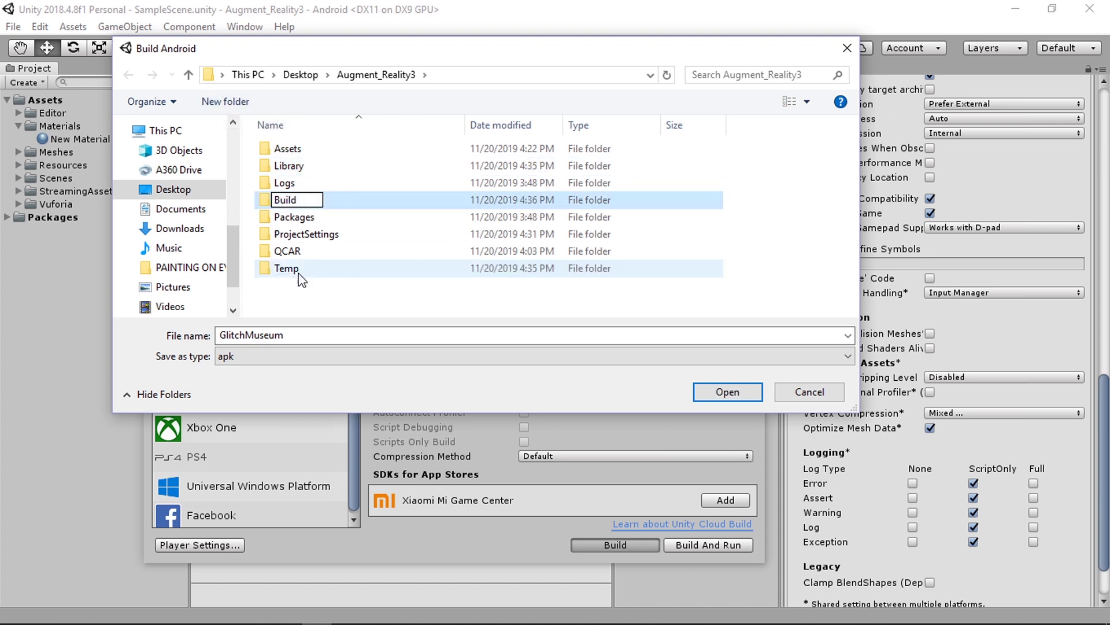
pyautogui.press('Return')
pyautogui.click(320, 206)
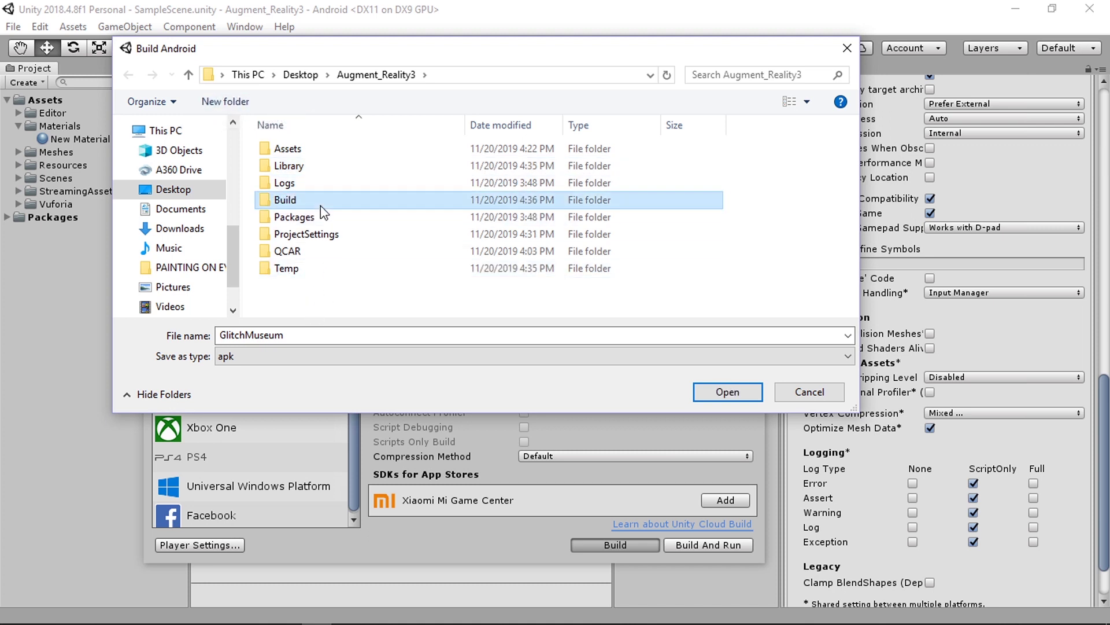
pyautogui.doubleClick(321, 206)
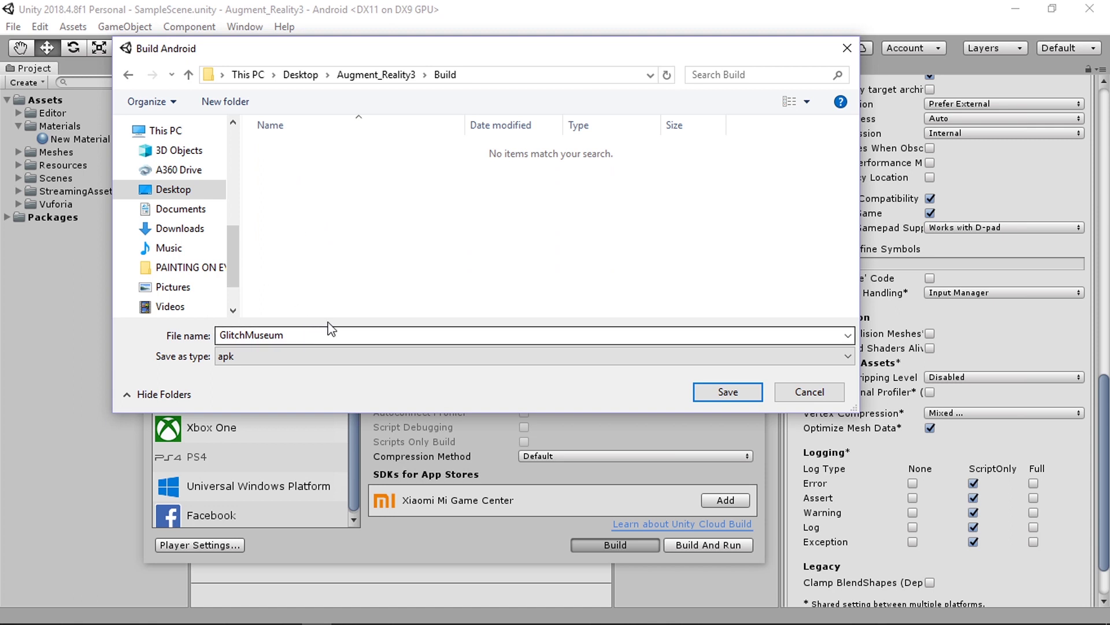
# Step: Build the APK as GlitchMuseum3 in the Build folder, and close the output folder and the build settings
pyautogui.doubleClick(272, 334)
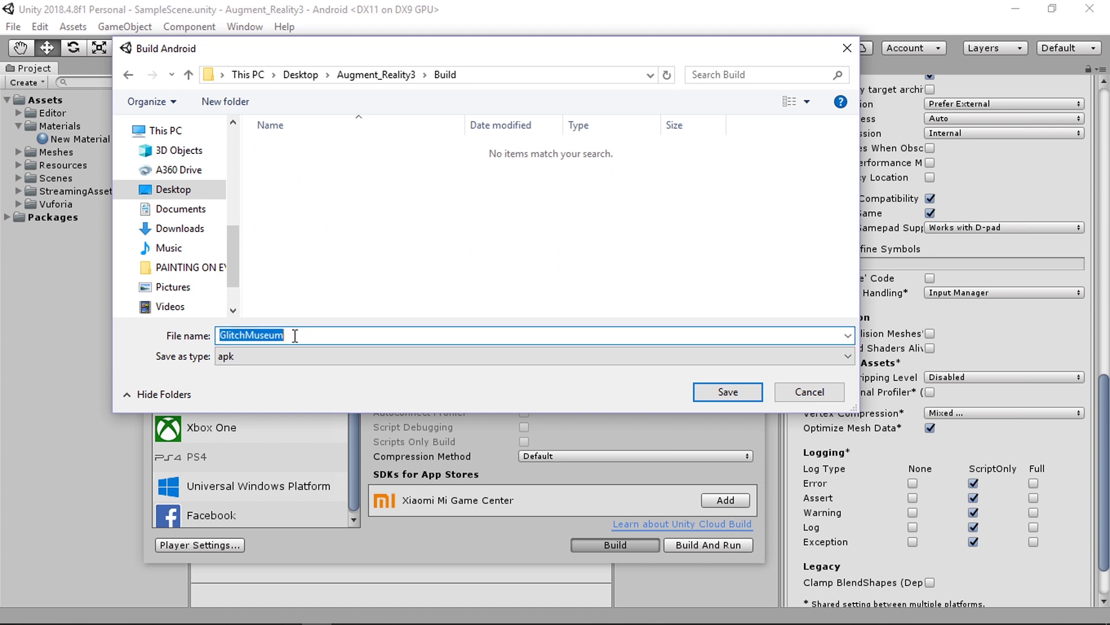
pyautogui.write('Glit')
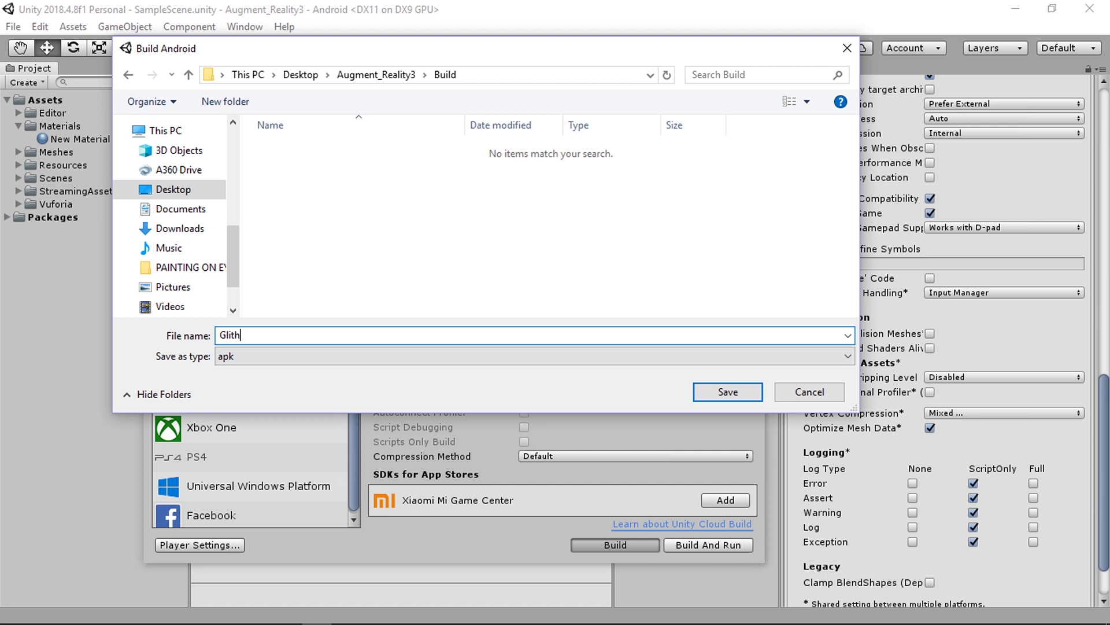
pyautogui.write('chMuseum3')
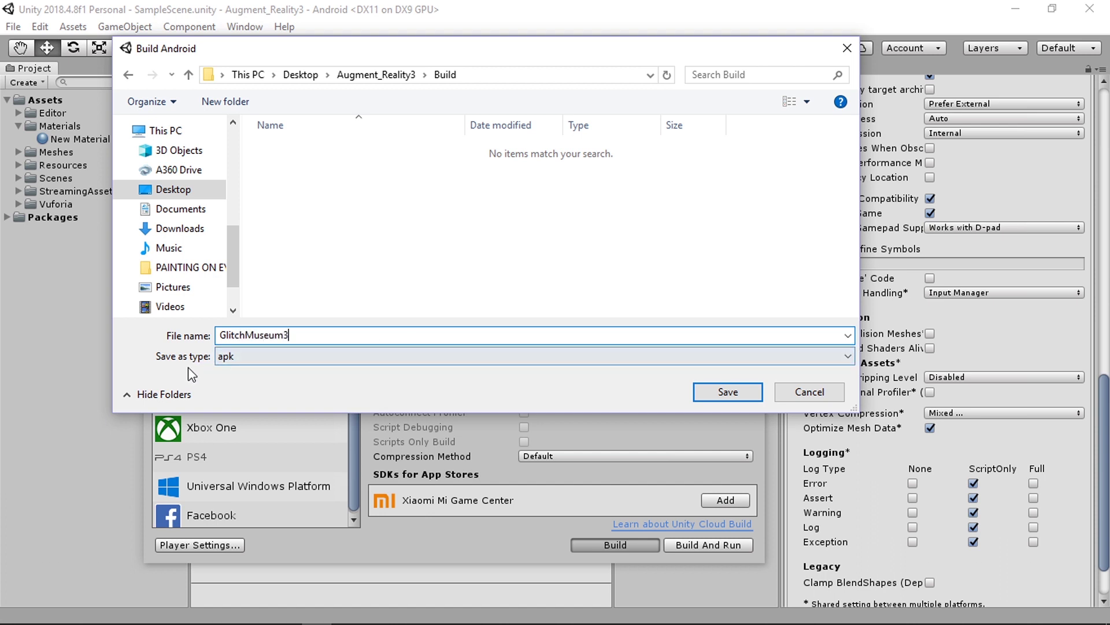
pyautogui.click(727, 391)
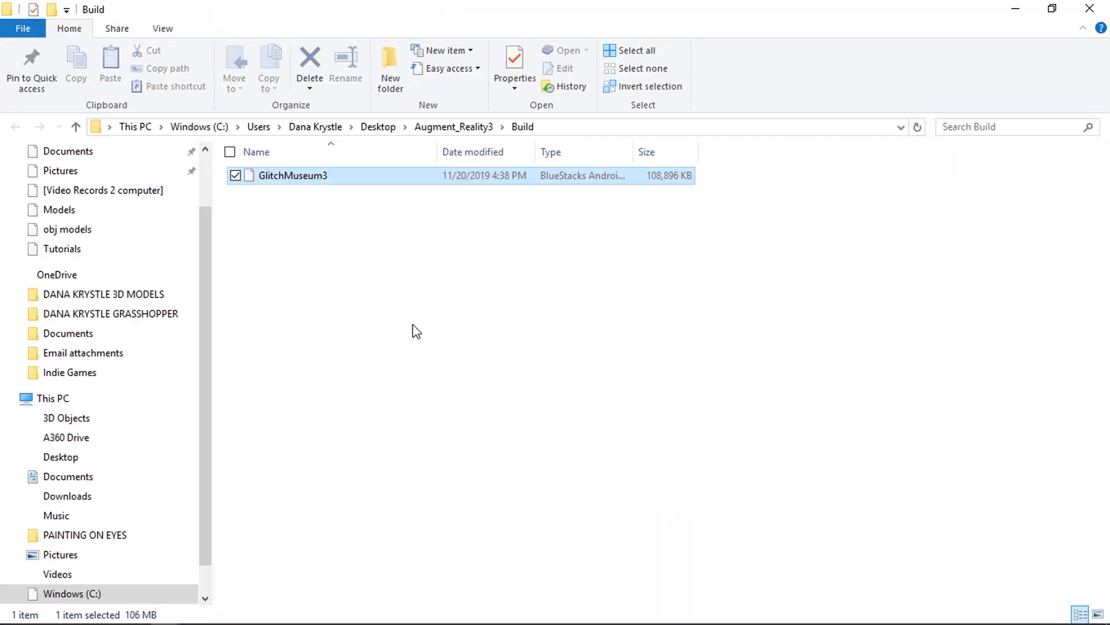
pyautogui.click(1091, 9)
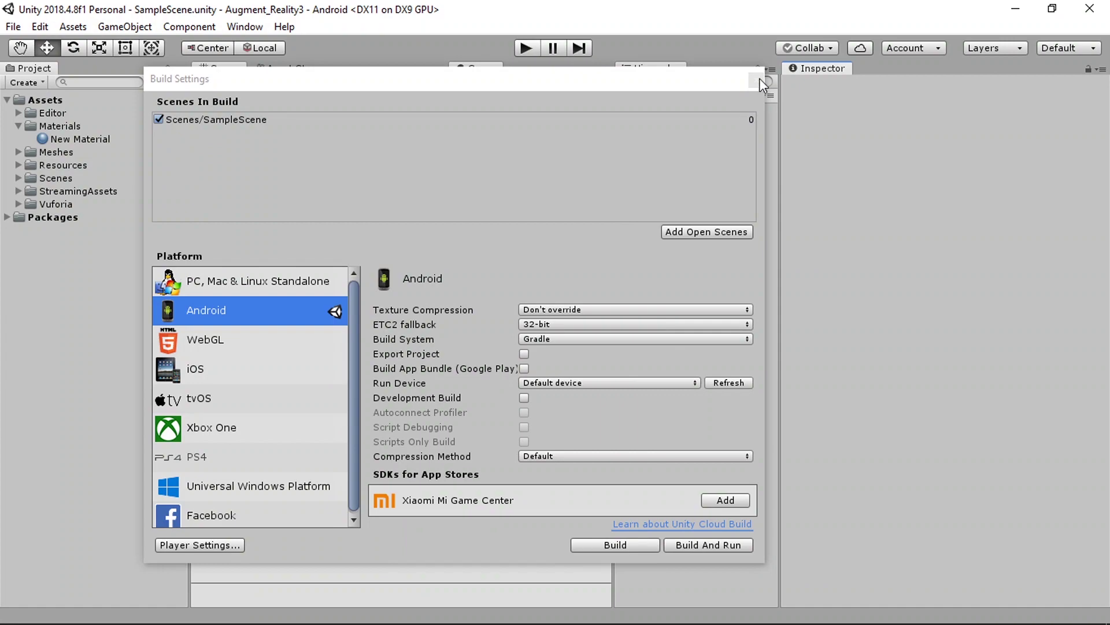
pyautogui.click(756, 79)
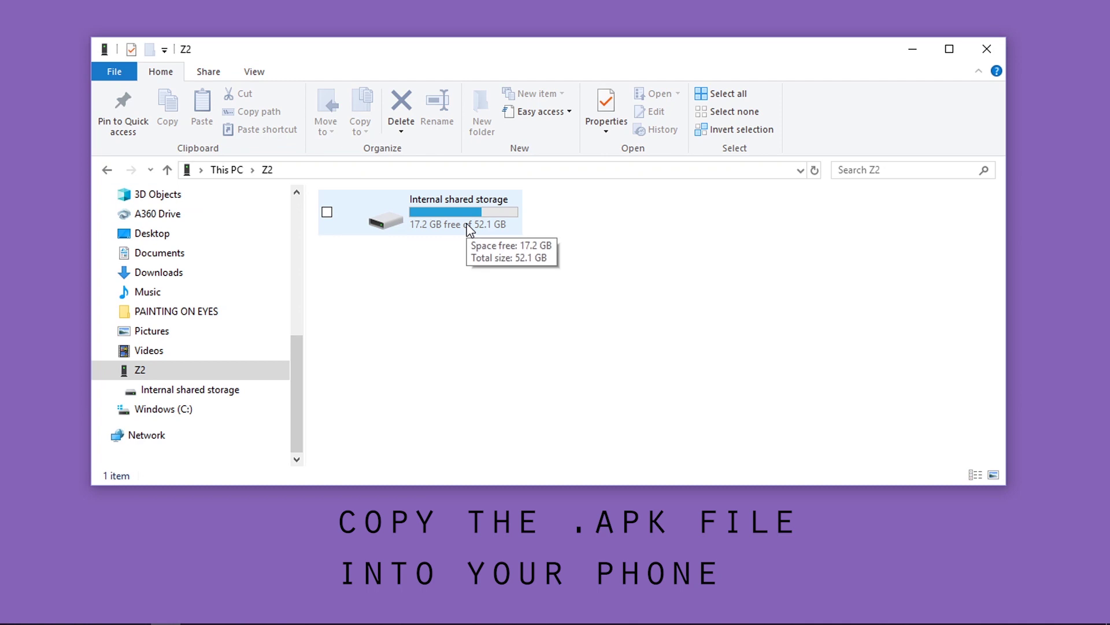
# Step: In File Explorer, copy the GlitchMuseum3 APK from the desktop project's Augment_Reality3 Build folder
pyautogui.moveTo(293, 404); pyautogui.dragTo(300, 236)
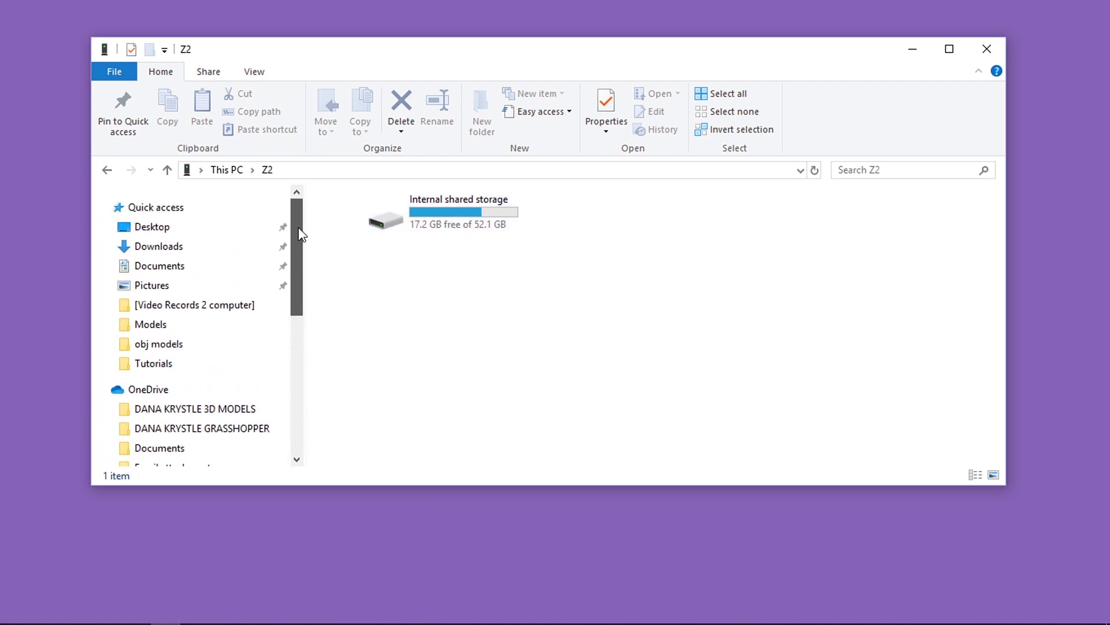
pyautogui.click(176, 234)
pyautogui.doubleClick(872, 244)
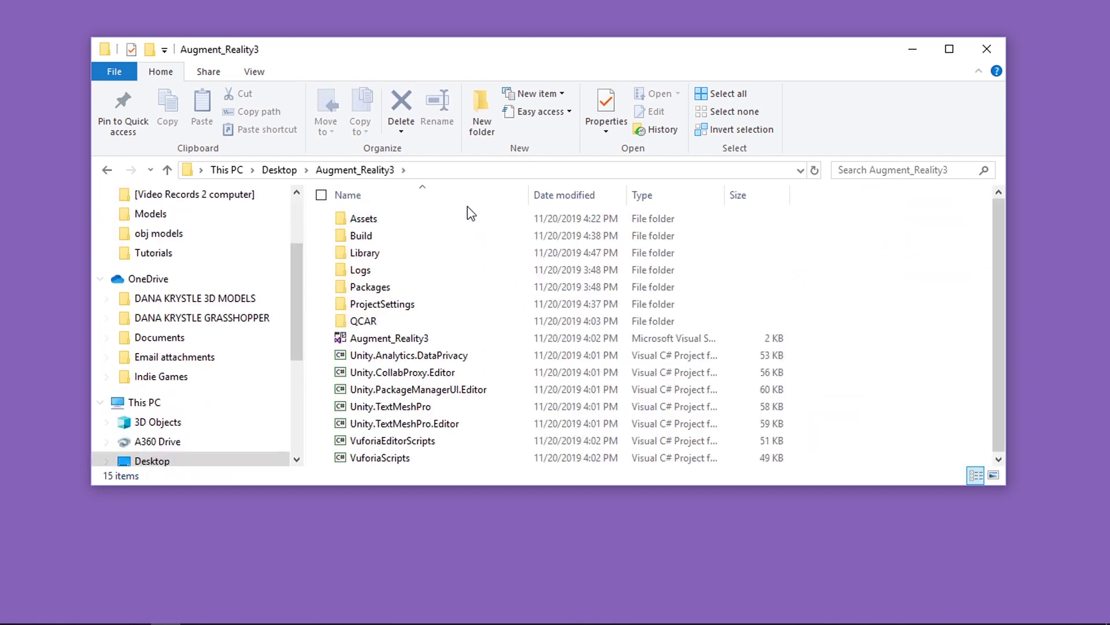
pyautogui.doubleClick(396, 236)
pyautogui.click(399, 229)
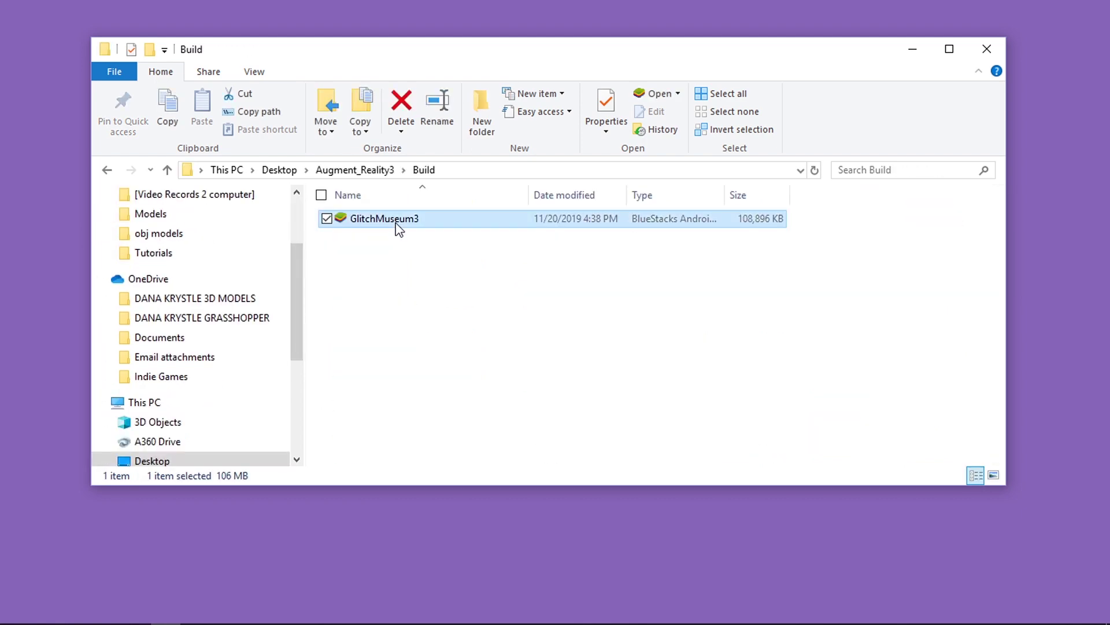
pyautogui.rightClick(398, 225)
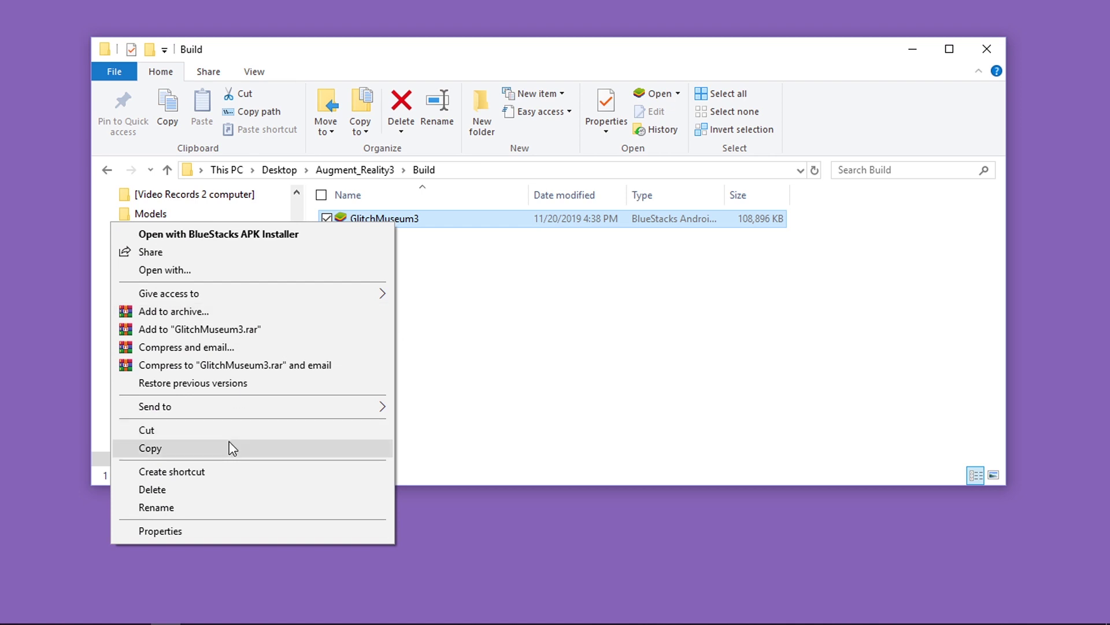
pyautogui.click(231, 447)
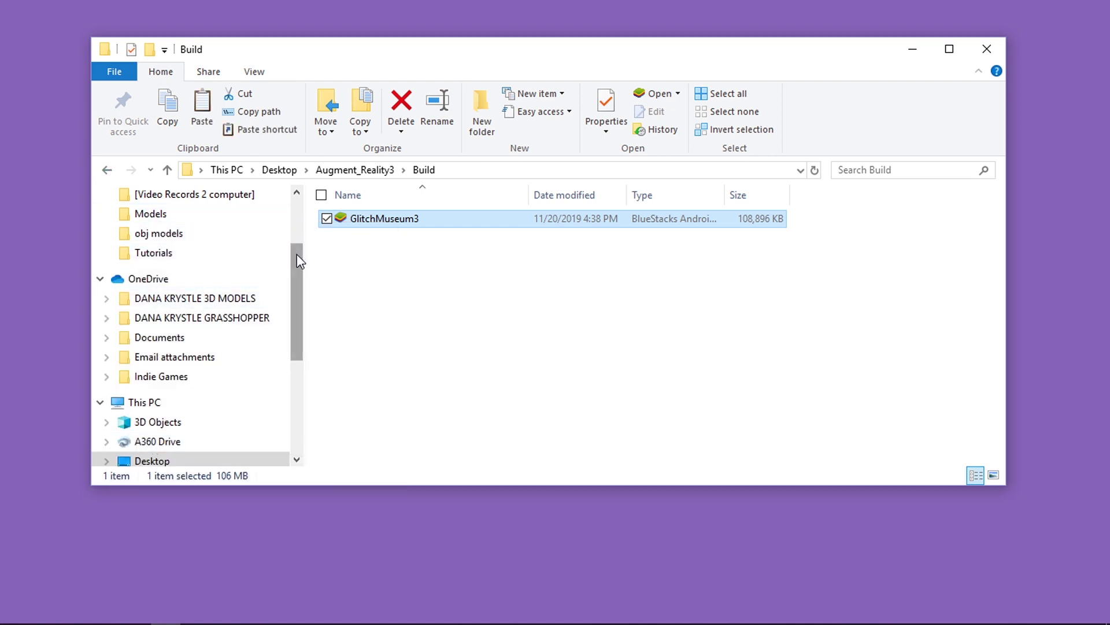
# Step: Paste the copied APK into the APK folder in the Z2 phone's internal shared storage
pyautogui.moveTo(299, 260); pyautogui.dragTo(293, 367)
pyautogui.click(131, 370)
pyautogui.click(450, 215)
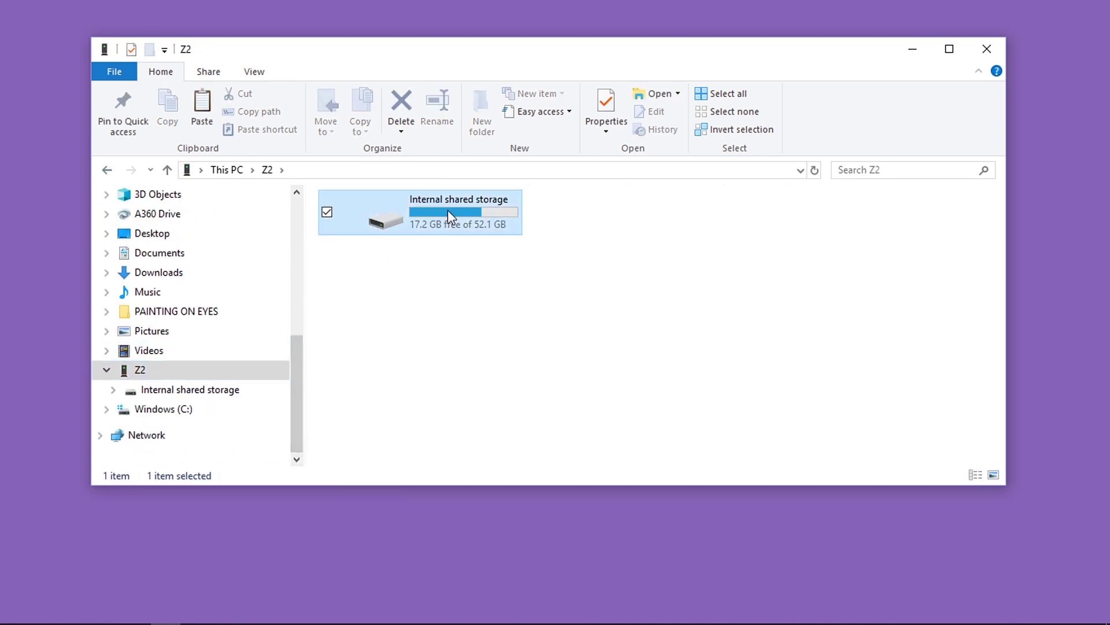
pyautogui.doubleClick(449, 213)
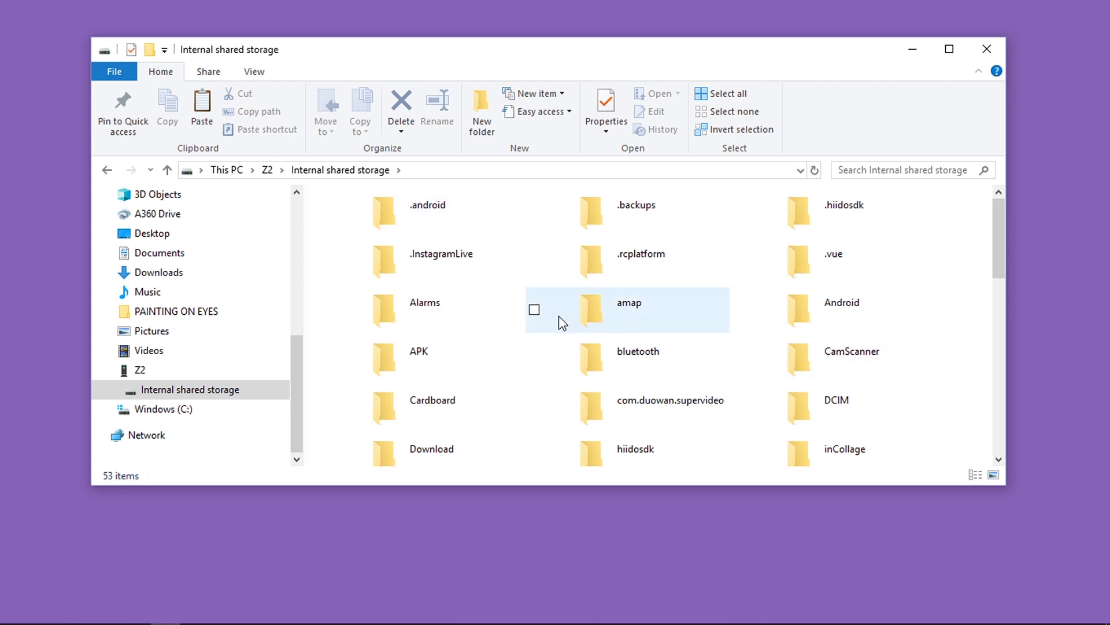
pyautogui.click(427, 366)
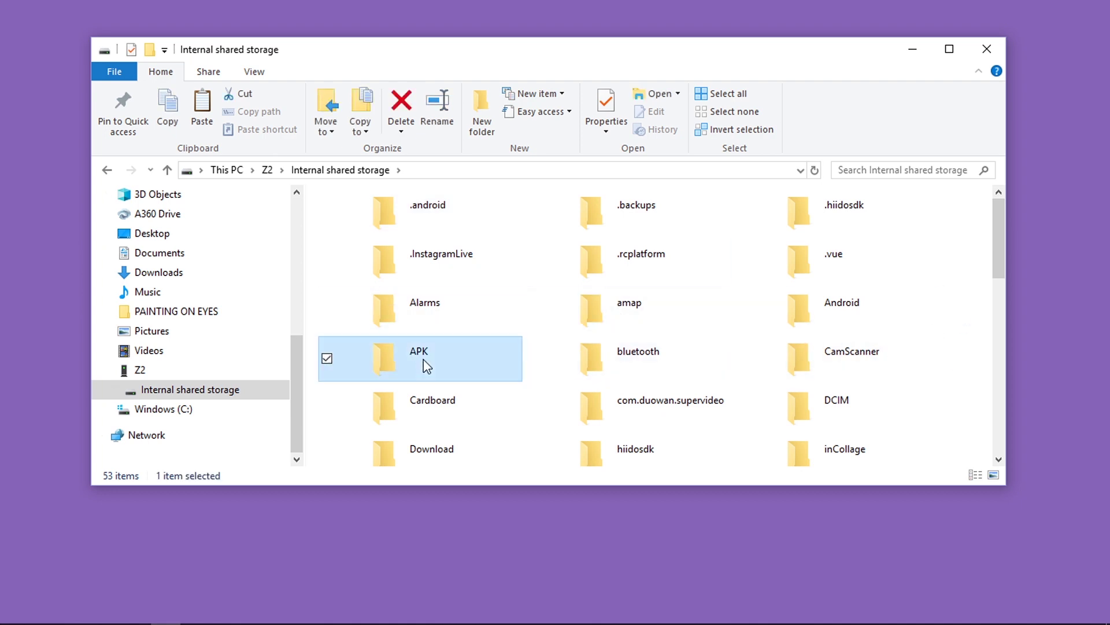
pyautogui.doubleClick(426, 365)
pyautogui.rightClick(464, 325)
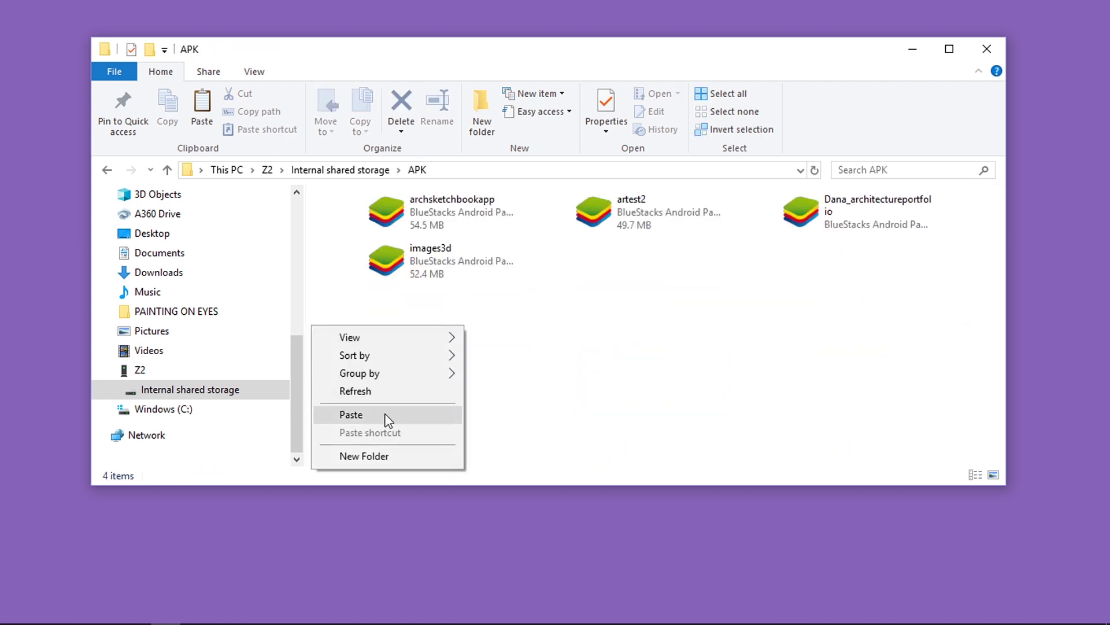
pyautogui.click(351, 414)
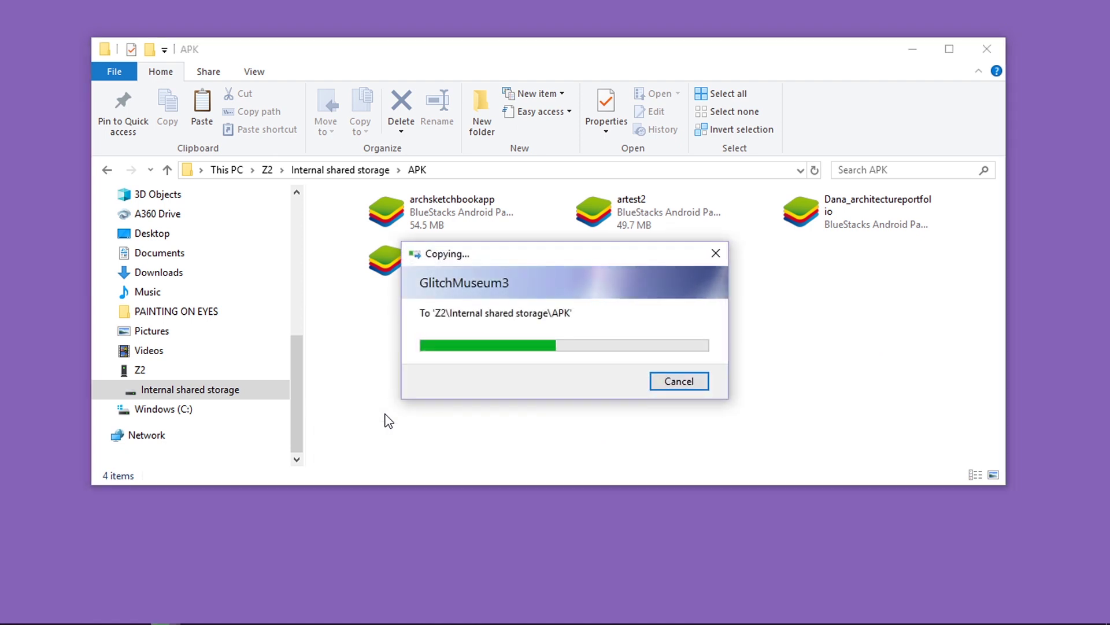